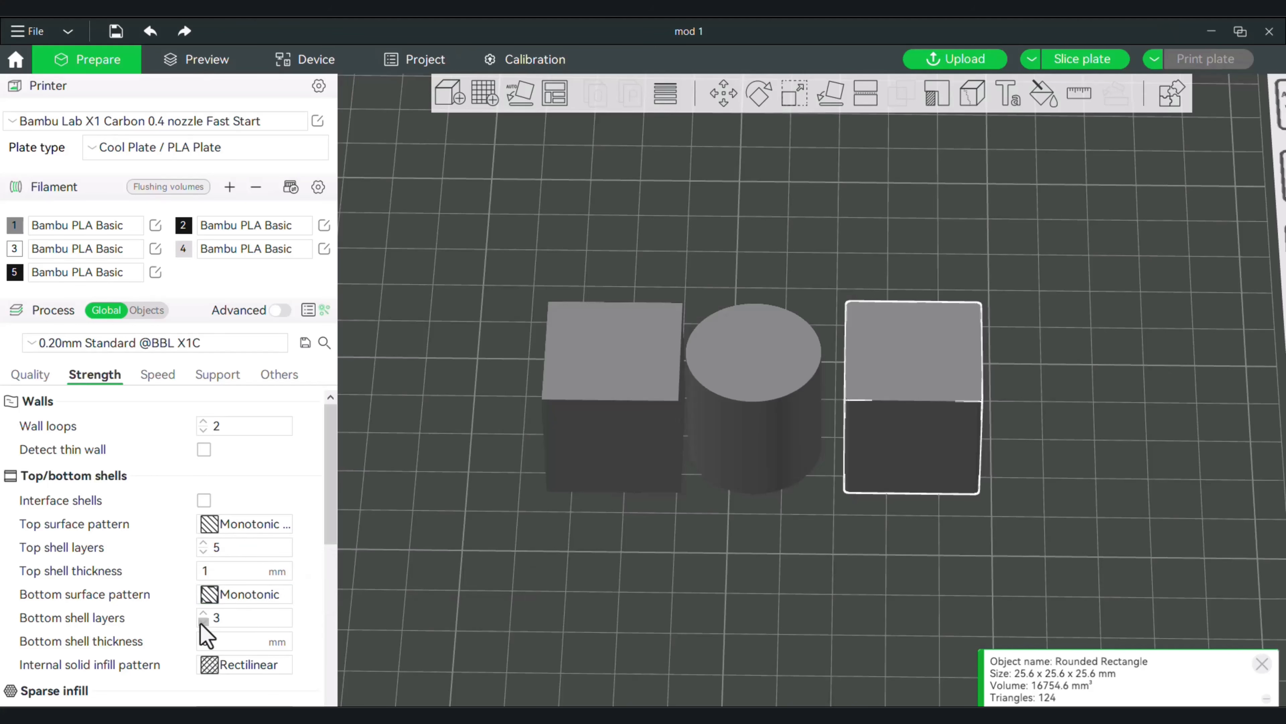
Slice the plate with the global process settings and inspect the infill inside the three objects.
scroll(207, 641, "down", 1)
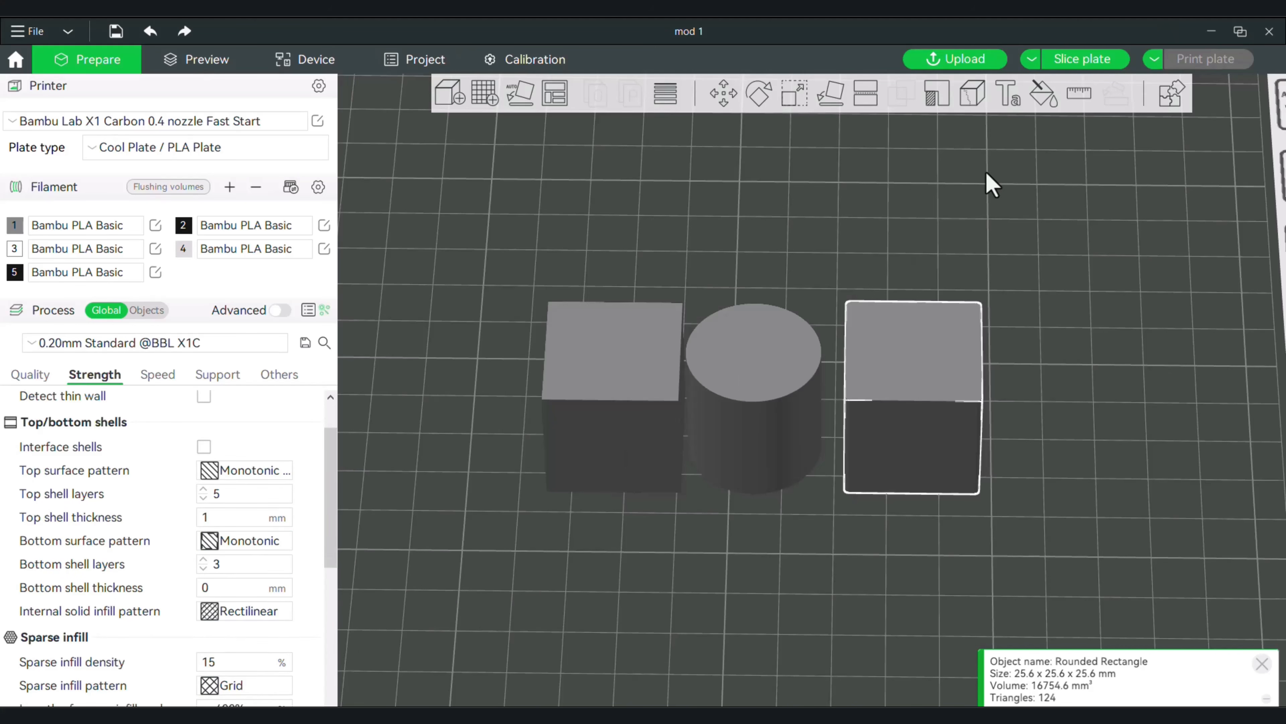
left_click(1073, 59)
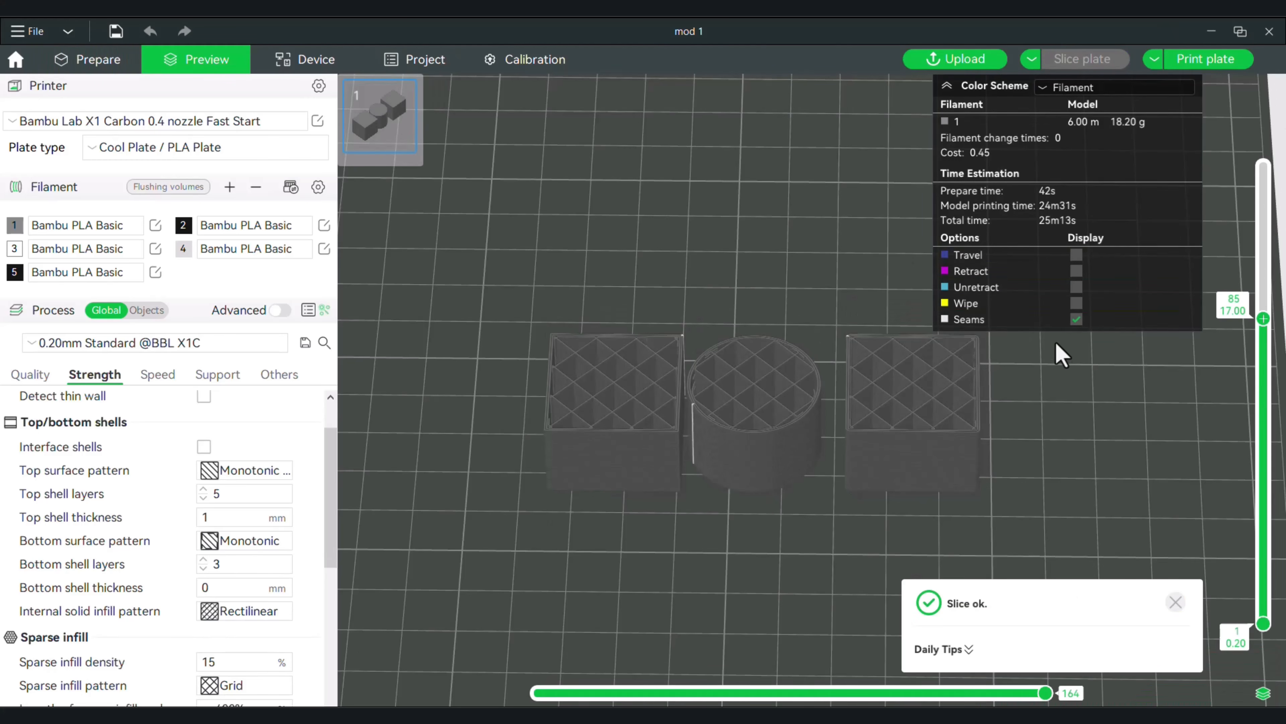
left_click_drag(1055, 343, 1044, 434)
right_click_drag(1036, 403, 985, 449)
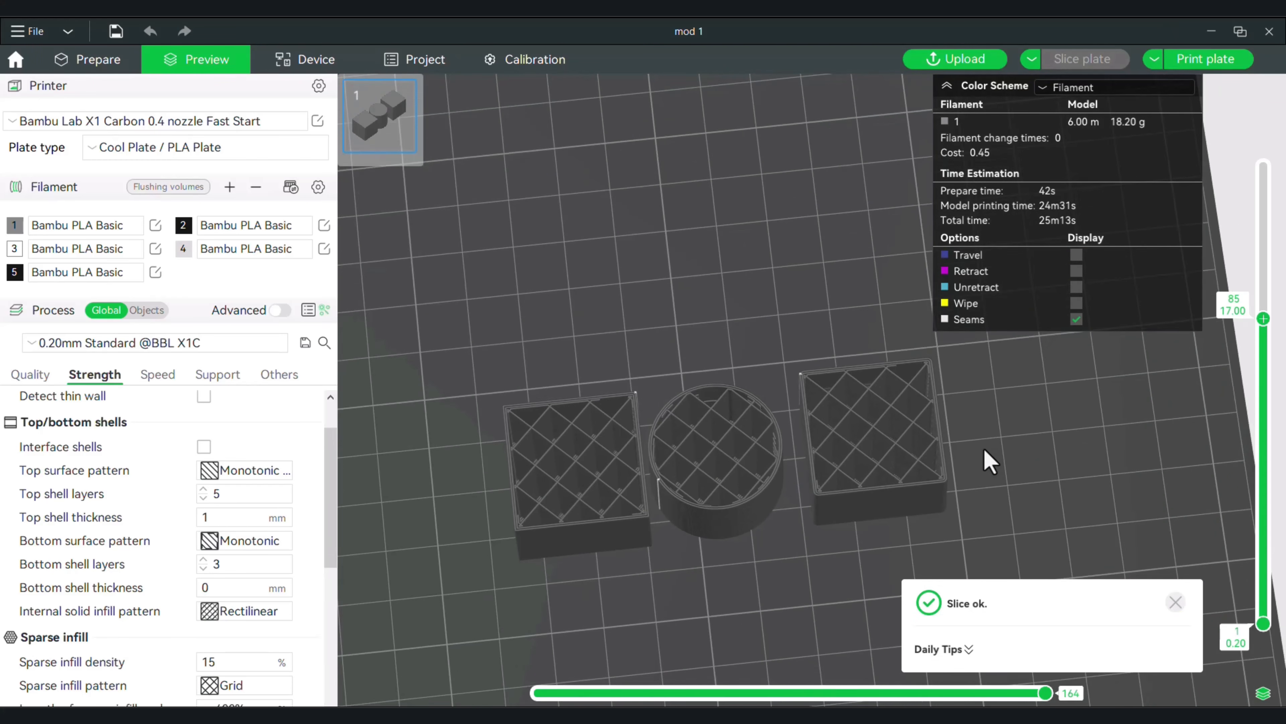
left_click_drag(985, 450, 972, 451)
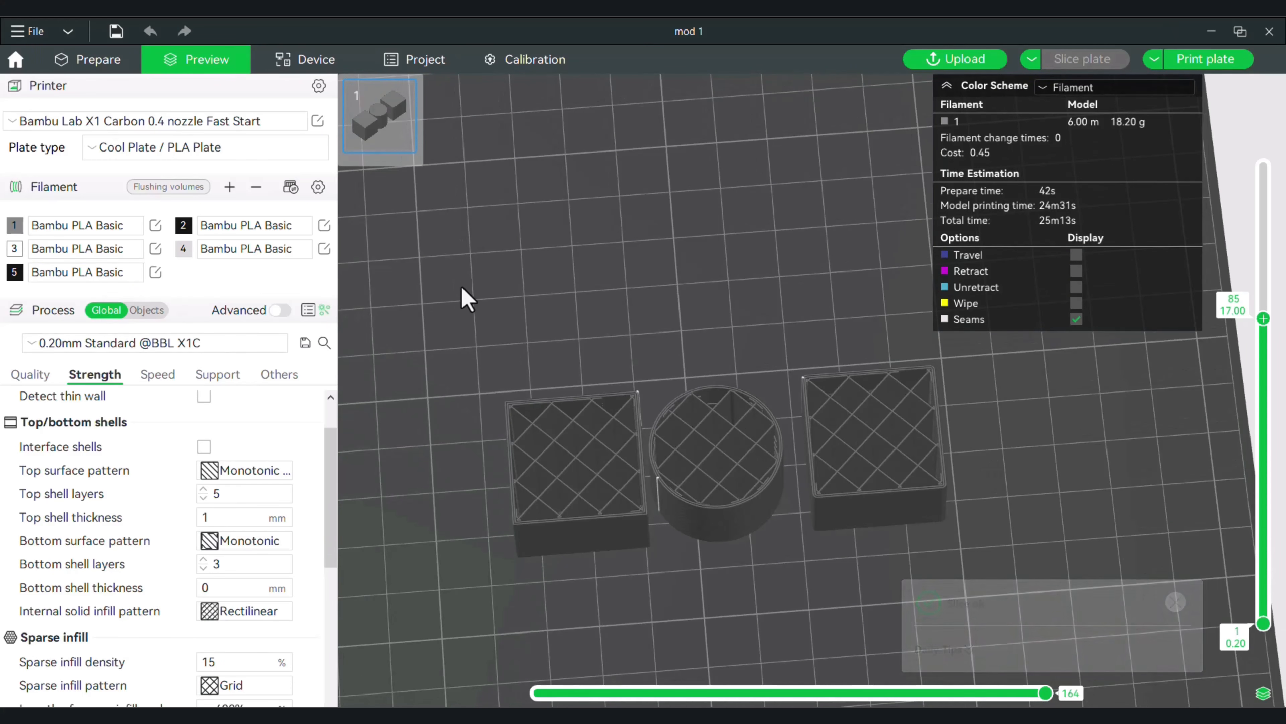
scroll(497, 276, "down", 3)
scroll(504, 283, "up", 3)
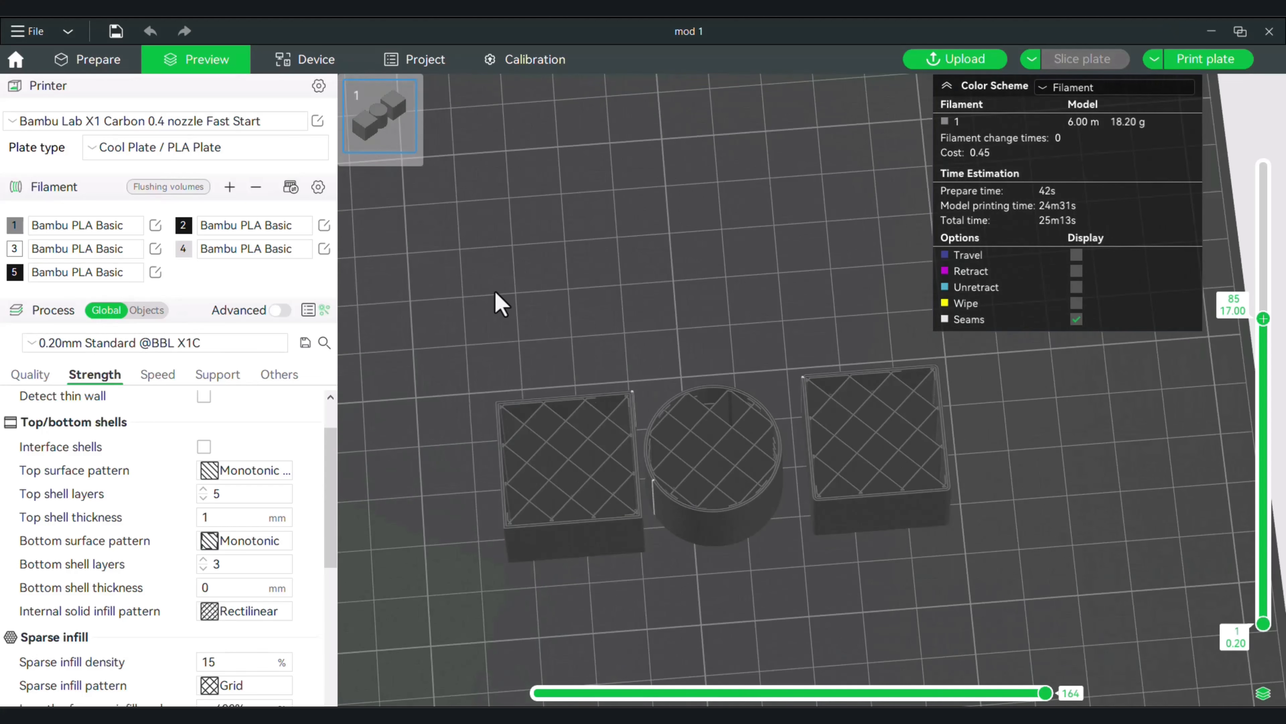
scroll(495, 304, "down", 2)
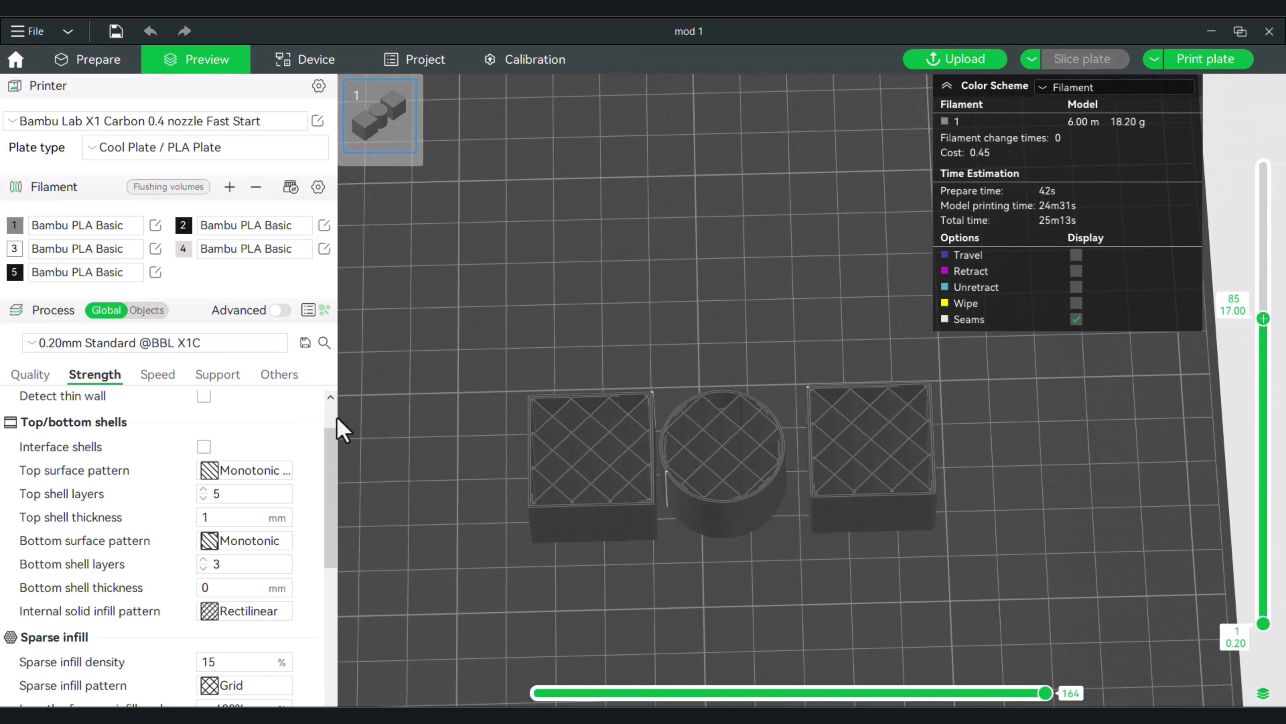
Switch from global to per-object process settings and set the cube's top shell layers to 0.
left_click(99, 62)
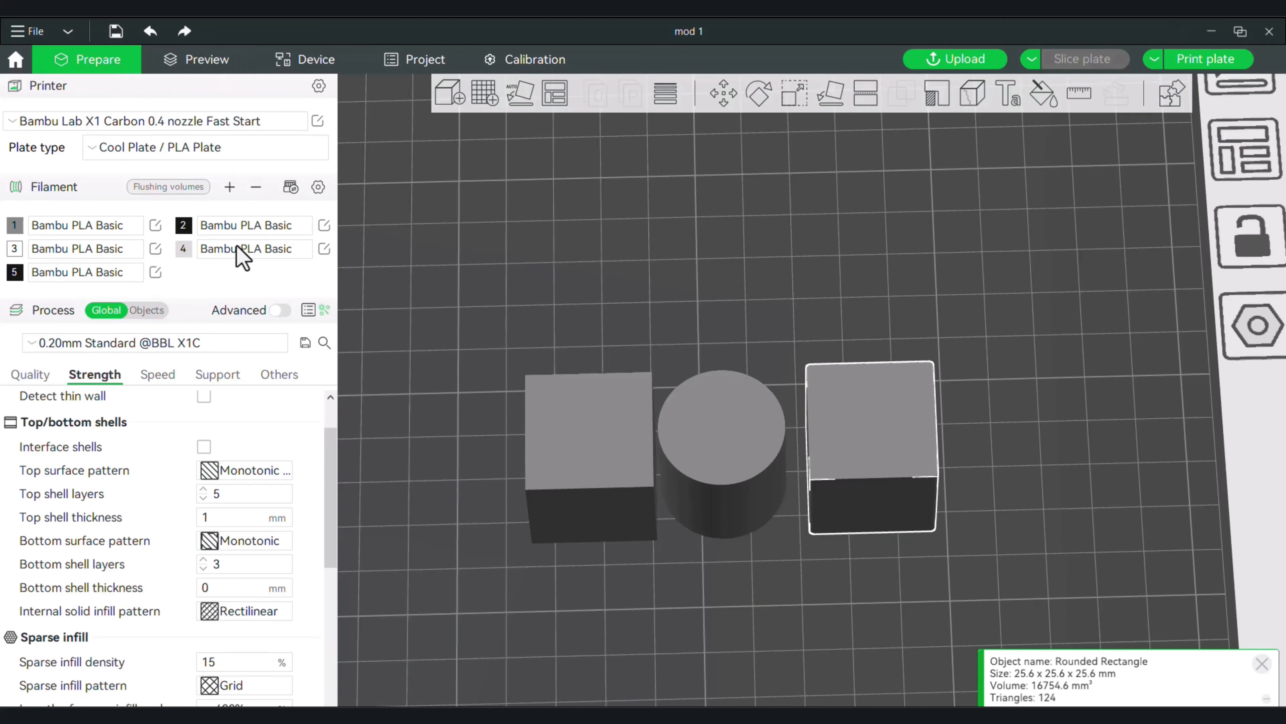
right_click_drag(435, 325, 398, 262)
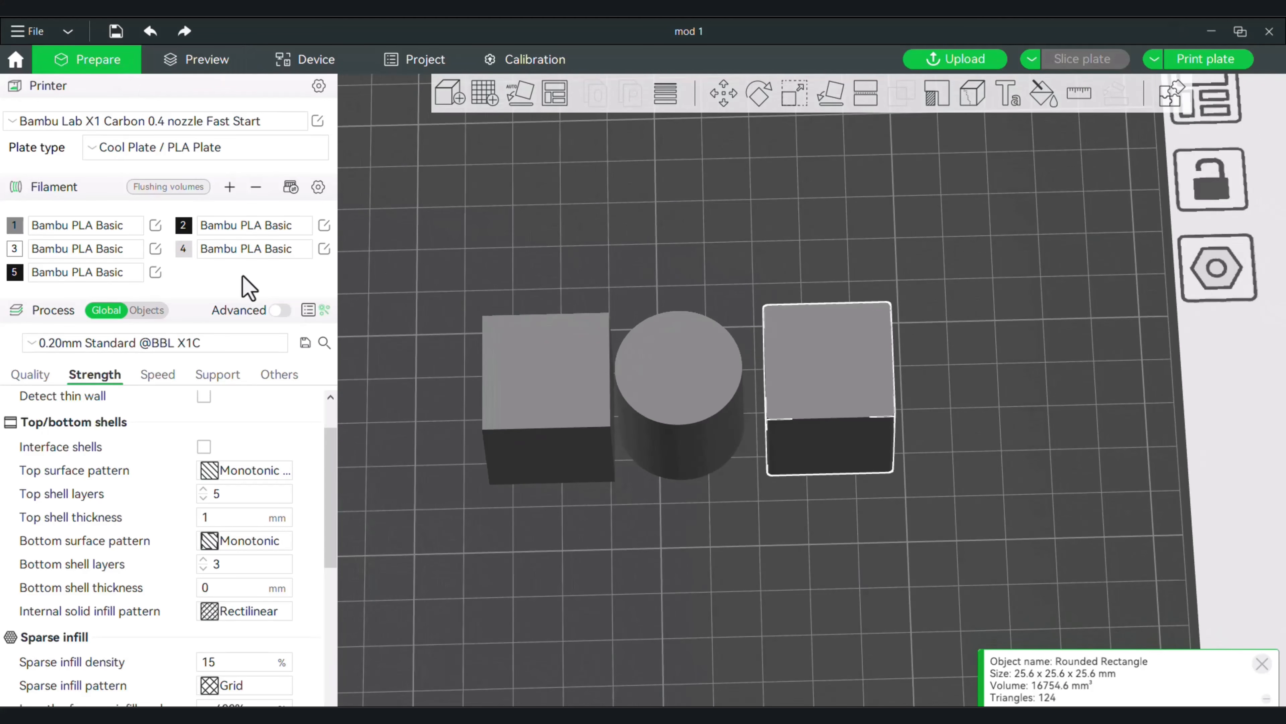
left_click(152, 310)
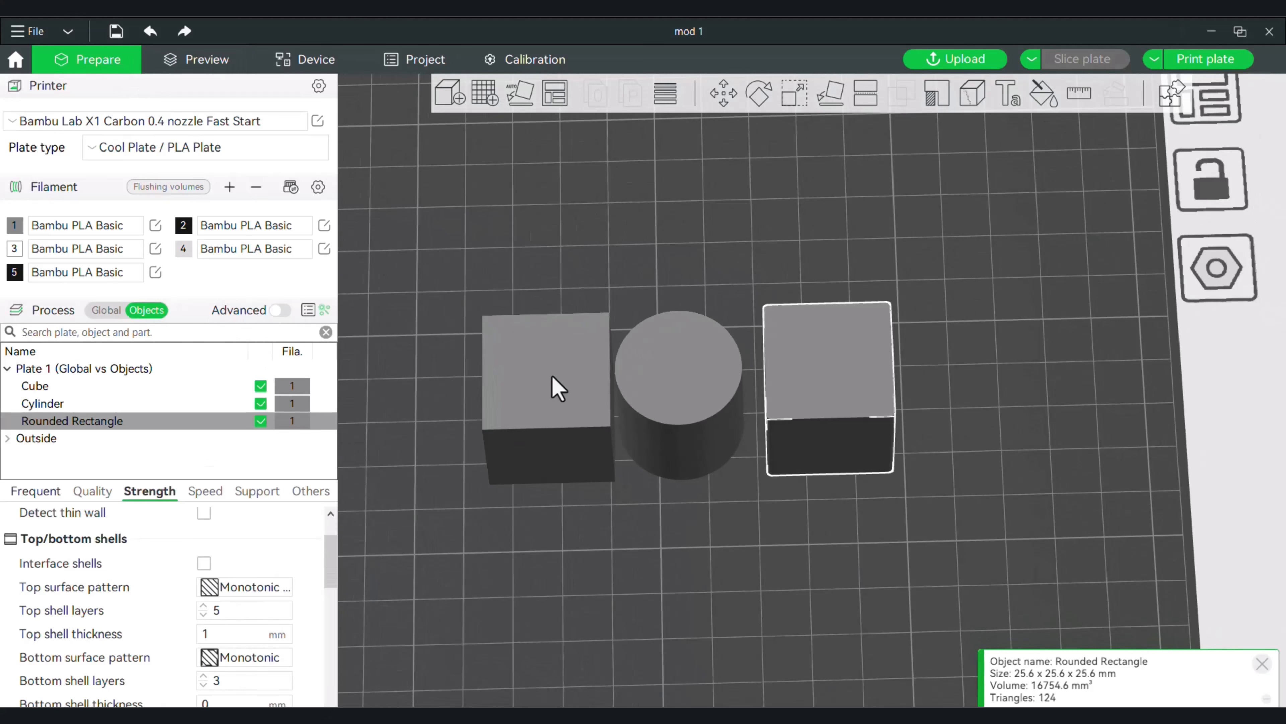
left_click(565, 400)
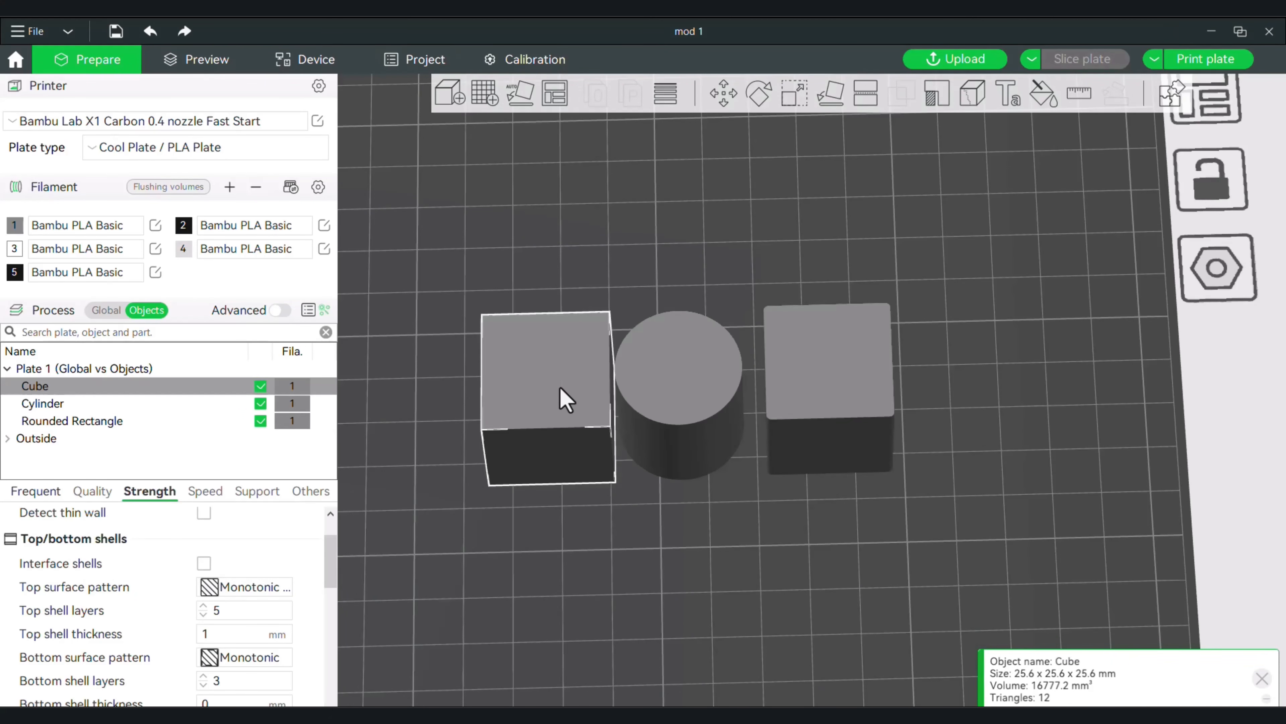
right_click(538, 391)
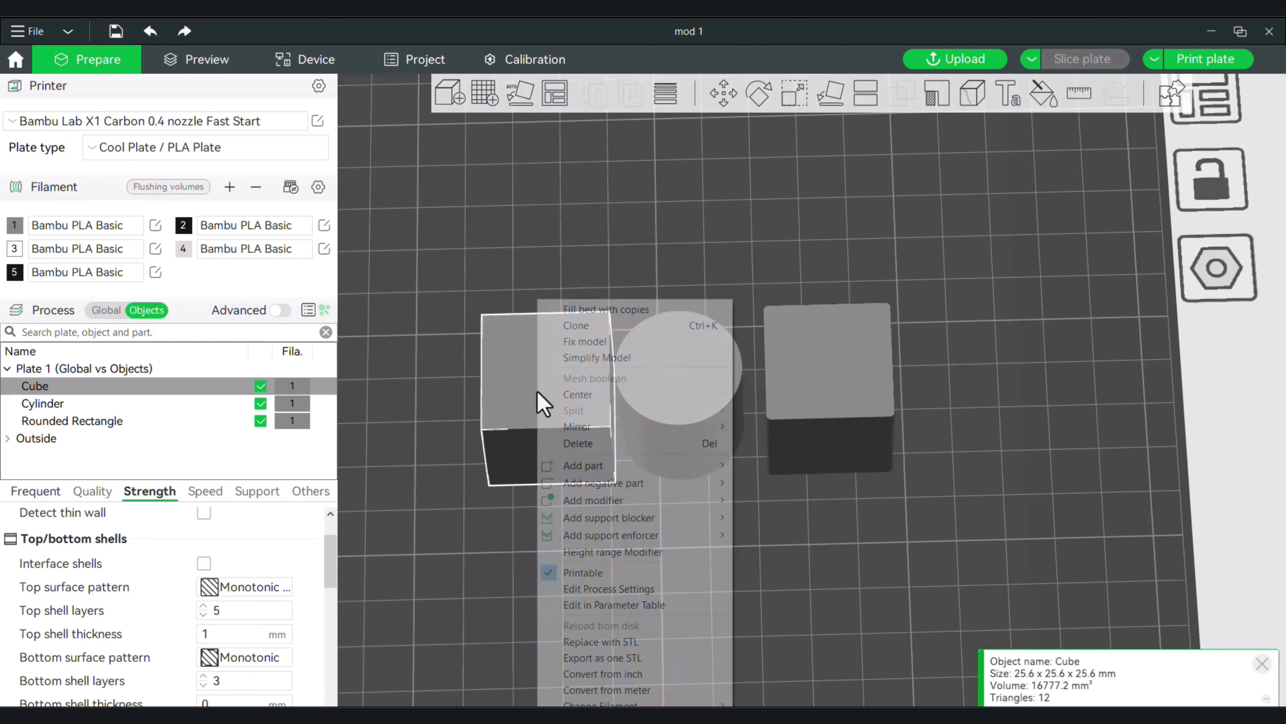
left_click(452, 492)
scroll(326, 564, "down", 1)
left_click(203, 588)
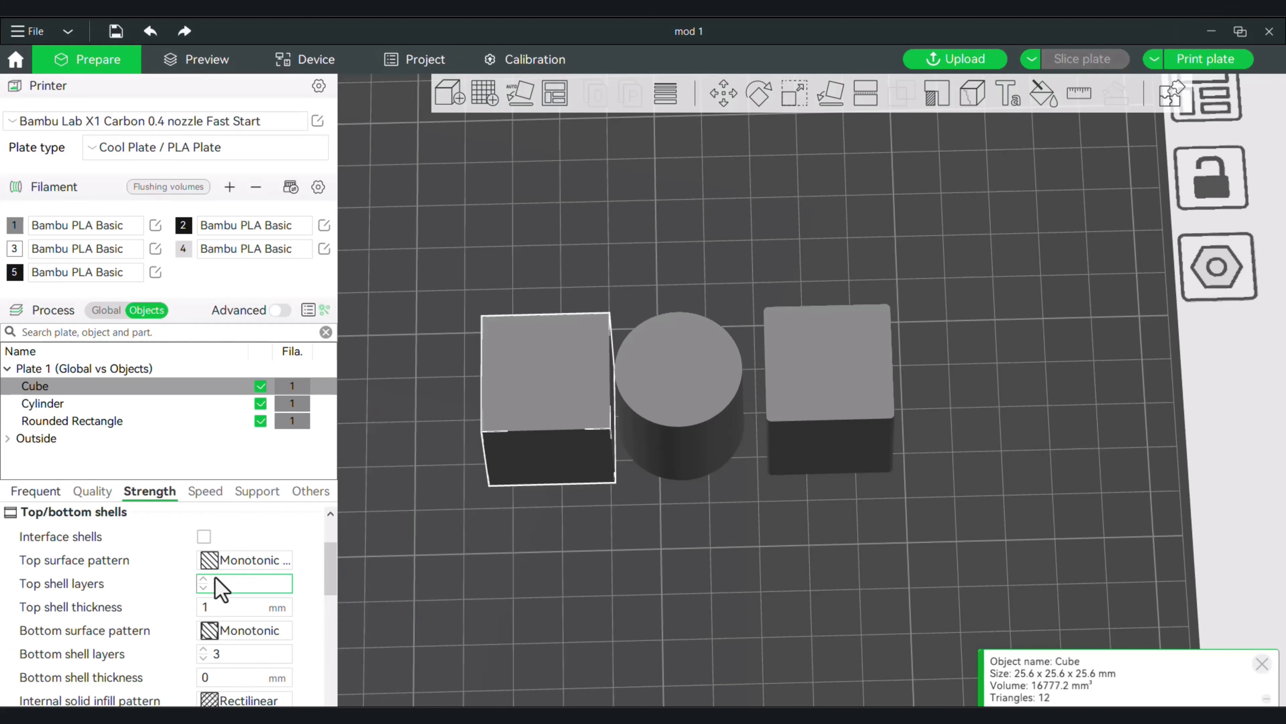
left_click(203, 588)
left_click(203, 587)
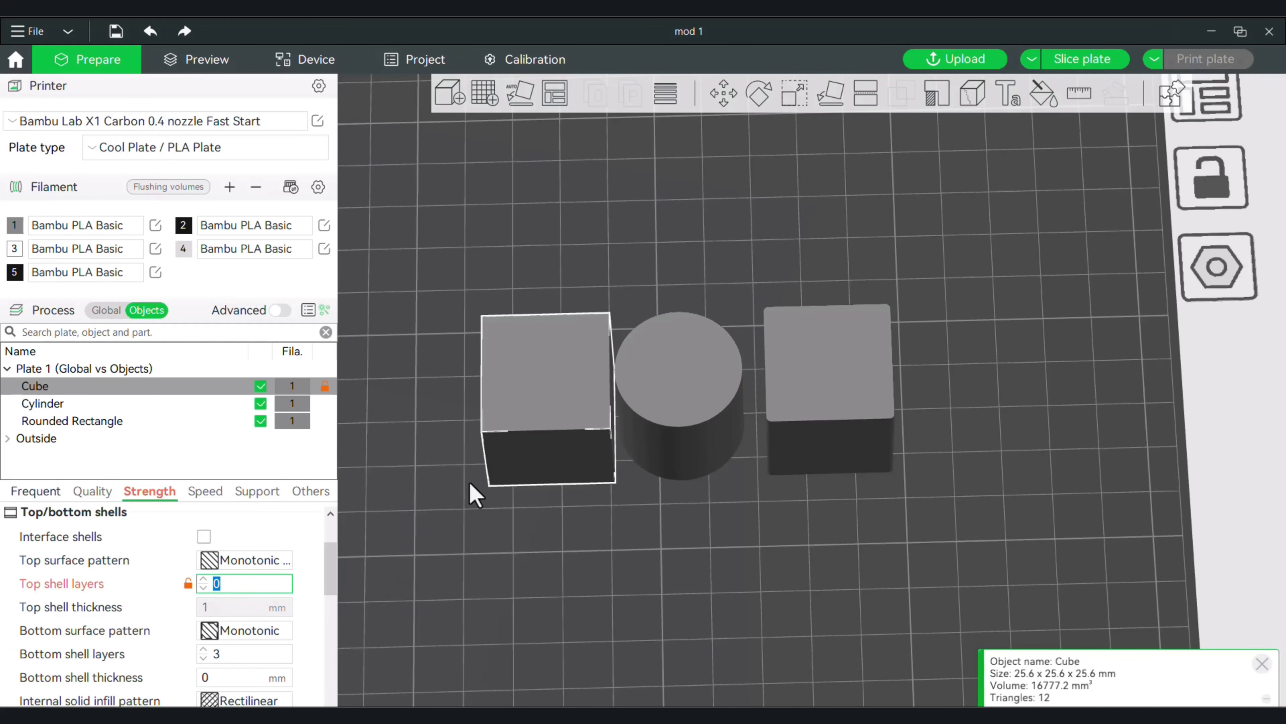
left_click(468, 575)
Set the cylinder's sparse infill pattern to Honeycomb.
left_click(693, 383)
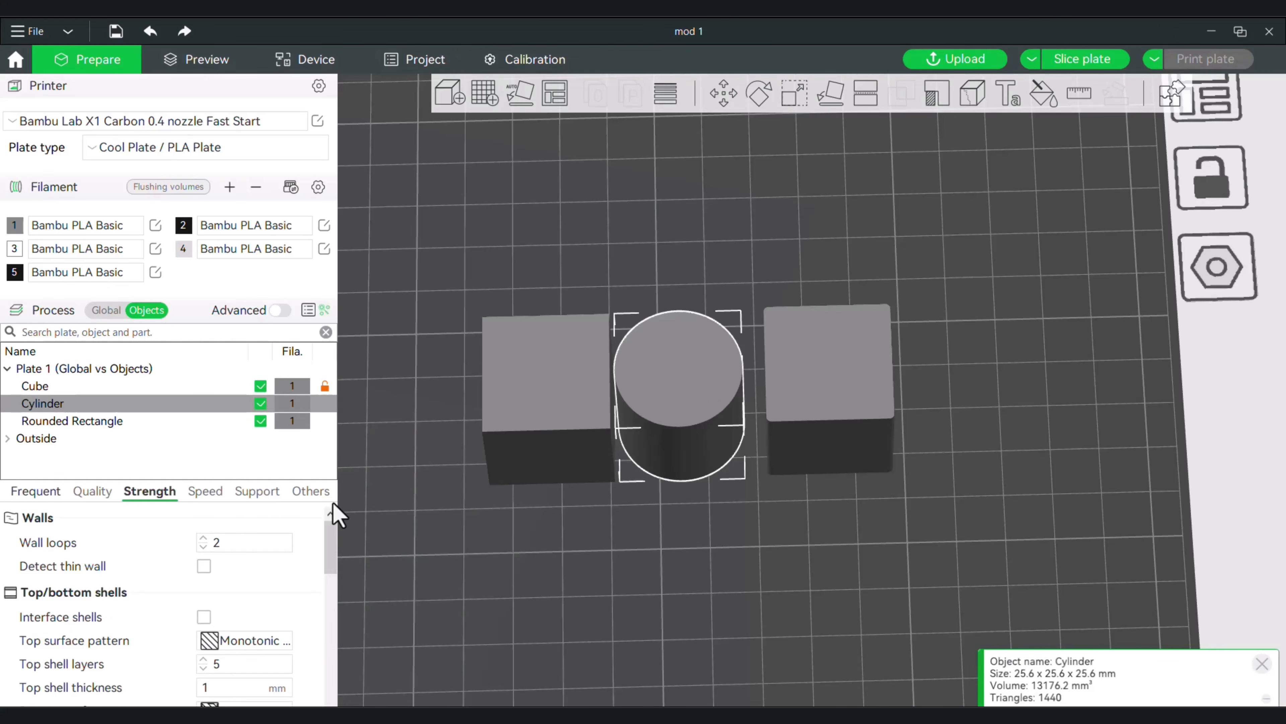
left_click_drag(338, 542, 338, 587)
left_click(254, 669)
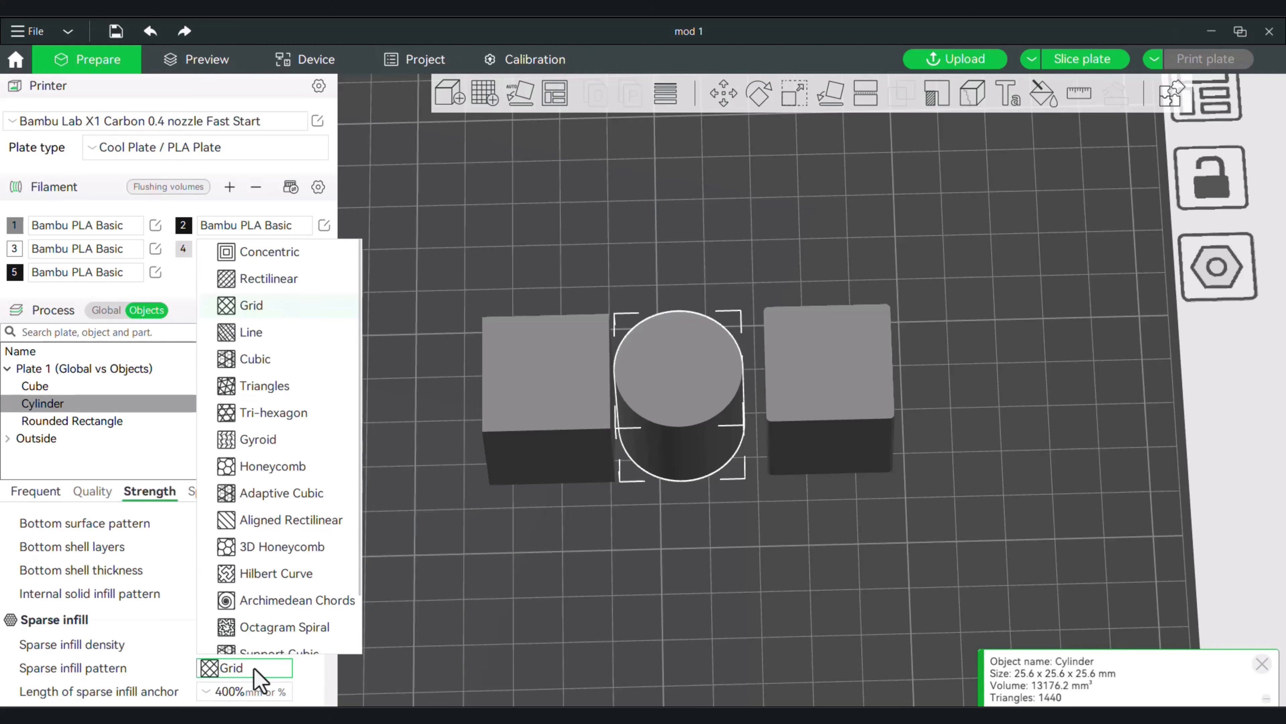
left_click(268, 466)
Set the rounded rectangle's wall loops to 0 in its own strength settings.
left_click_drag(473, 607, 463, 601)
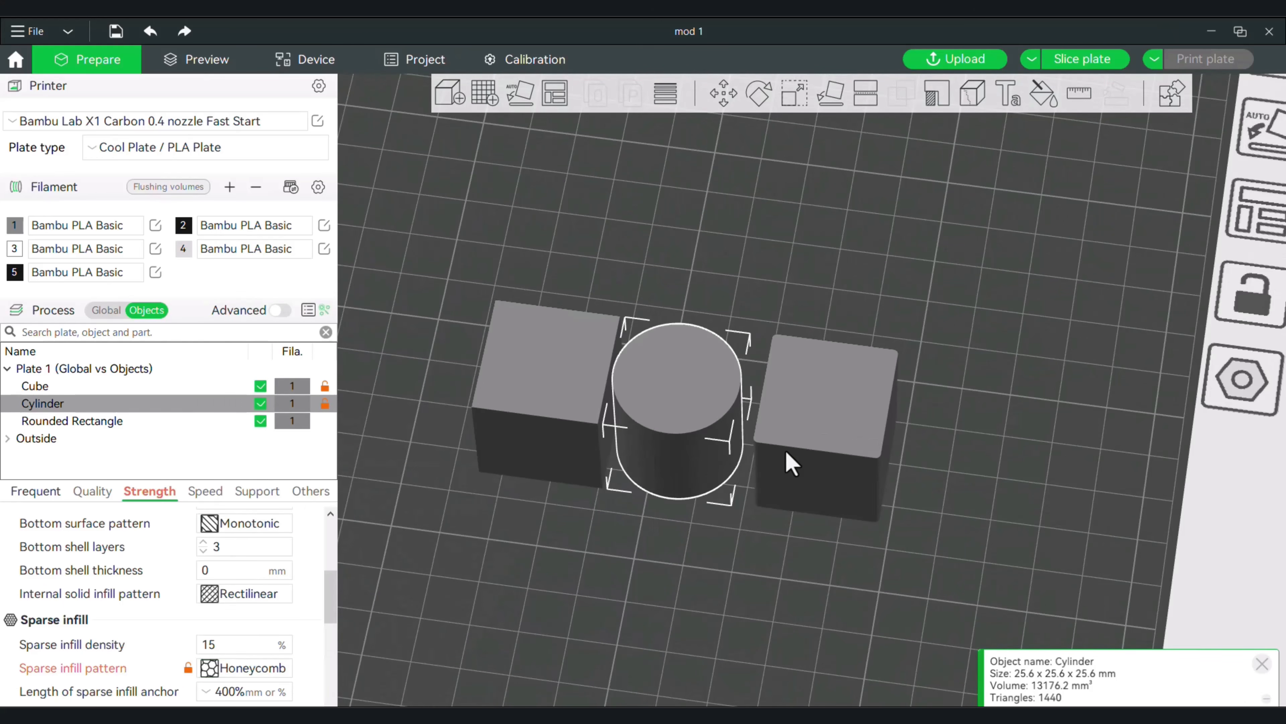
left_click(792, 463)
left_click_drag(721, 603, 721, 606)
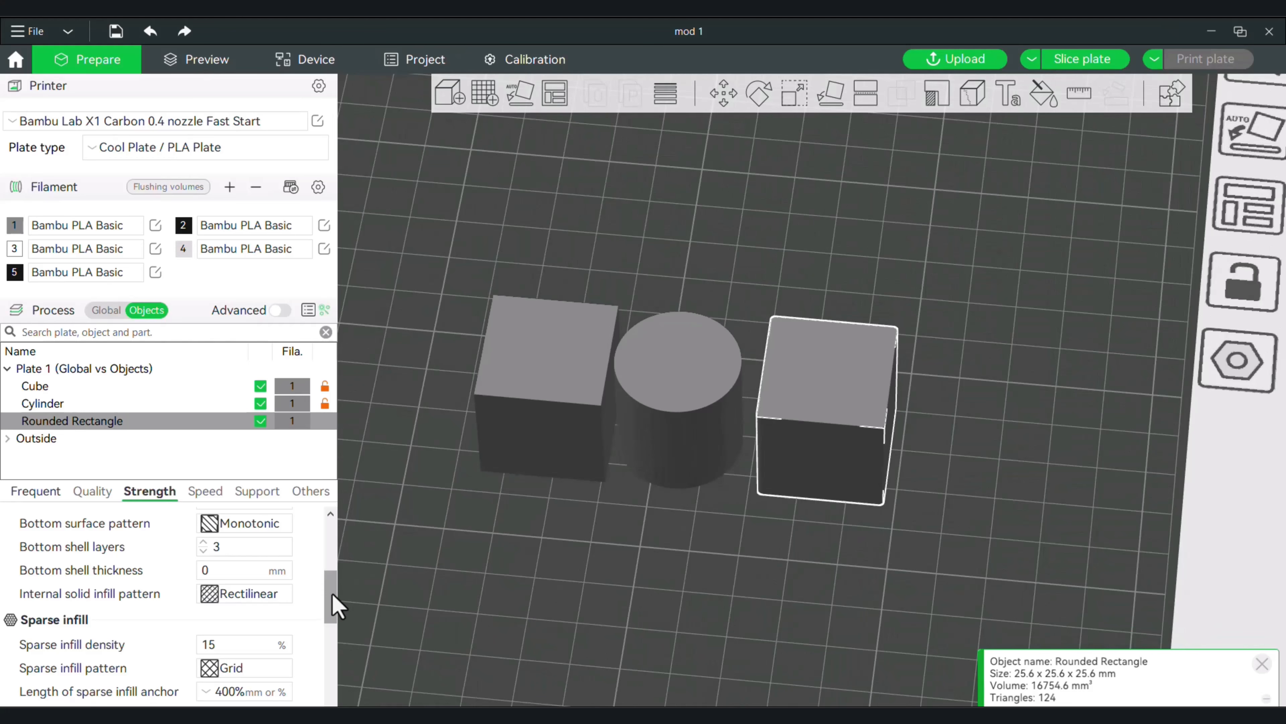
left_click_drag(328, 600, 328, 546)
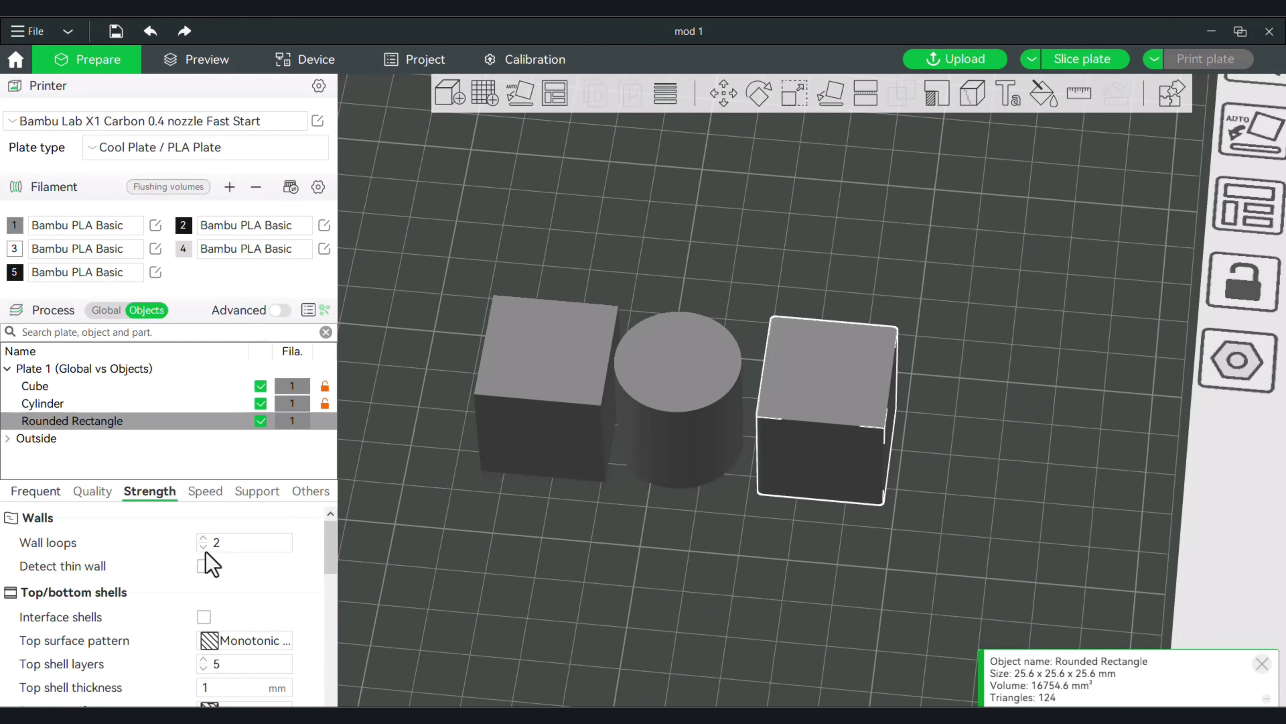
left_click(199, 544)
left_click(199, 544)
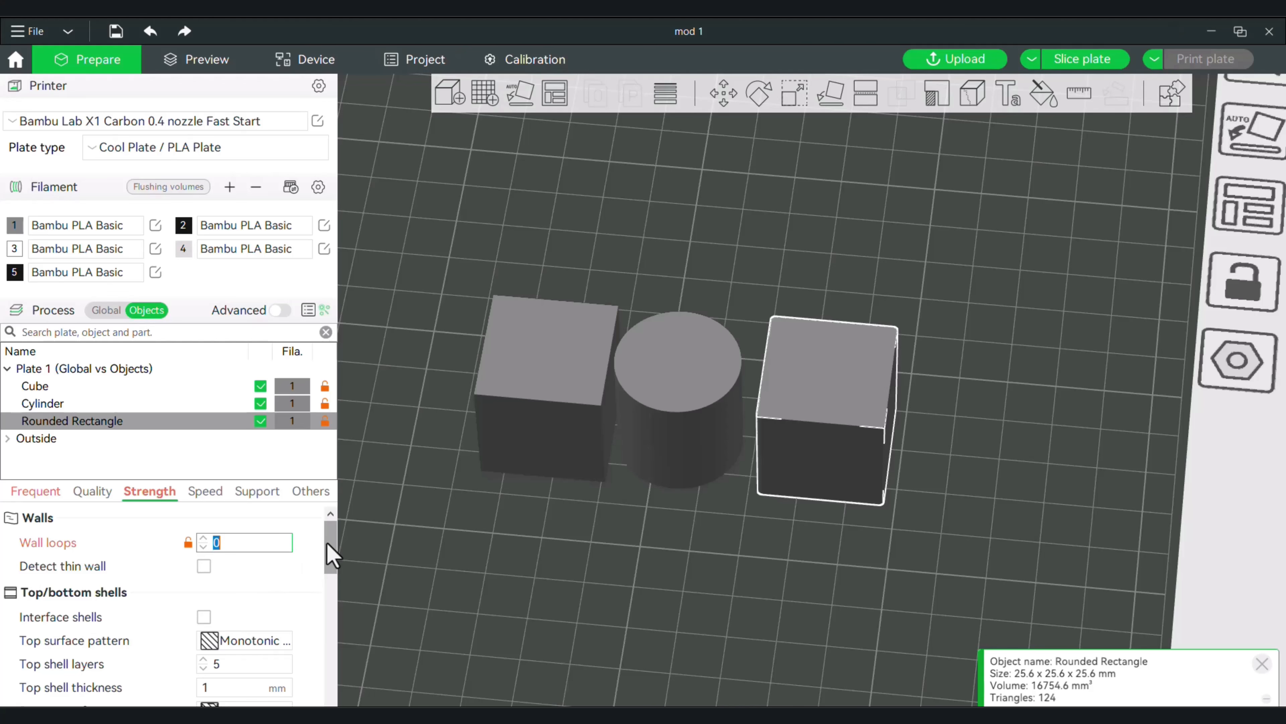
left_click_drag(326, 552, 328, 574)
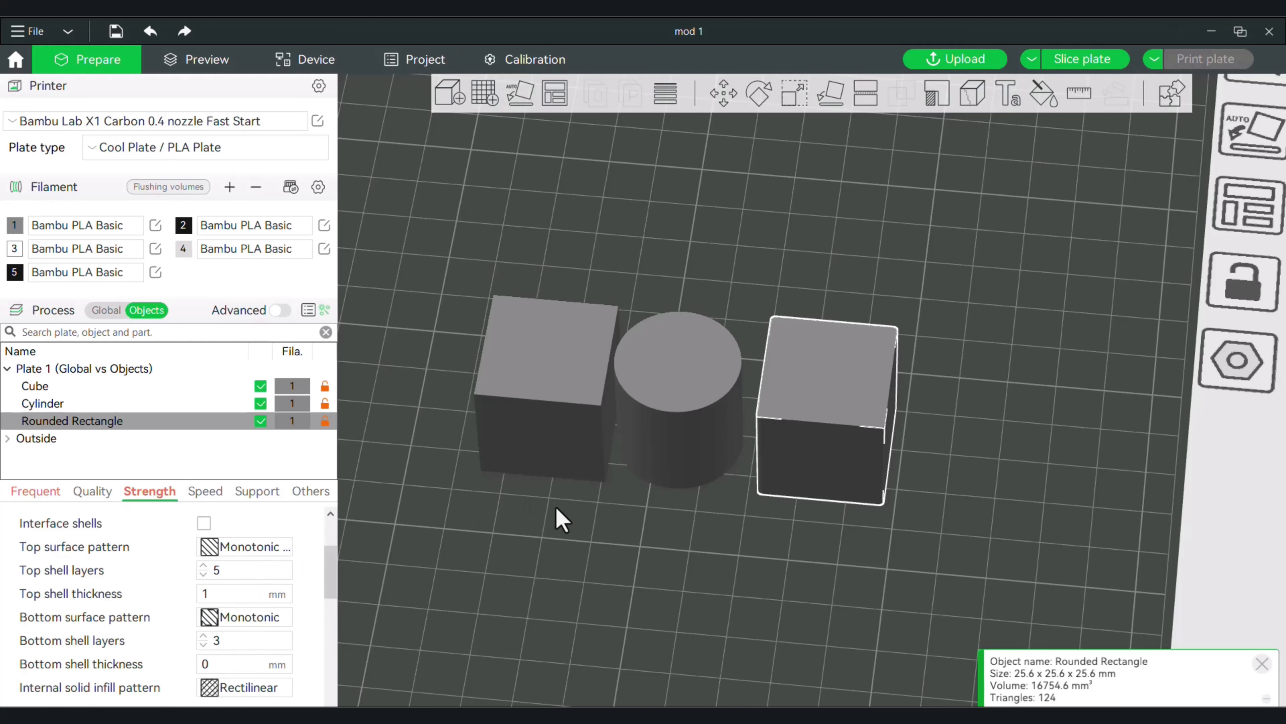
Slice the plate with the per-object settings and examine each object's infill, walls and top, lowering the preview to layer 117.
left_click_drag(555, 517, 588, 473)
left_click(1082, 60)
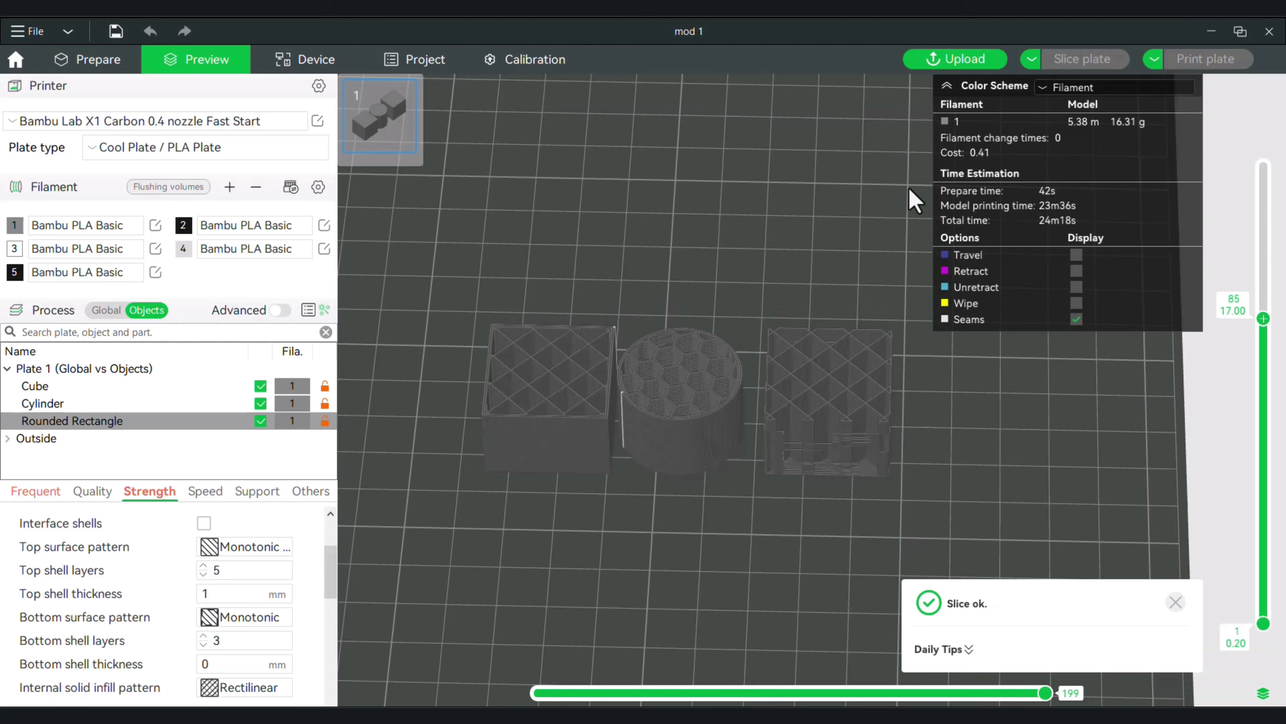
left_click_drag(726, 204, 726, 210)
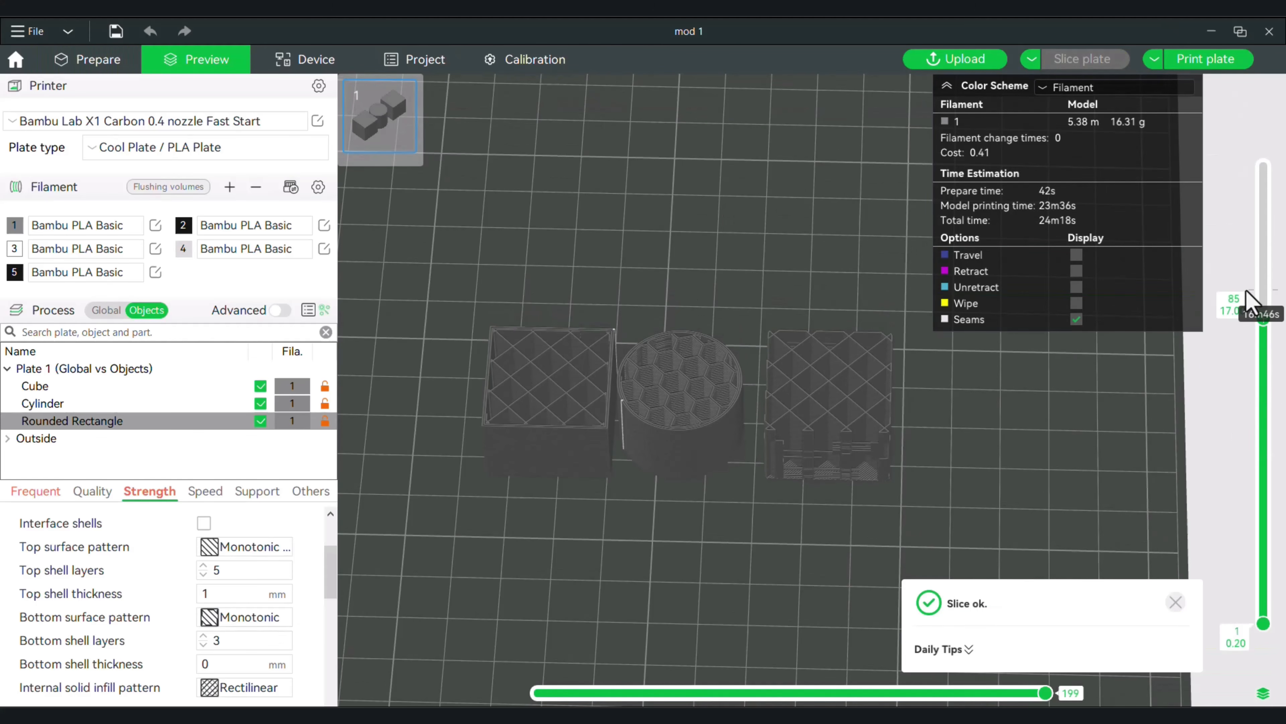
left_click_drag(1264, 317, 1263, 166)
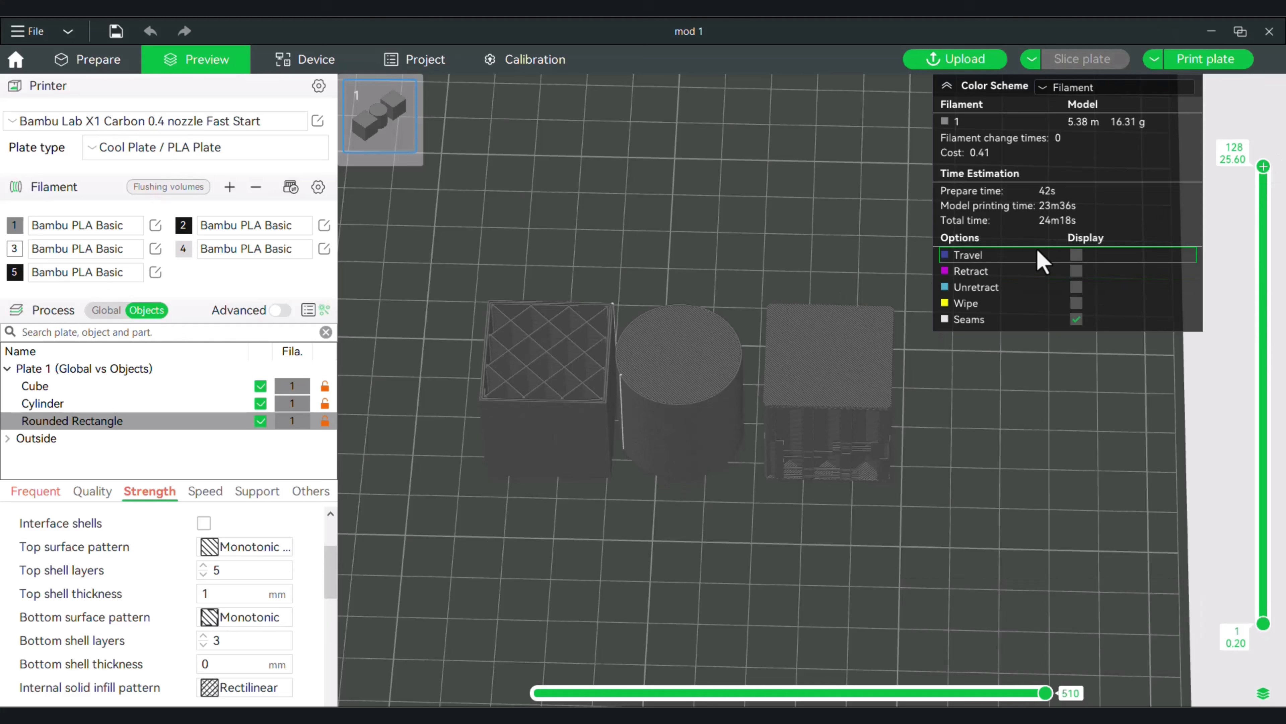
left_click_drag(1263, 166, 1264, 205)
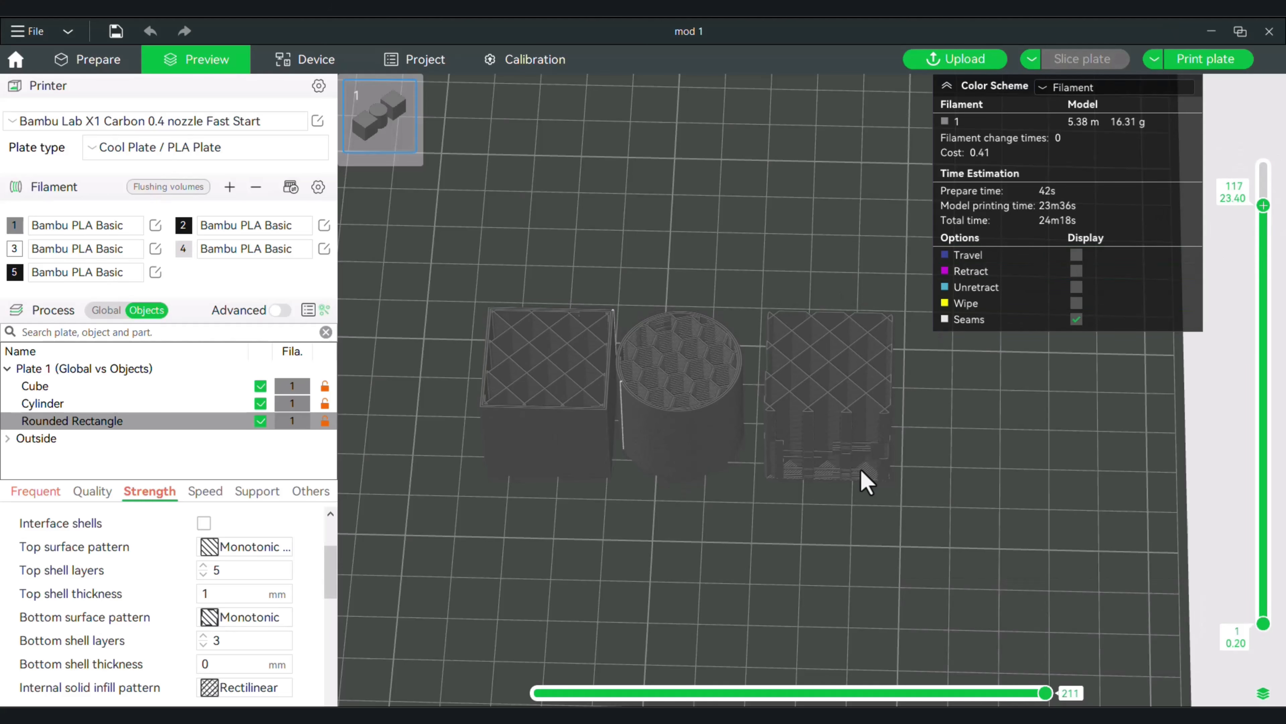
left_click_drag(991, 460, 956, 436)
left_click_drag(892, 528, 760, 548)
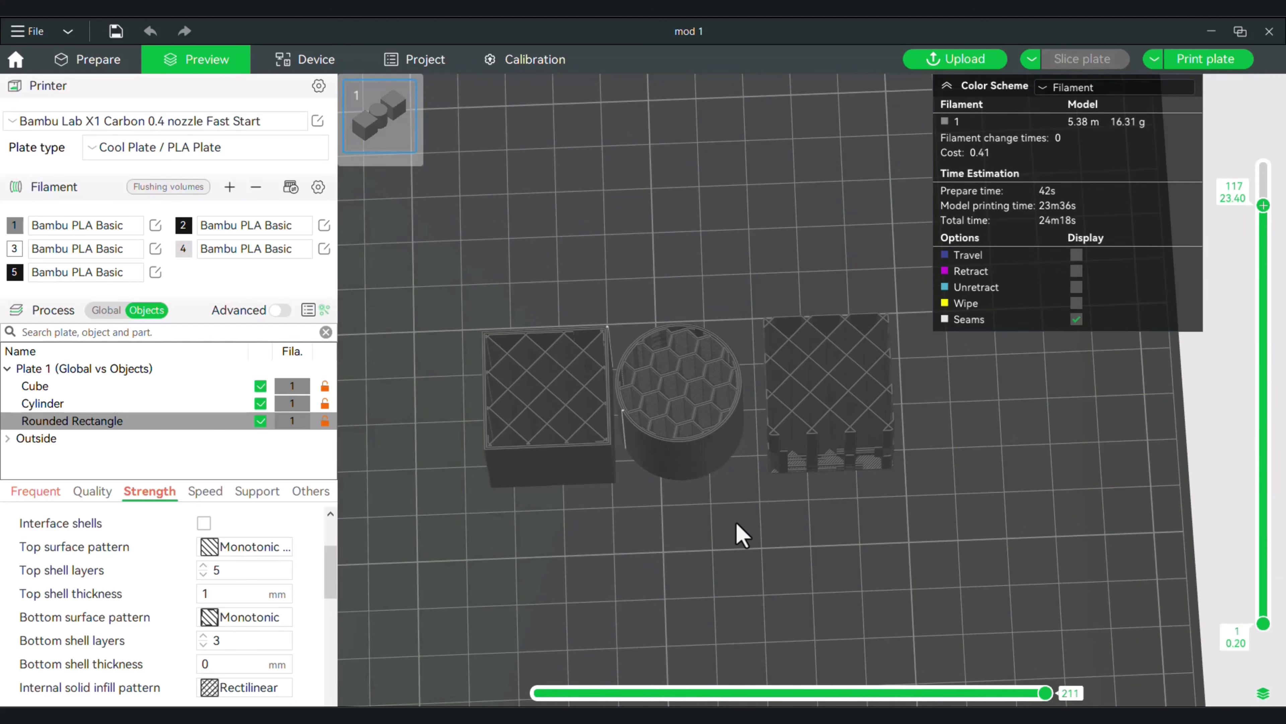
left_click_drag(607, 543, 571, 466)
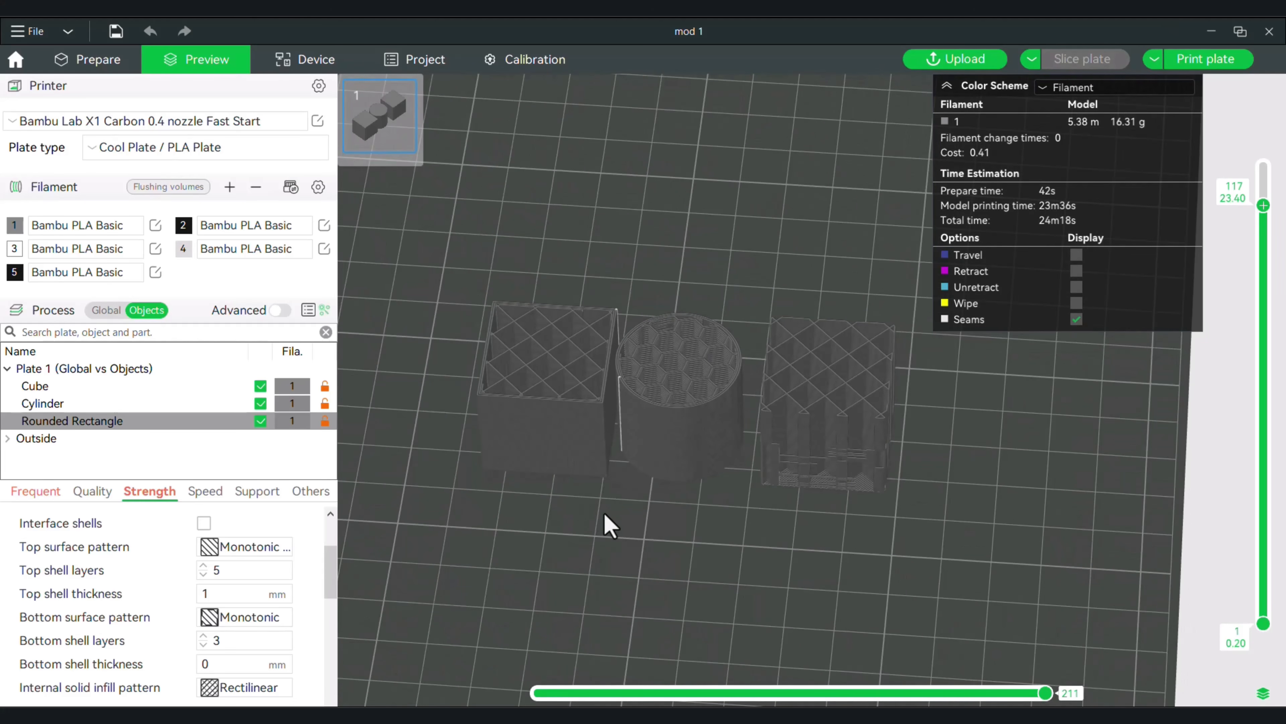
left_click_drag(607, 515, 567, 544)
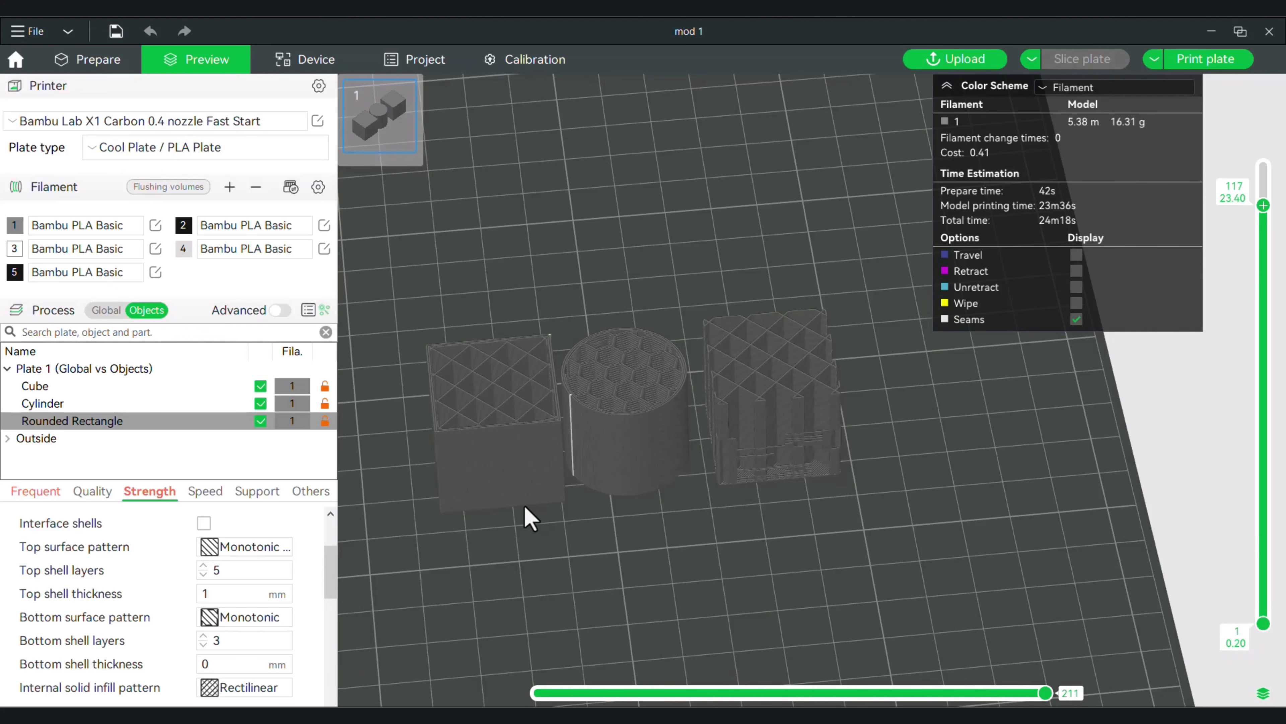
left_click_drag(525, 517, 534, 548)
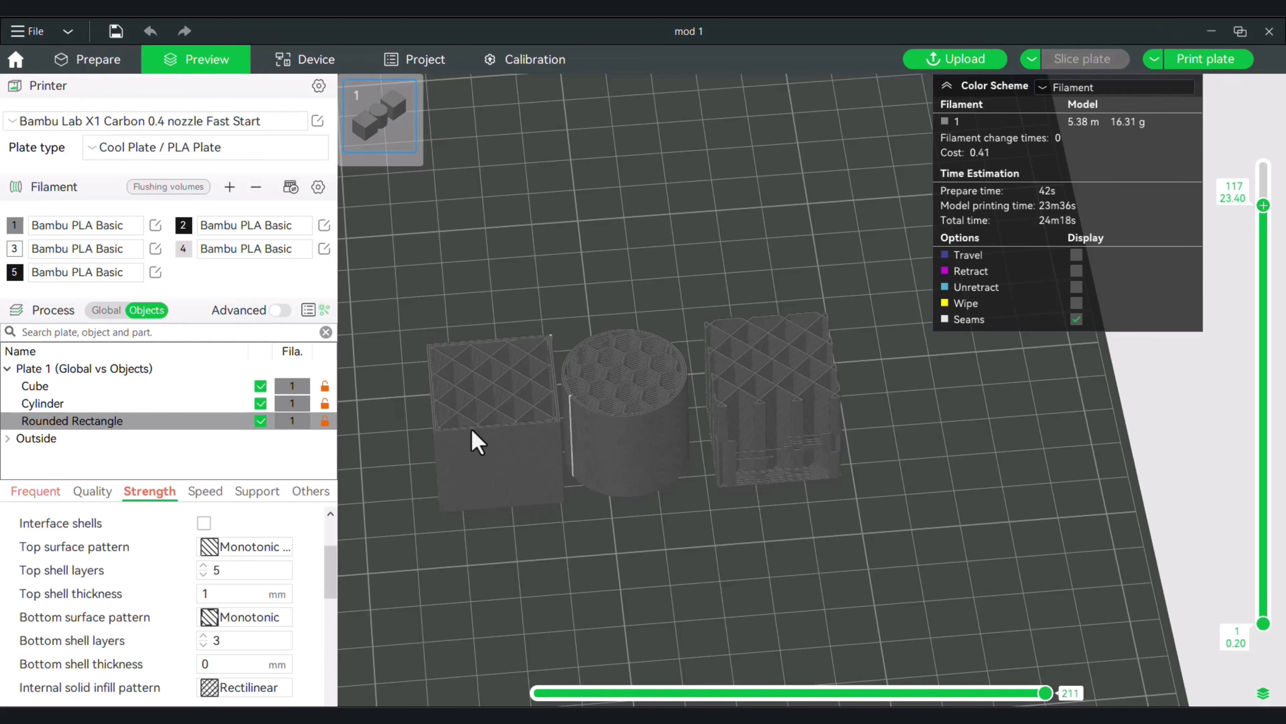
Return to plate preparation, add another Rounded Rectangle primitive and place it in front of the cube.
left_click(91, 63)
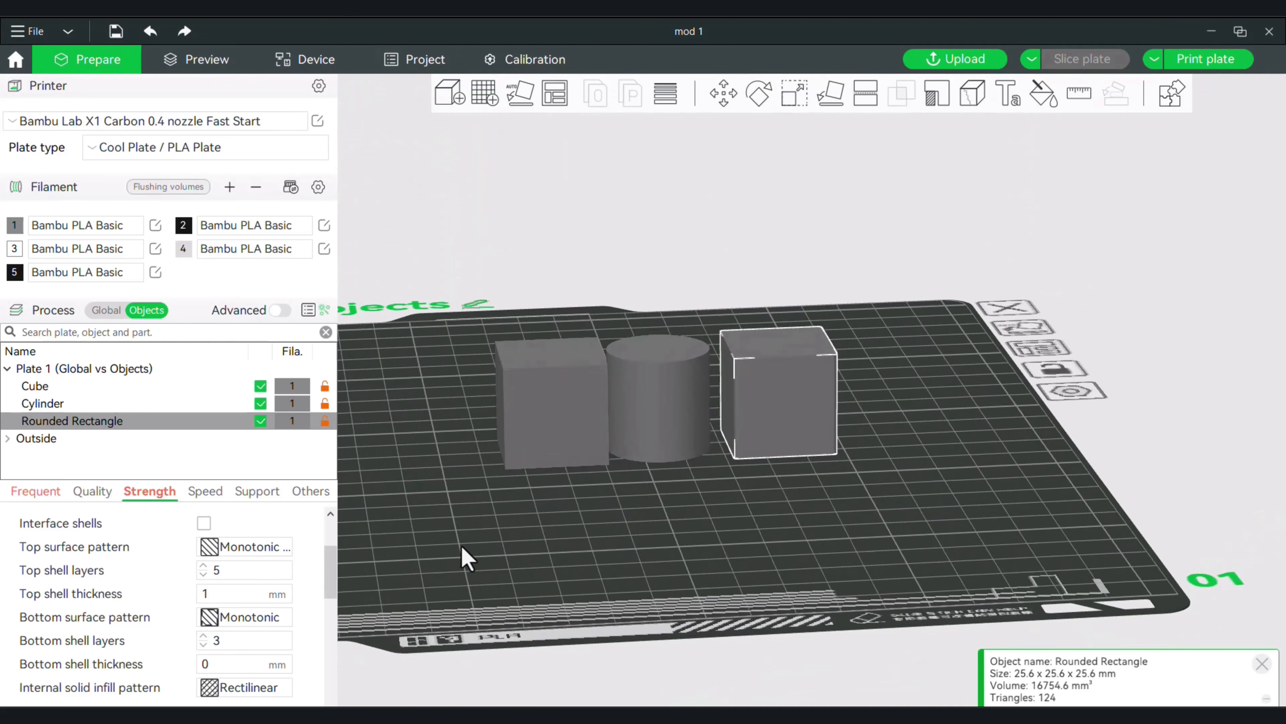
left_click_drag(461, 546, 462, 573)
right_click_drag(462, 574, 561, 577)
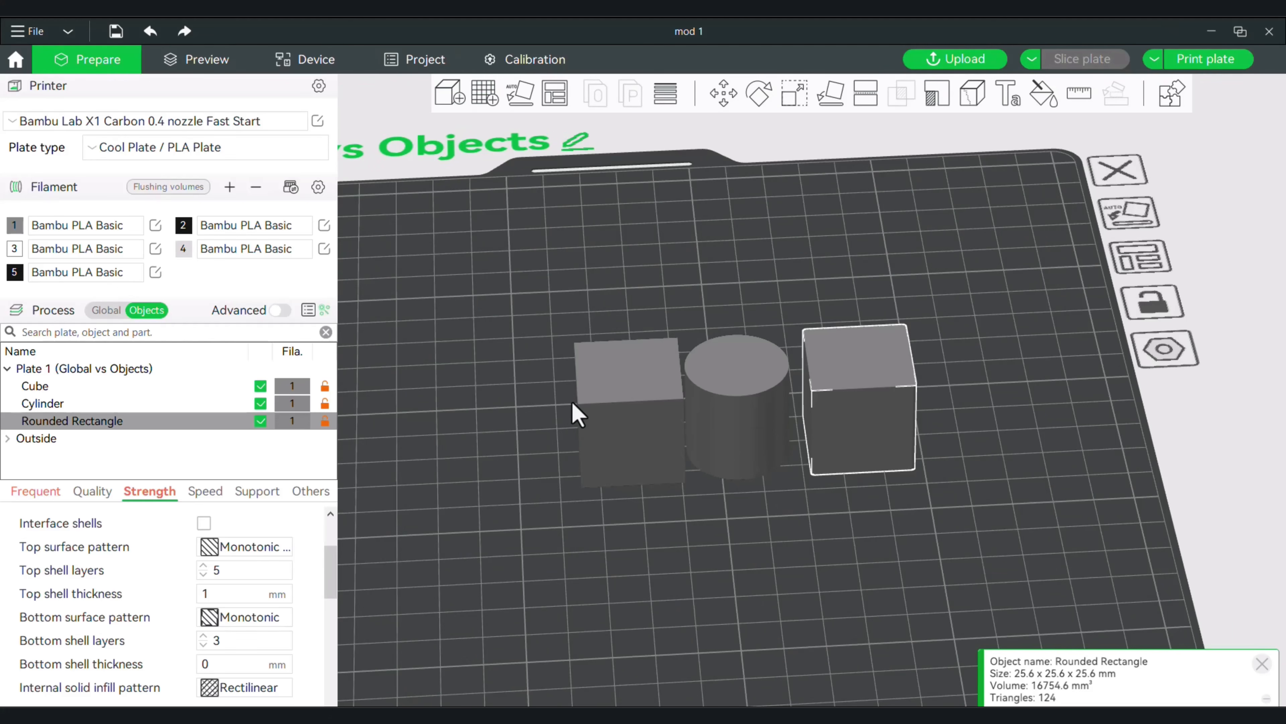
left_click_drag(527, 579, 531, 586)
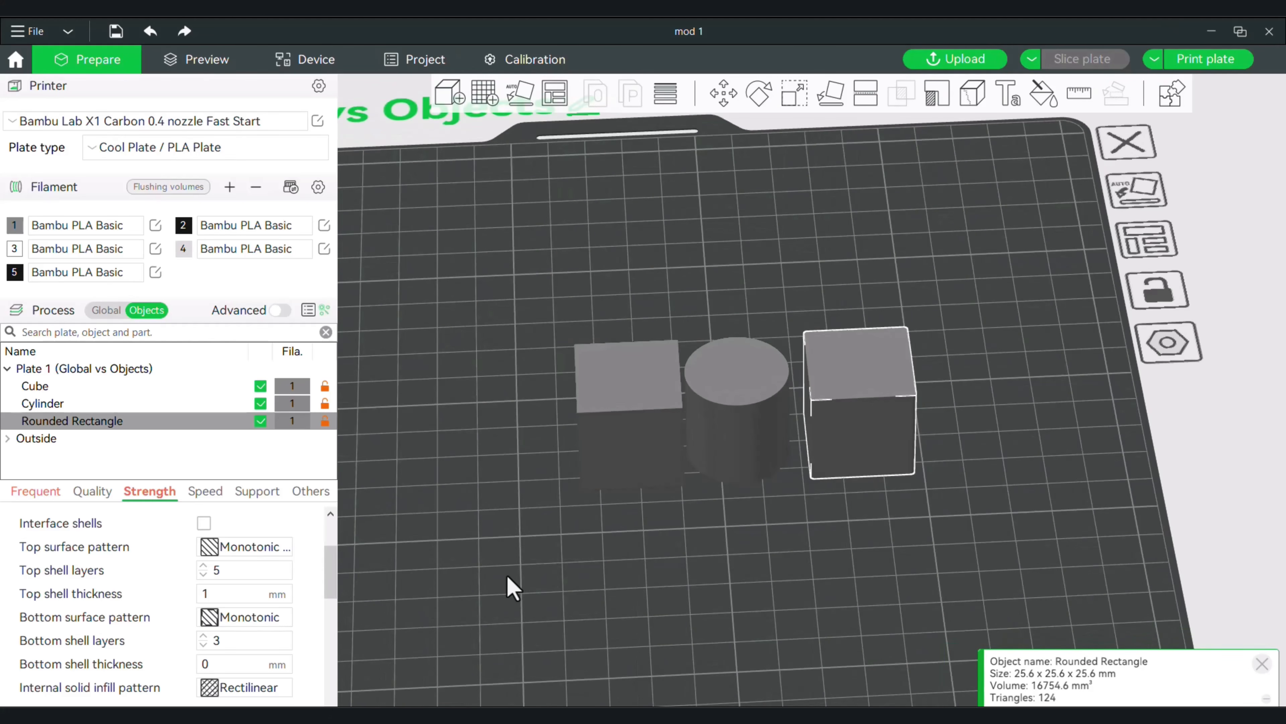
right_click(511, 589)
mouse_move(575, 620)
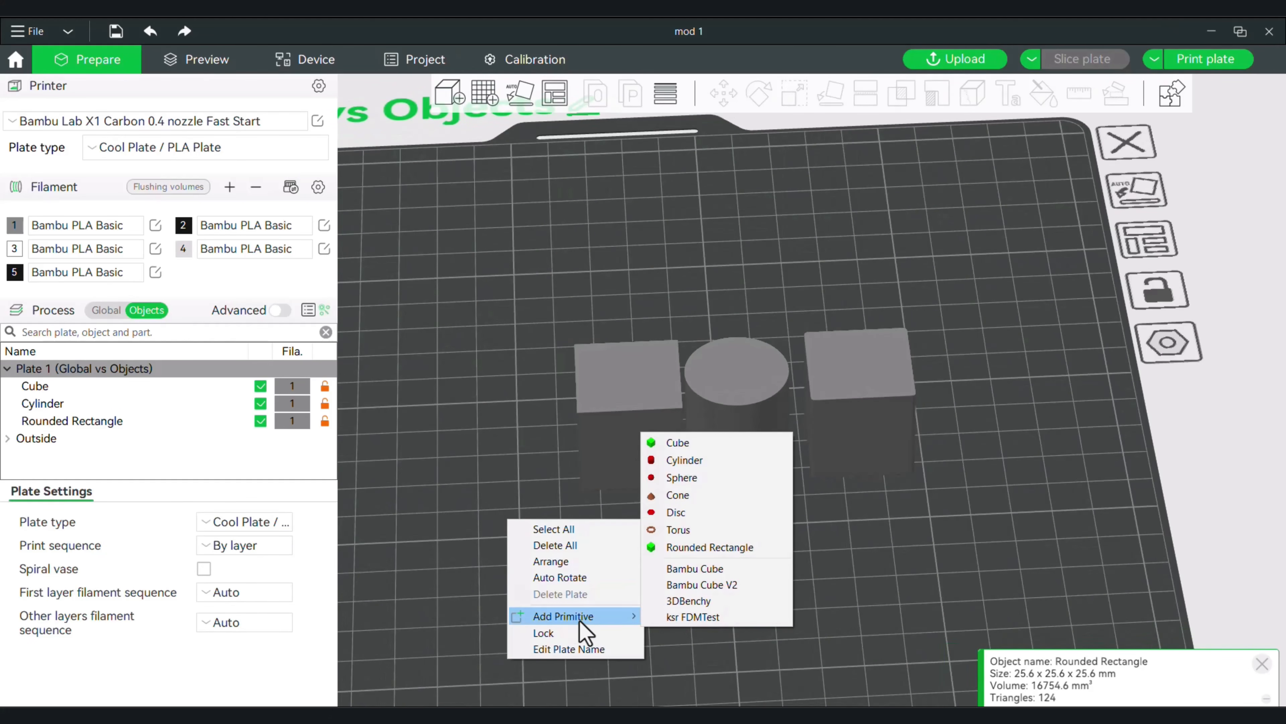
left_click(714, 550)
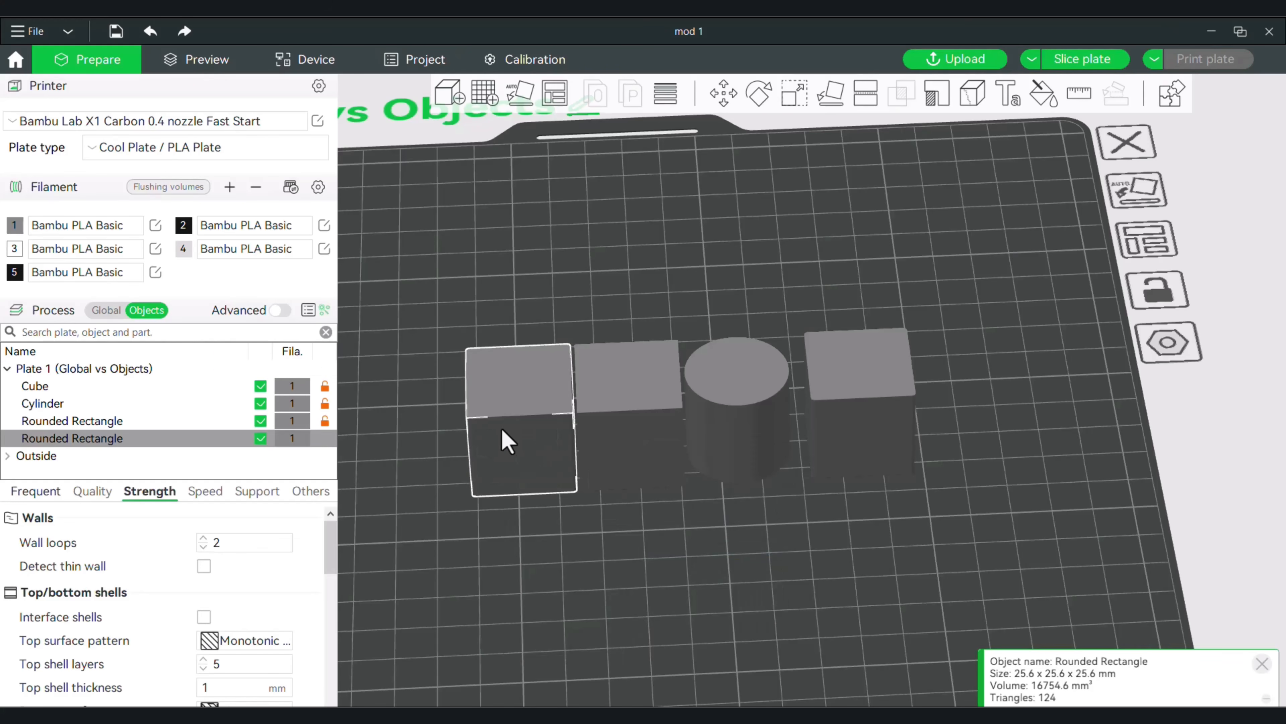
left_click_drag(502, 430, 624, 575)
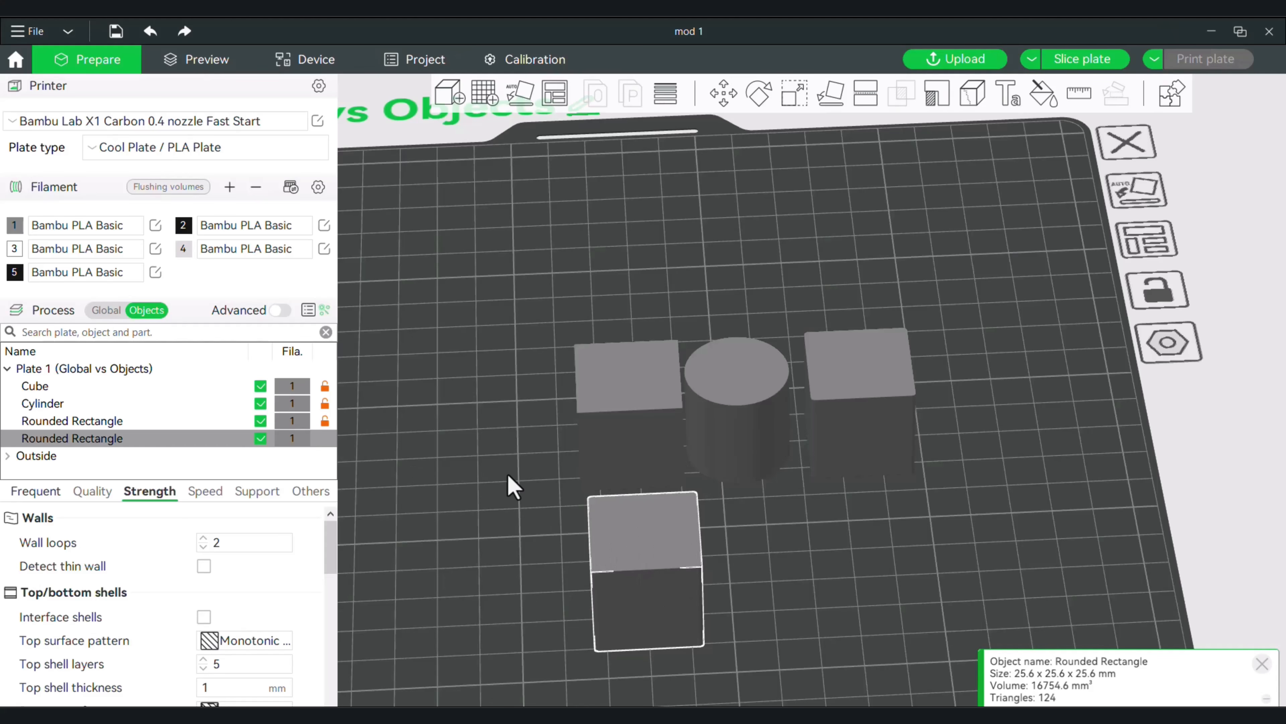
Show the global process settings, then add a height range modifier to the rounded rectangle in front of the cube.
left_click(101, 309)
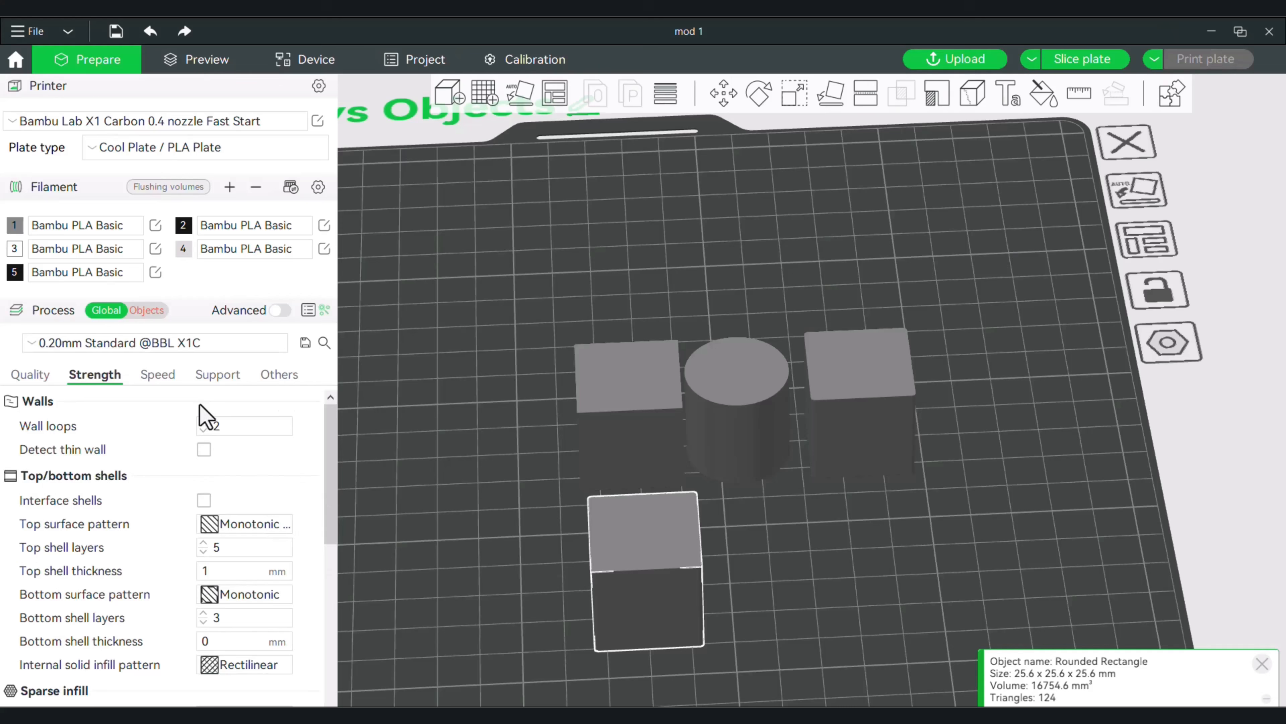
left_click_drag(385, 543, 491, 597)
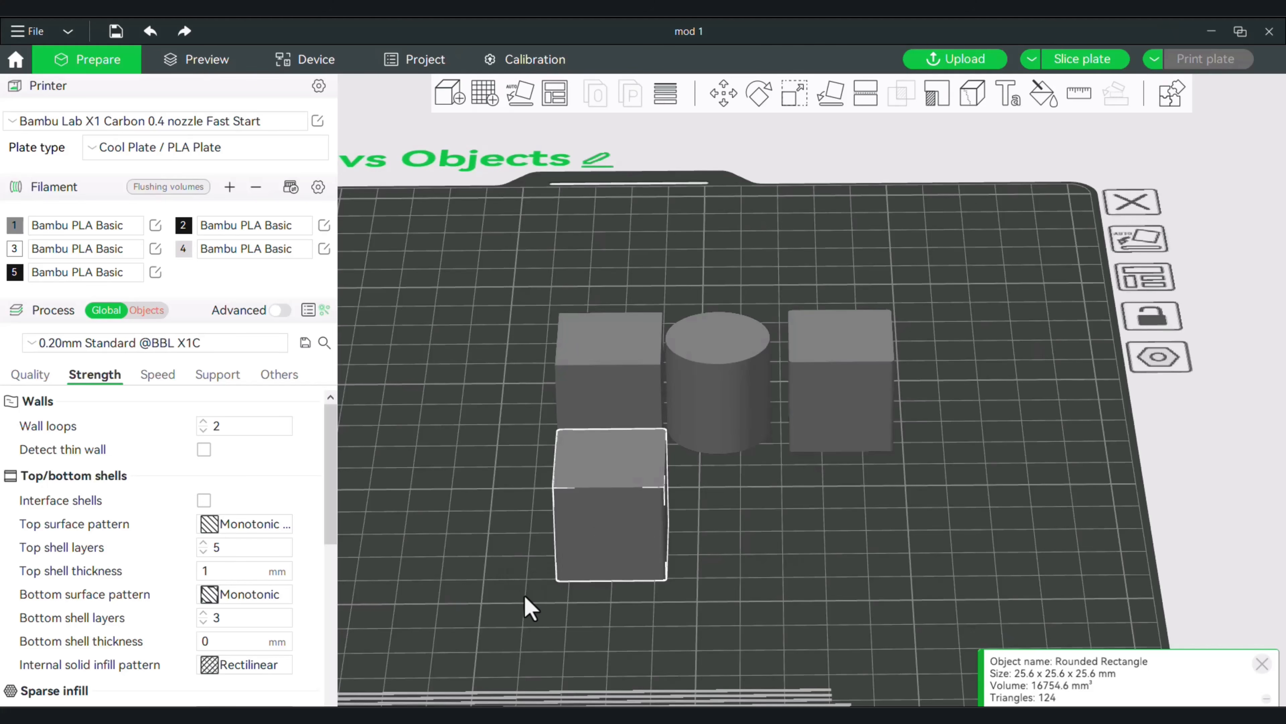
left_click_drag(524, 597, 527, 600)
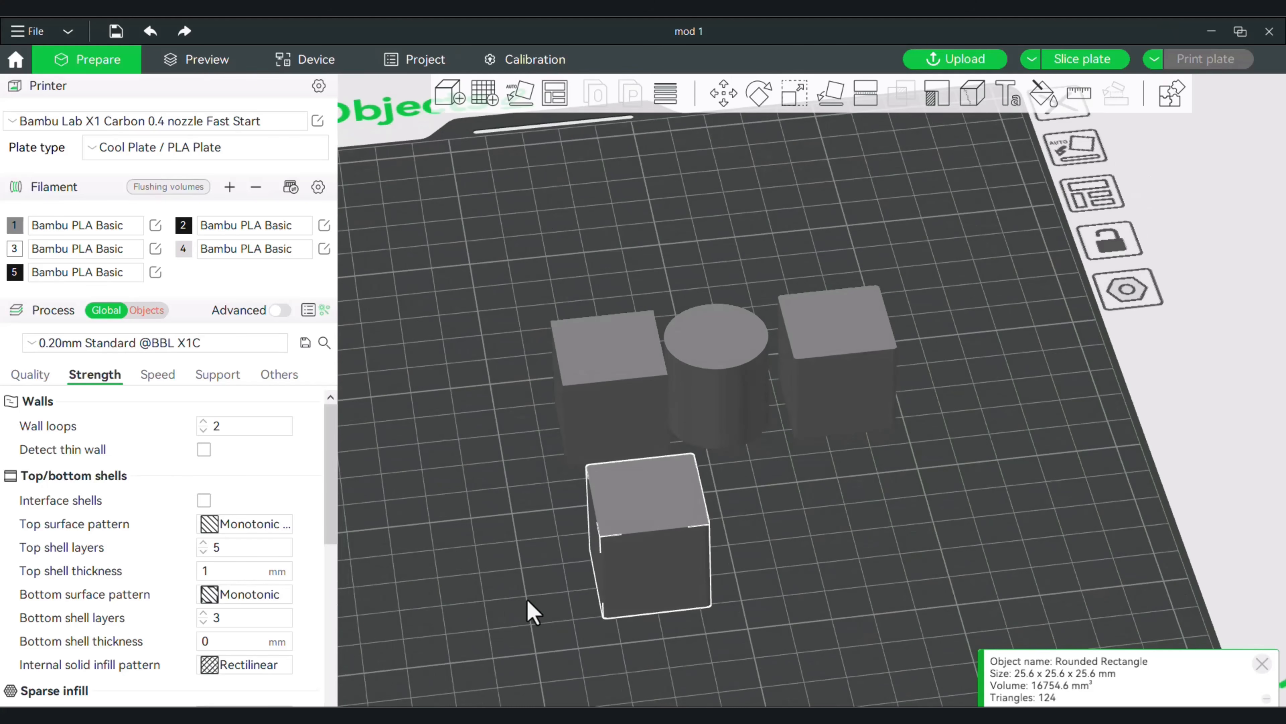
right_click(644, 561)
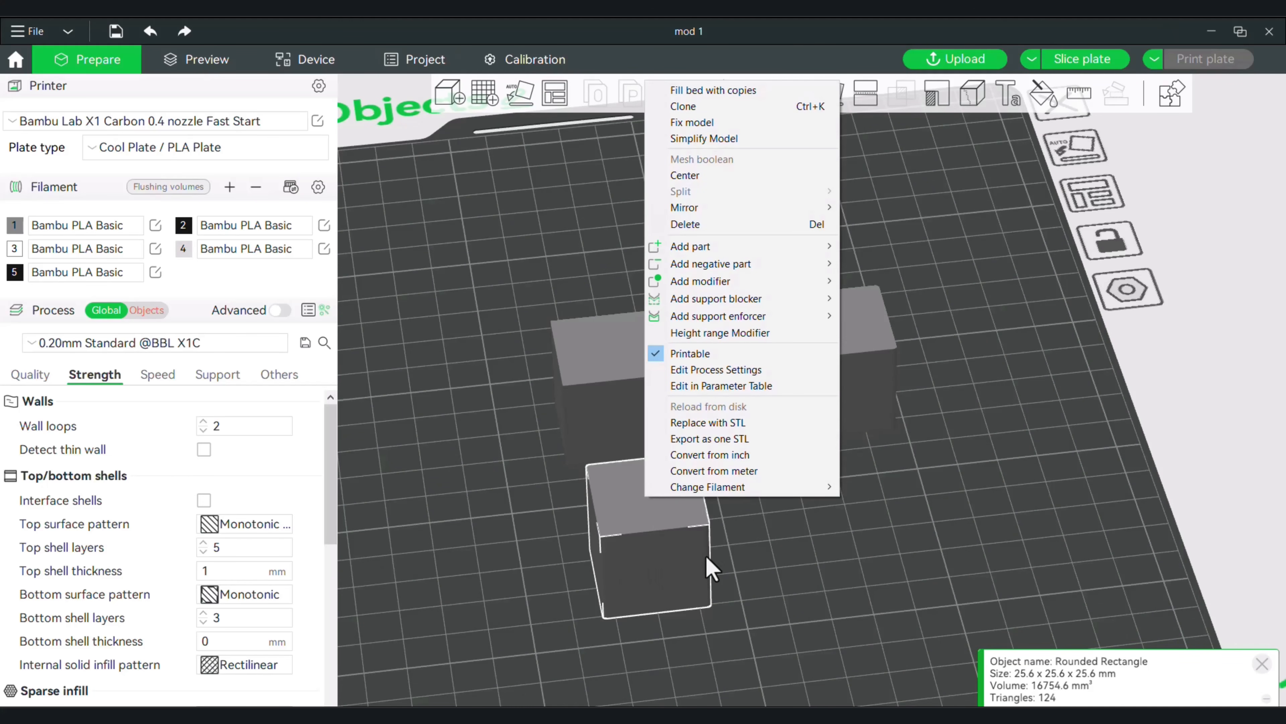
left_click(743, 334)
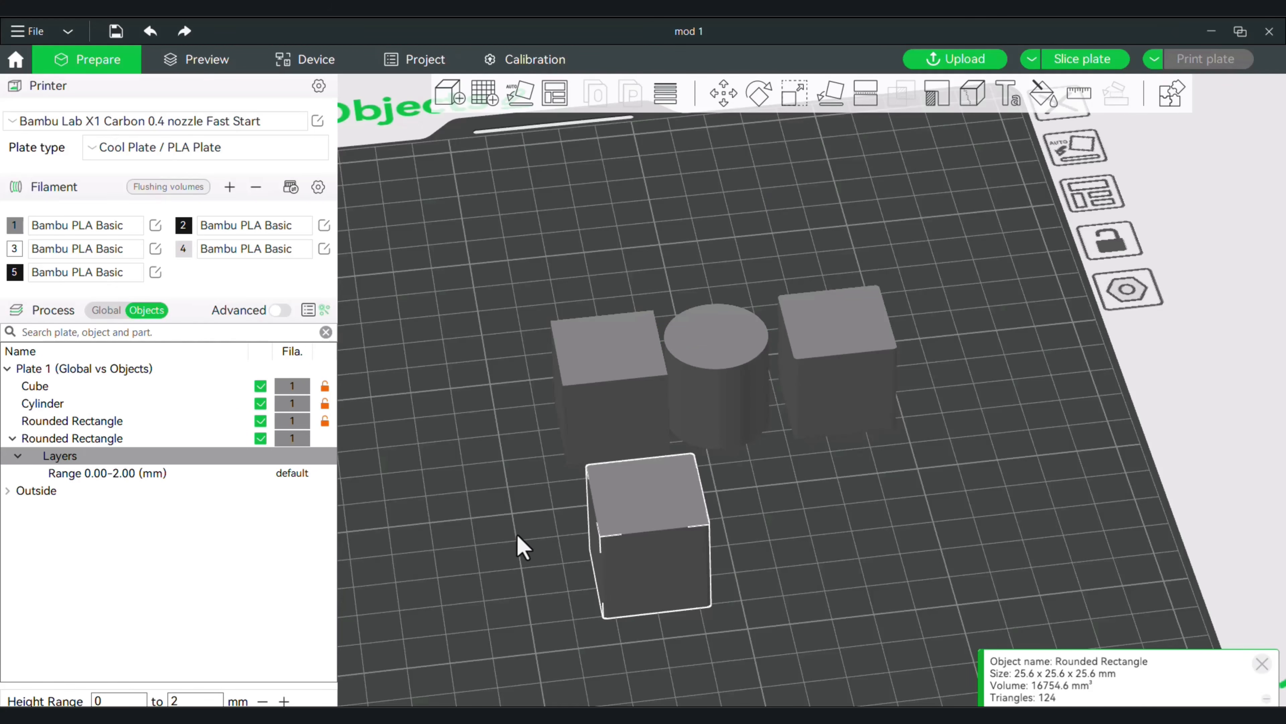
left_click_drag(518, 535, 516, 541)
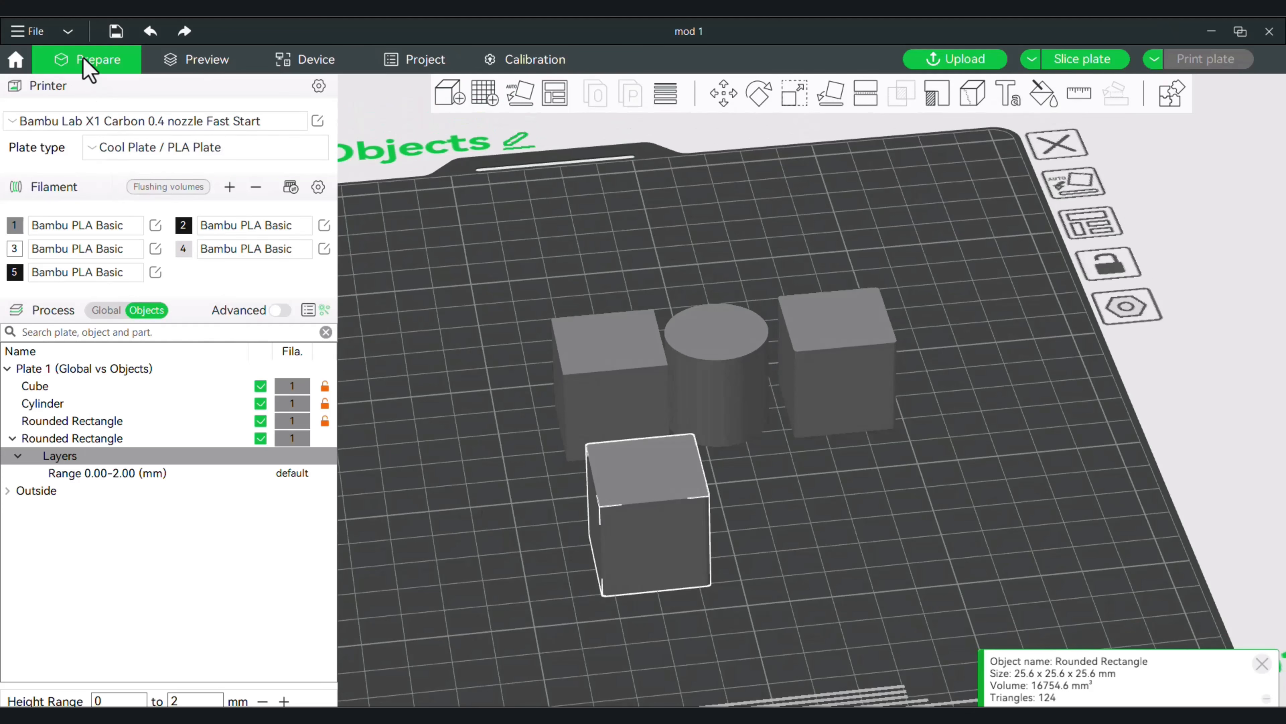
key("Escape")
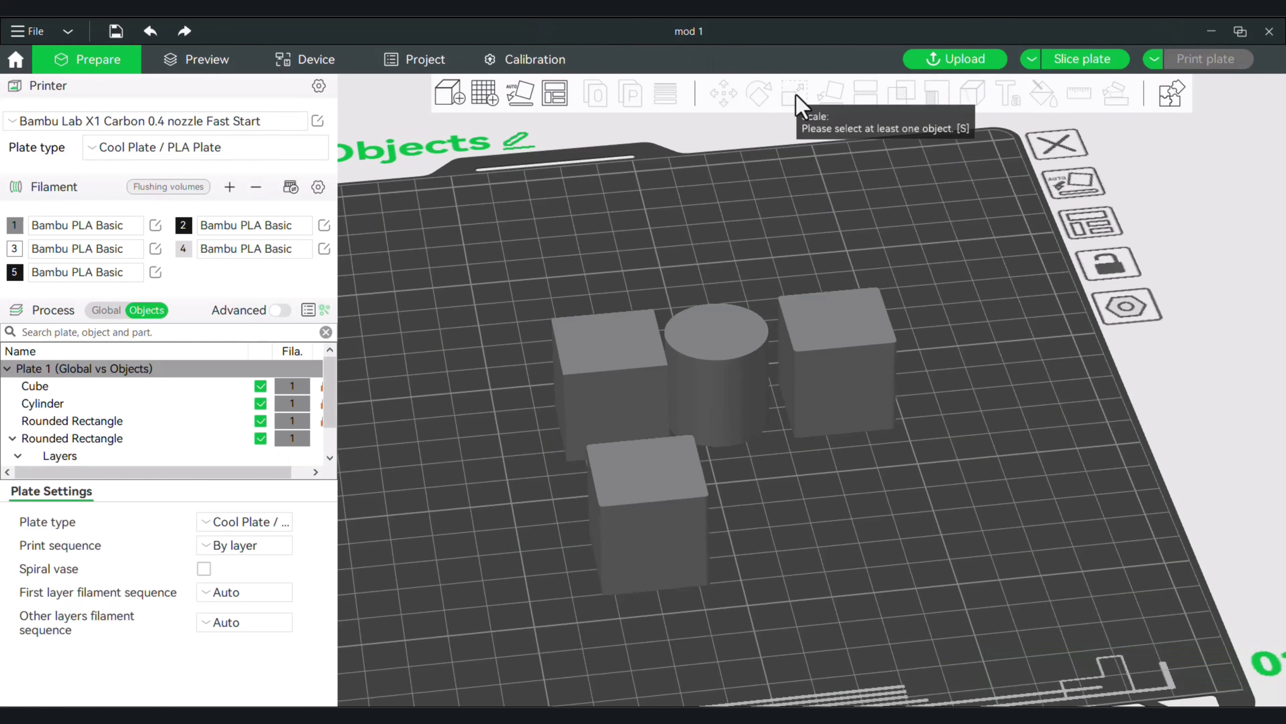
Check the front rounded rectangle's dimensions with the Scale tool.
left_click(686, 475)
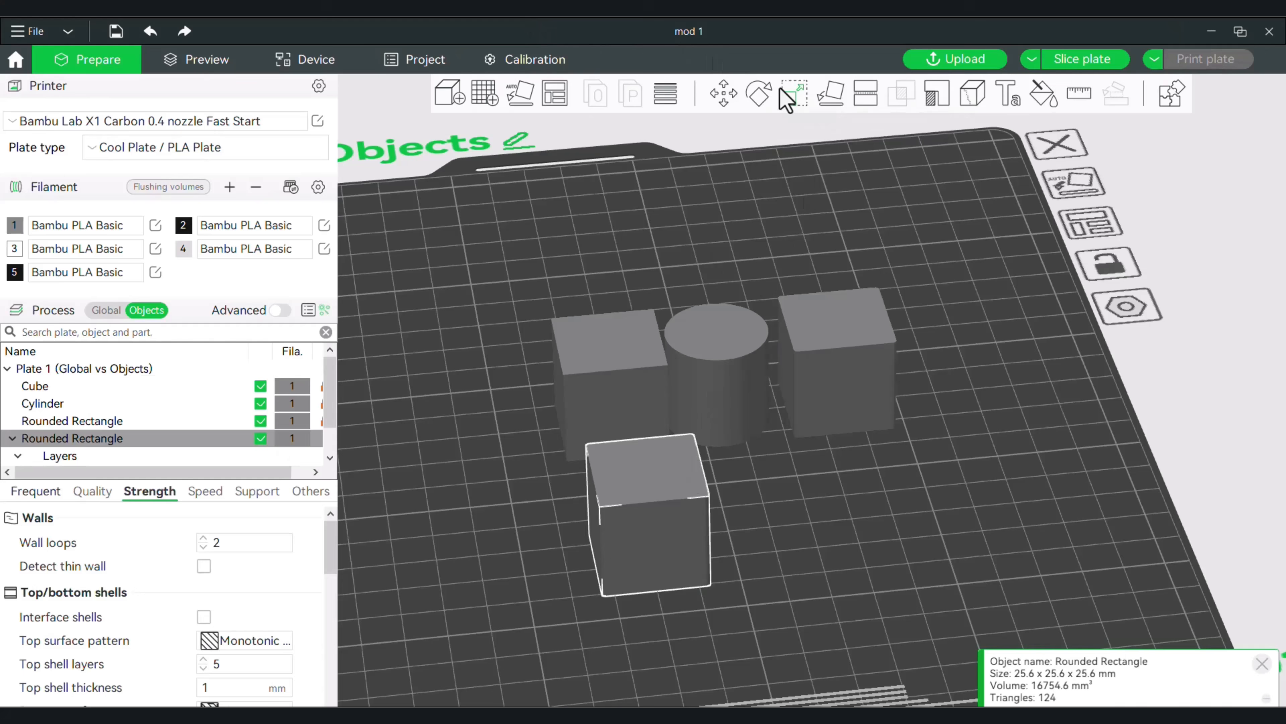
key("Escape")
left_click(685, 473)
left_click(794, 94)
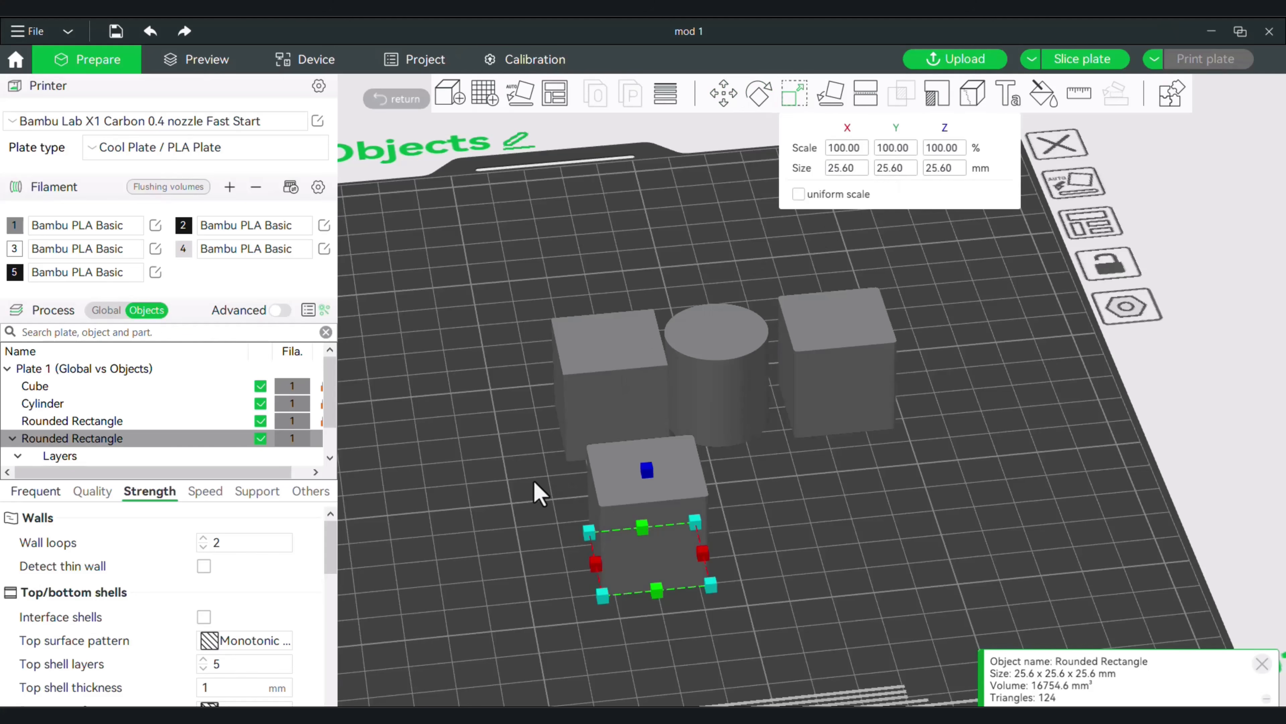
left_click_drag(534, 492, 566, 477)
left_click(856, 566)
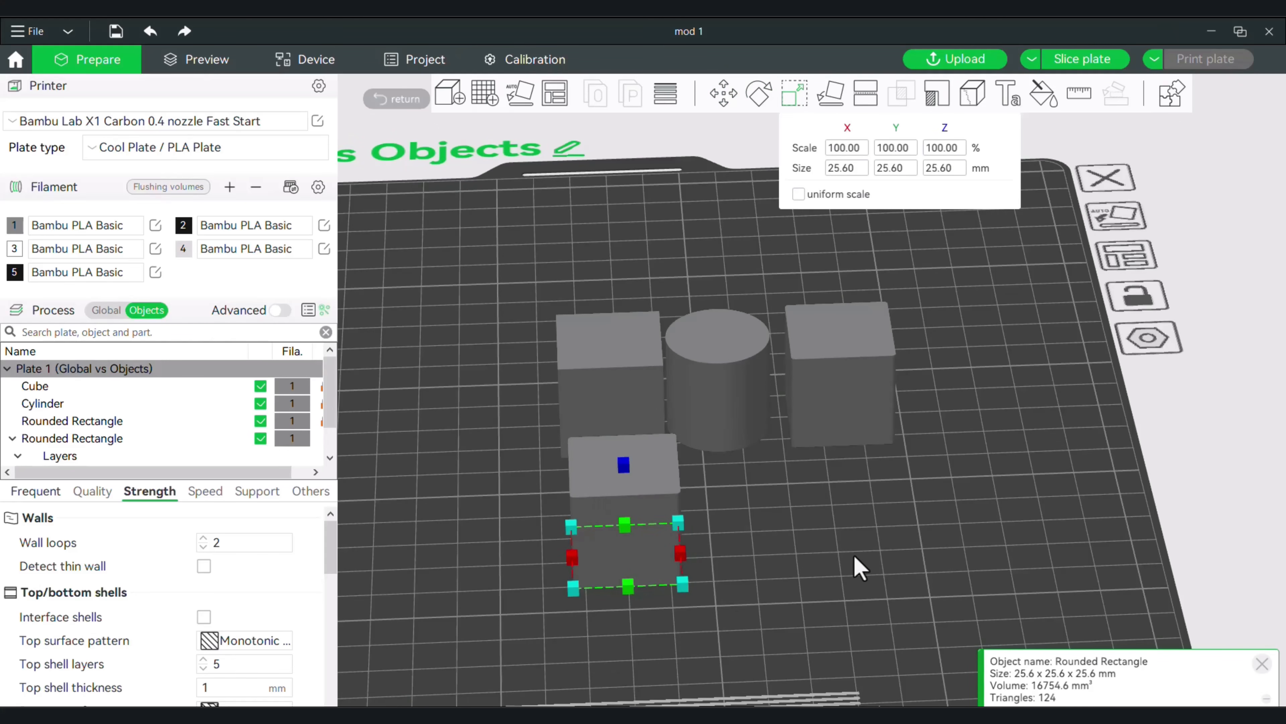
Open the front rounded rectangle's height range modifier and set its layer range from 15 to 25.6 mm.
right_click(615, 489)
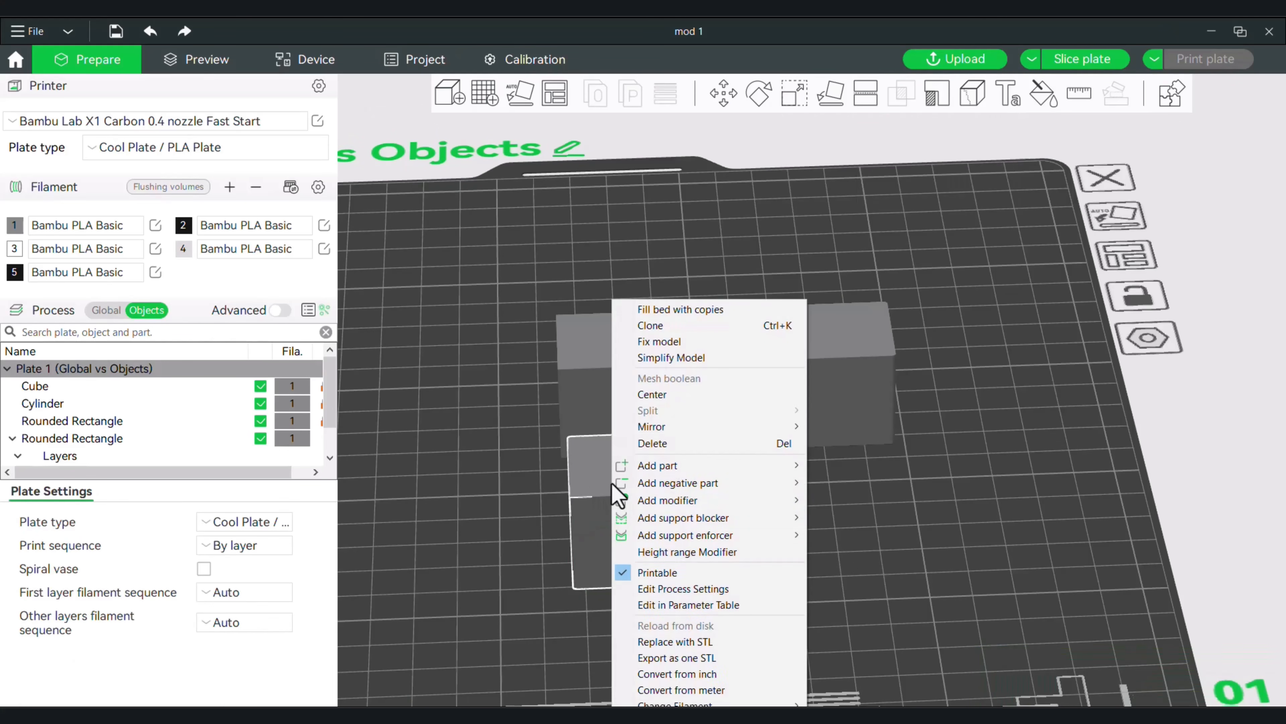
left_click(707, 555)
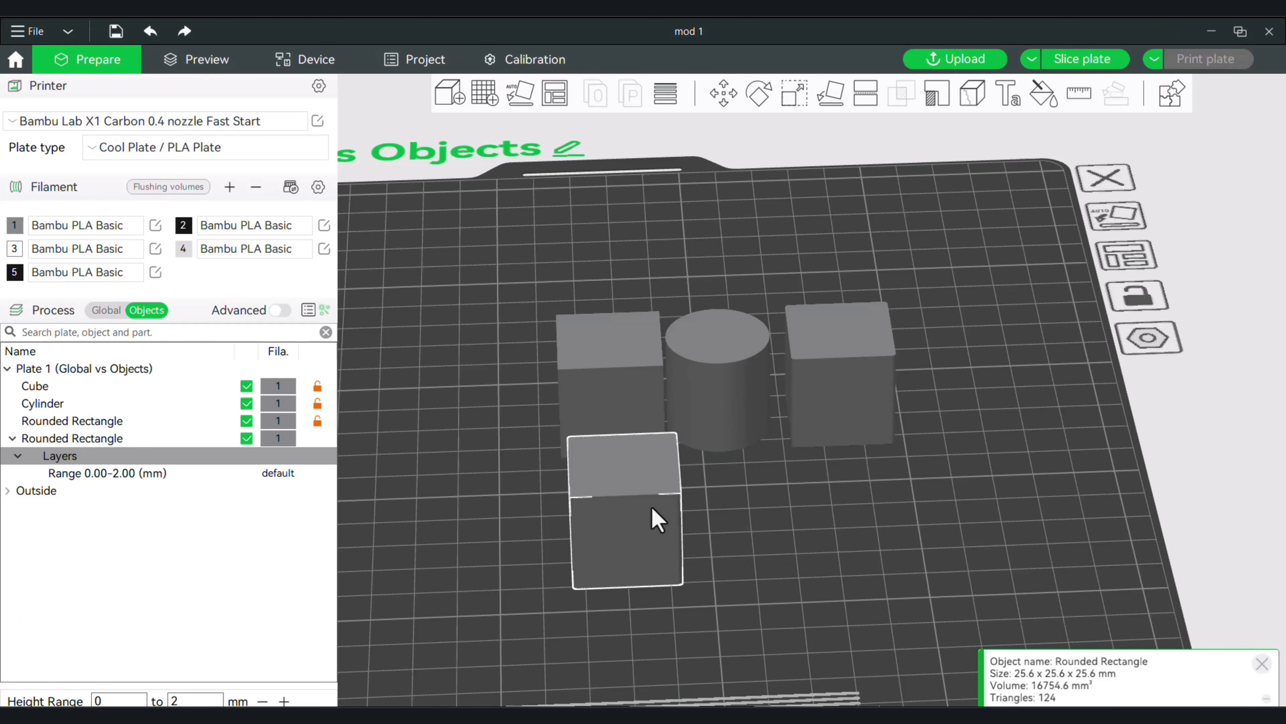
left_click(86, 472)
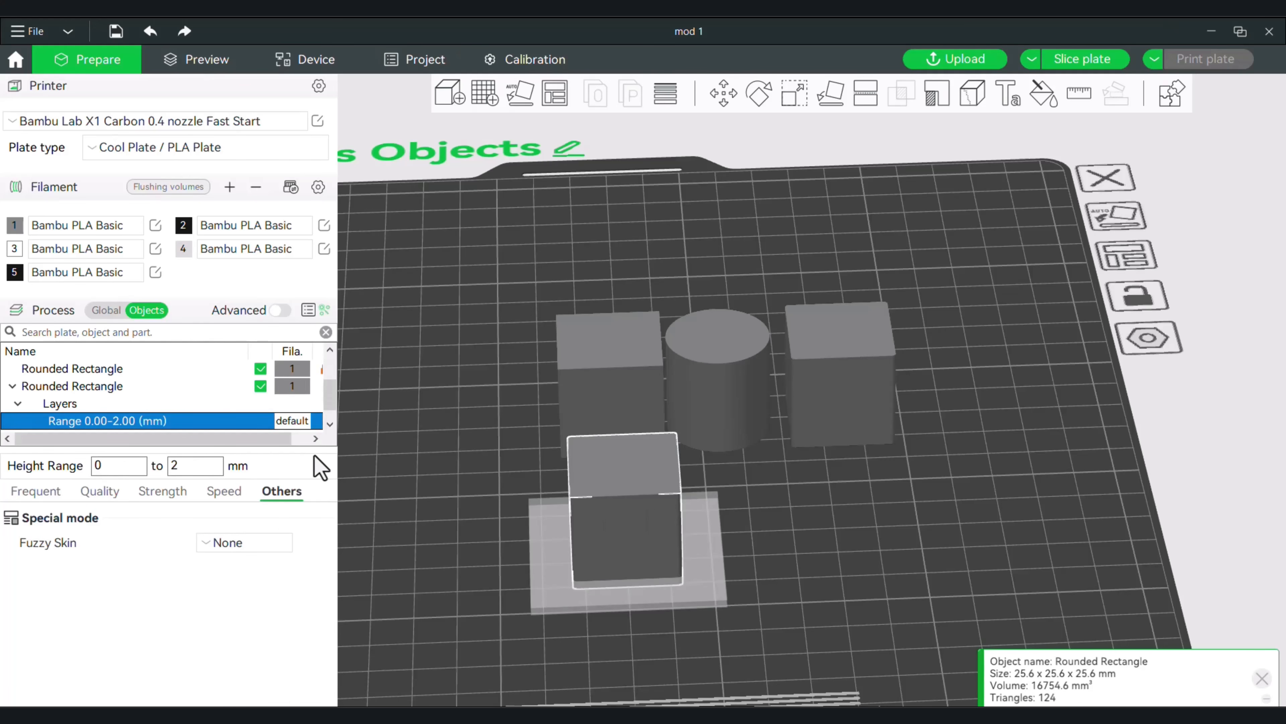
left_click_drag(805, 557, 809, 548)
right_click_drag(815, 559, 793, 613)
left_click(207, 464)
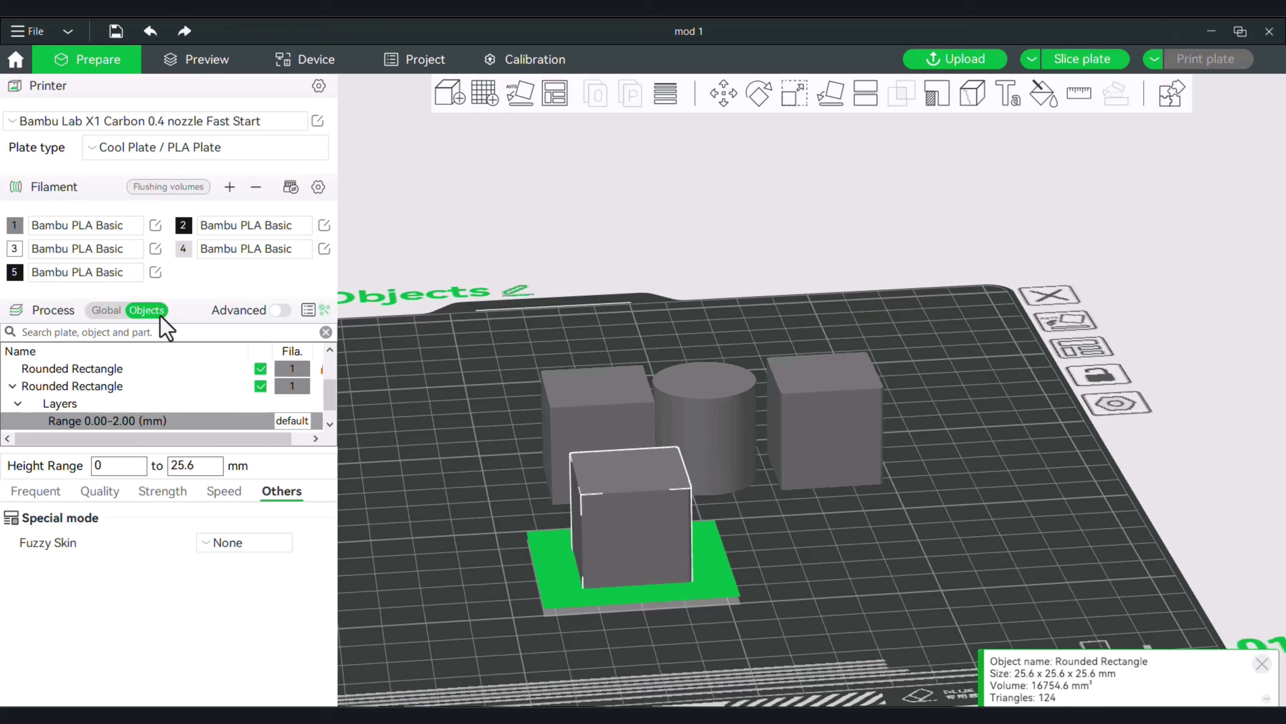
key("Return")
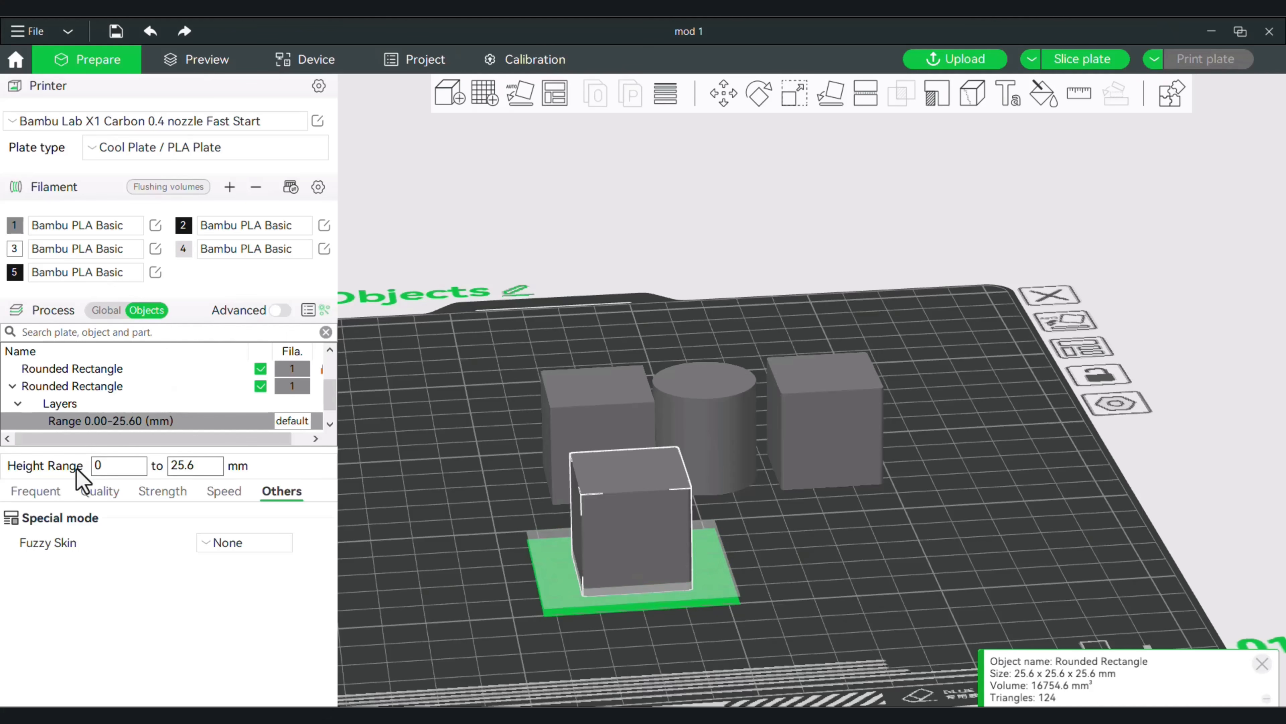
left_click(129, 469)
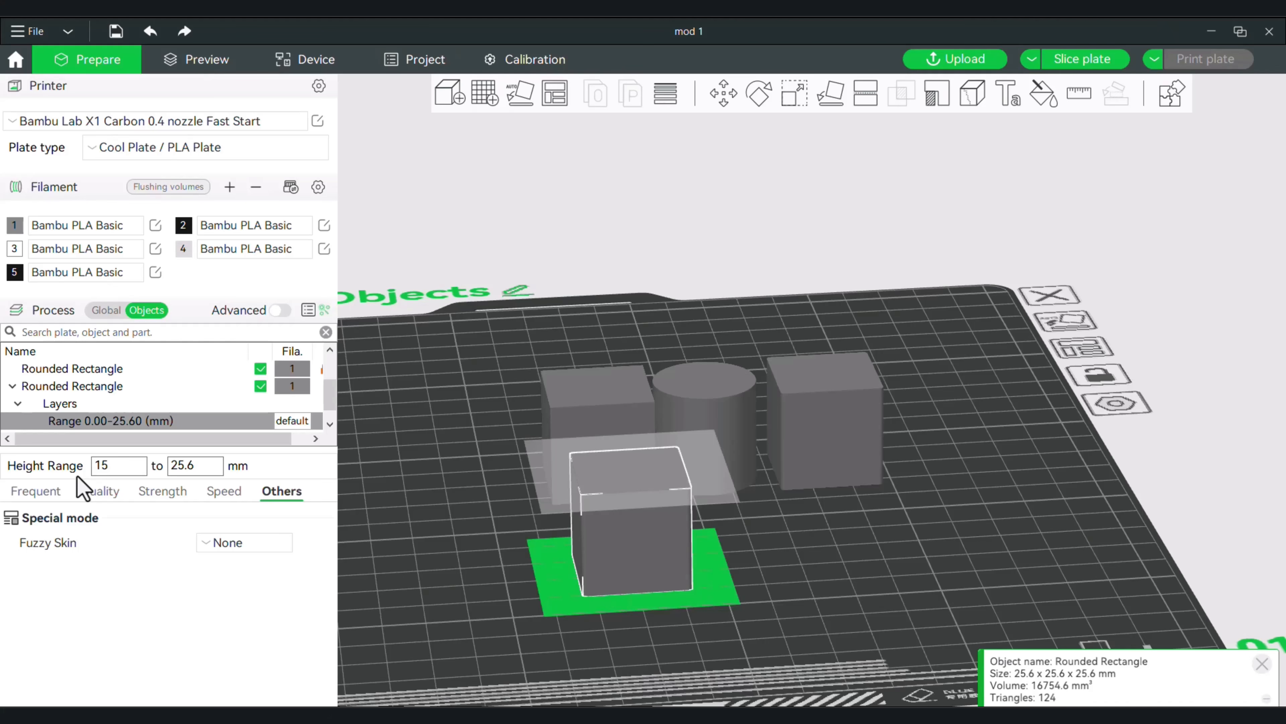
key("Return")
left_click_drag(450, 602, 447, 605)
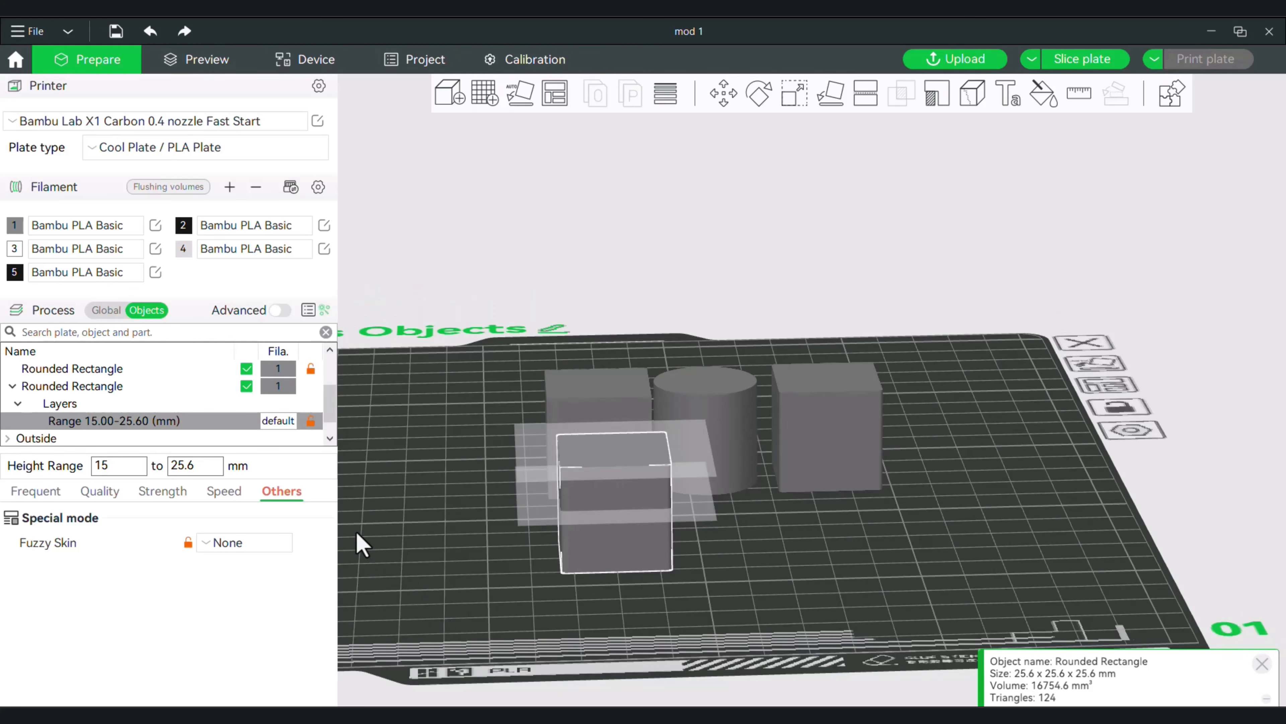
Look through the setting categories of the 15–25.6 mm range and set its Fuzzy Skin to Contour.
left_click(47, 490)
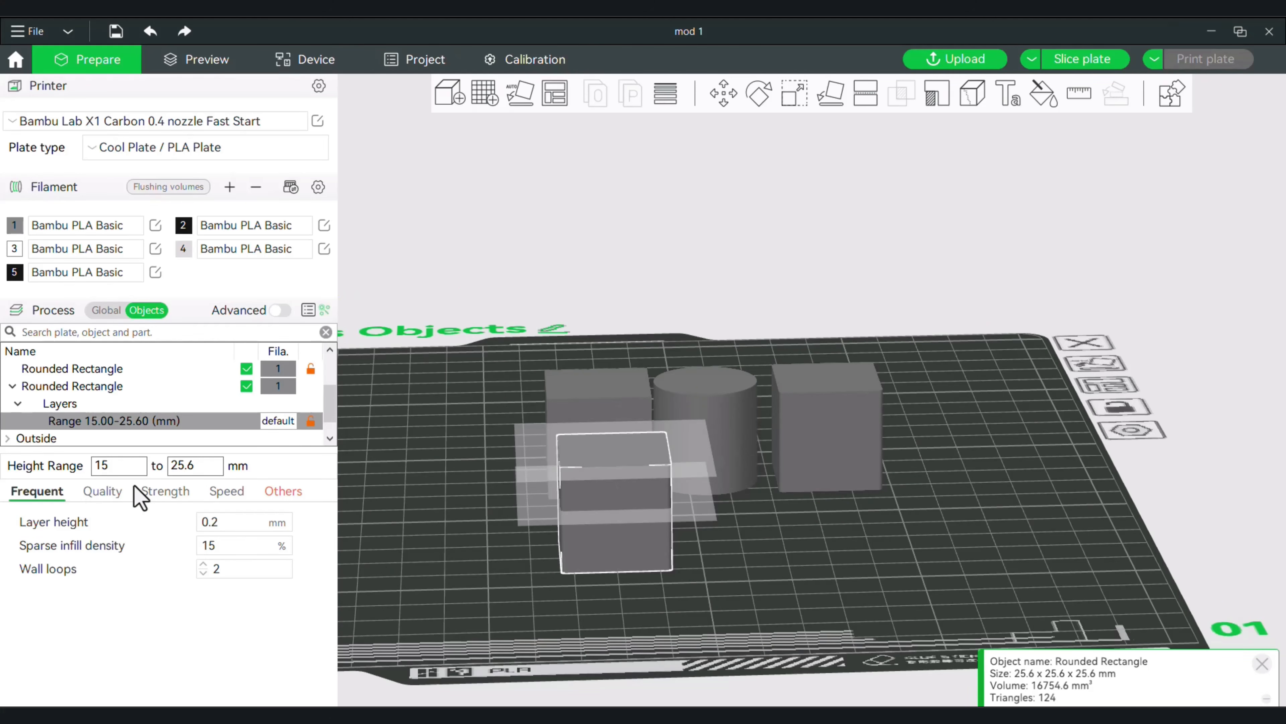
left_click(106, 492)
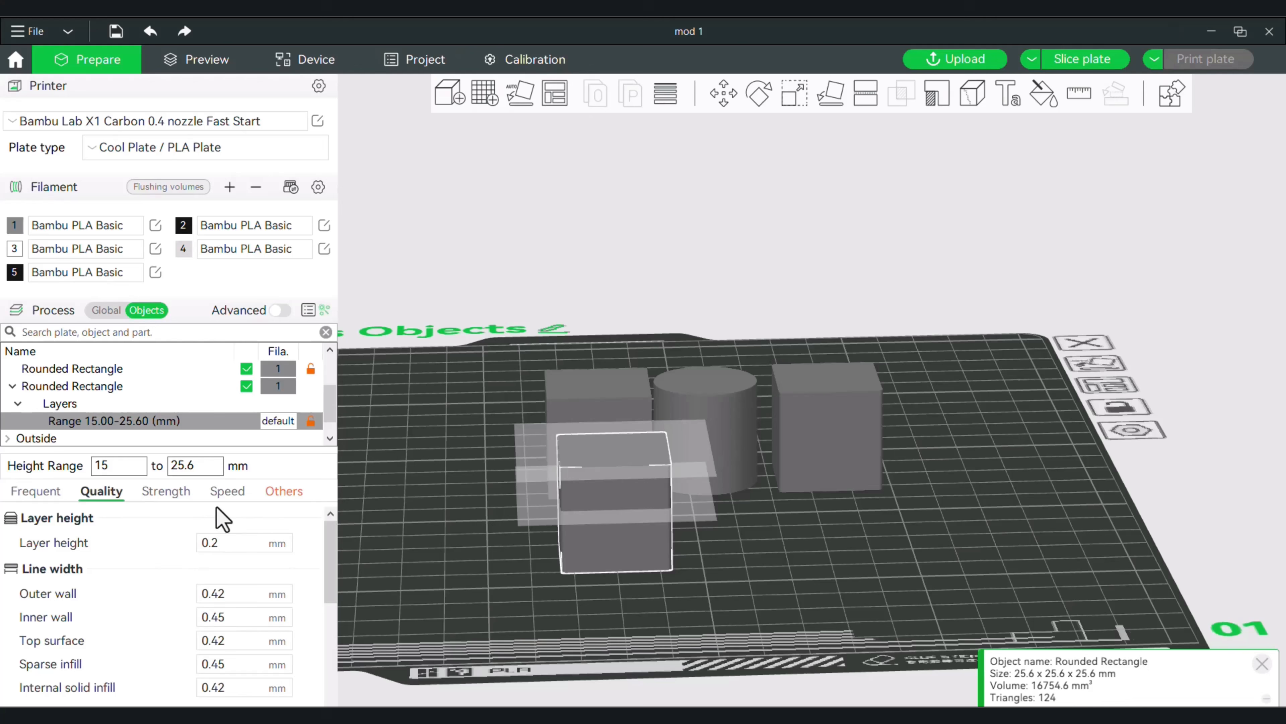
left_click(286, 492)
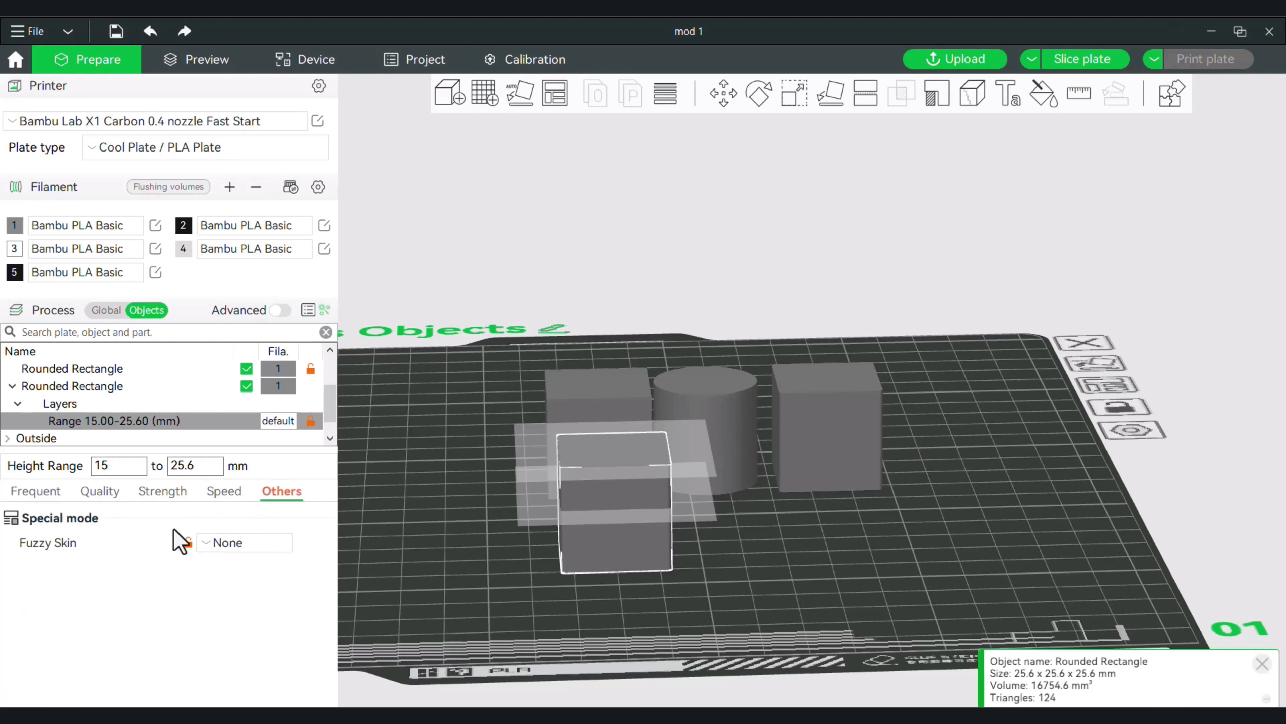
left_click(239, 541)
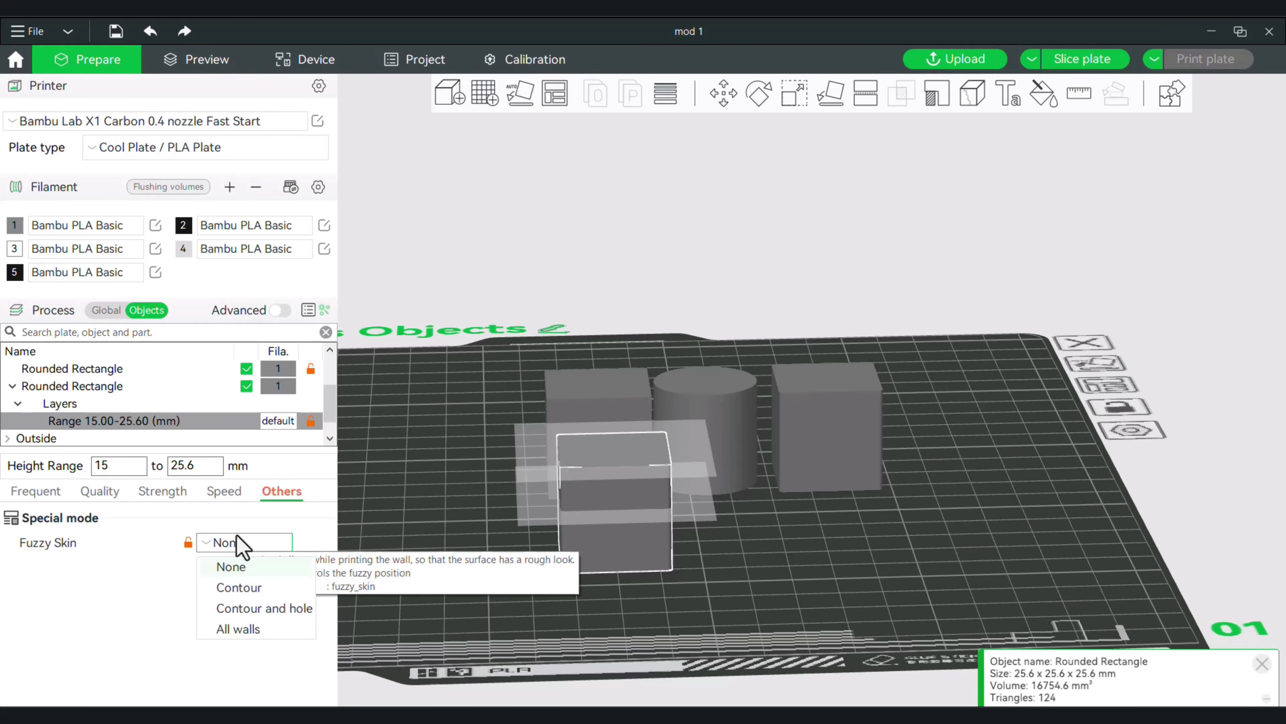
left_click(242, 591)
right_click_drag(437, 580, 446, 594)
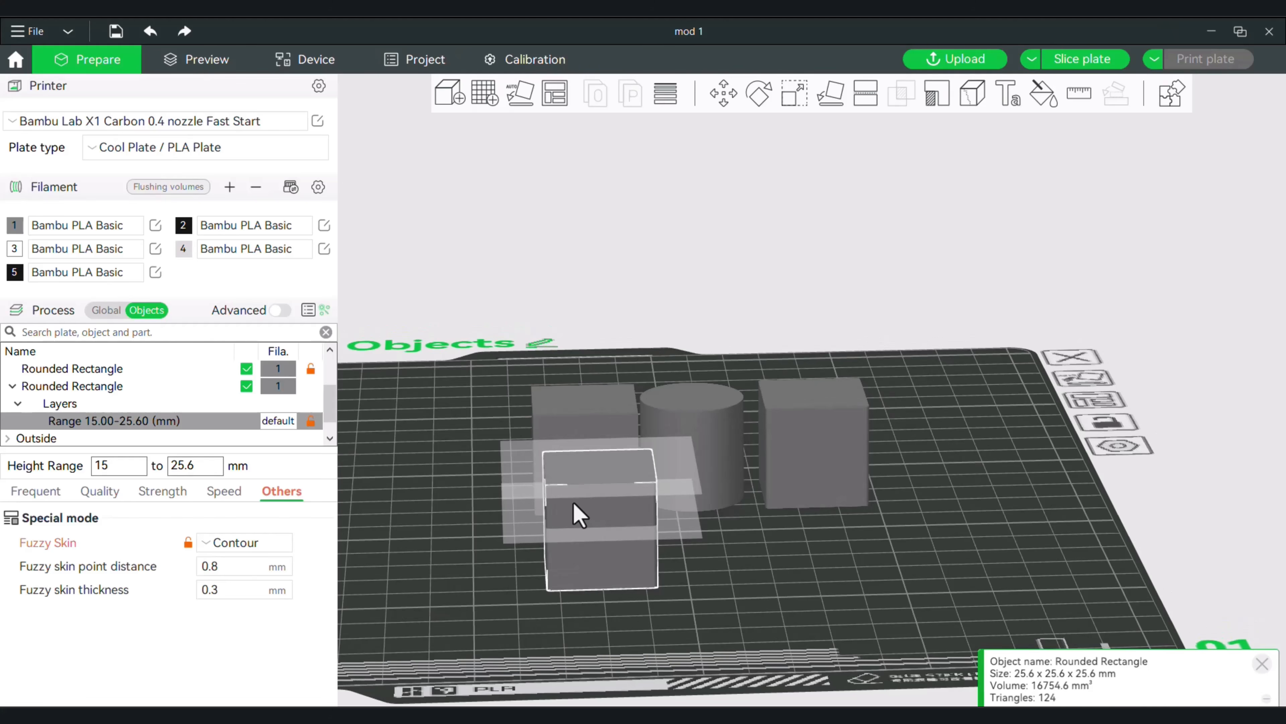
Slice the plate and examine the fuzzy skin on the upper section of the front rounded rectangle.
left_click(1068, 66)
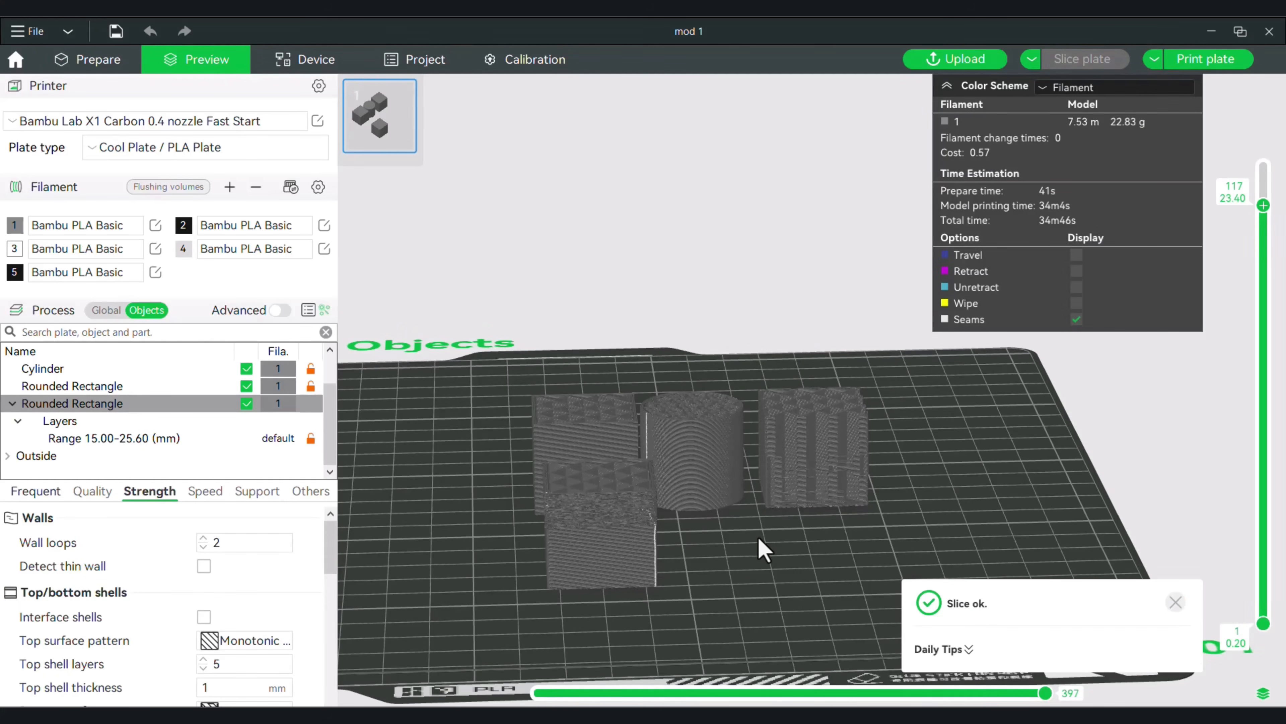
scroll(763, 549, "up", 5)
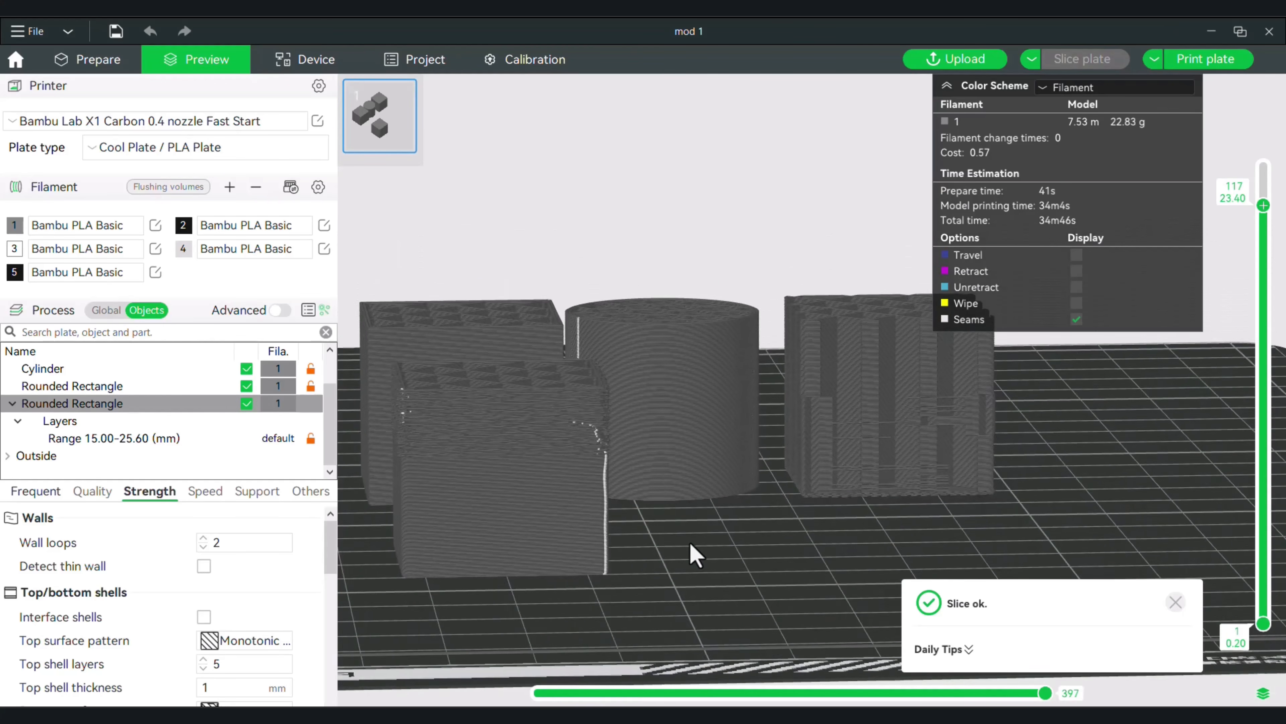
left_click_drag(691, 544, 668, 538)
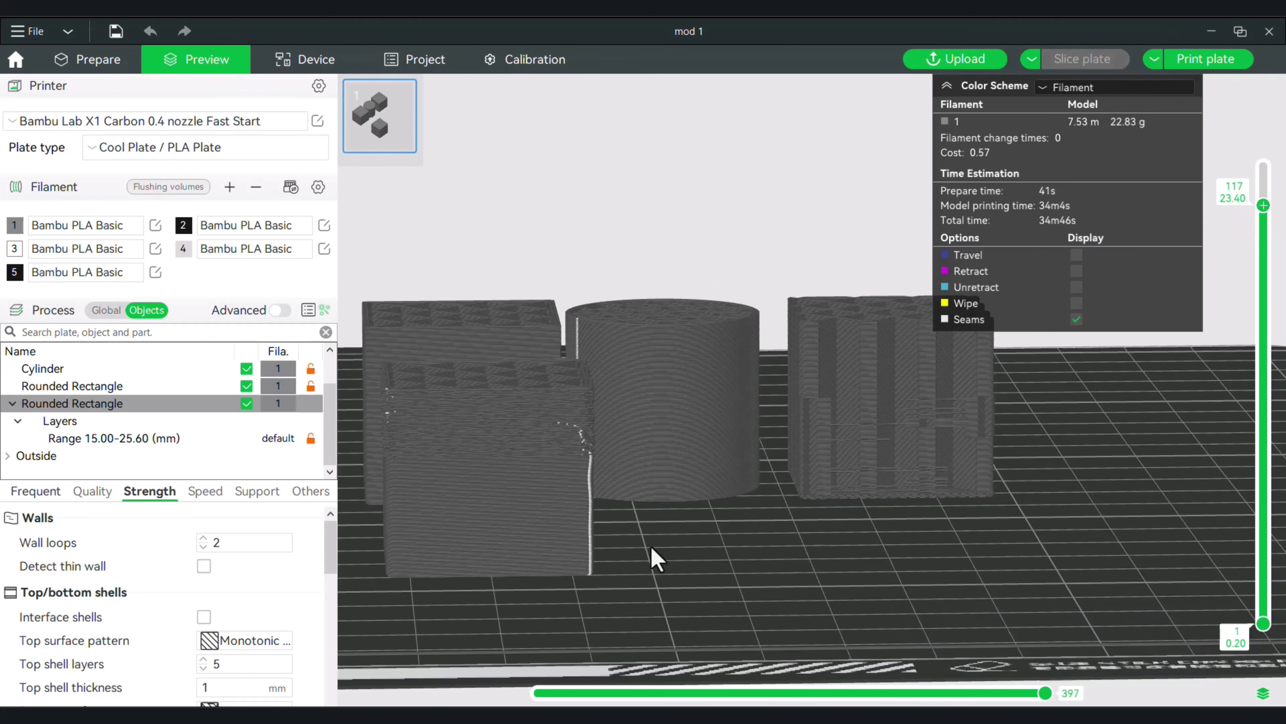
left_click_drag(656, 559, 670, 581)
right_click_drag(659, 597, 692, 540)
key("Down")
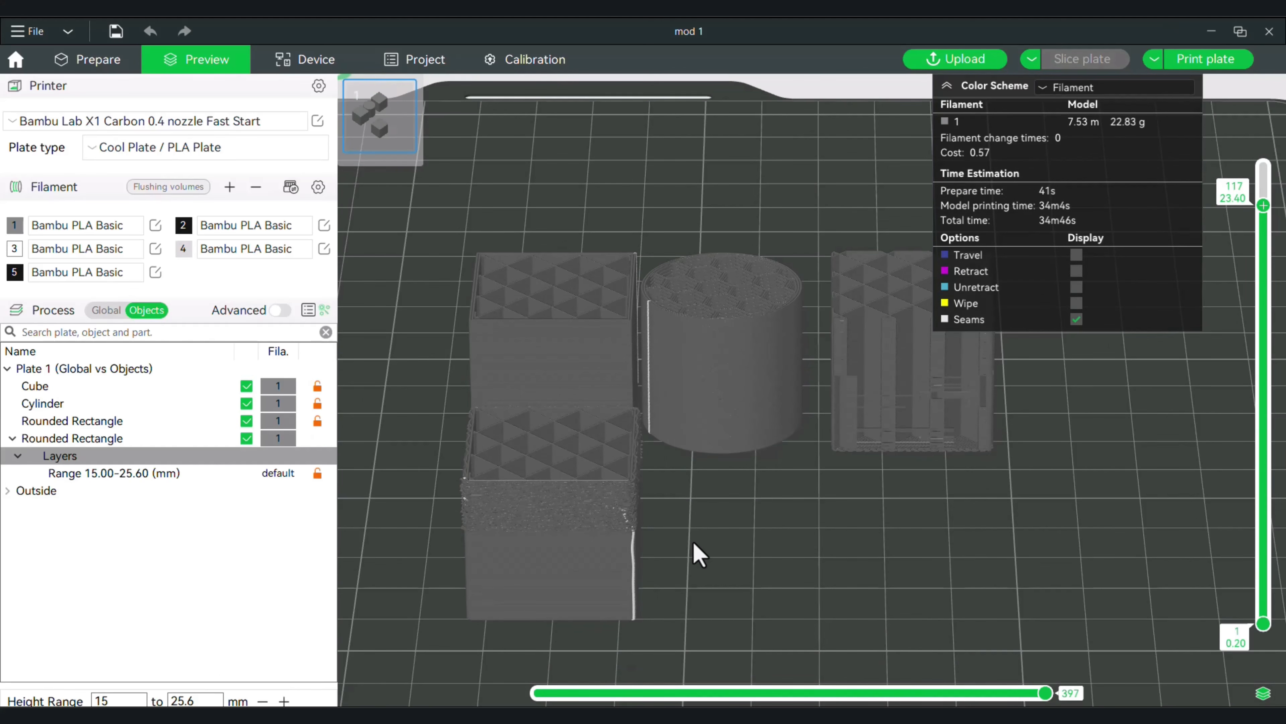
Return to plate preparation, add a Cylinder primitive and place it in front of the existing cylinder, beside the front rounded rectangle.
left_click(99, 62)
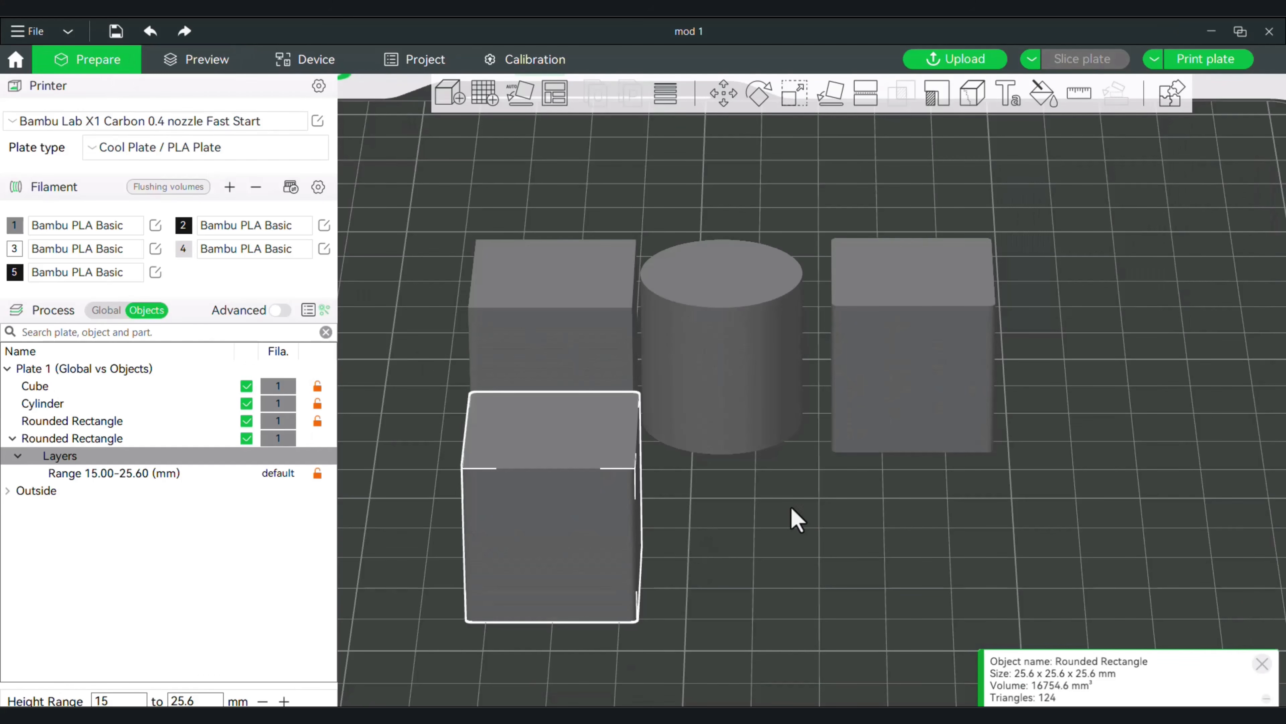
right_click(736, 532)
mouse_move(813, 578)
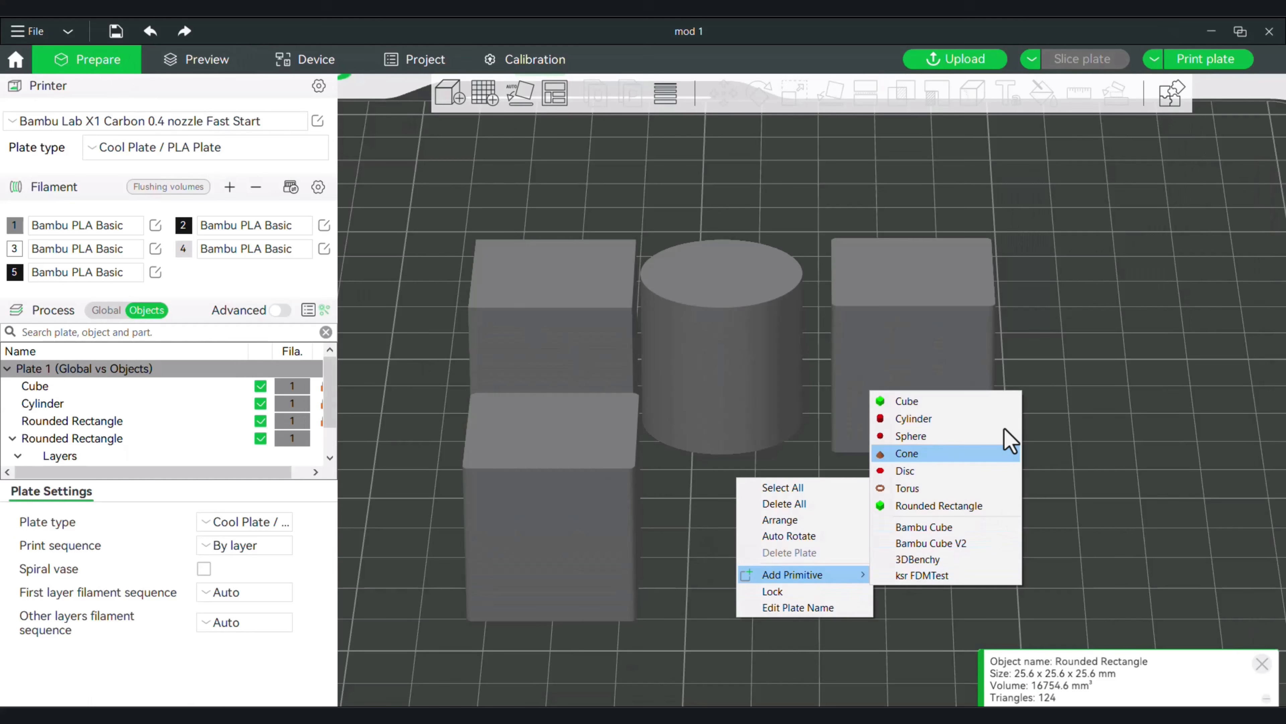
left_click(975, 419)
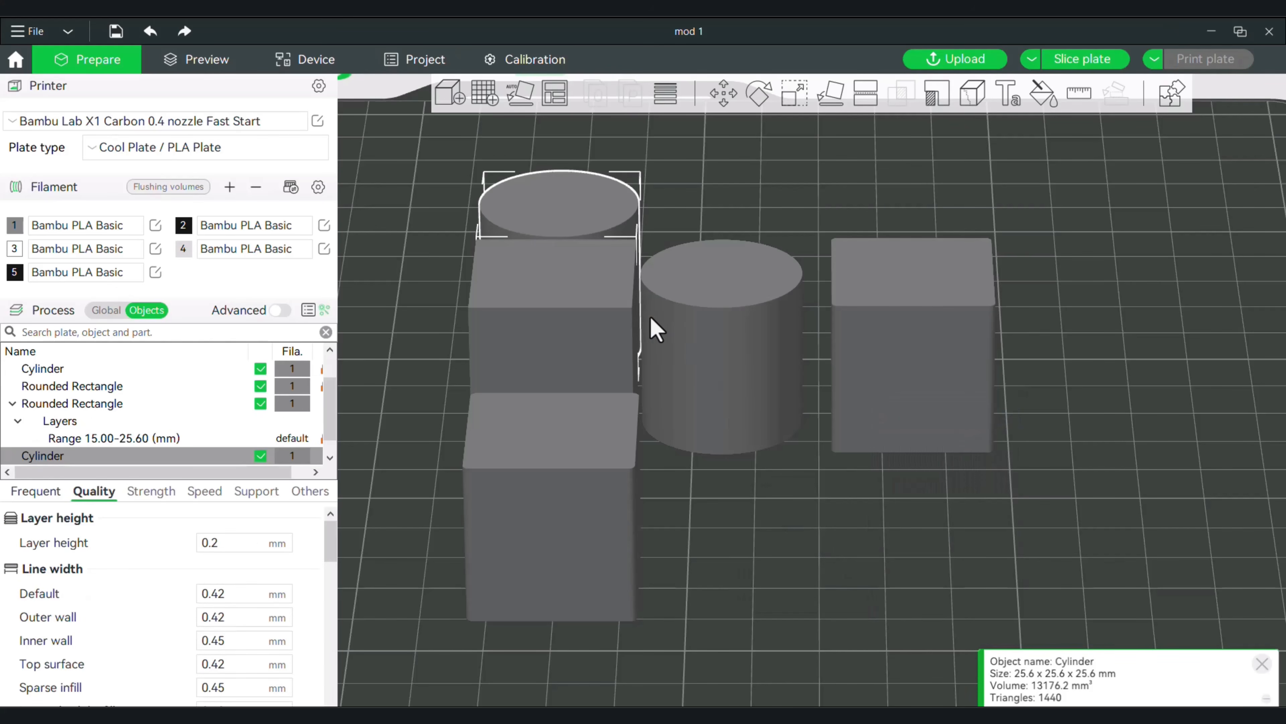
left_click_drag(628, 304, 746, 417)
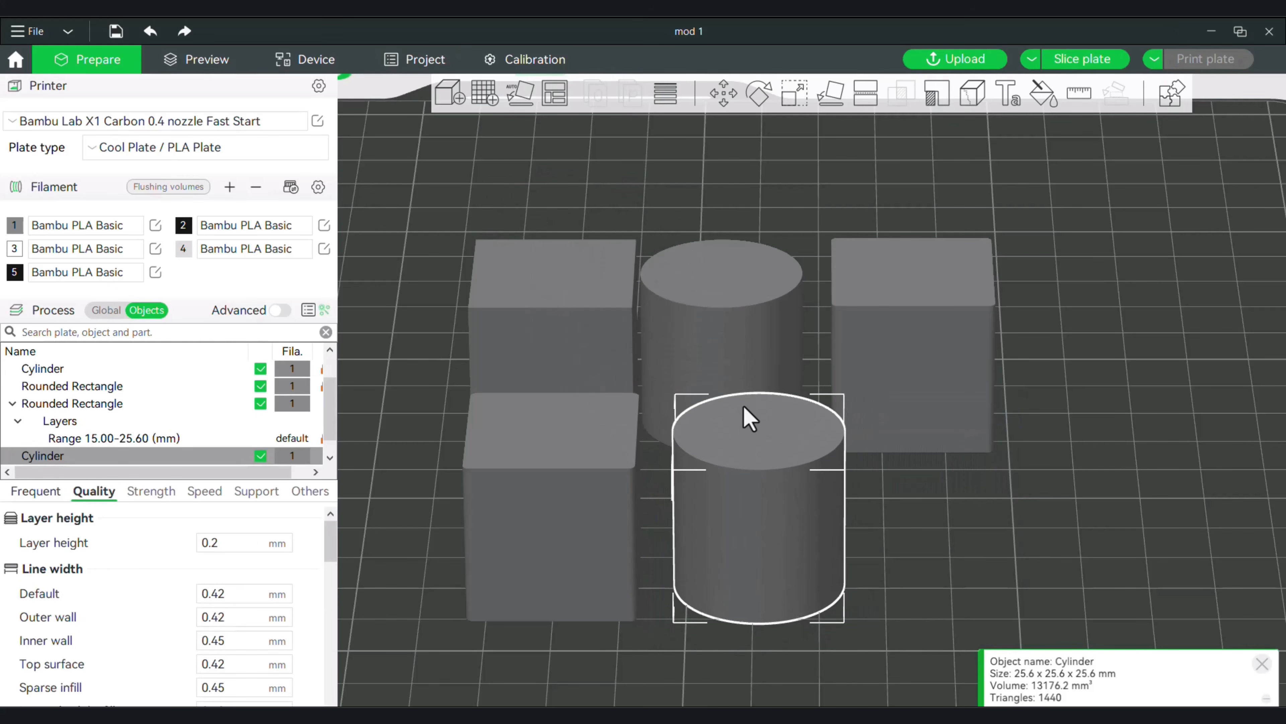
Add a height range modifier to the new cylinder and set its layer range from 0 to 10 mm.
right_click(767, 450)
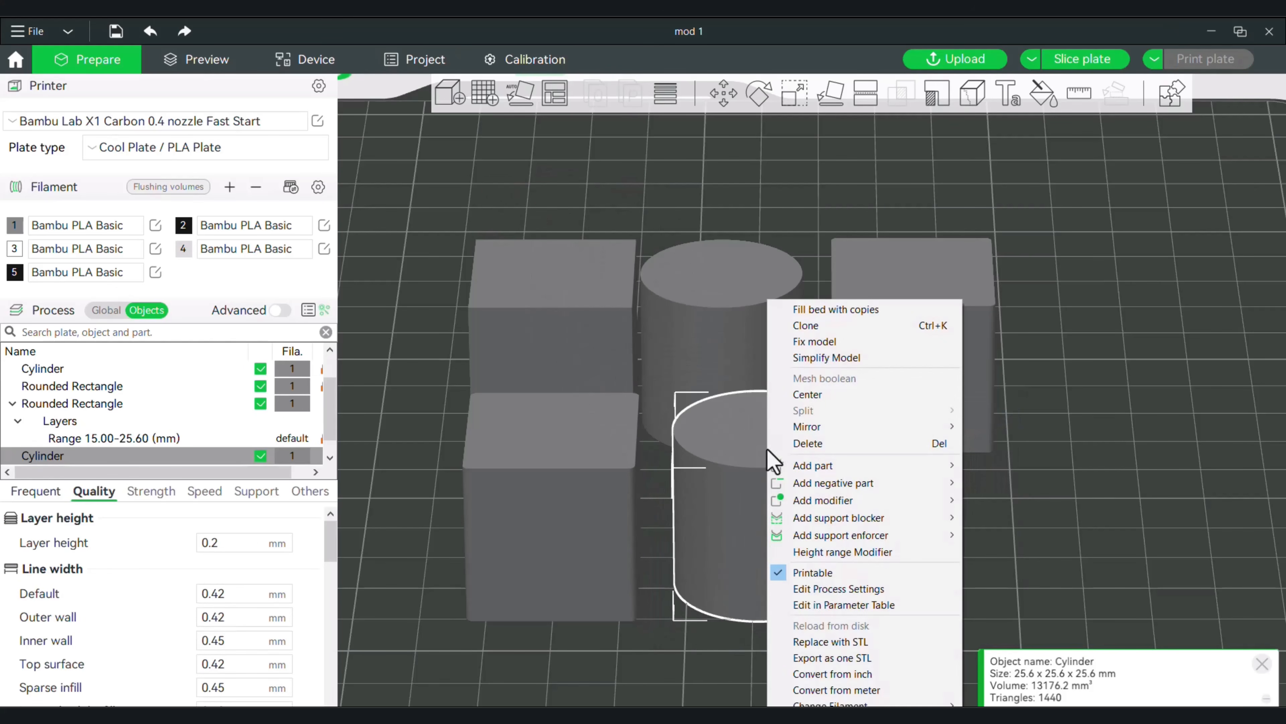
left_click(857, 551)
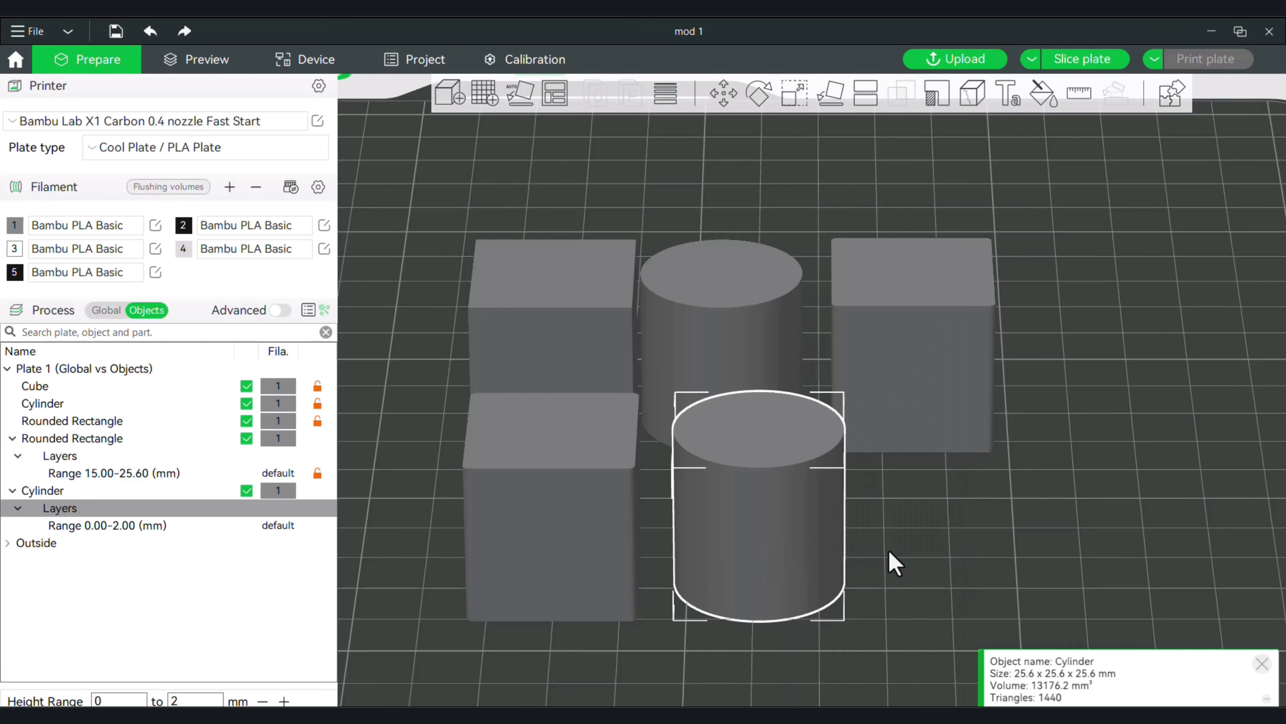
left_click(106, 525)
left_click(193, 466)
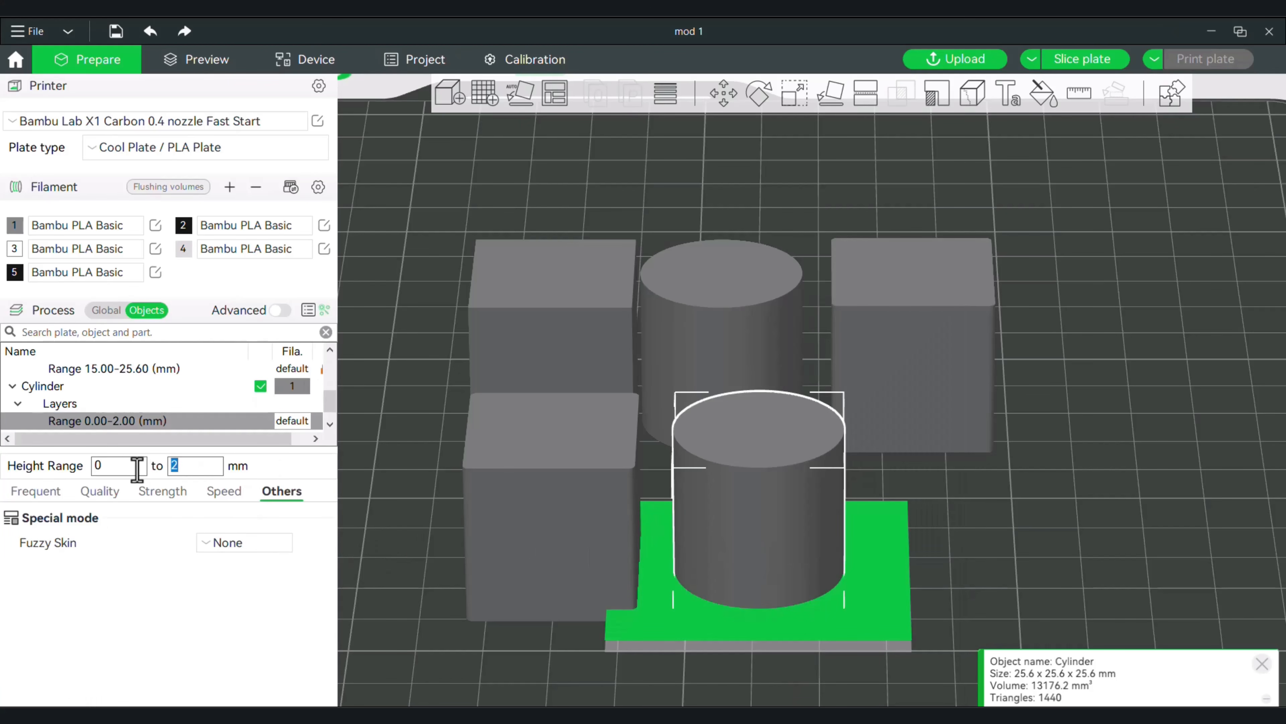
type("10")
key("Return")
Change the sparse infill density of the new cylinder's 0–10 mm range and look through its Strength settings.
left_click(120, 491)
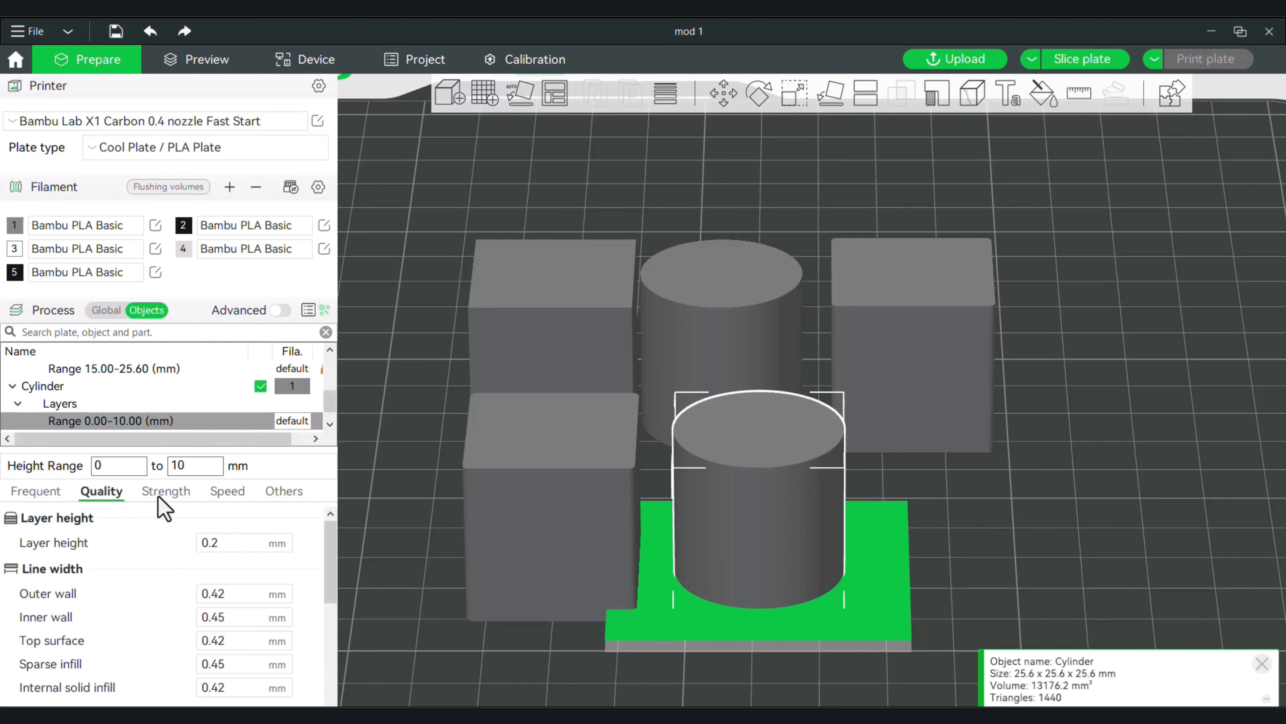
left_click(28, 491)
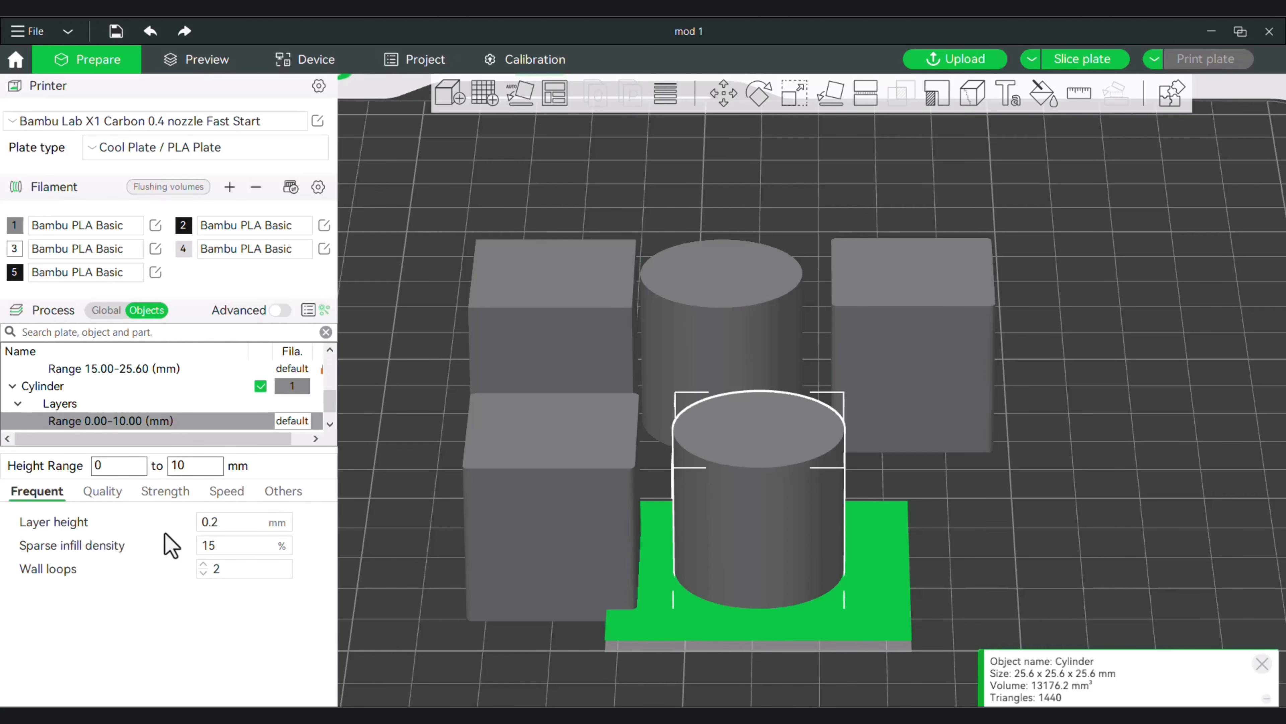
left_click(228, 546)
left_click(165, 491)
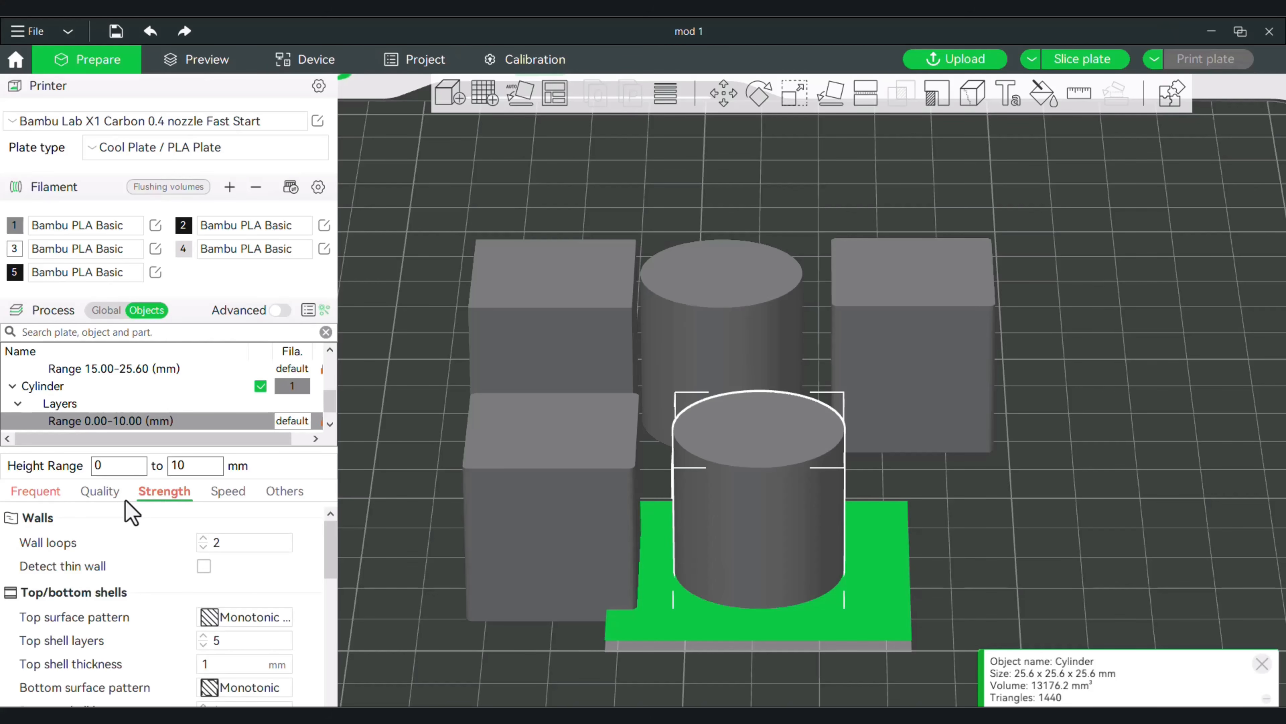
scroll(264, 612, "down", 2)
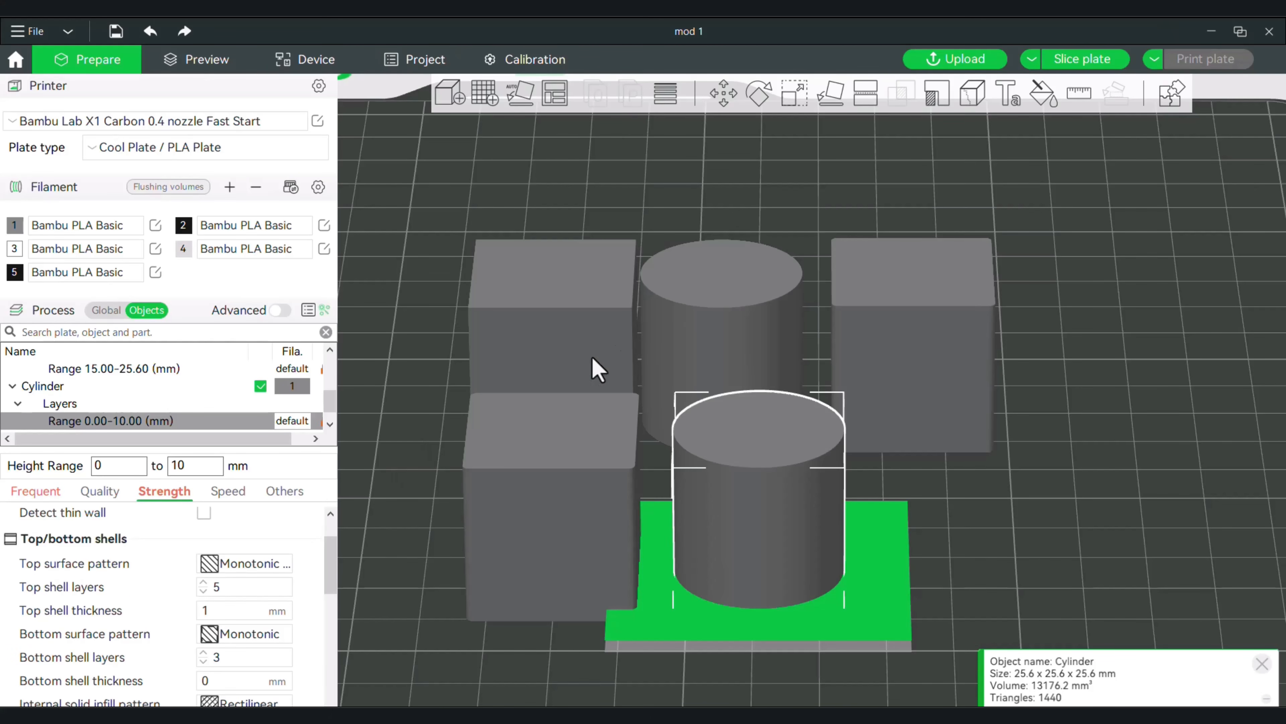
Slice the plate and compare the front cylinder's infill at layer 28 with the full-height preview.
left_click(1084, 63)
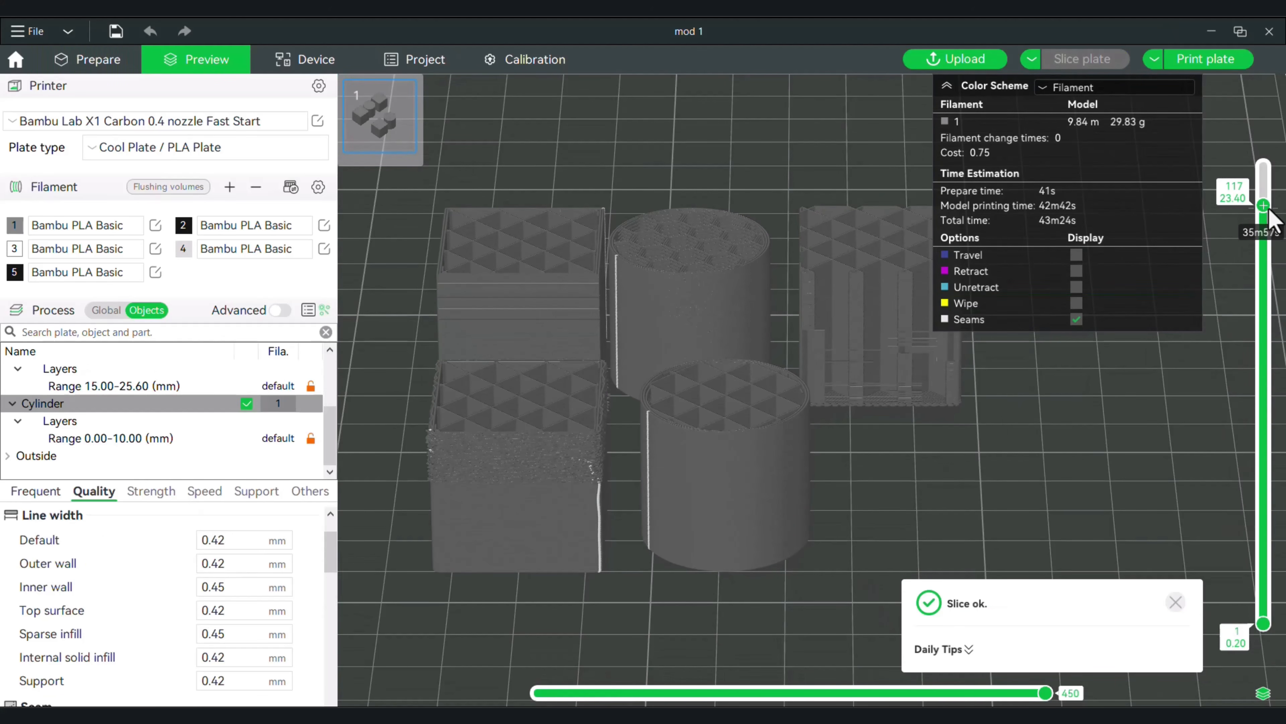
left_click_drag(1263, 206, 1229, 520)
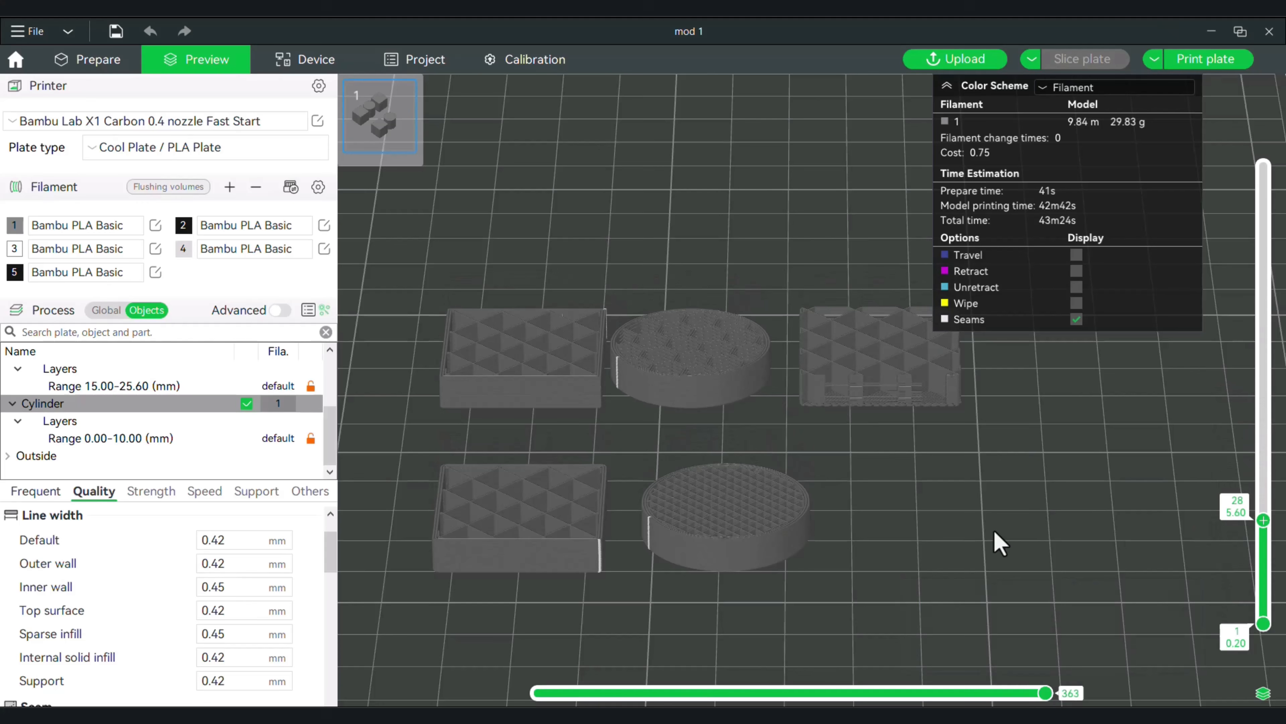
left_click_drag(746, 517, 887, 517)
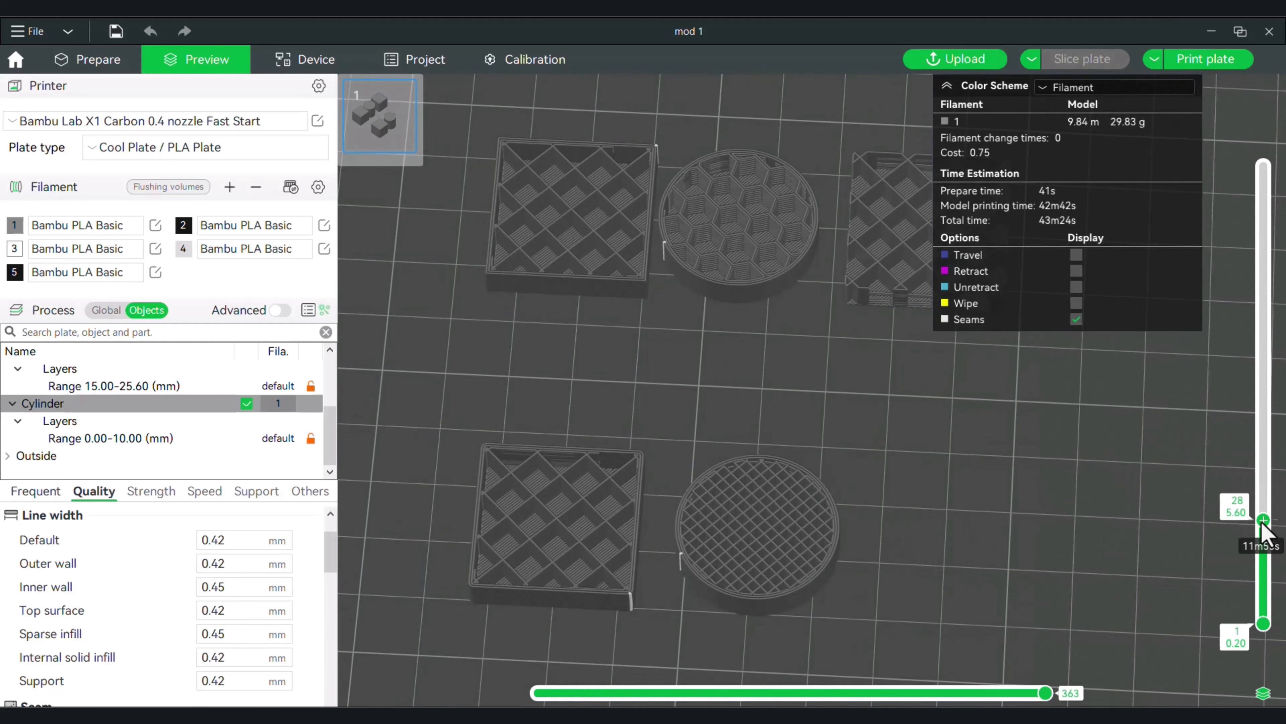
left_click_drag(1263, 520, 1263, 162)
left_click_drag(1073, 466, 889, 520)
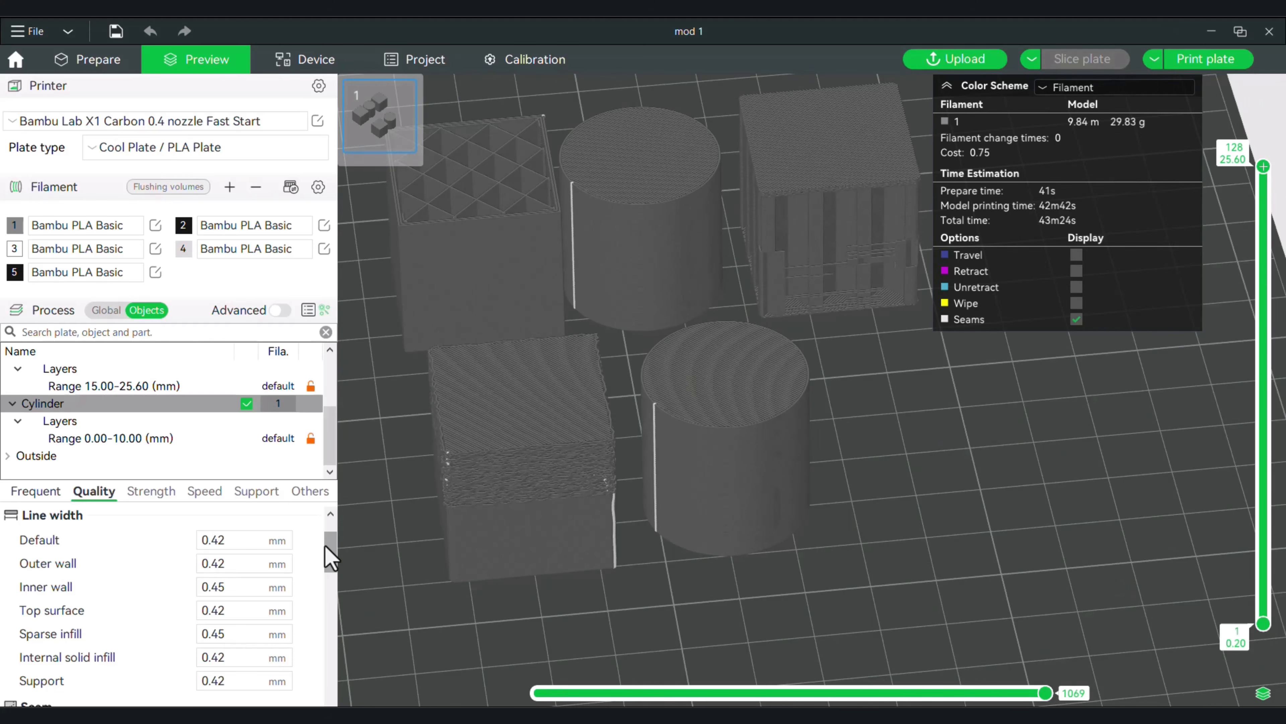
Return to plate preparation, open the front cylinder's height range modifier and select its 0–10 mm range.
left_click_drag(326, 547, 332, 538)
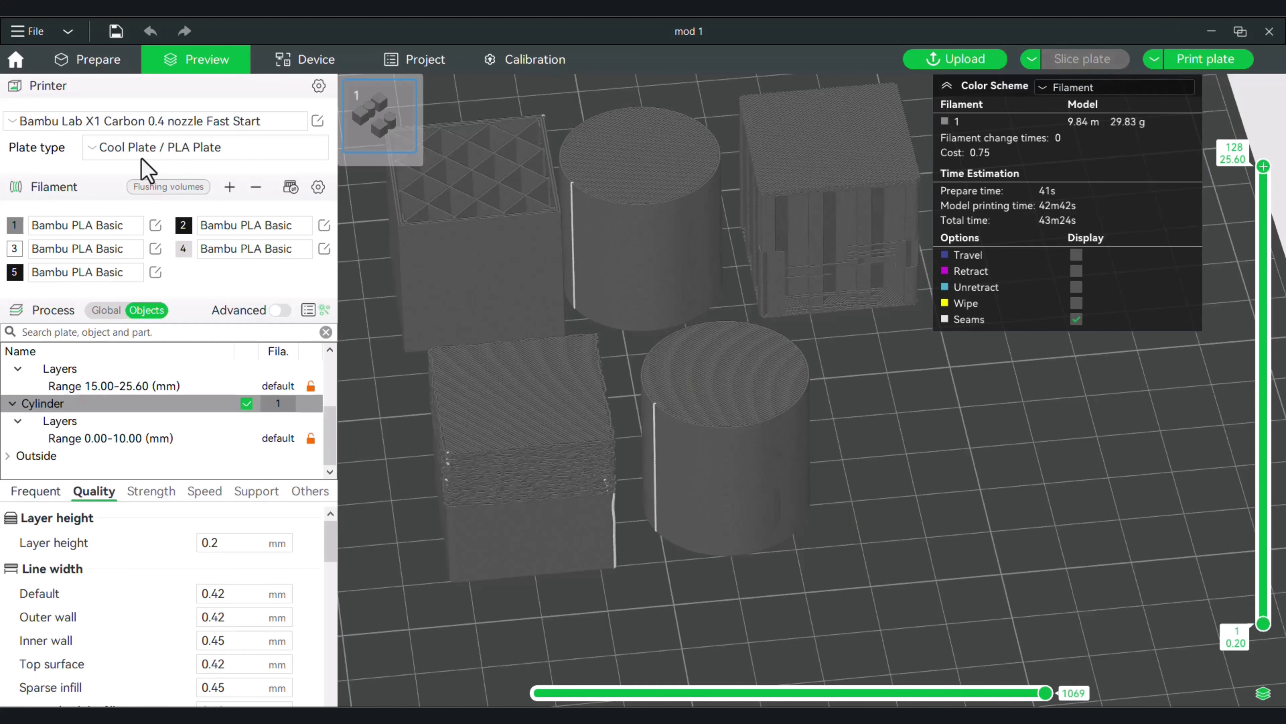
left_click(101, 62)
left_click_drag(654, 578, 650, 622)
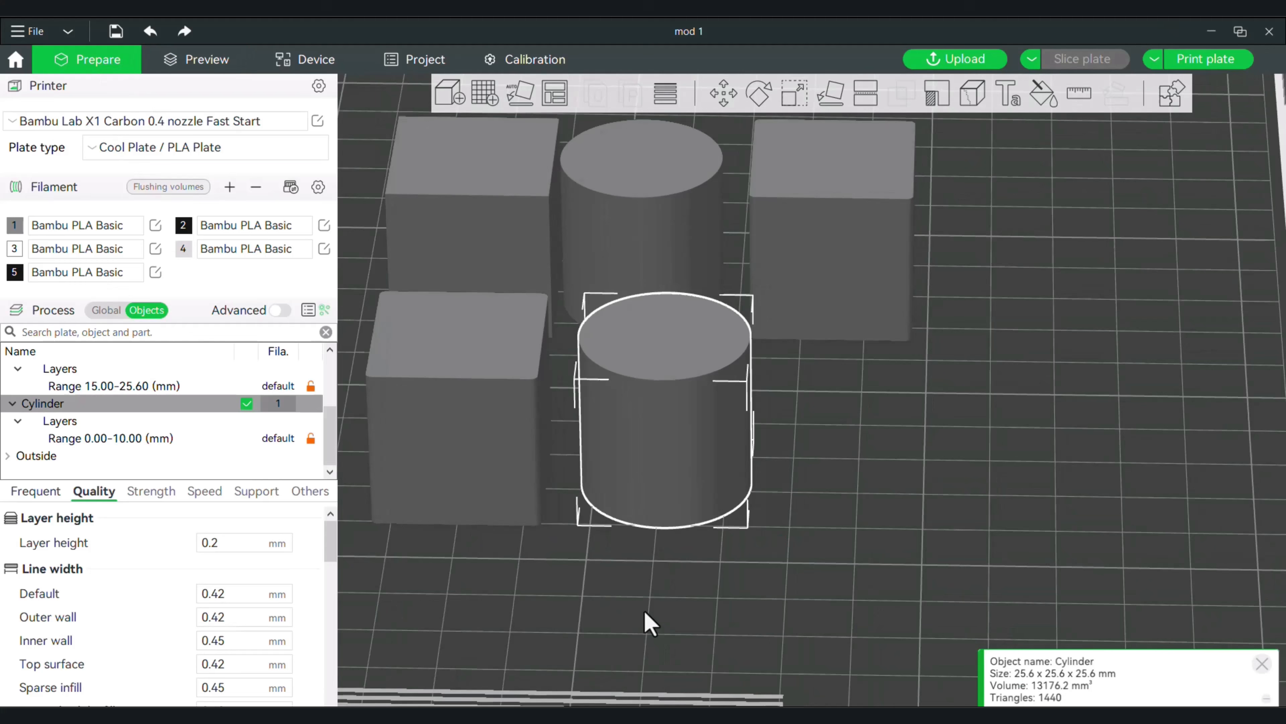
right_click(675, 431)
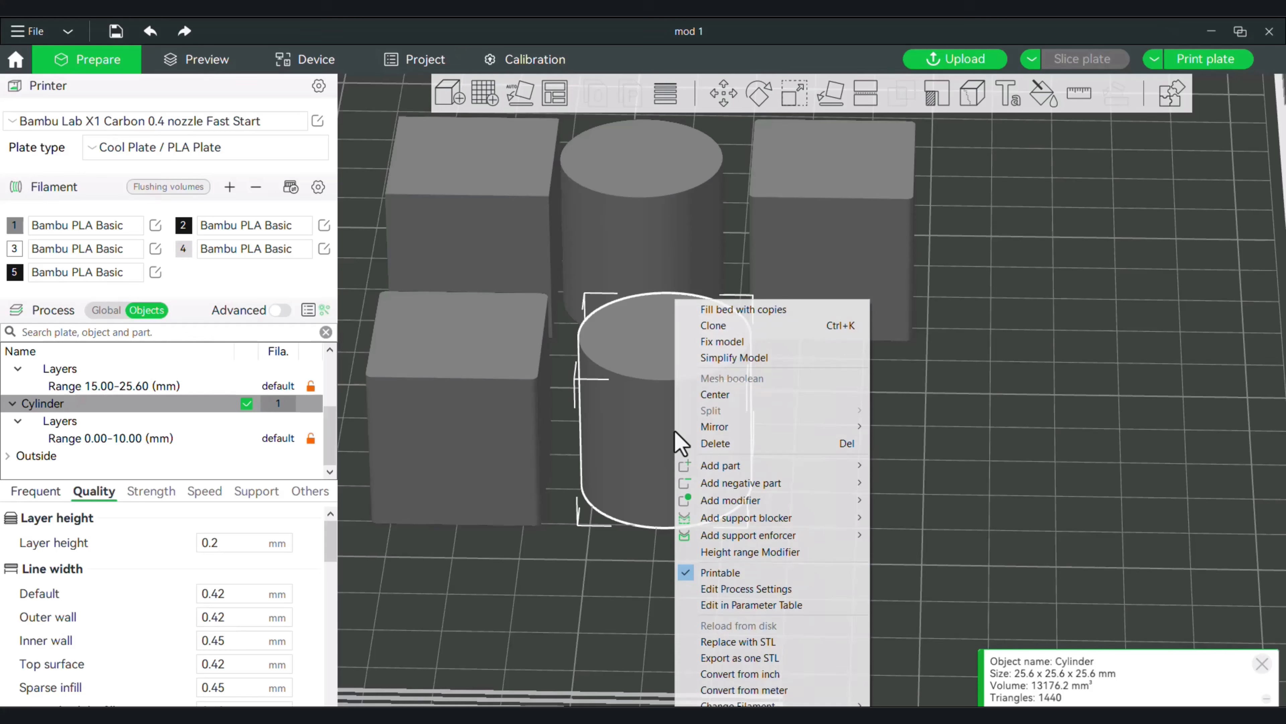
left_click(757, 552)
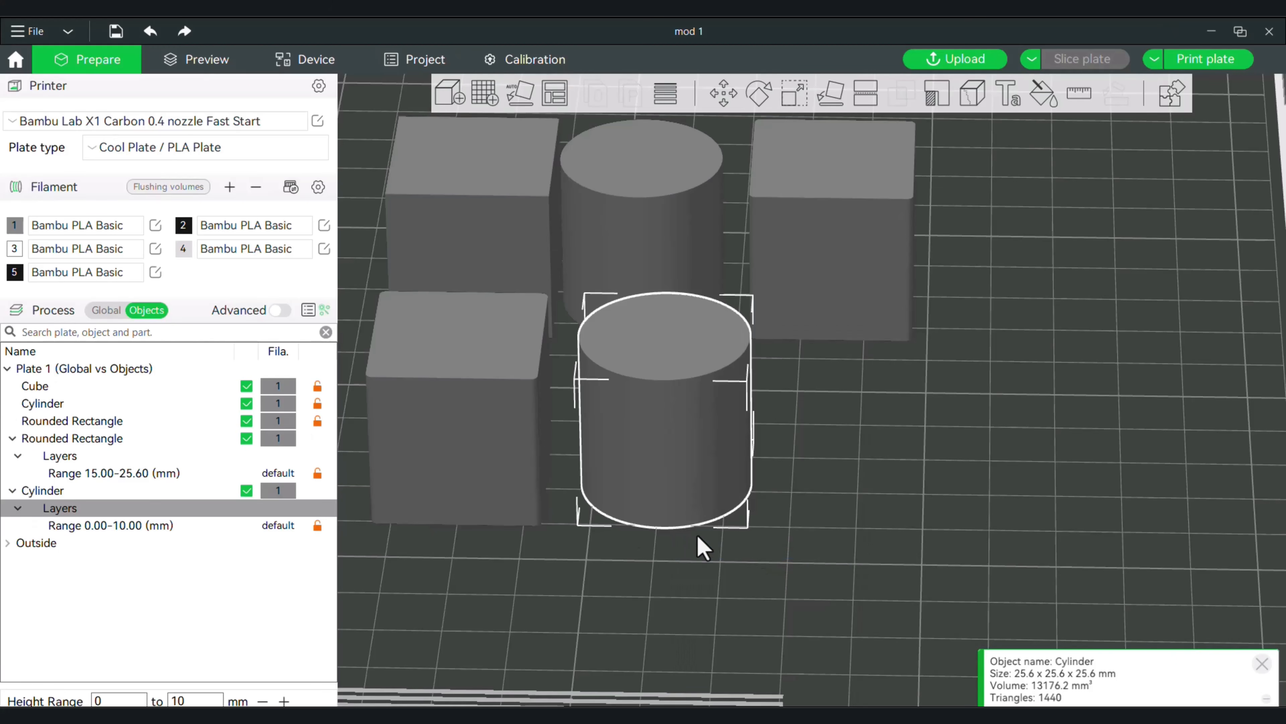
left_click(109, 526)
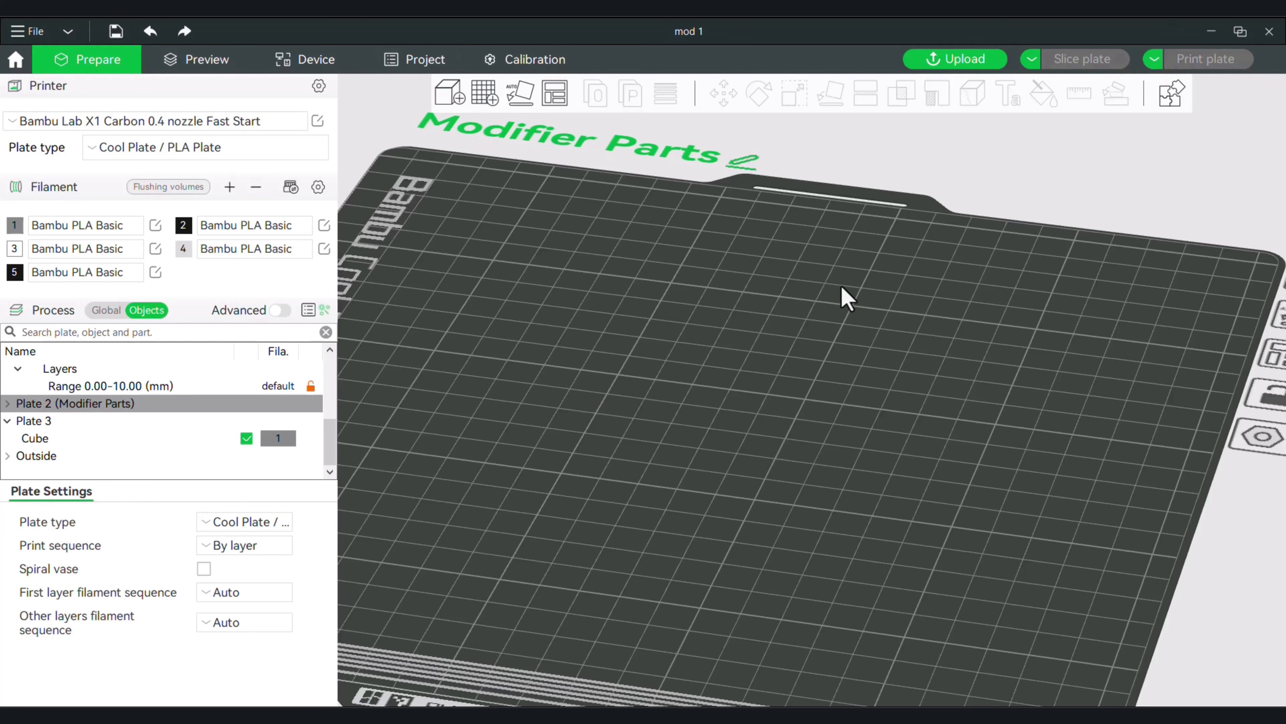
Add a Cone primitive to the empty Modifier Parts plate.
left_click_drag(820, 344, 833, 346)
scroll(798, 364, "up", 4)
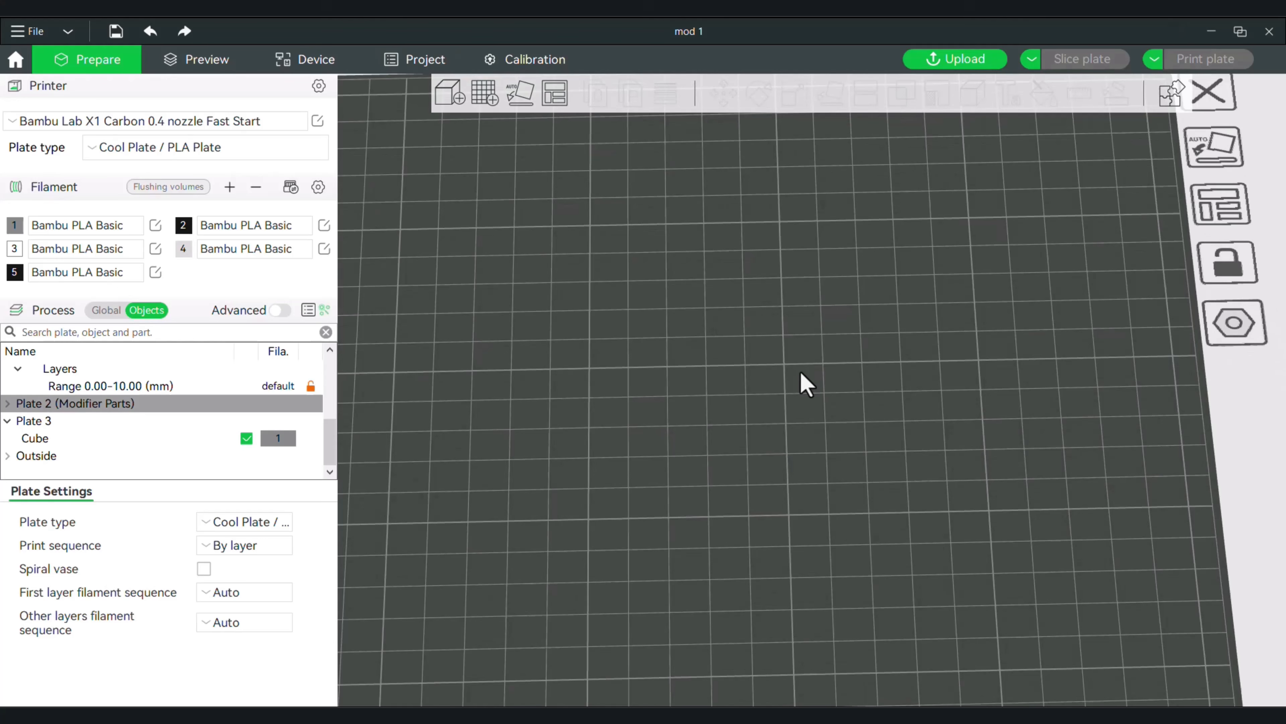
scroll(764, 399, "down", 2)
mouse_move(716, 430)
left_mouse_down()
mouse_move(706, 397)
mouse_move(709, 425)
left_mouse_up()
right_click(709, 425)
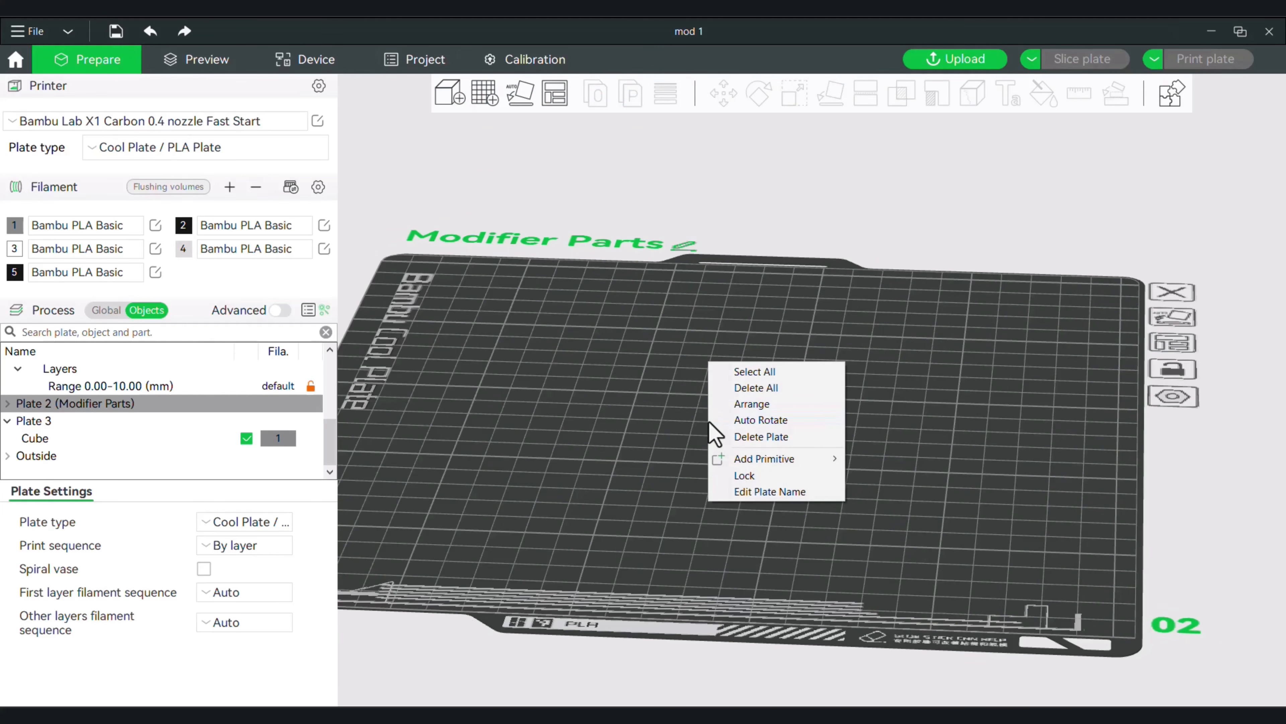
mouse_move(818, 460)
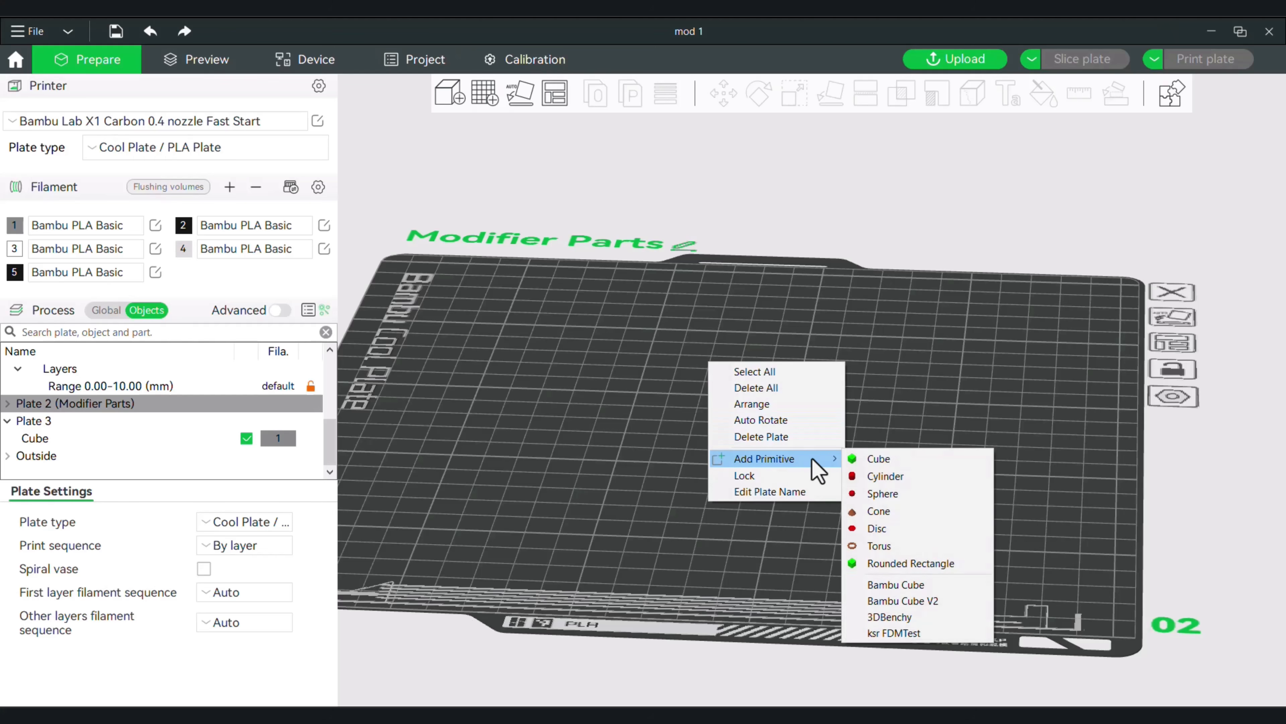
left_click(894, 512)
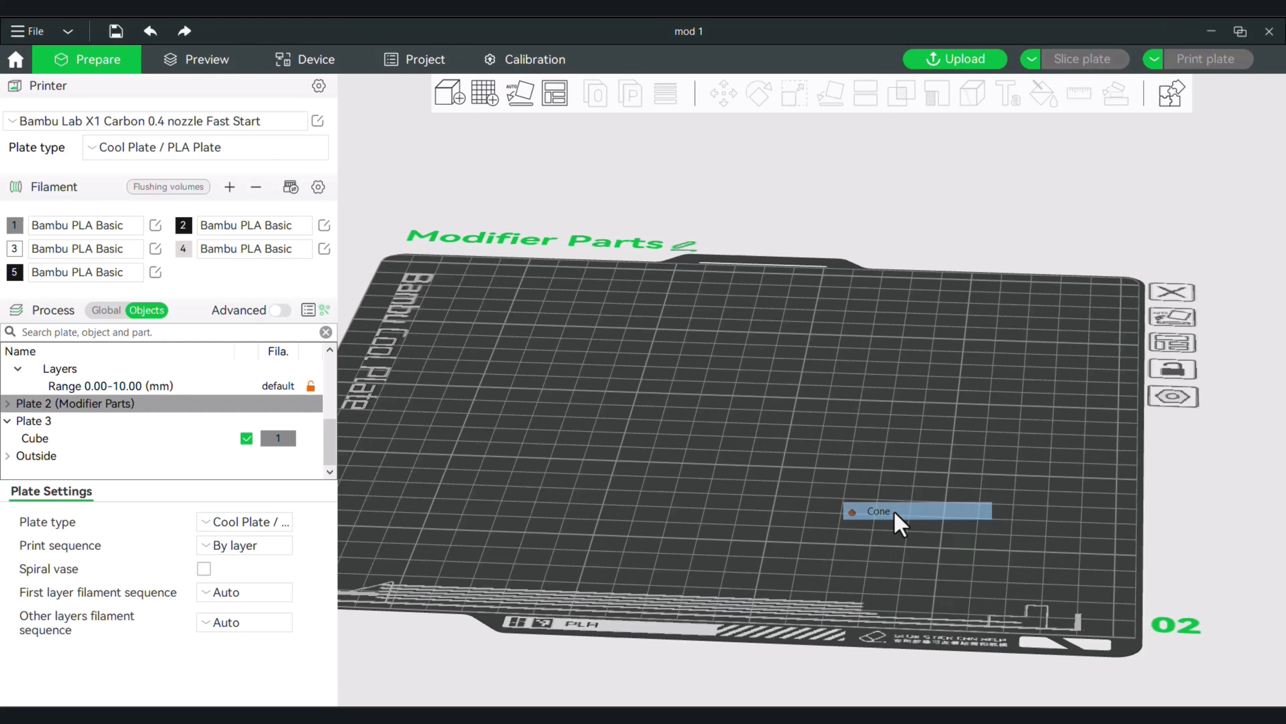
Scale the cone up proportionally to about 71 × 71 × 63 mm.
left_click(795, 95)
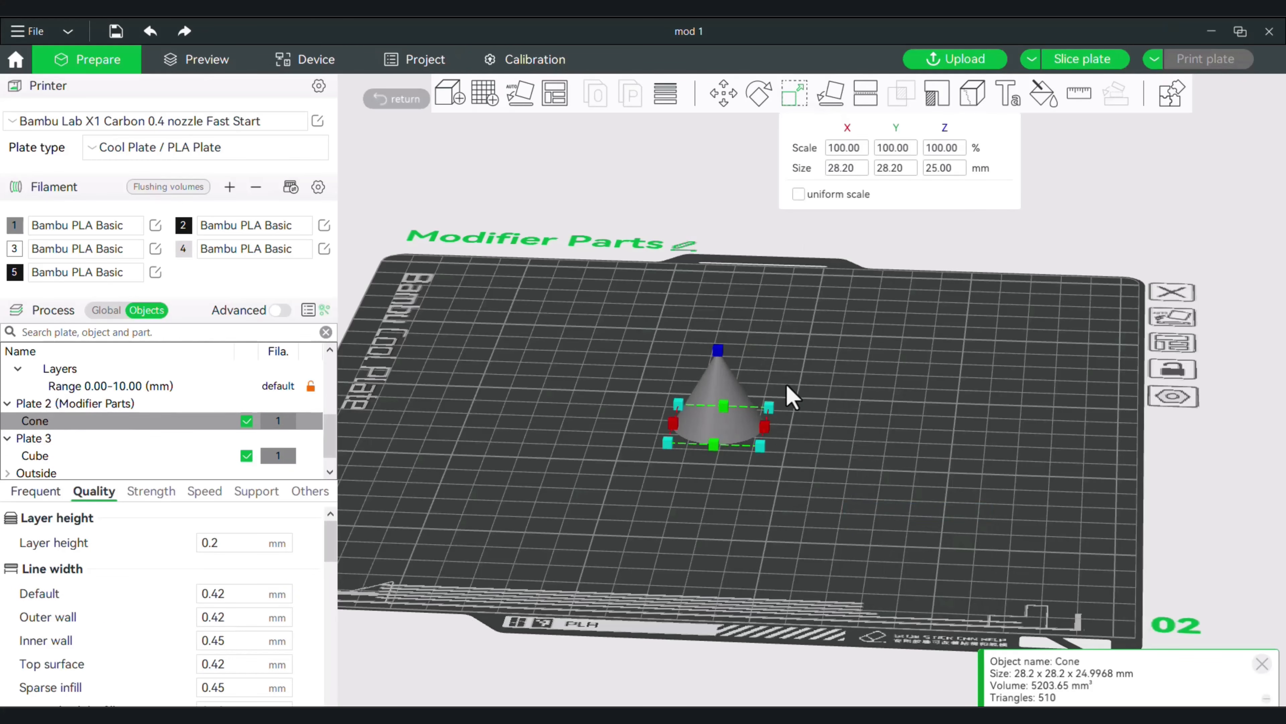
left_click_drag(766, 459, 921, 476)
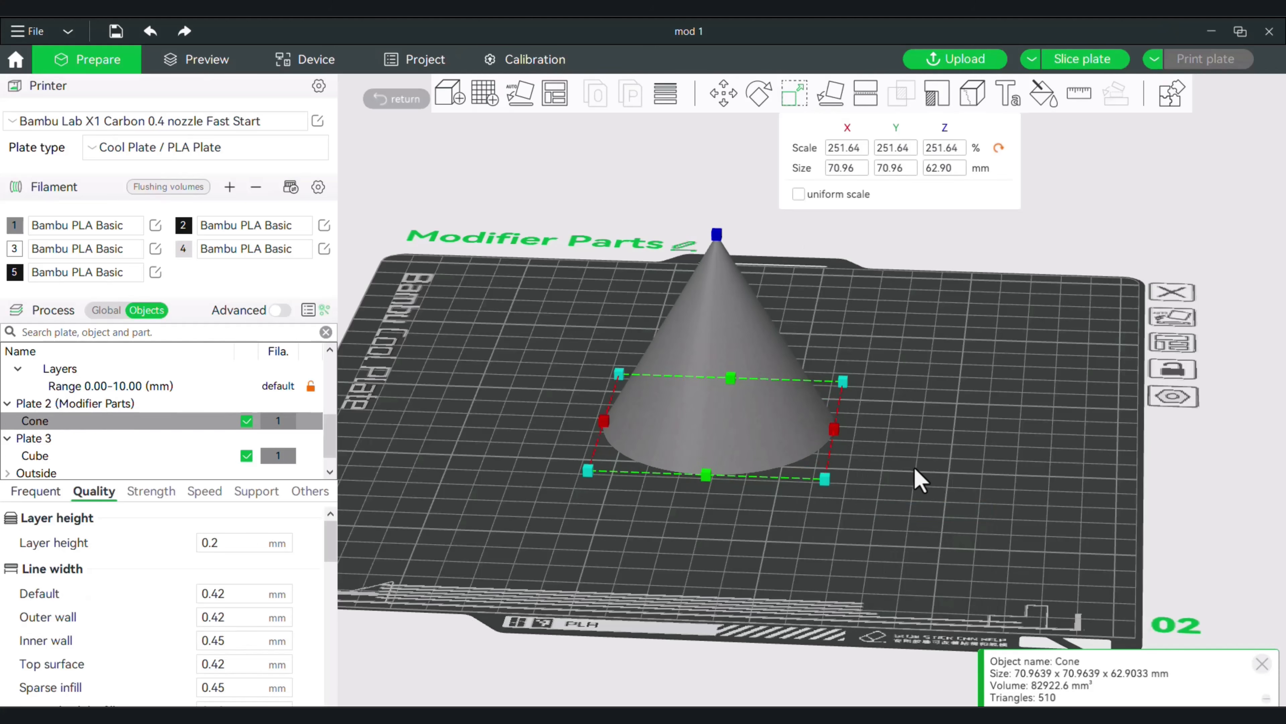
left_click(921, 468)
scroll(929, 464, "up", 2)
scroll(941, 476, "up", 1)
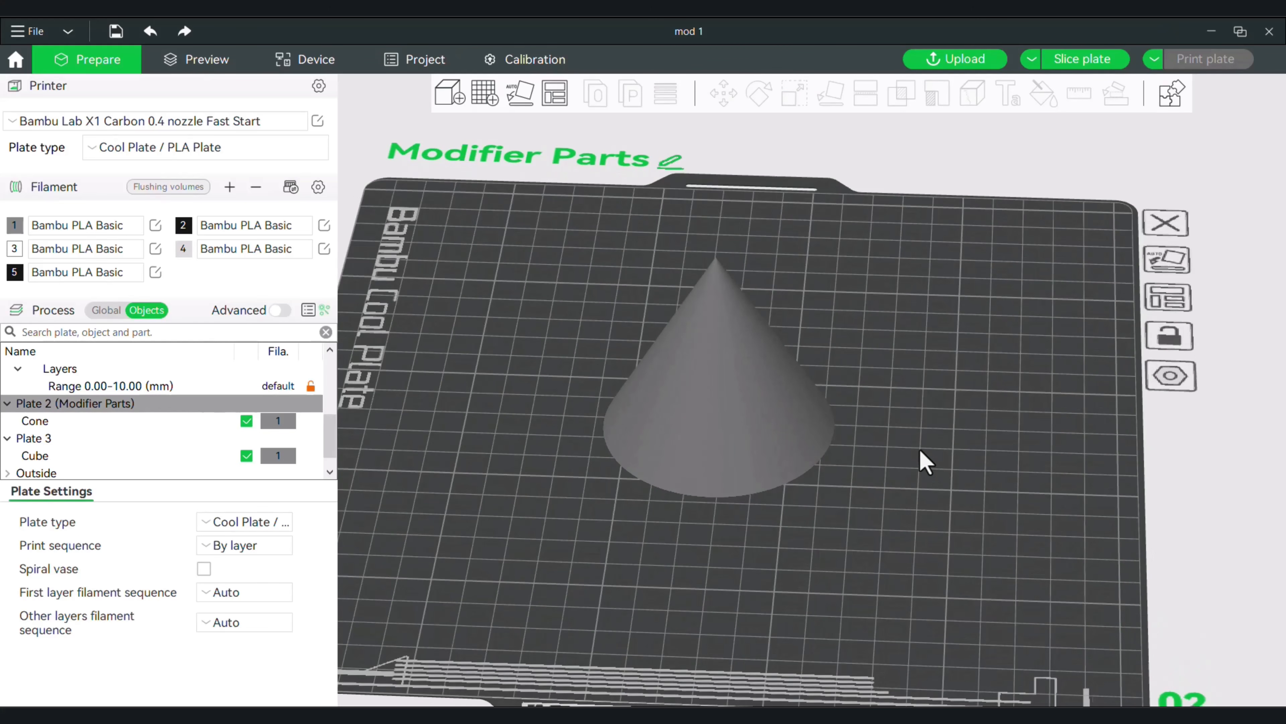
scroll(906, 441, "up", 1)
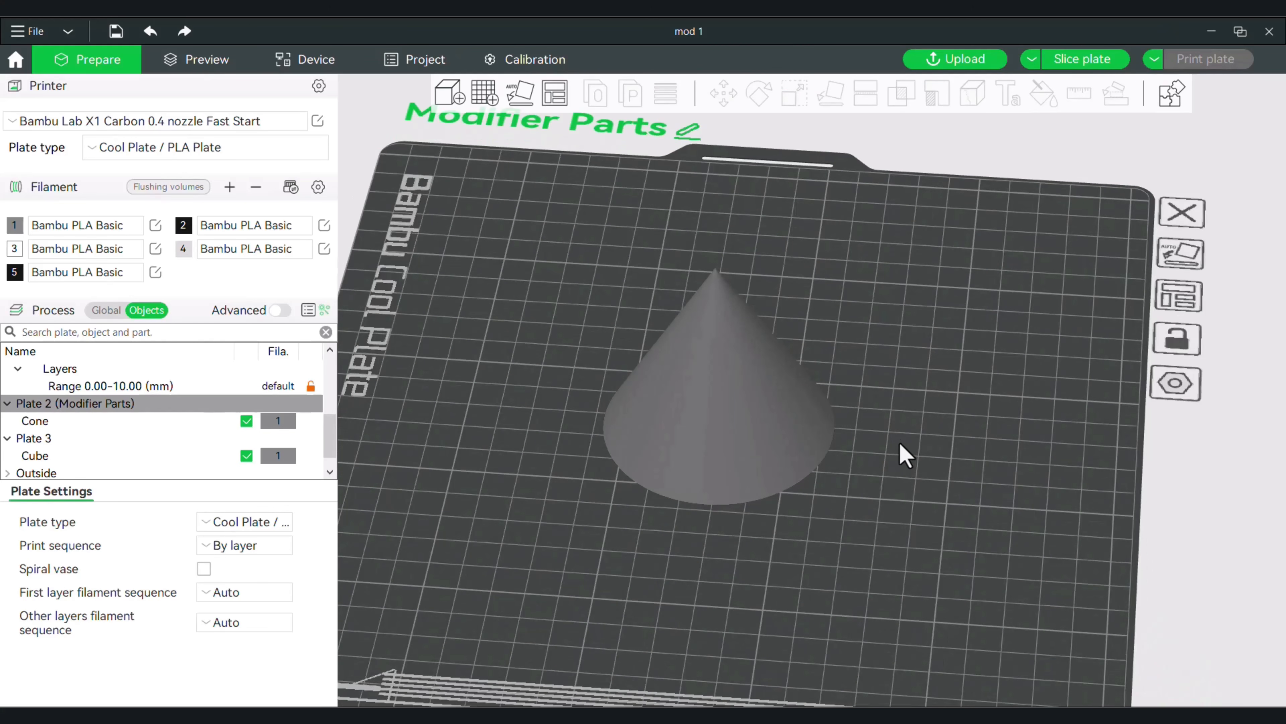
Add a Cube modifier to the cone and shift it slightly back beside the cone's base.
right_click(813, 435)
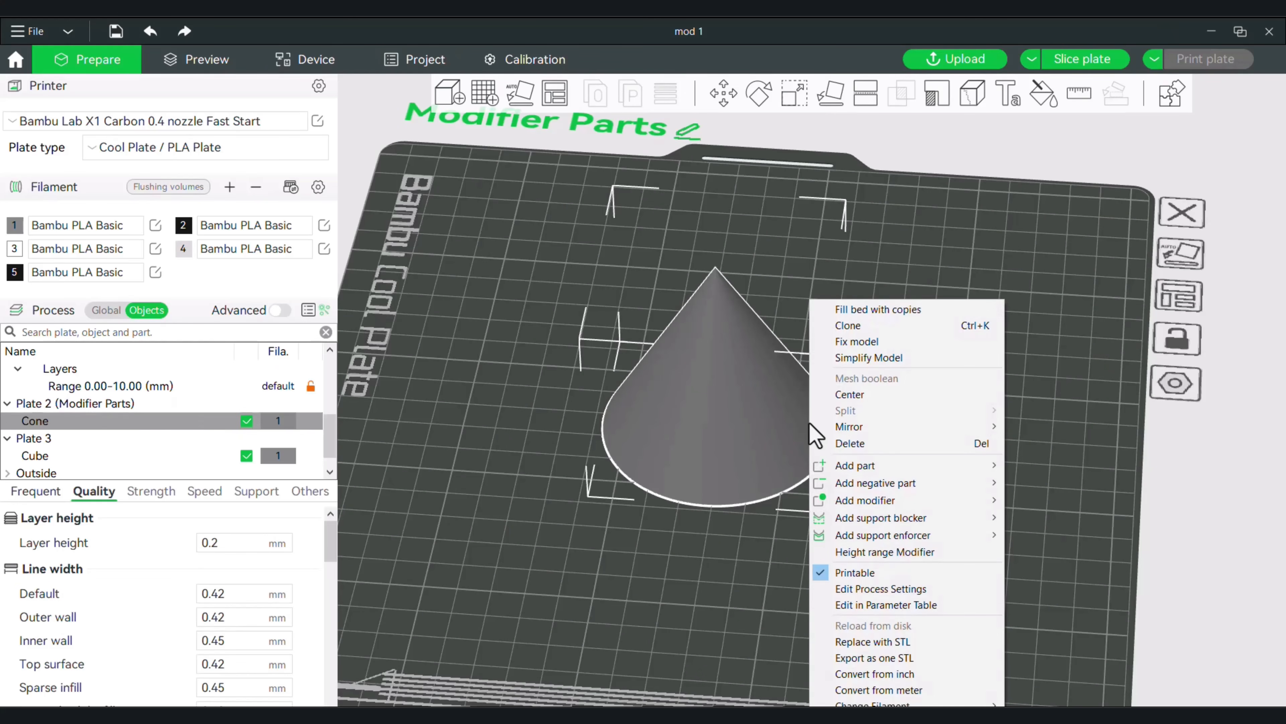
mouse_move(883, 509)
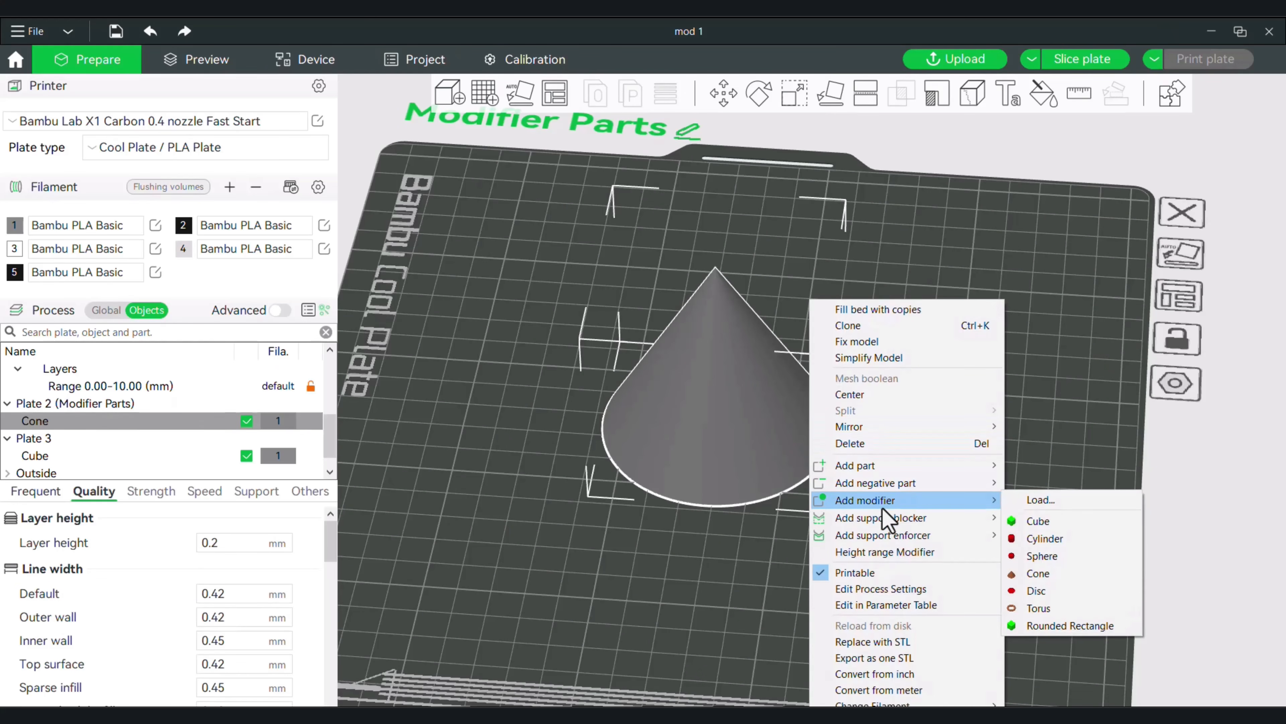
left_click(1050, 527)
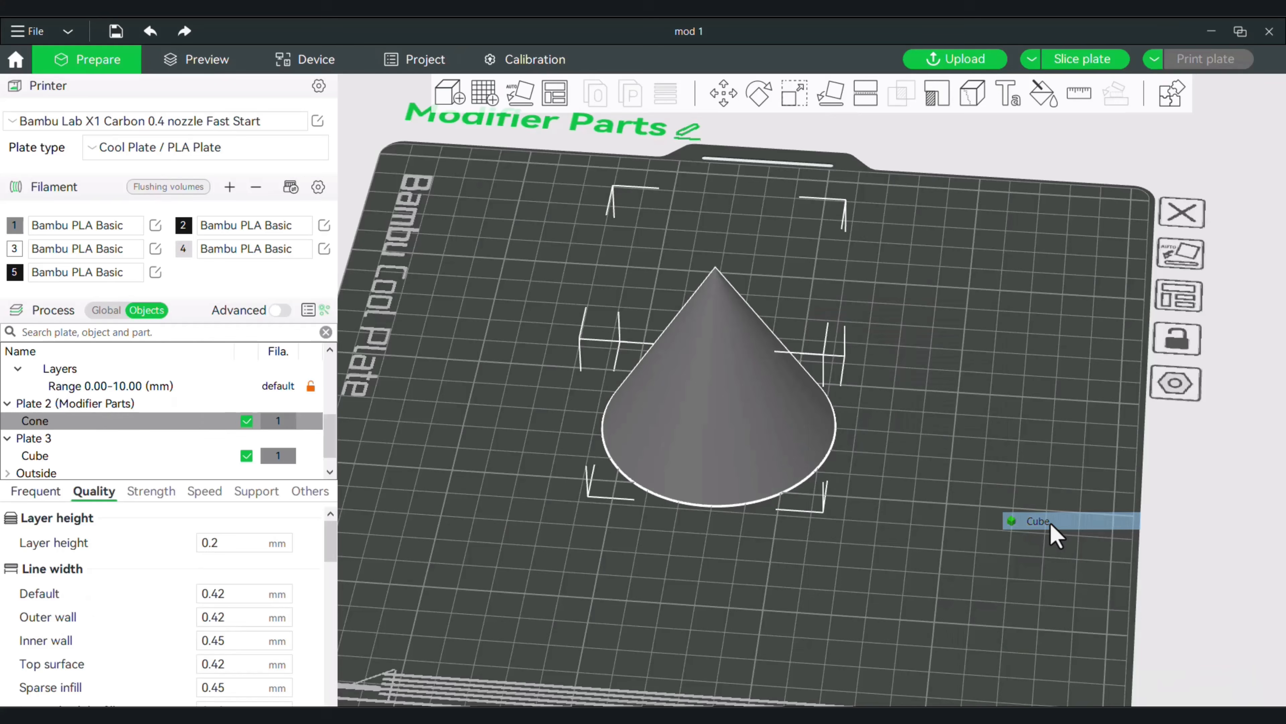
left_click(770, 388)
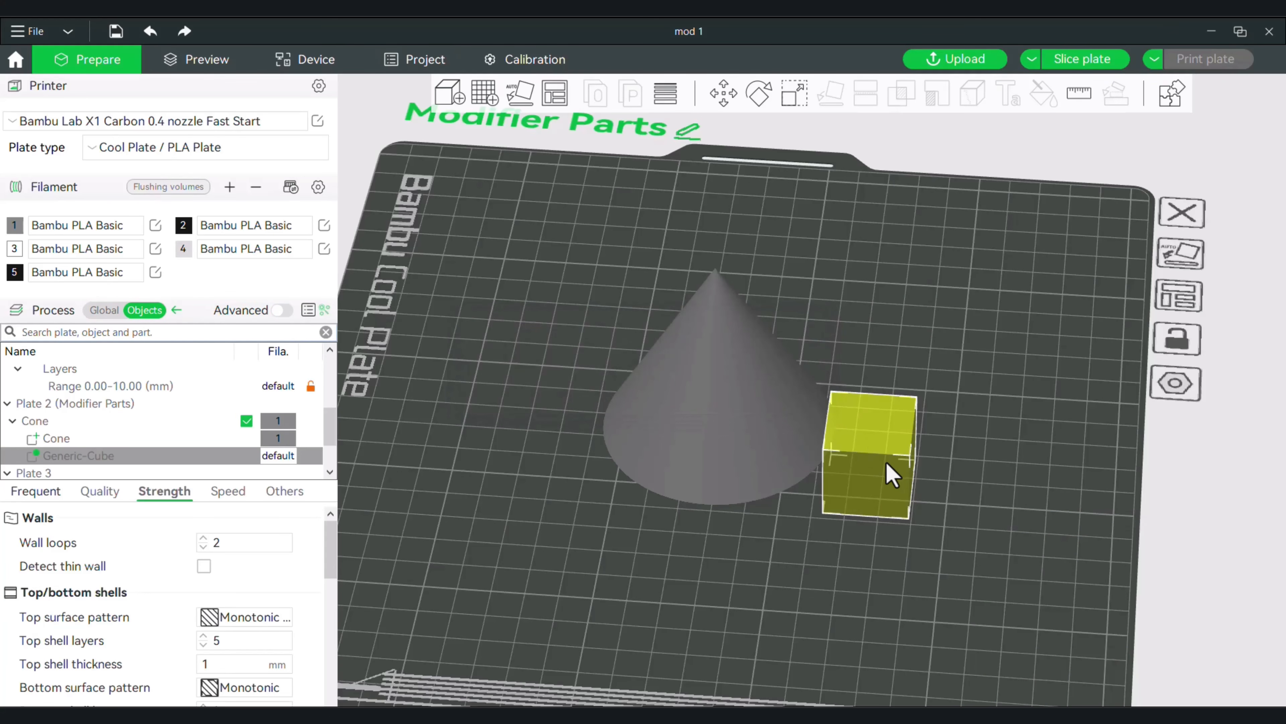
left_click_drag(891, 466, 903, 444)
left_click(583, 526)
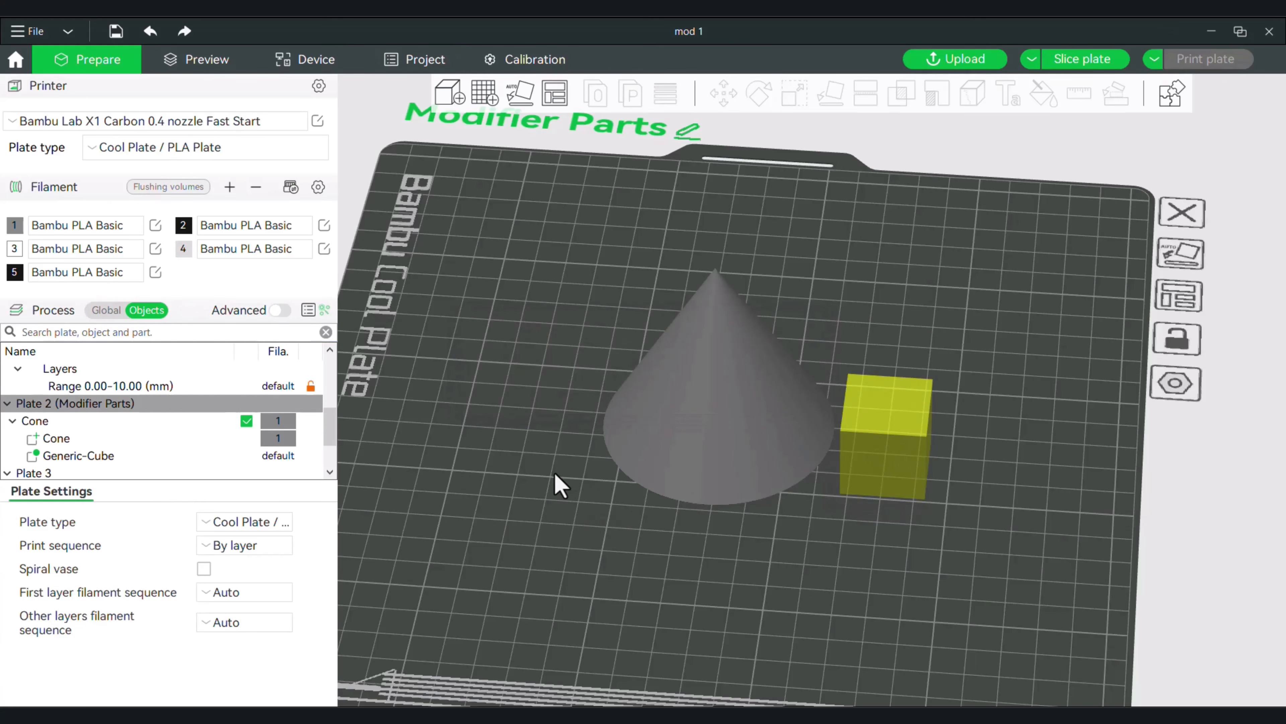
Add a Rounded Rectangle primitive and place it beside the cone, on the side opposite the cube modifier.
right_click(512, 460)
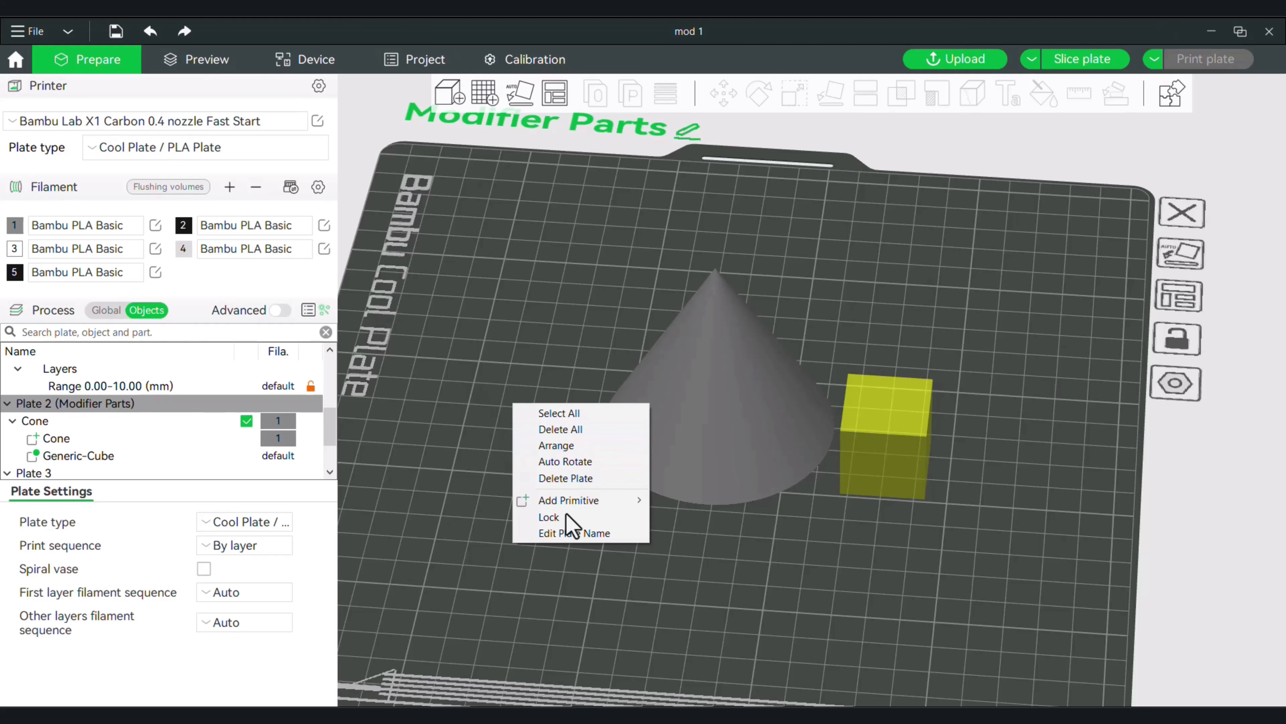
mouse_move(570, 507)
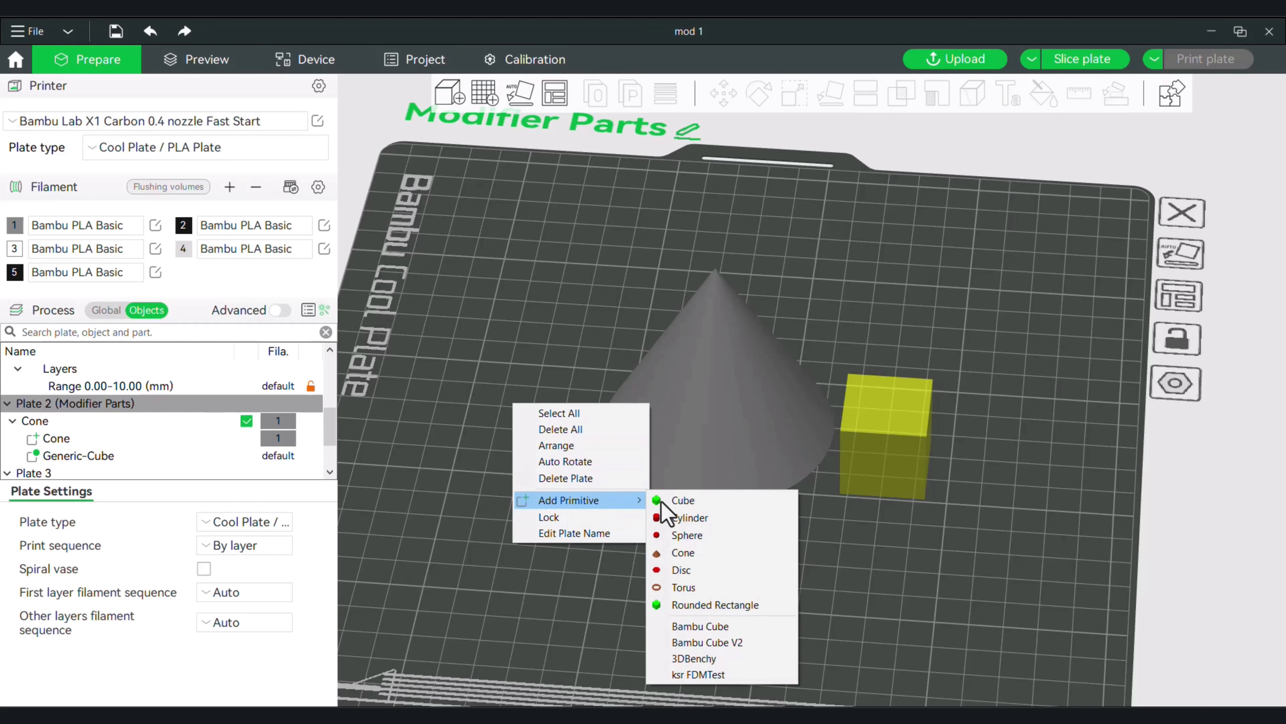
left_click(703, 605)
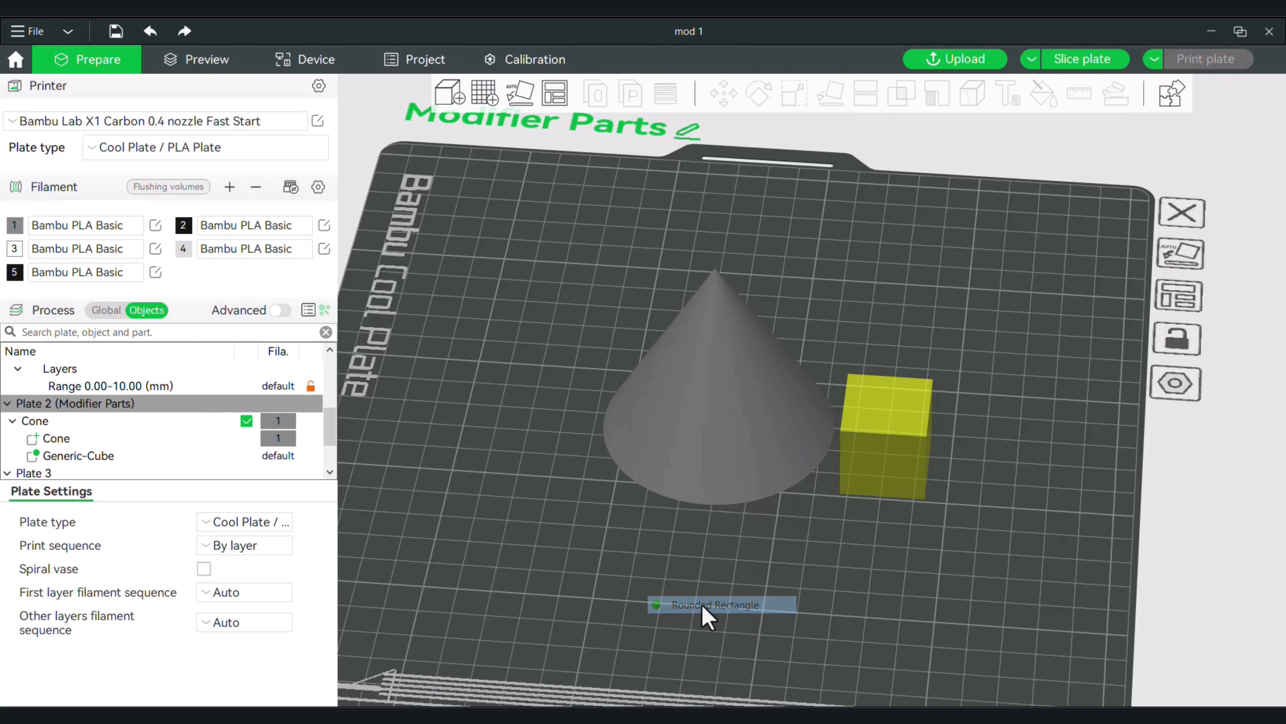
left_click_drag(554, 473, 524, 446)
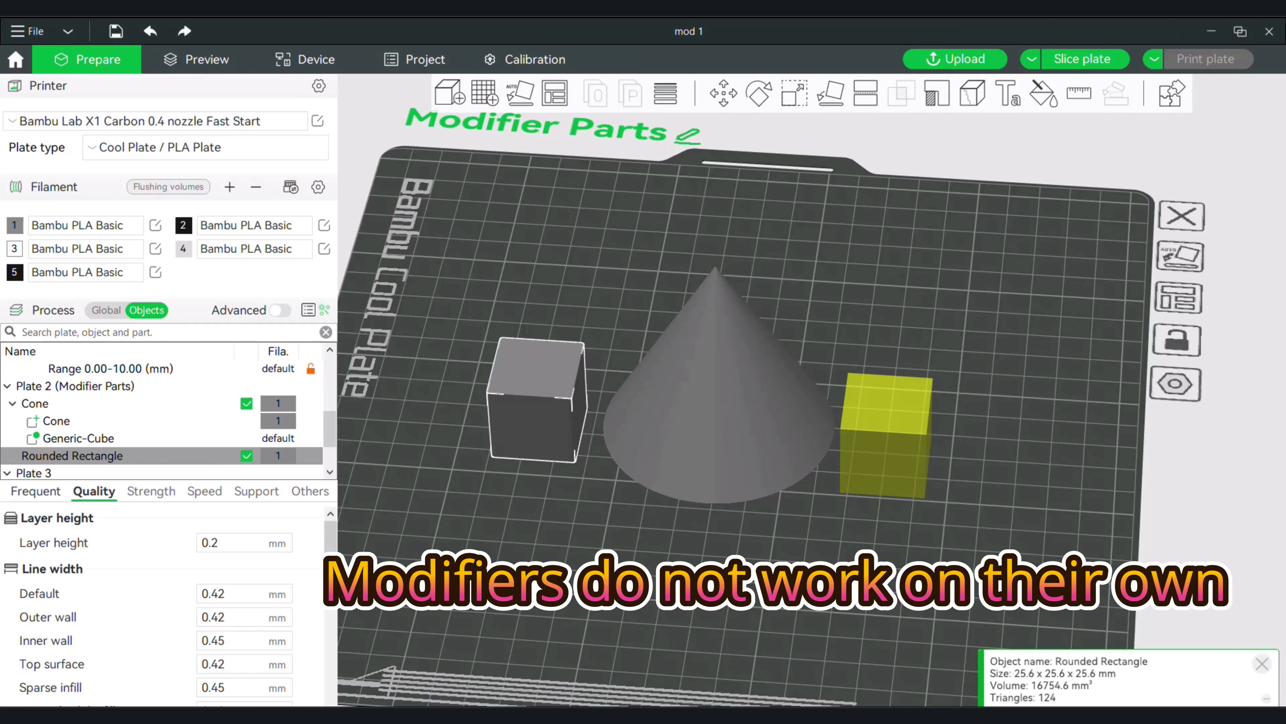
Merge the cone, with its cube modifier, and the rounded rectangle into one assembly, and select the rounded rectangle part.
left_click(498, 349, "shift")
right_click(526, 316)
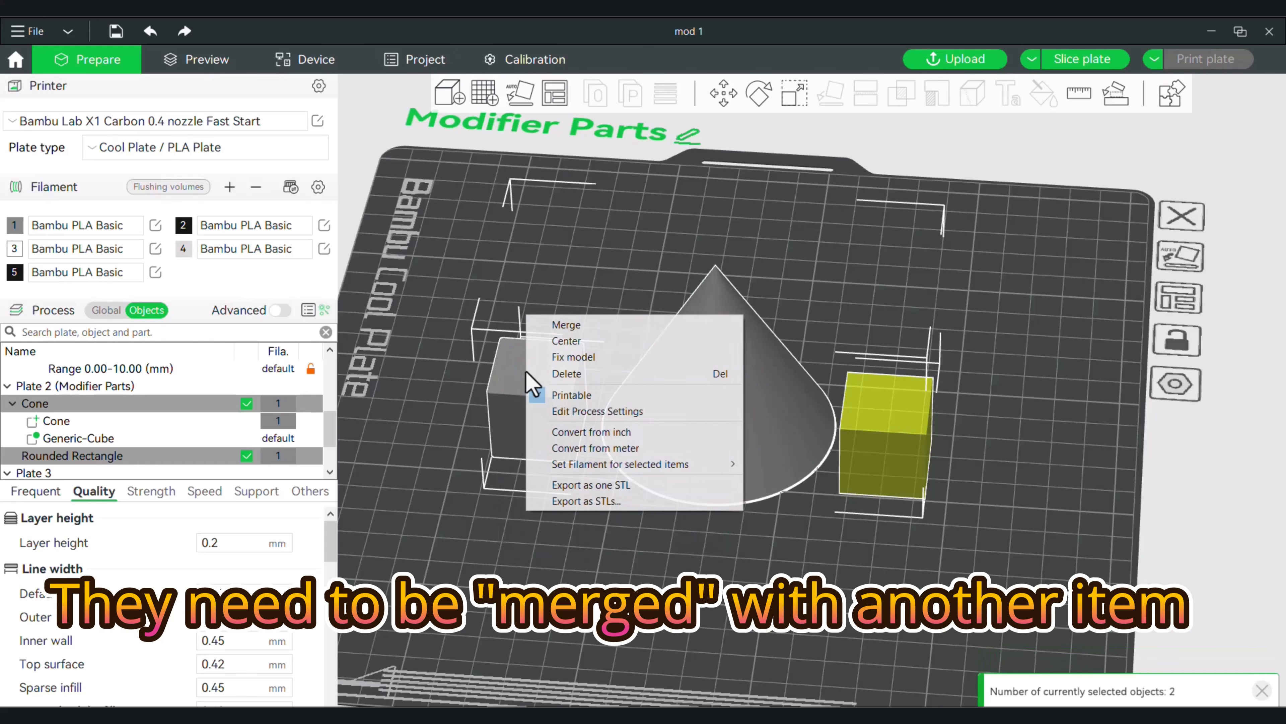
left_click(582, 325)
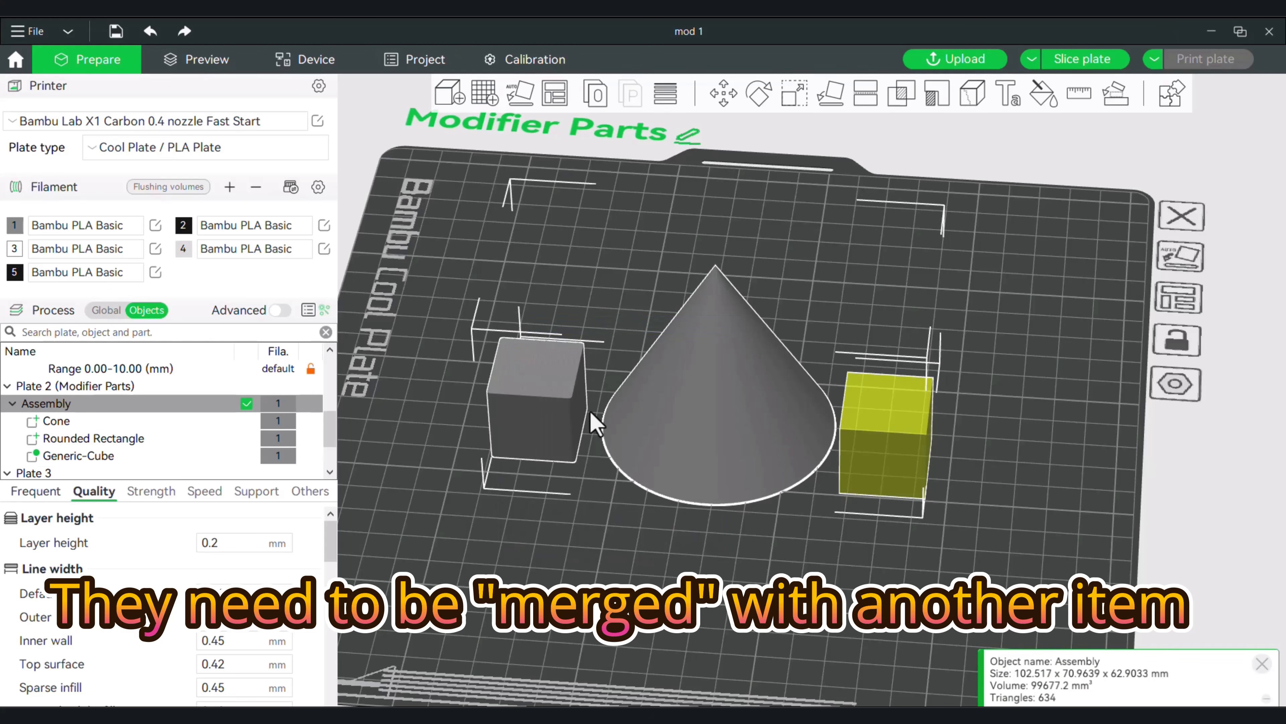
scroll(617, 567, "up", 2)
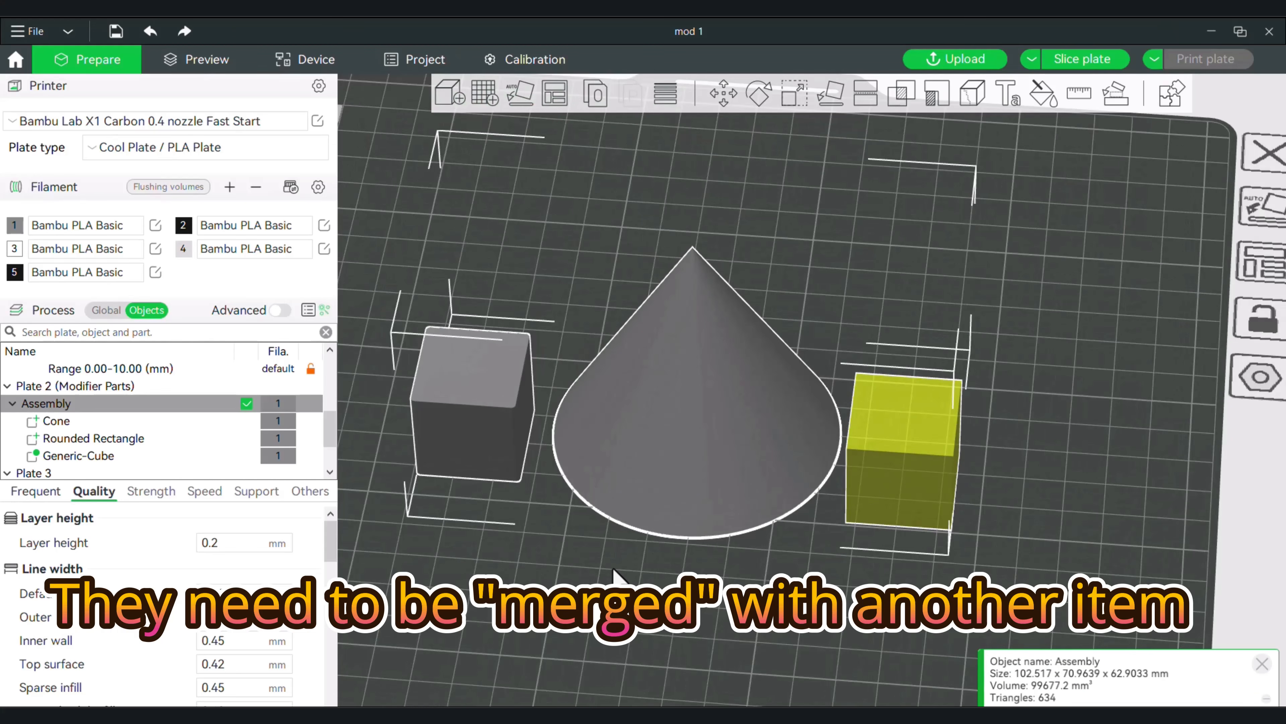
left_click(614, 571)
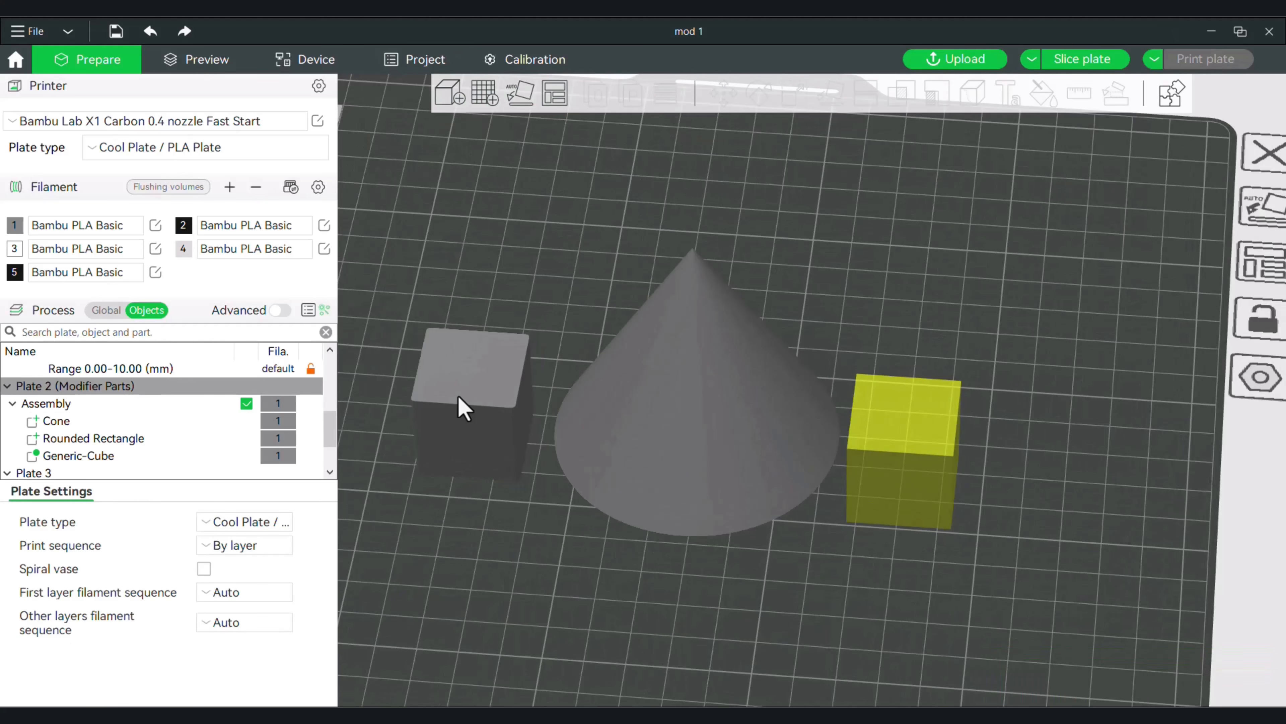
left_click(96, 439)
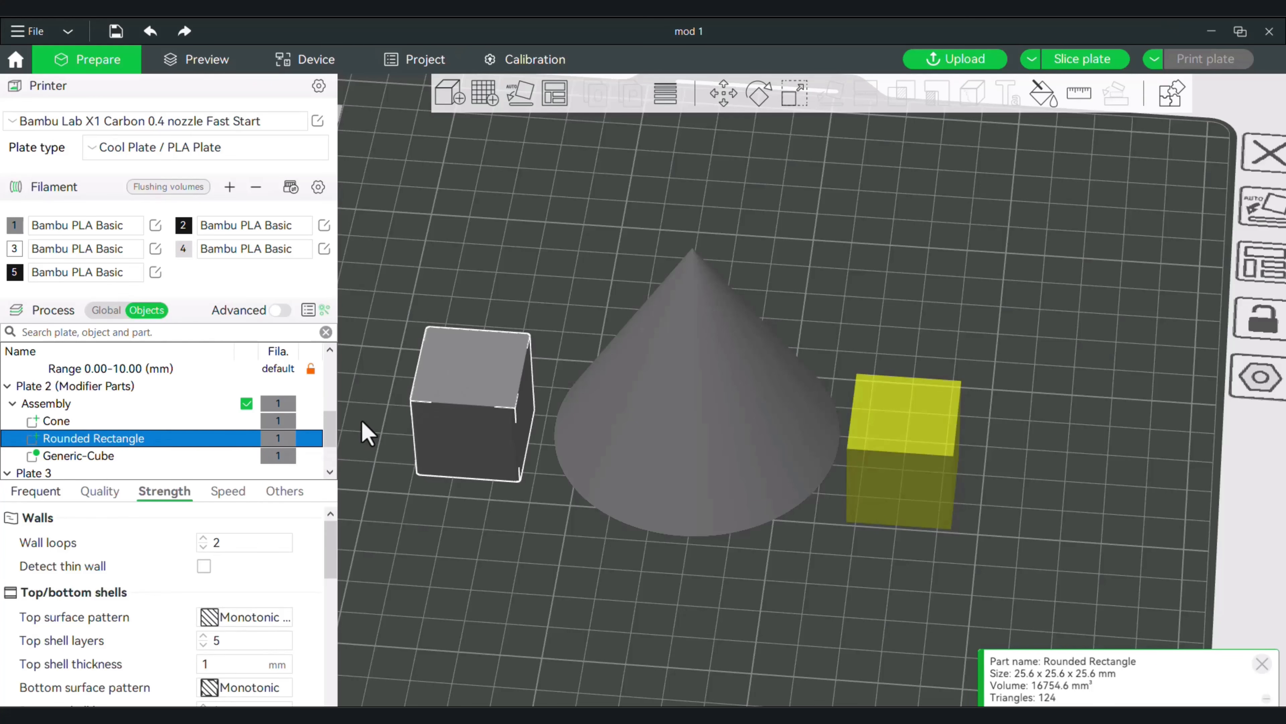
Change the rounded rectangle's part type from Part to Modifier.
right_click(118, 437)
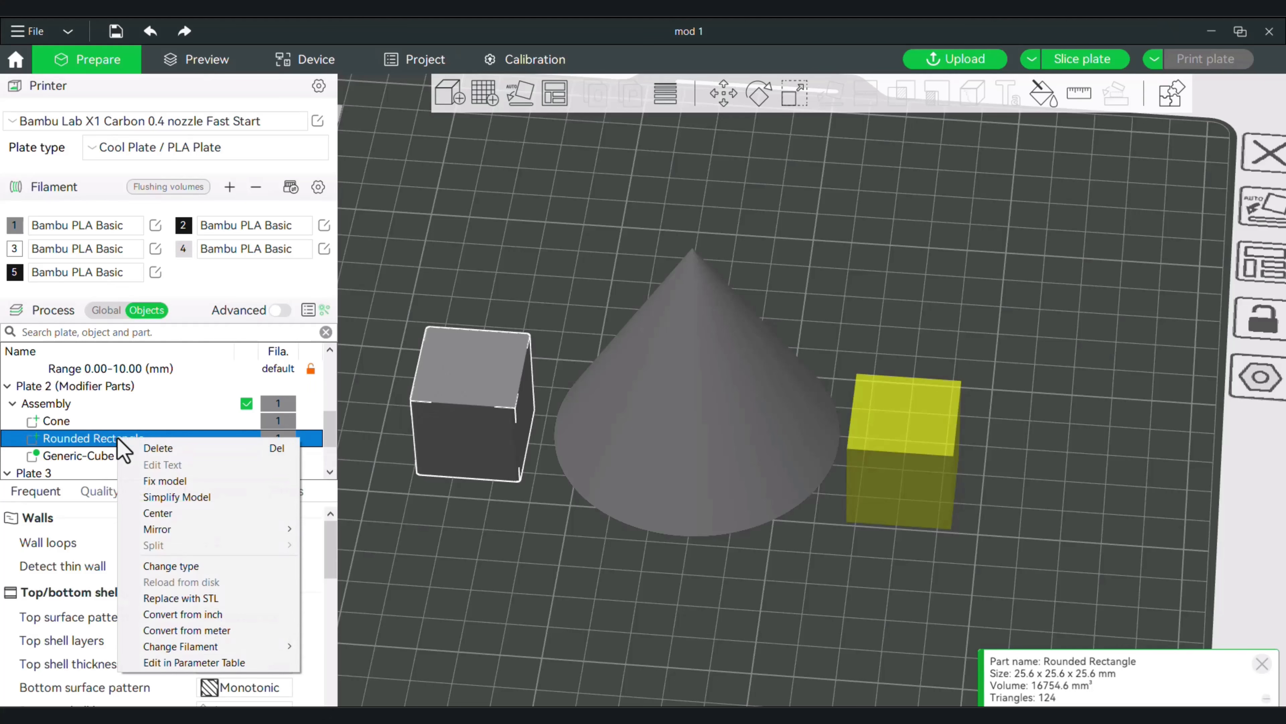
left_click(219, 566)
left_click(590, 350)
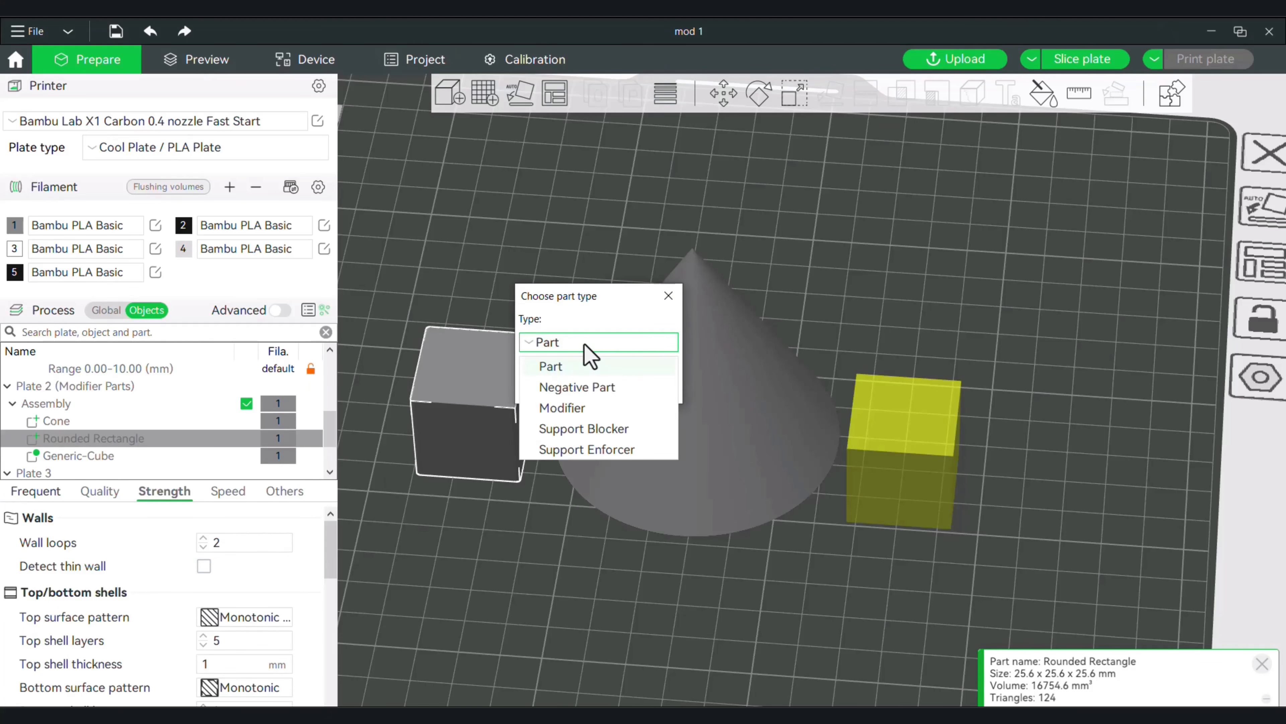
left_click(575, 408)
left_click(573, 390)
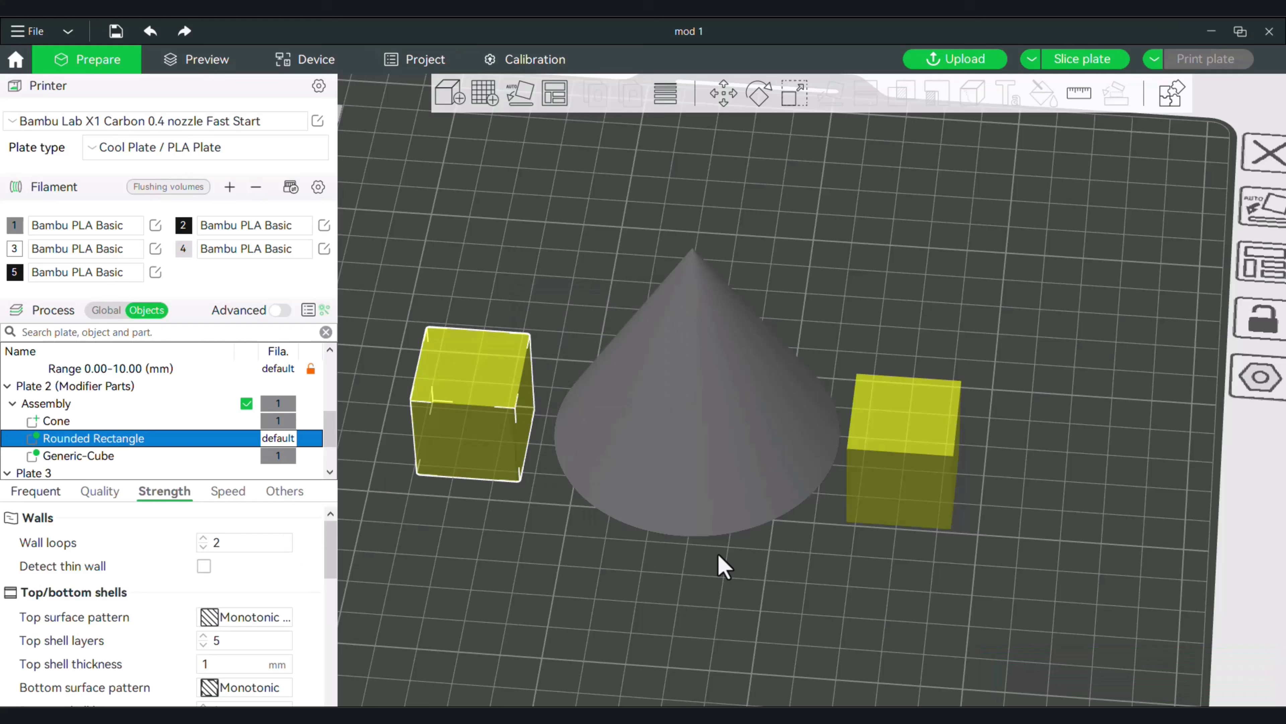
Slice the plate to preview the cone with both modifiers beside it, and return to the model editing view.
left_click_drag(845, 567, 834, 553)
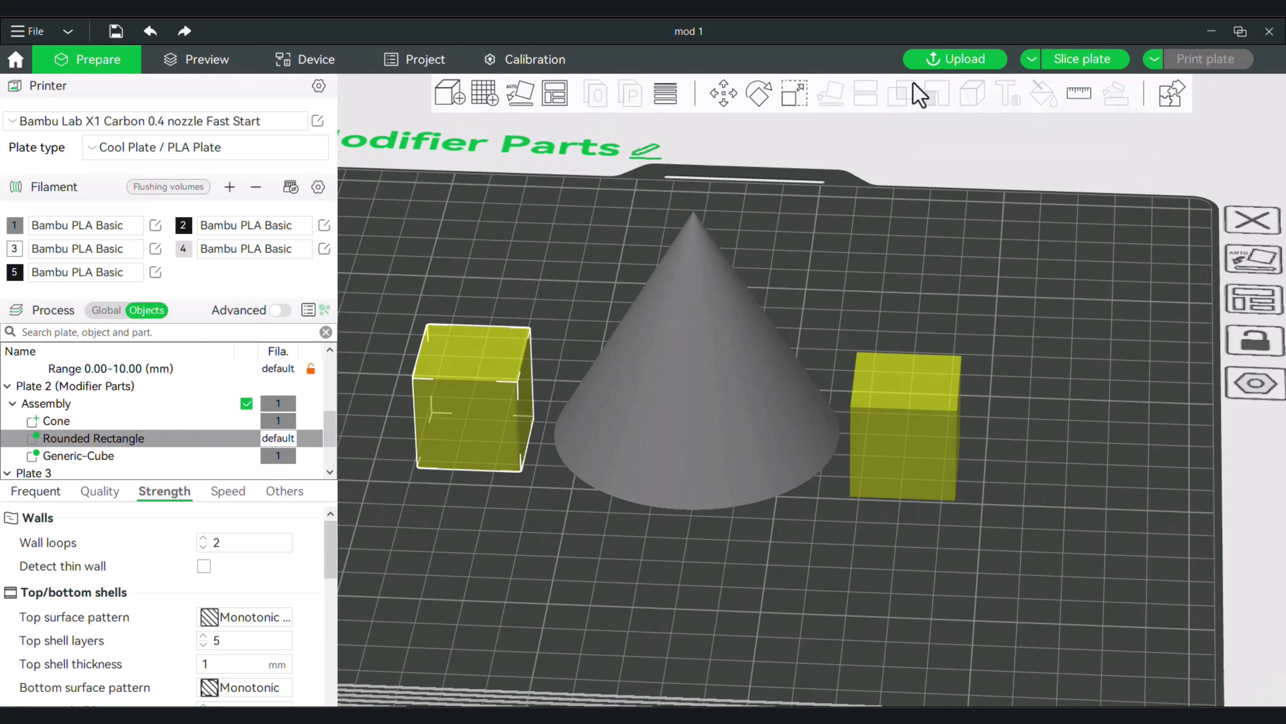
left_click(1112, 56)
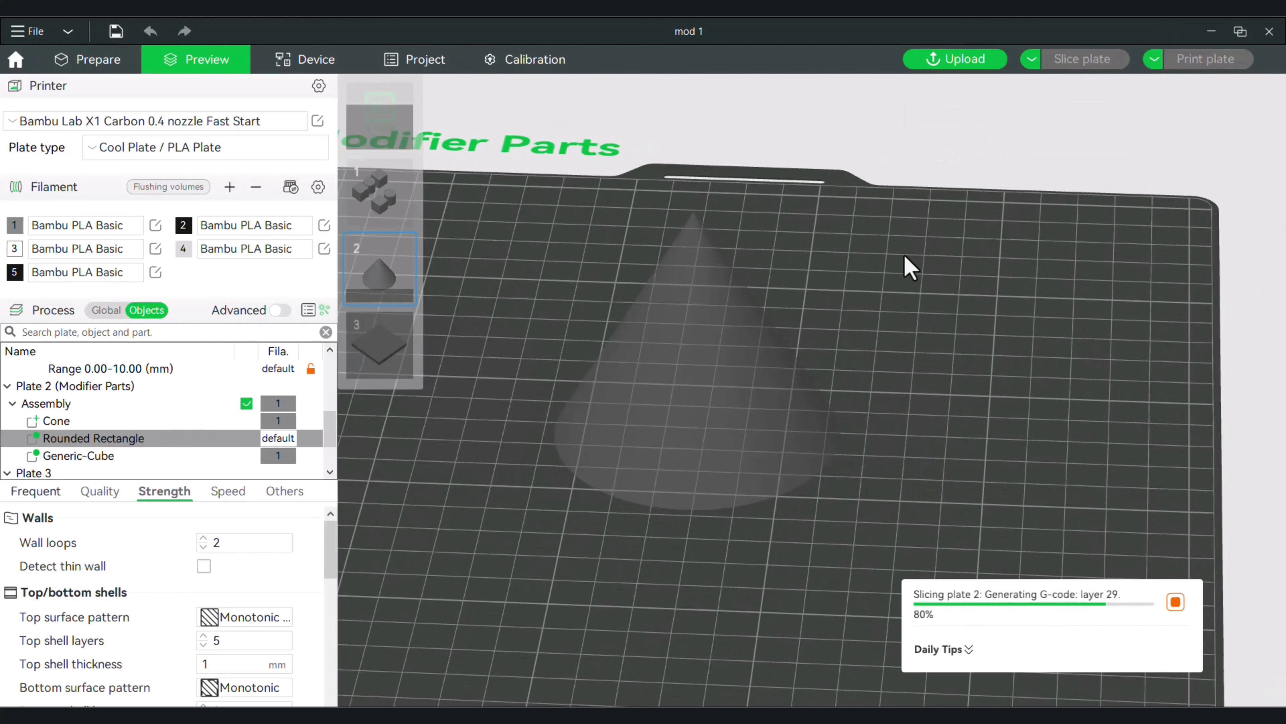
left_click(112, 70)
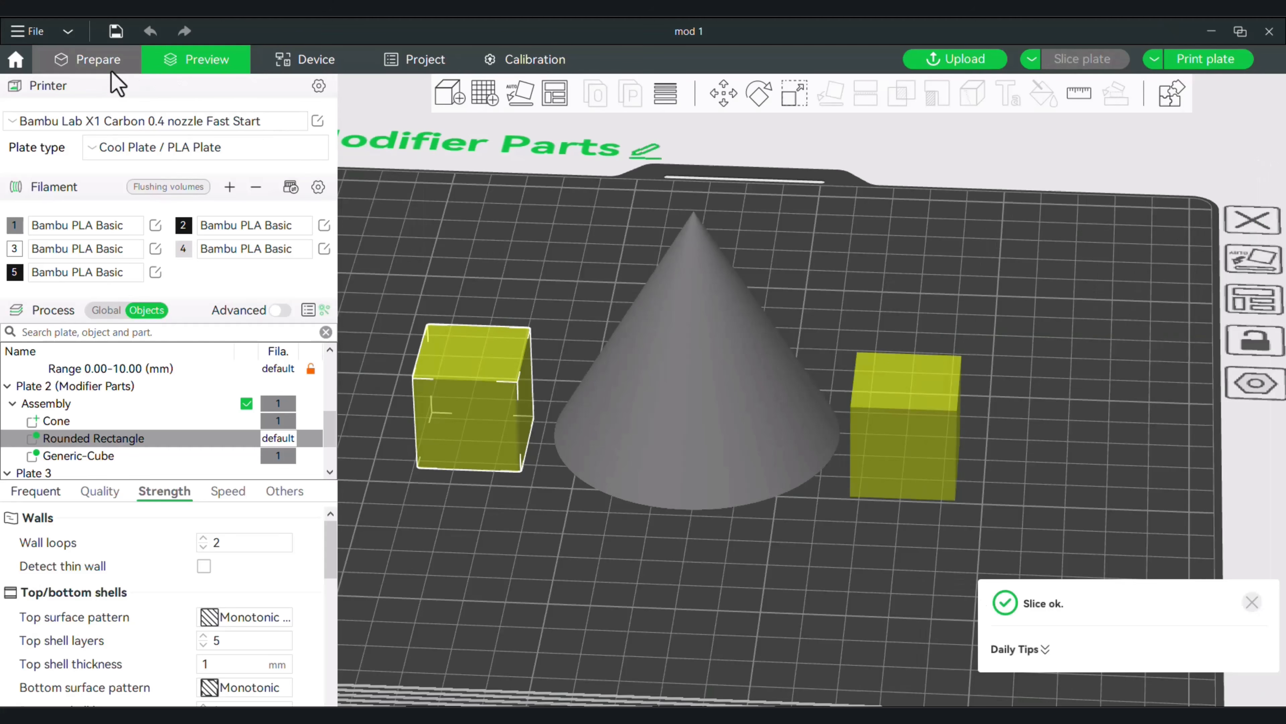
Move the rounded rectangle and cube modifiers inward to overlap opposite sides of the cone, and check the plate by slicing it.
left_click_drag(464, 381, 567, 389)
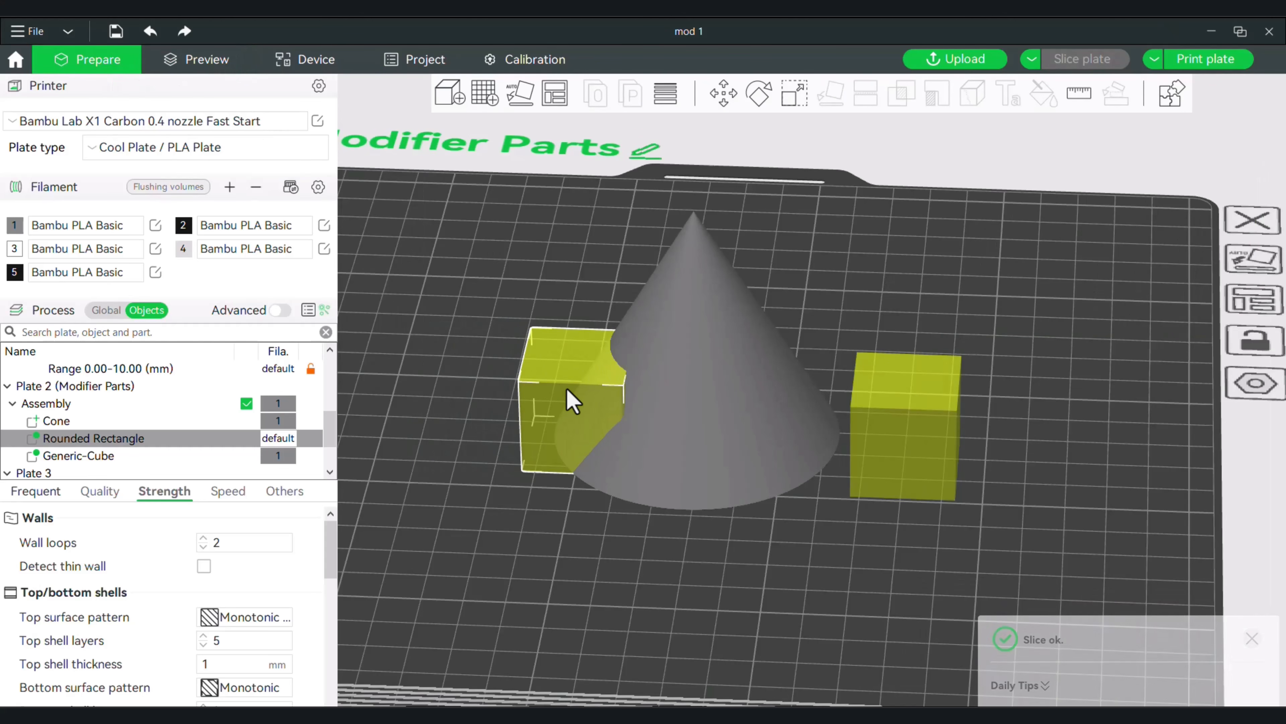
left_click_drag(913, 422, 815, 390)
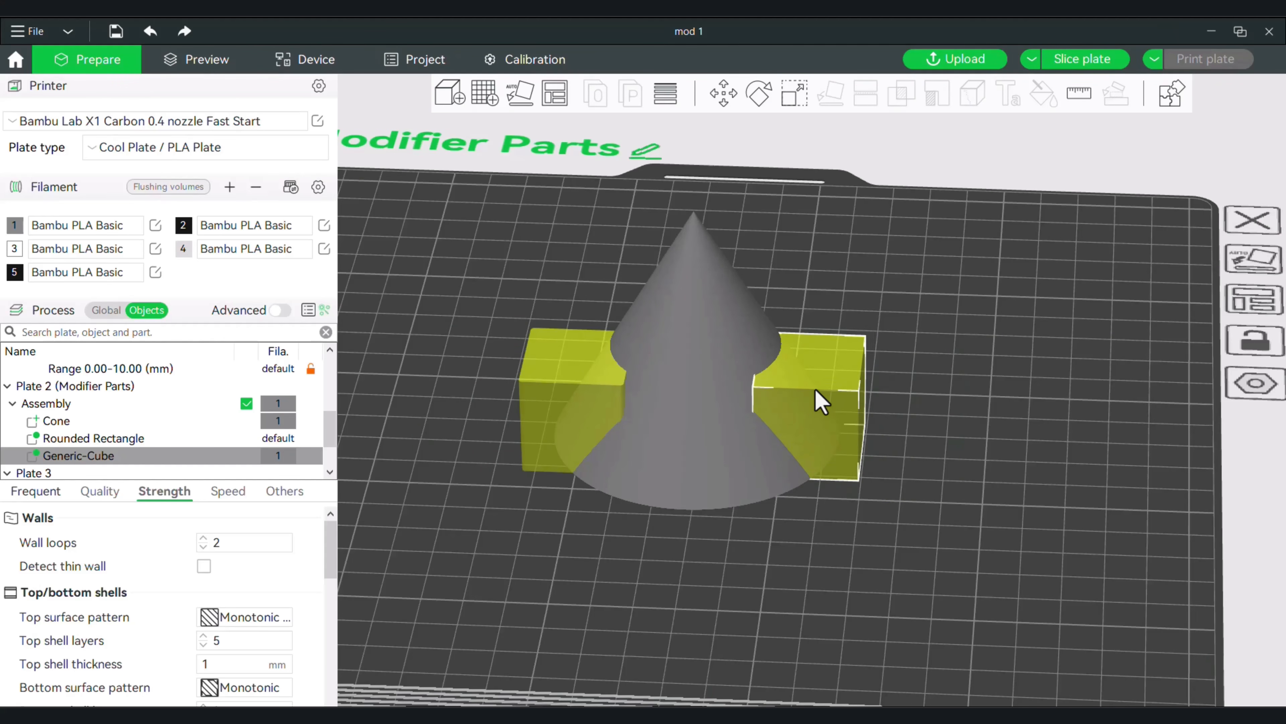
left_click(1084, 61)
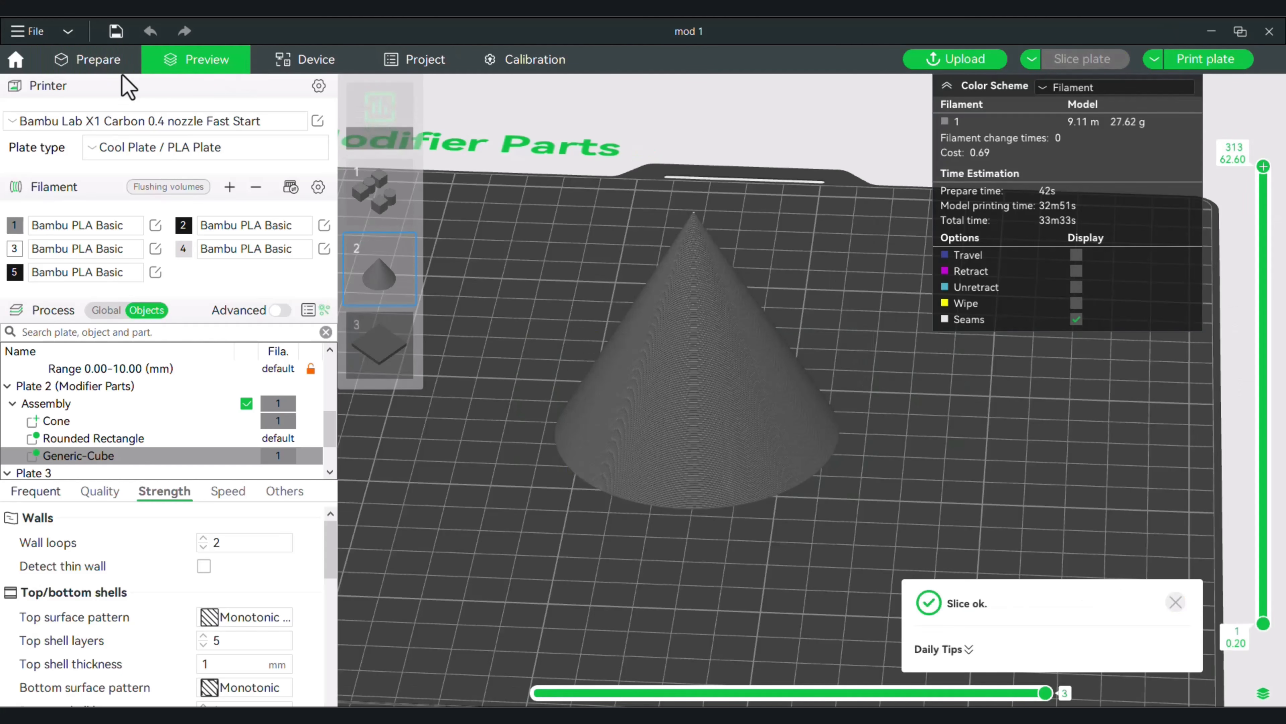
left_click(96, 60)
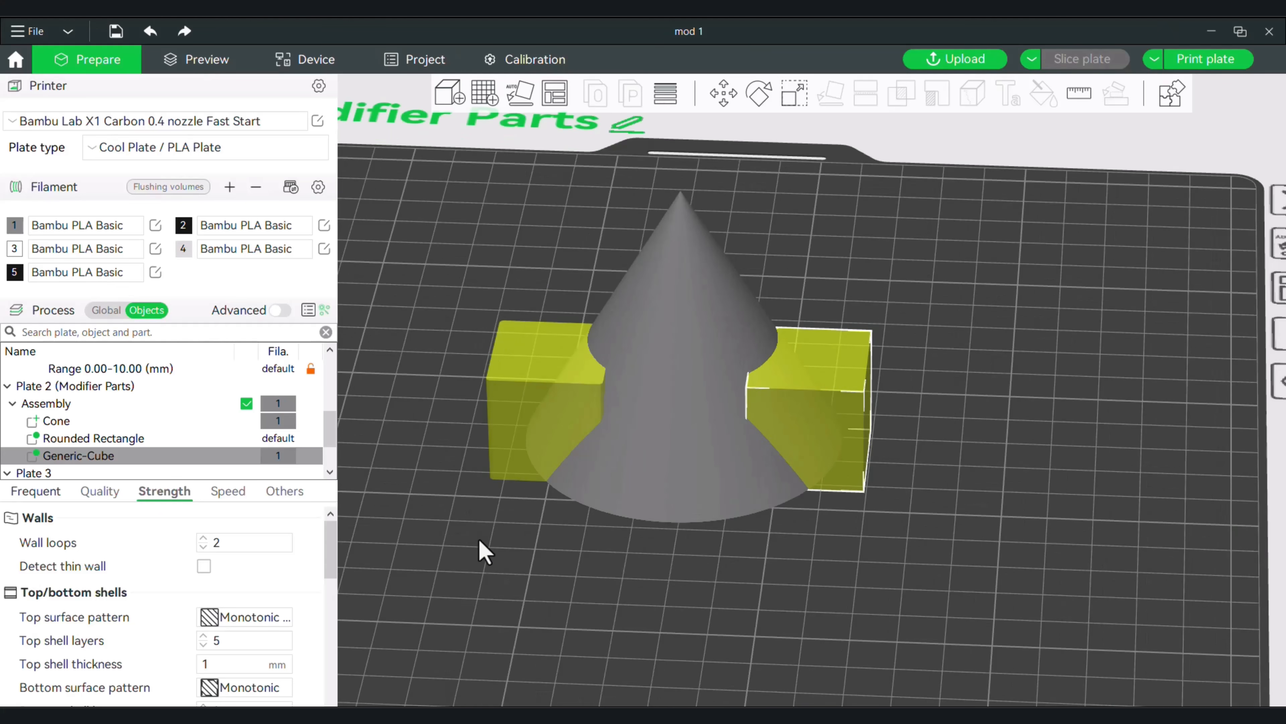
Set the cube modifier's wall loops and top shell layers to 0.
scroll(486, 572, "up", 2)
left_click_drag(507, 575, 508, 566)
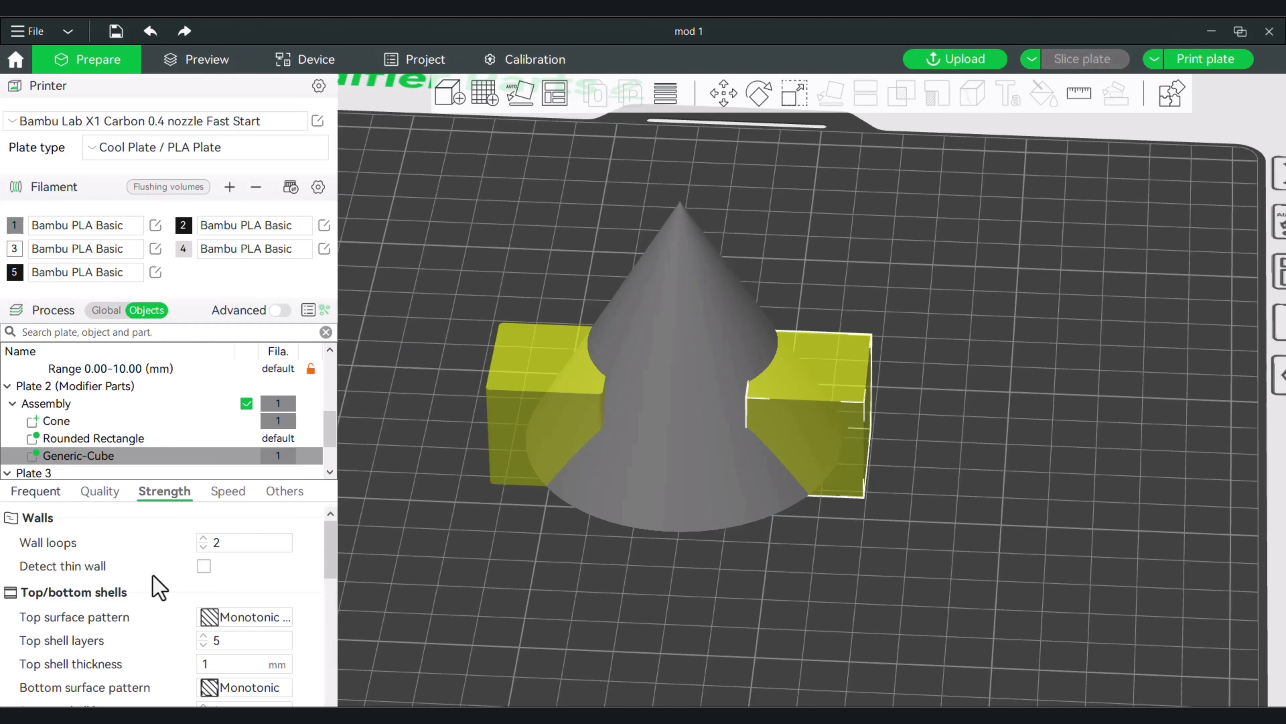
double_click(203, 547)
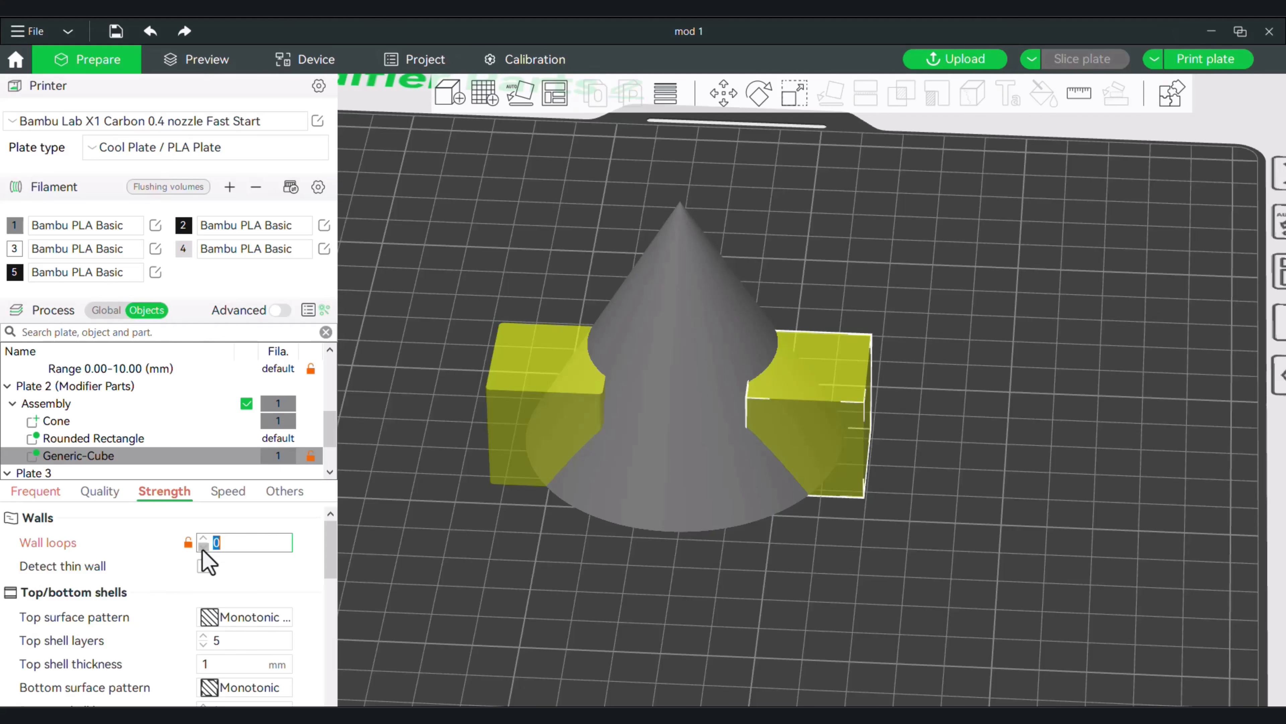
left_click(203, 645)
left_click(203, 647)
Lower the cube modifier's bottom shell layers and set its sparse infill density to 0%.
scroll(205, 657, "down", 1)
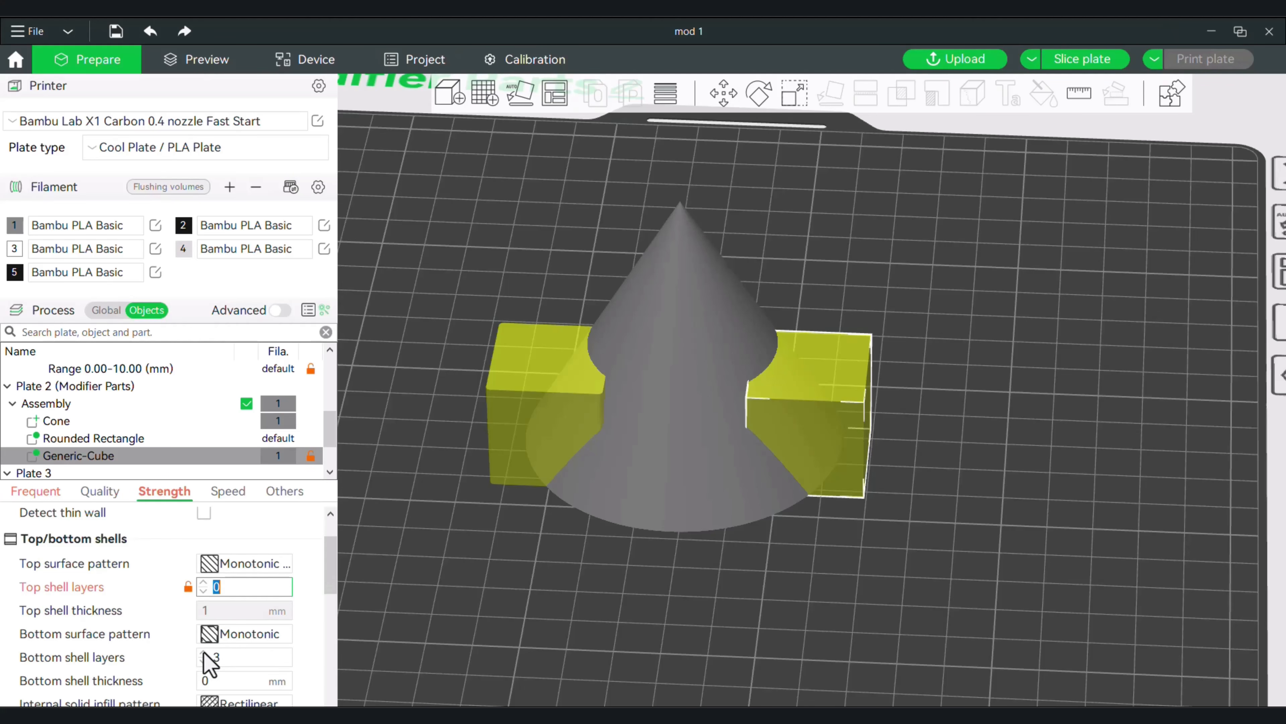
left_click(203, 662)
scroll(205, 658, "down", 4)
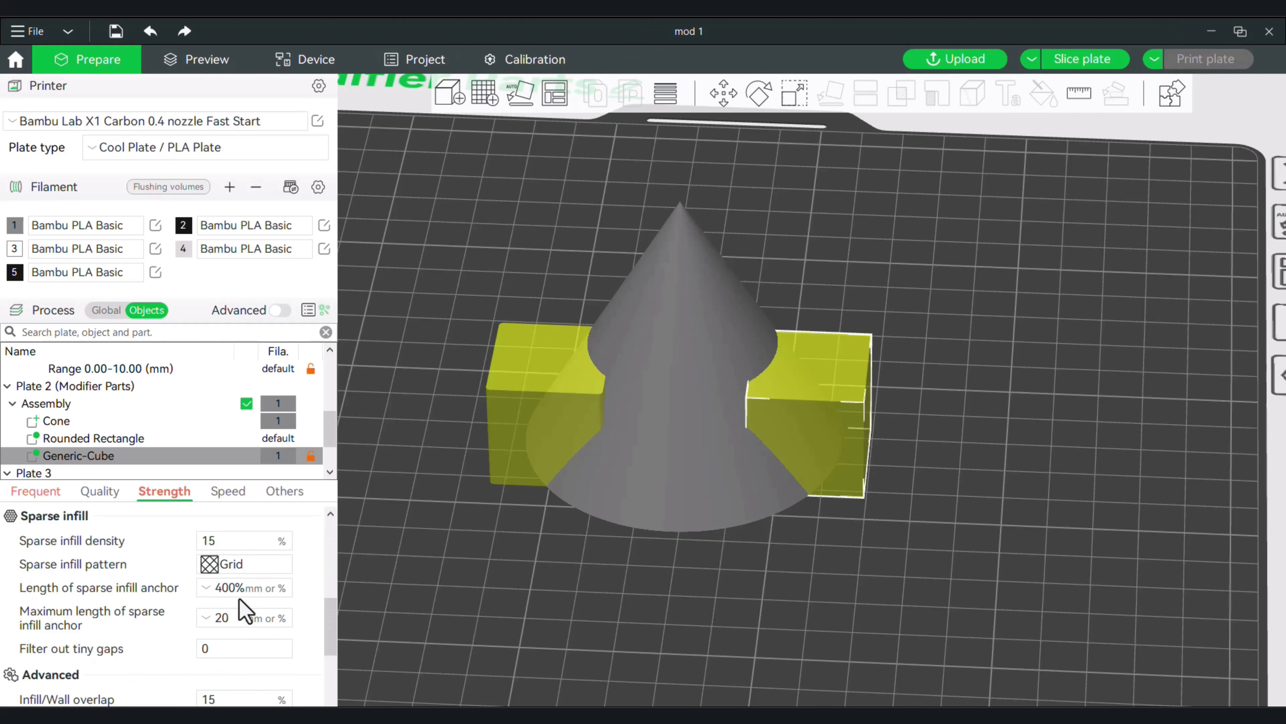
left_click(223, 537)
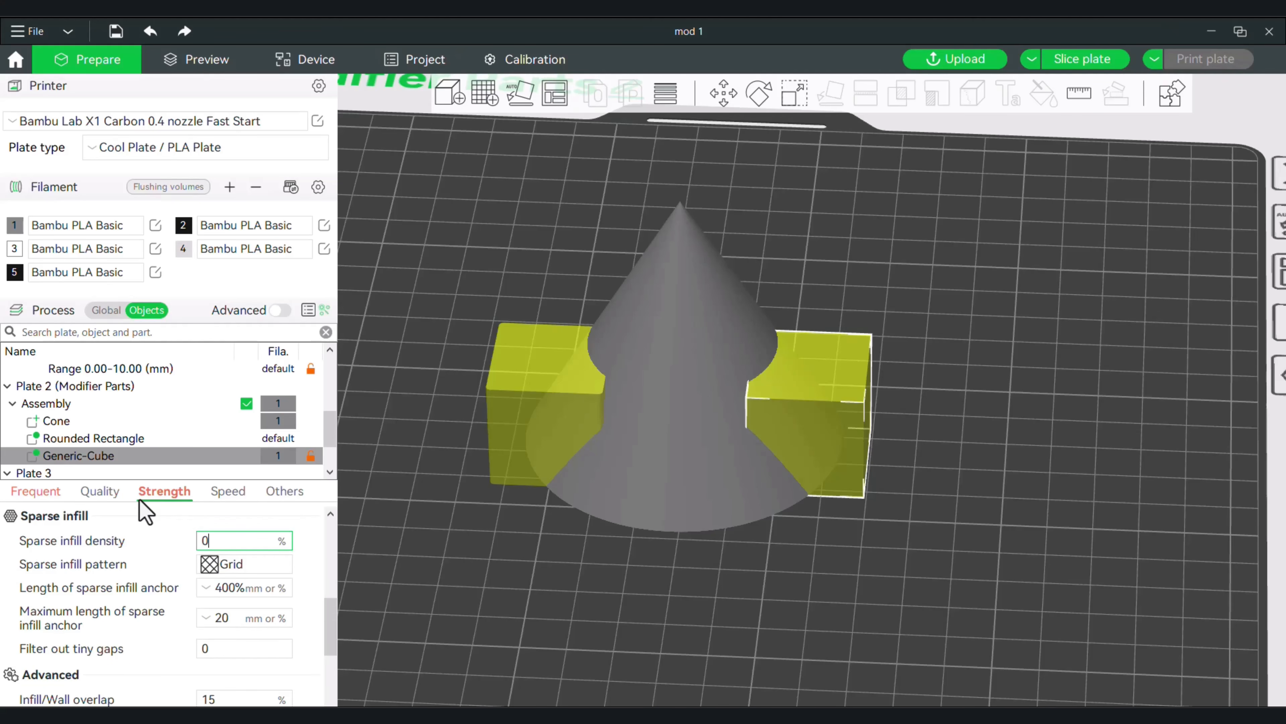
left_click(430, 540)
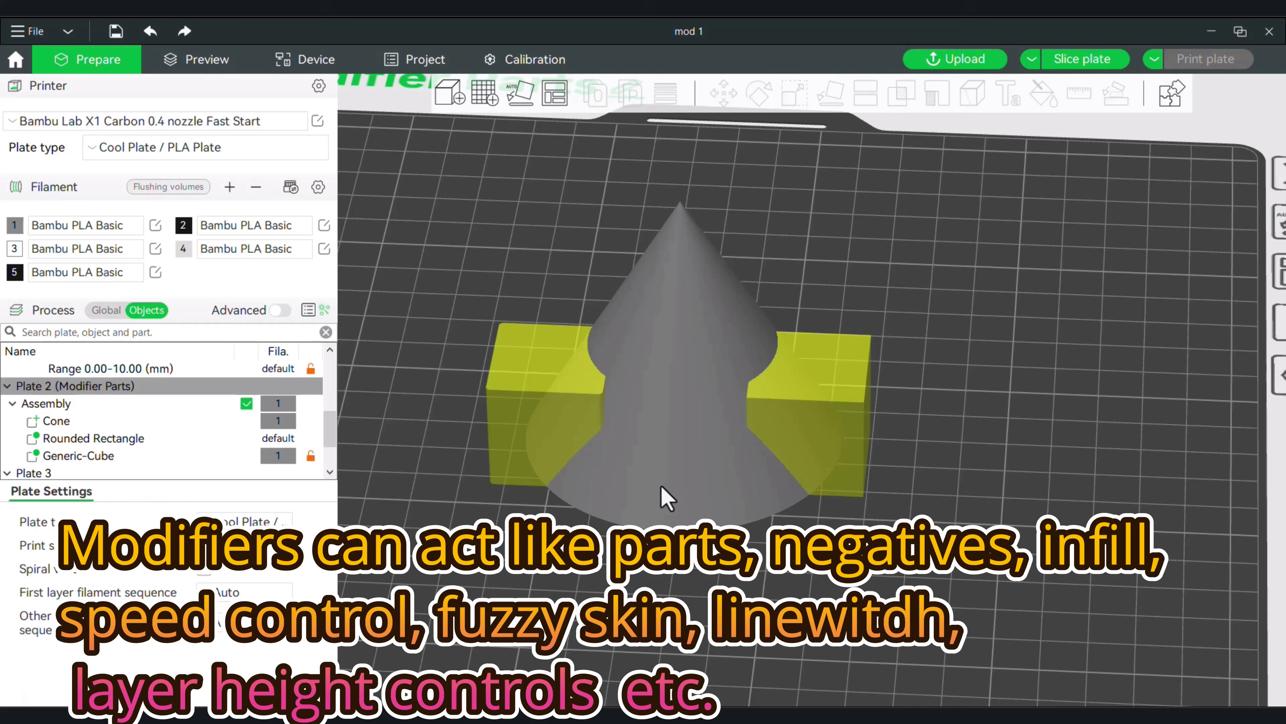
Slice the plate and examine the cone where the cube modifier overlaps it, and return to the model editing view.
left_click(1066, 60)
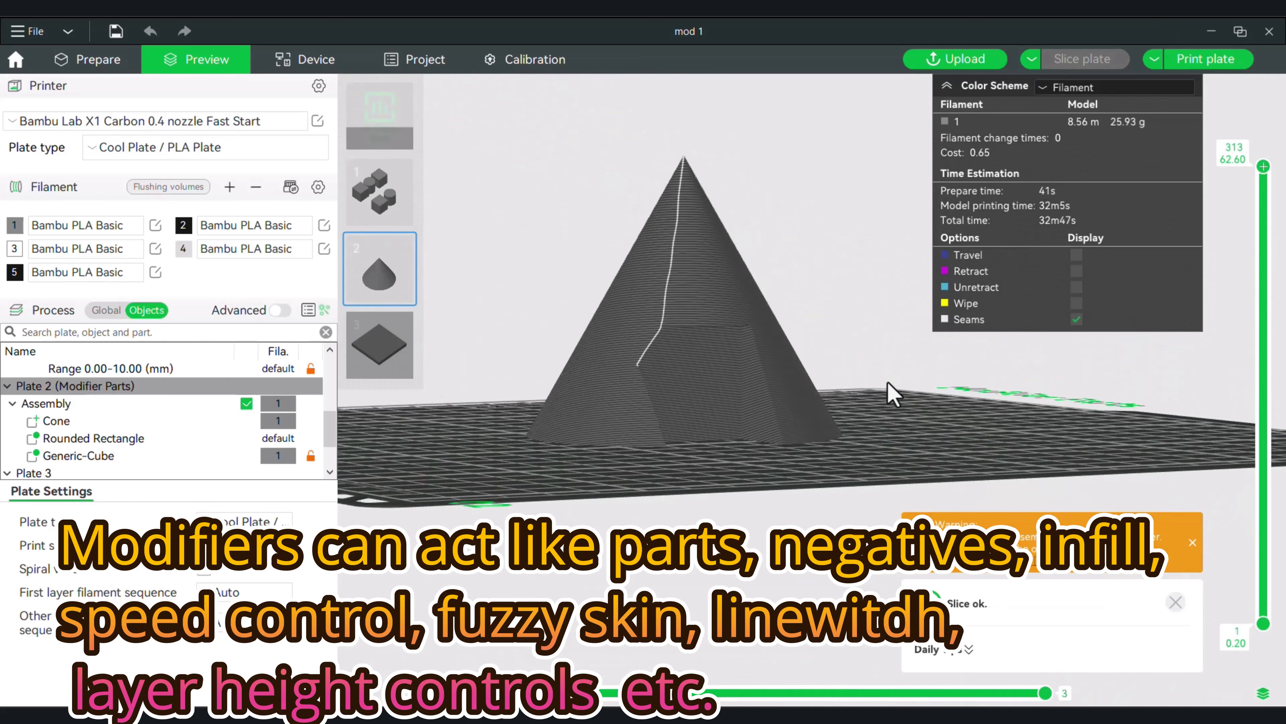
scroll(850, 411, "up", 5)
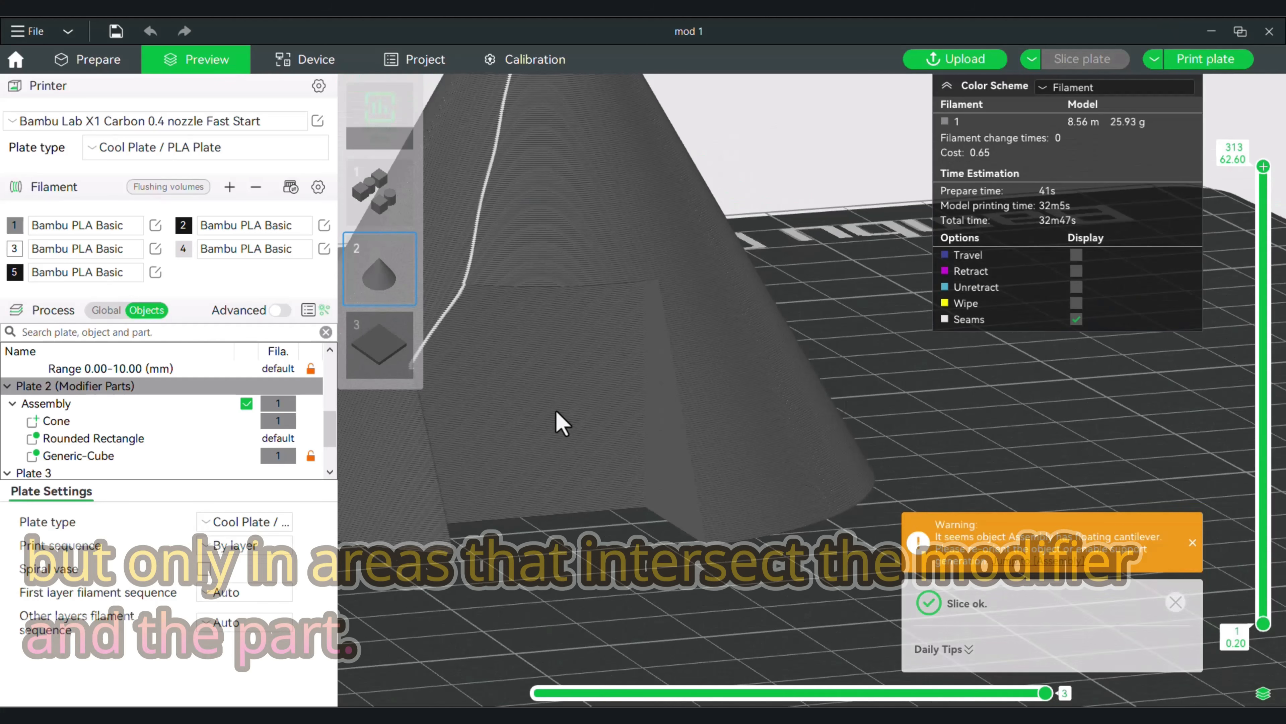
left_click_drag(658, 557, 715, 588)
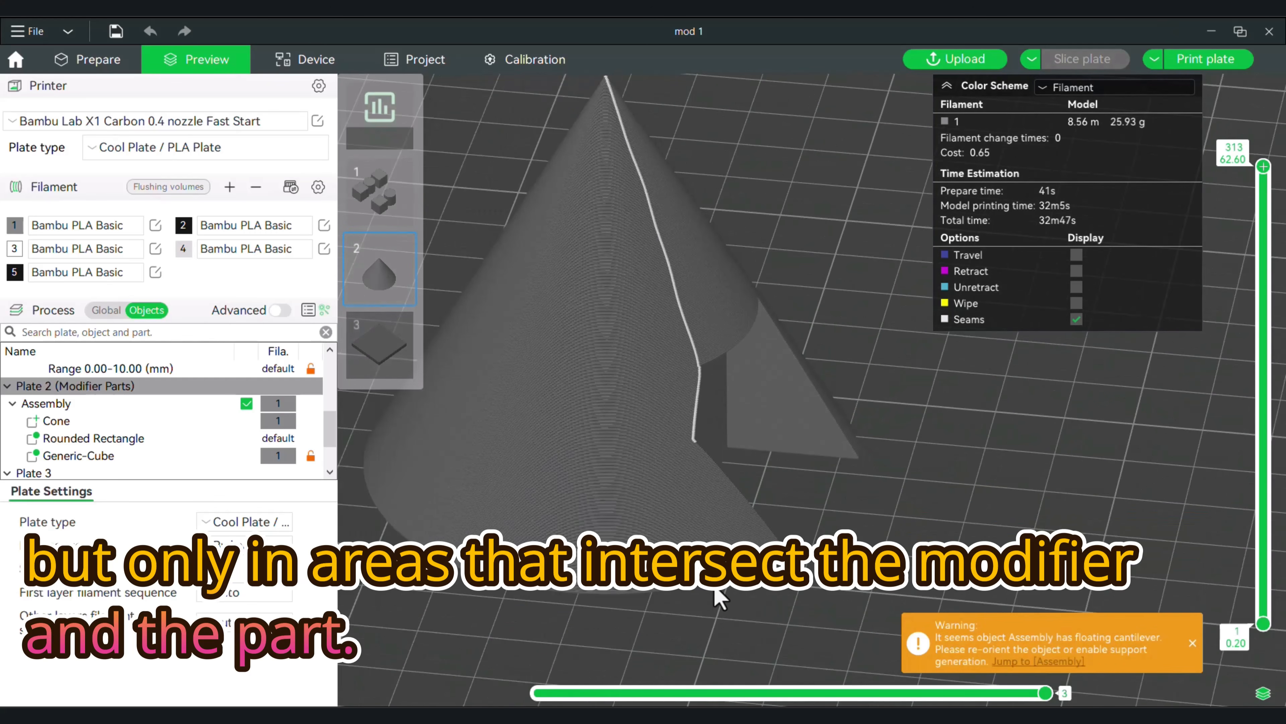
scroll(714, 588, "down", 2)
left_click(90, 61)
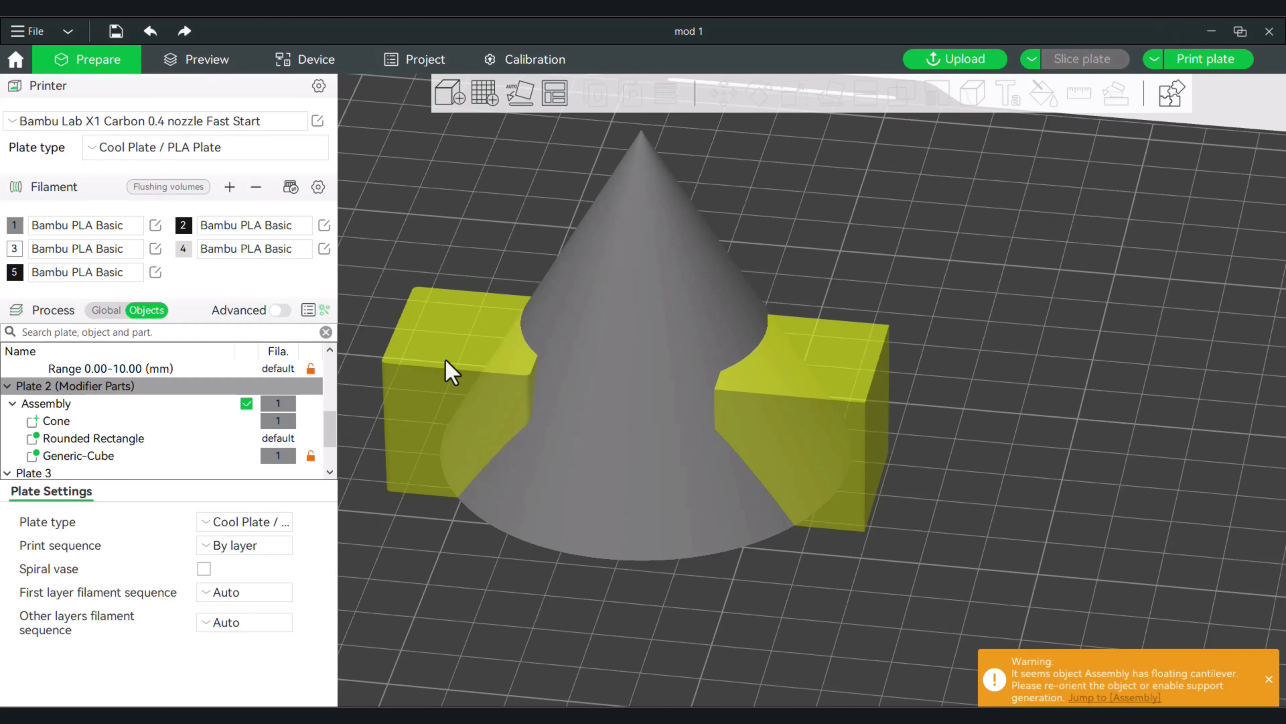
Assign filament 2 to the rounded rectangle modifier.
left_click_drag(444, 509, 469, 590)
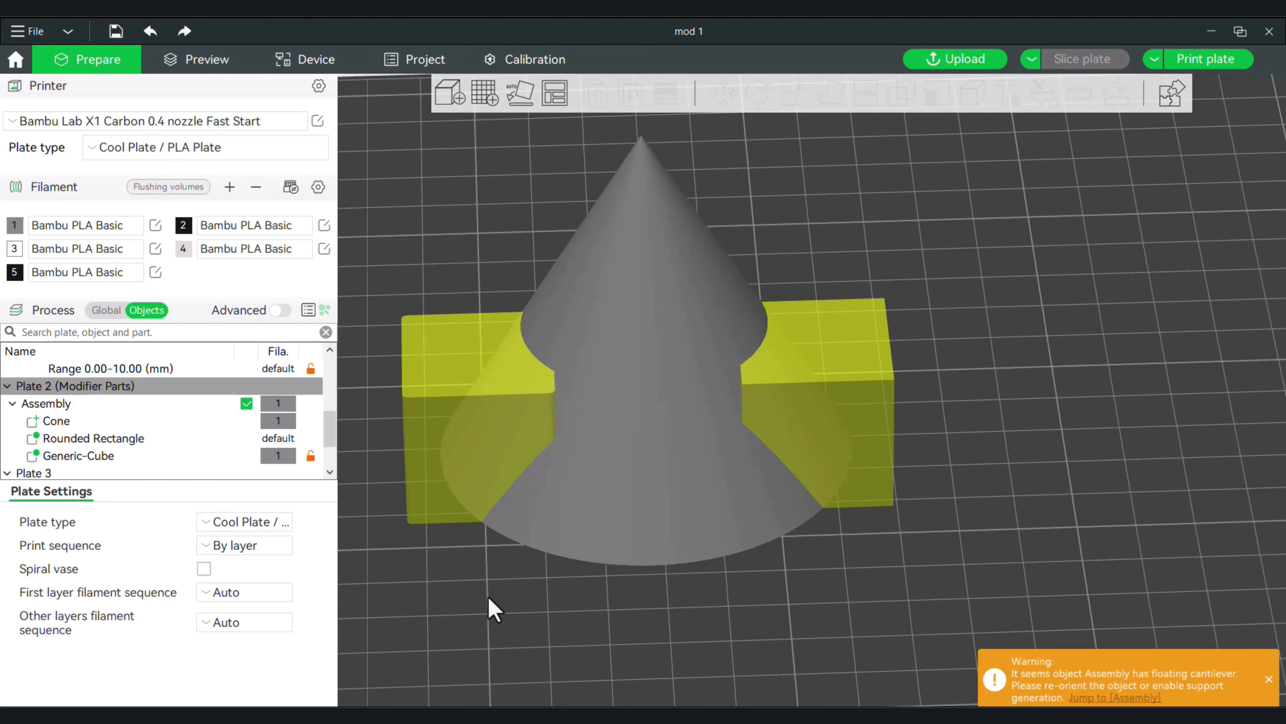
left_click_drag(487, 595, 473, 589)
left_click(103, 441)
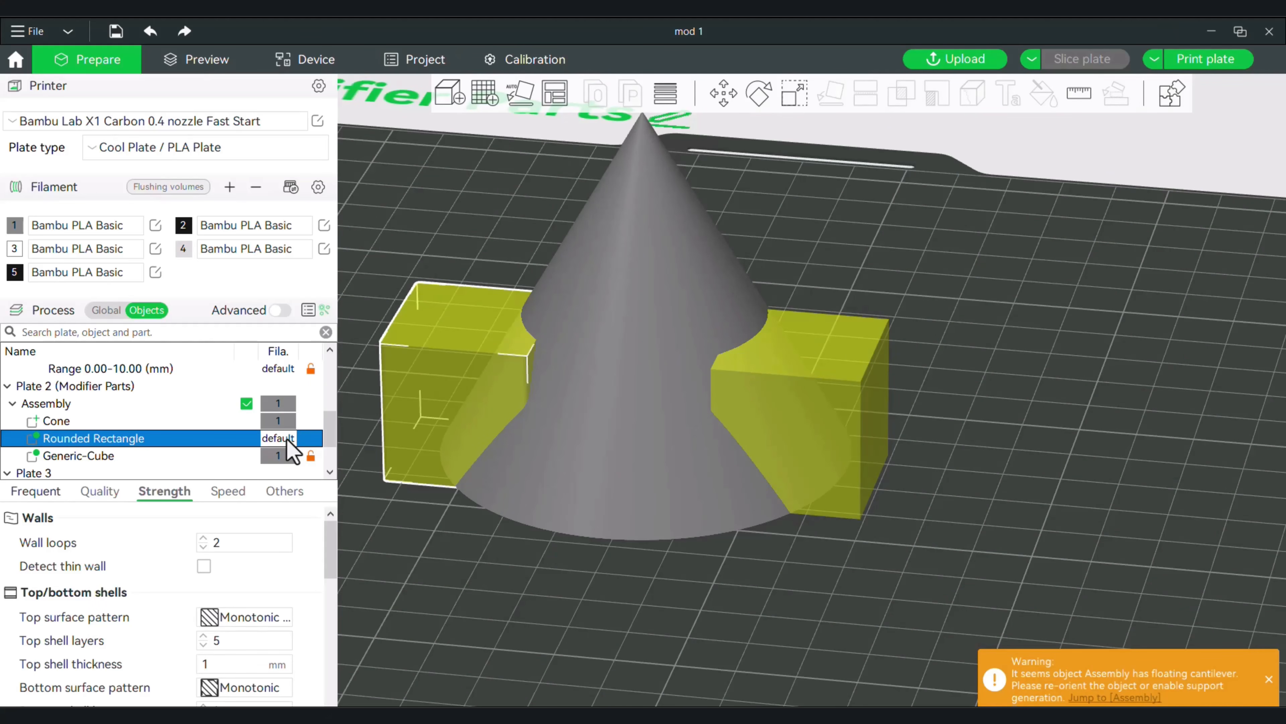
key("2")
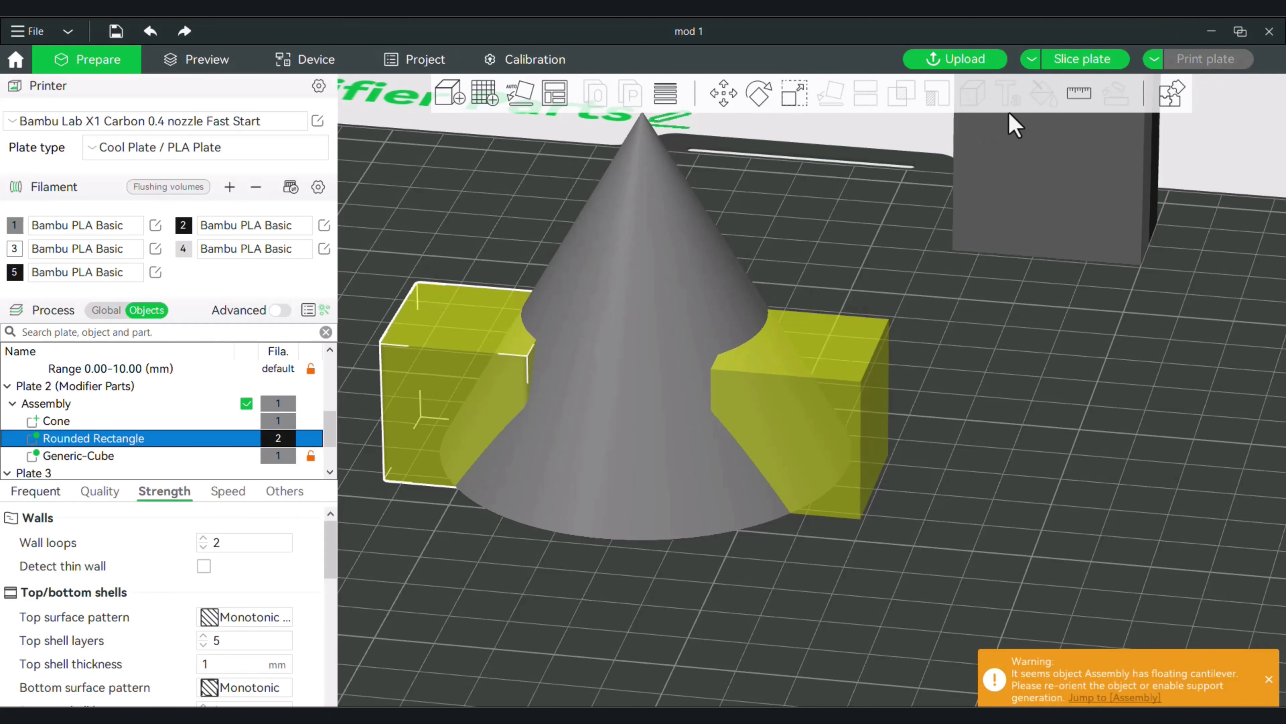
Slice the plate and inspect the filament colour where the rounded rectangle modifier overlaps the cone, and return to the model editing view.
left_click(1074, 65)
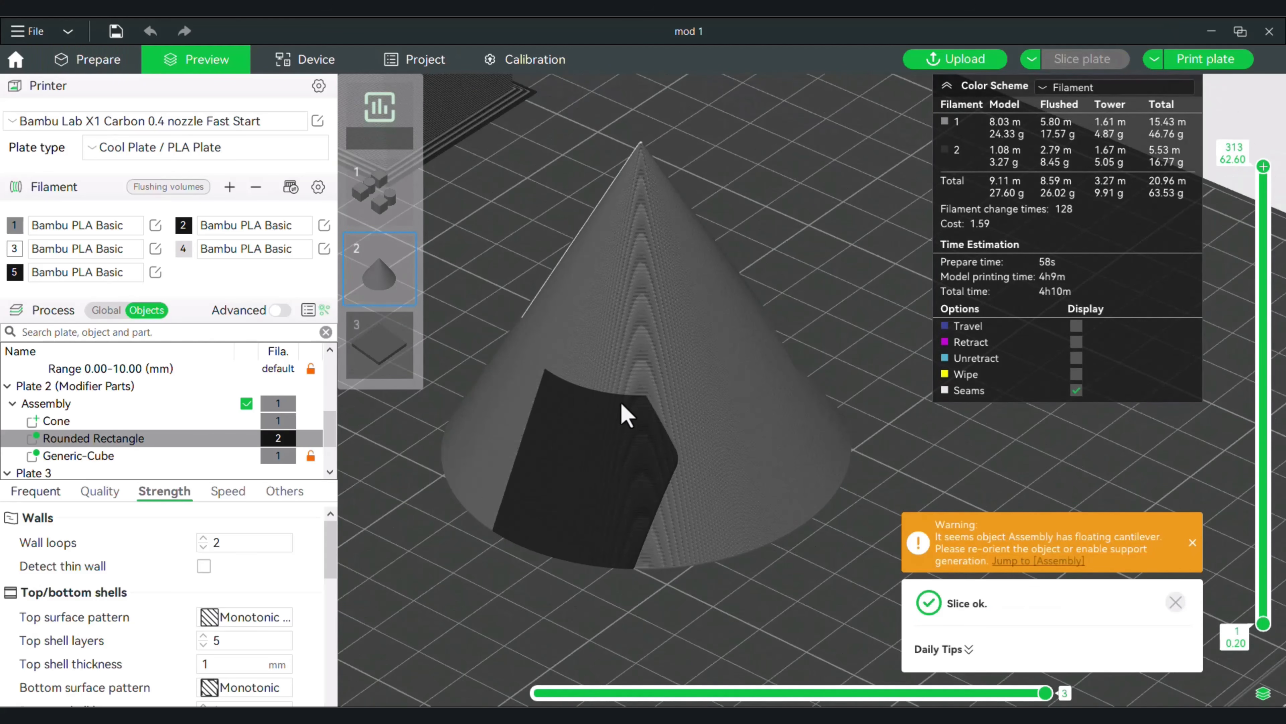
left_click_drag(592, 464, 436, 345)
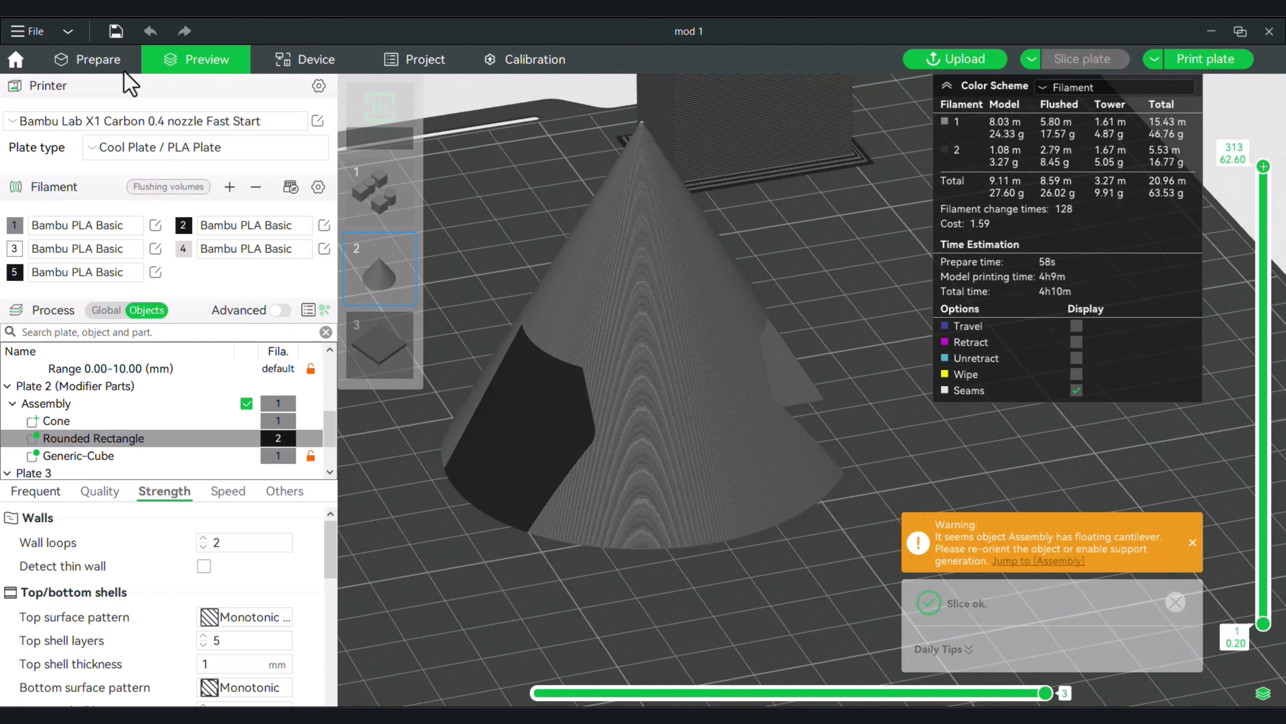
left_click(96, 59)
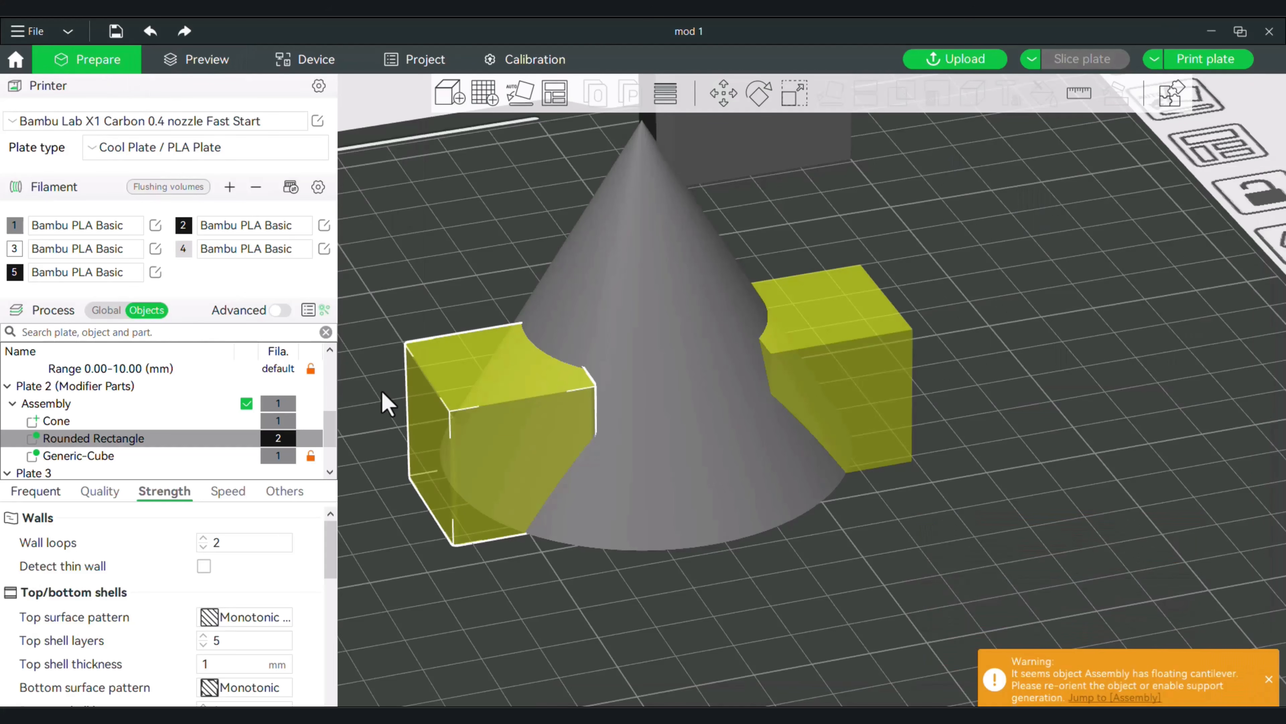
Look through the shapes that can be added to the assembly as a part, and dismiss the options without adding one.
left_click_drag(433, 553, 424, 555)
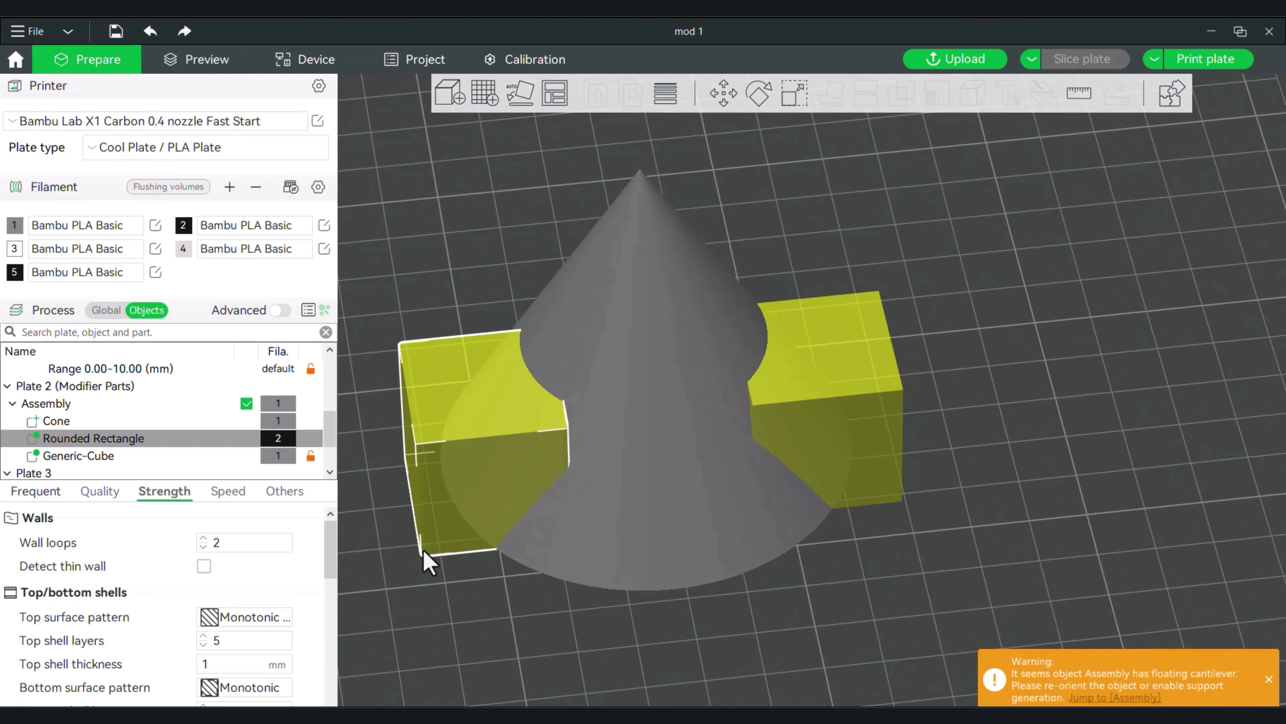
left_click_drag(661, 627, 654, 636)
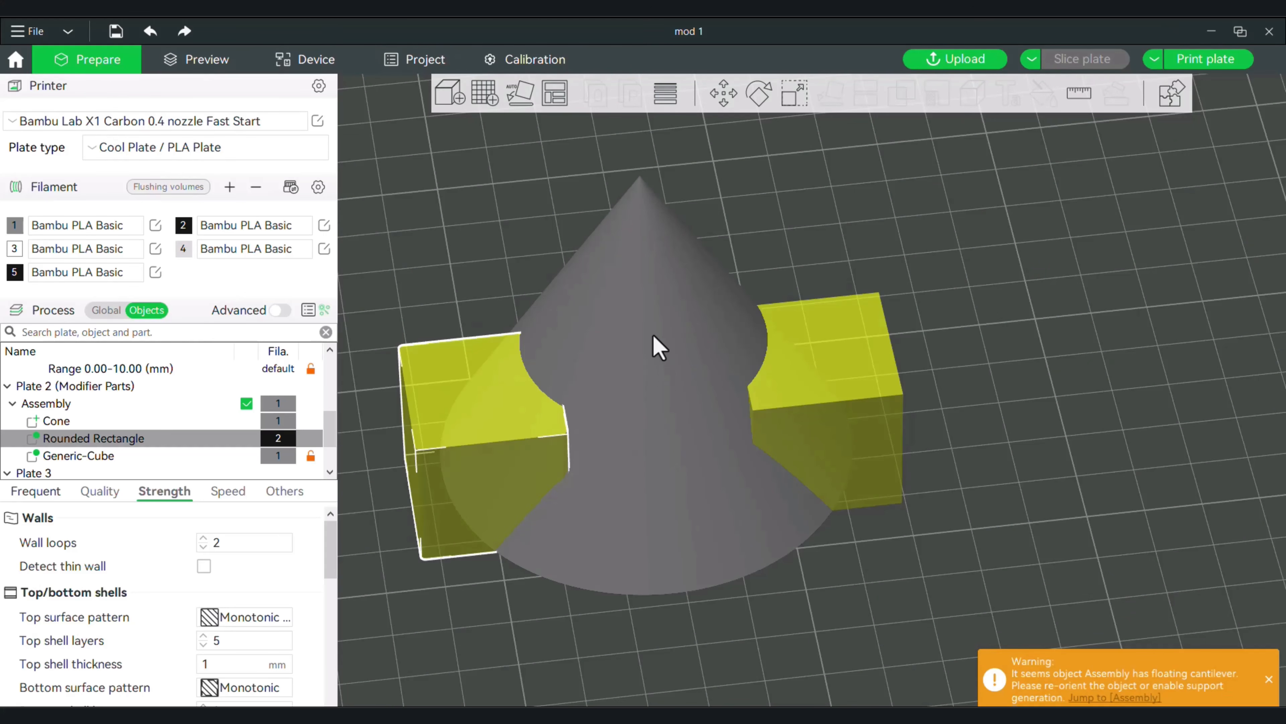
right_click(653, 335)
left_click_drag(1076, 345, 1078, 344)
right_click(662, 306)
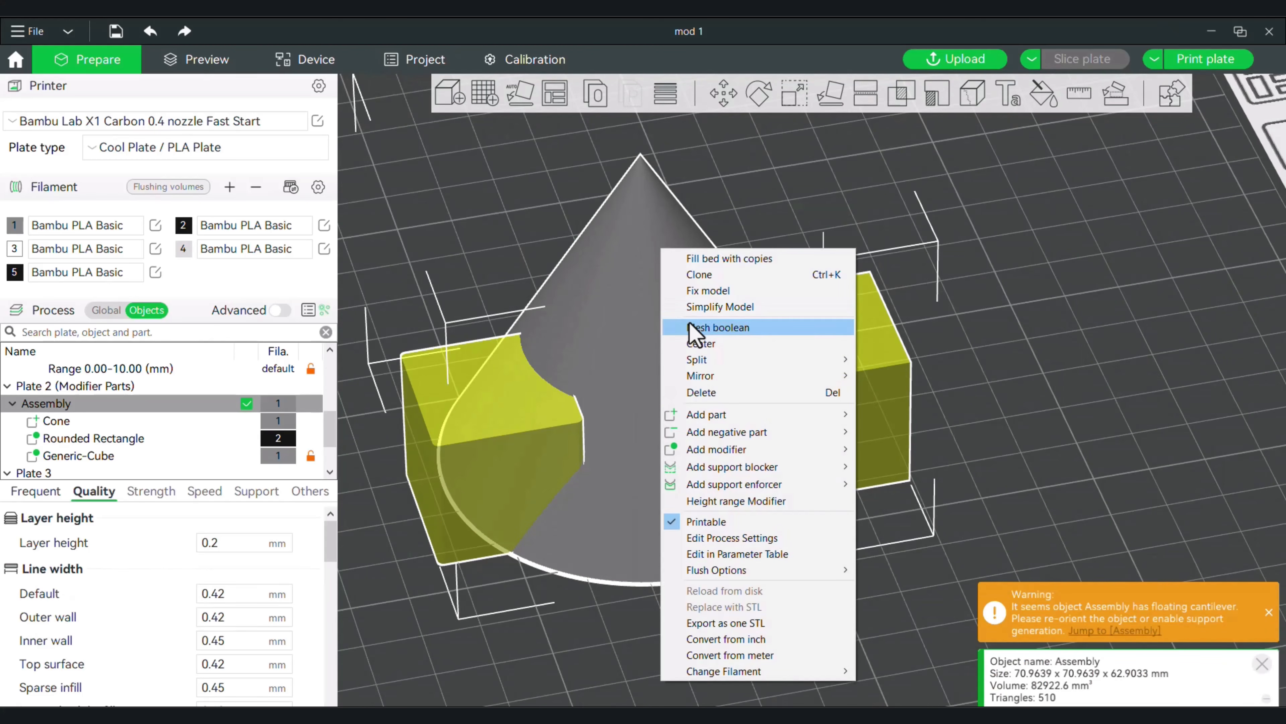
mouse_move(741, 416)
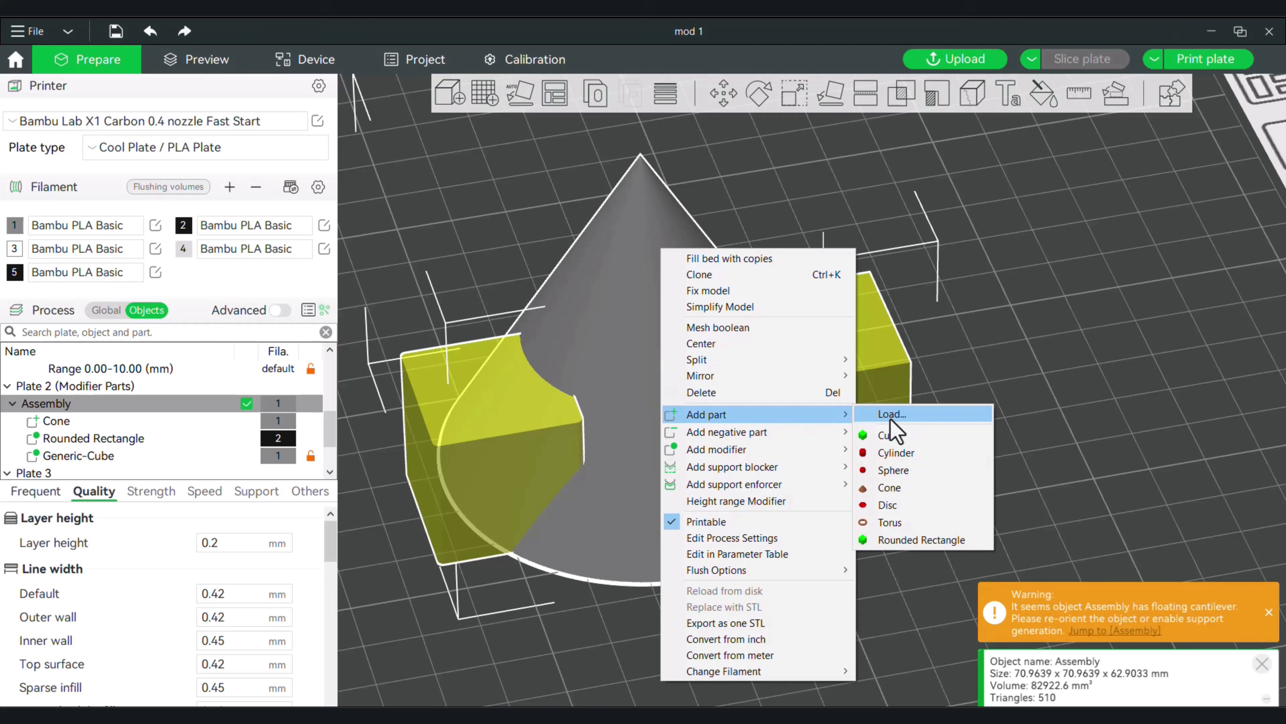
left_click(974, 339)
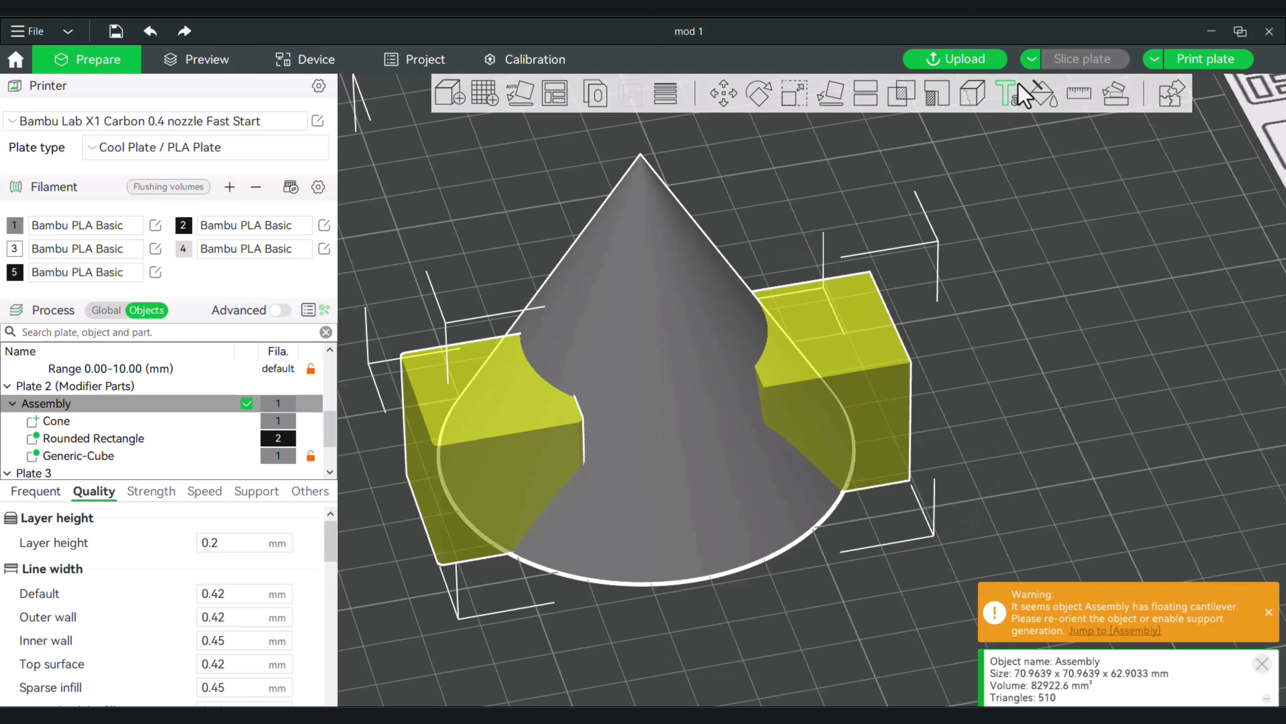
Add the surface text "Hello" to the cone's side above the modifiers and enable Horizontal text for it.
left_click(1014, 93)
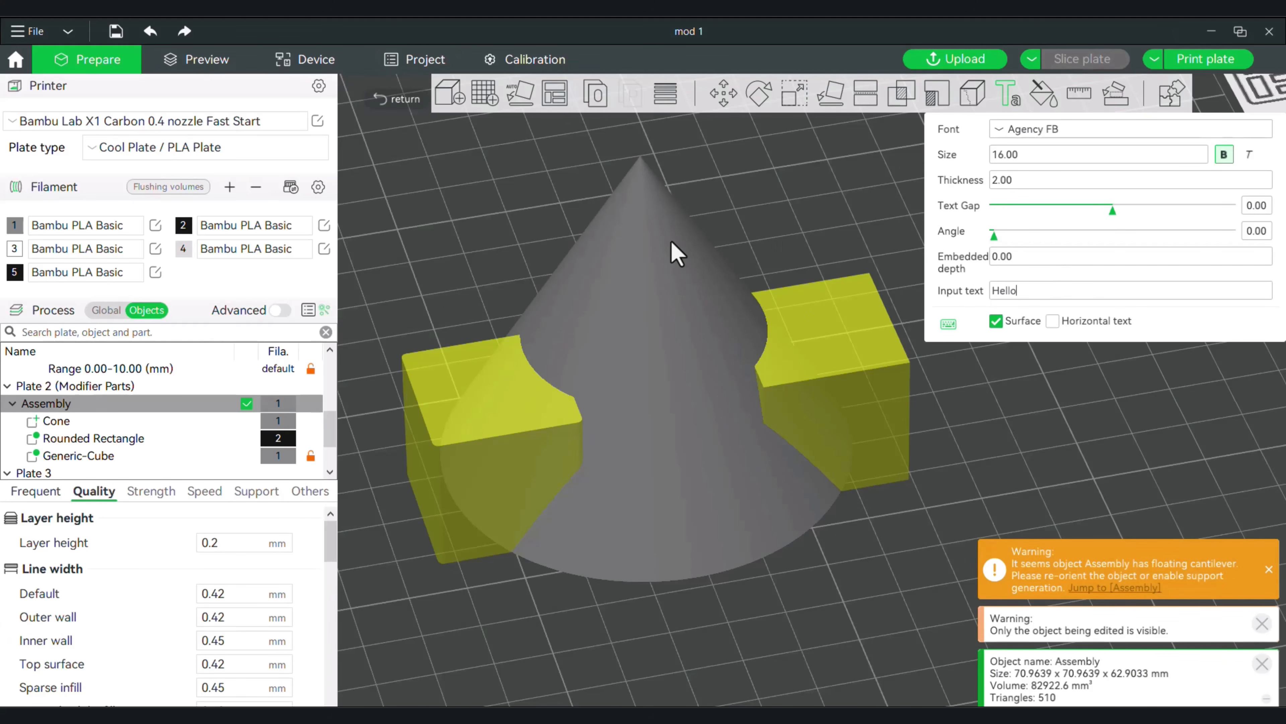
left_click(640, 314)
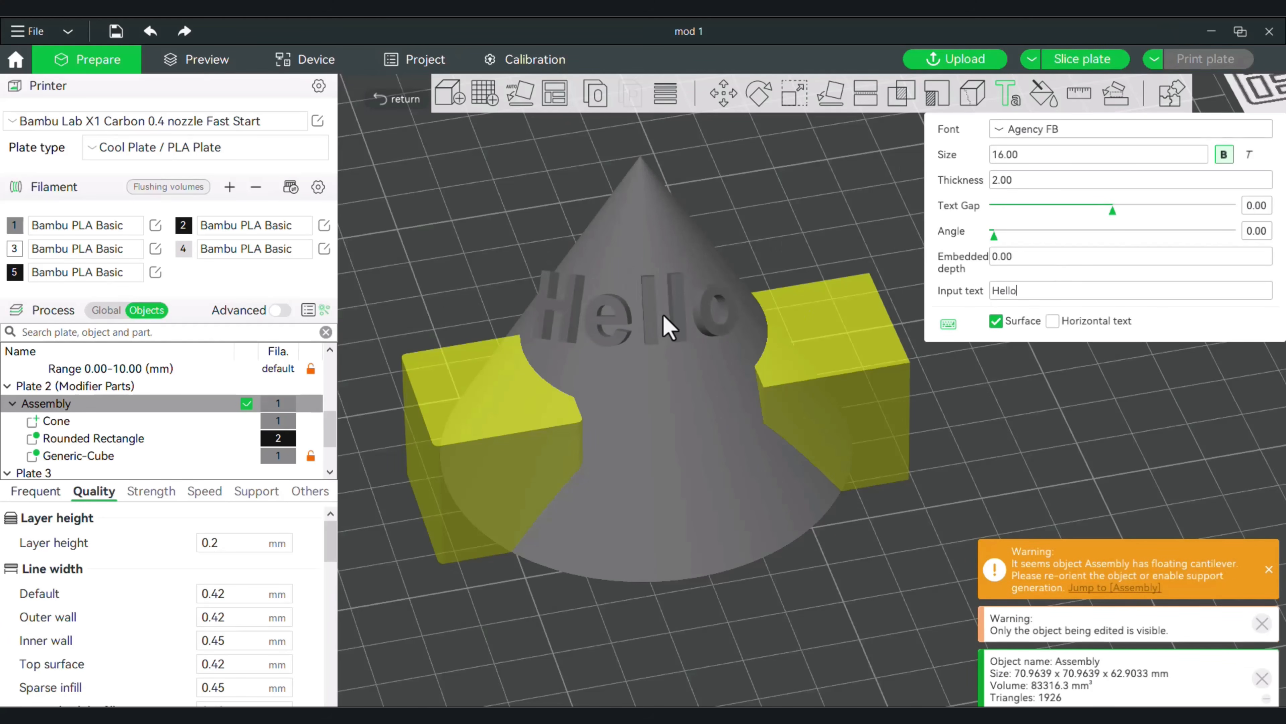
left_click(663, 317)
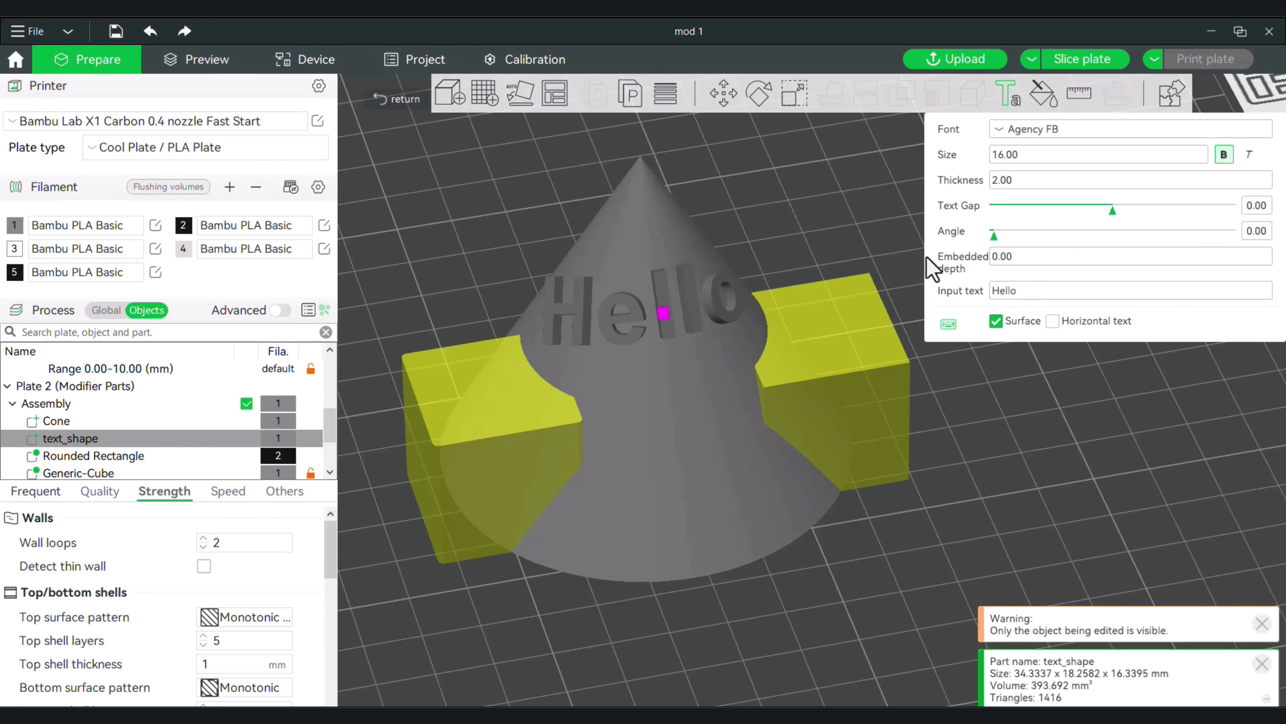
left_click(1053, 322)
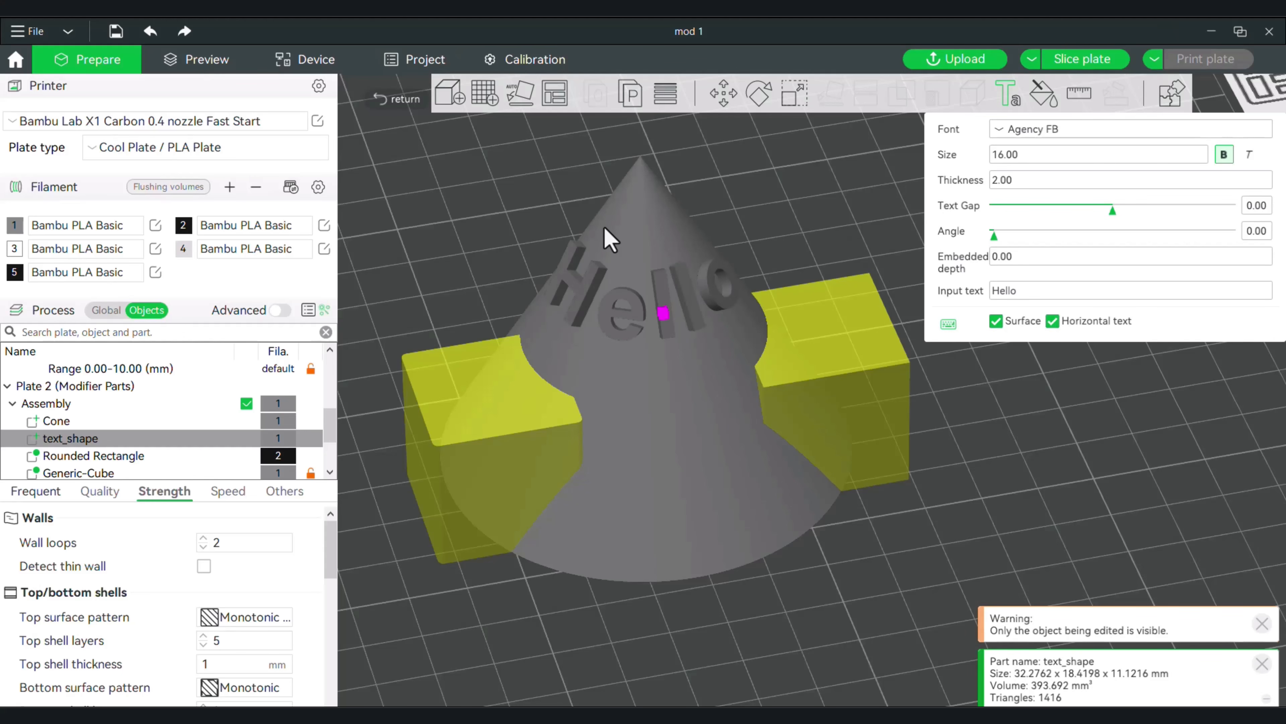
Set the "Hello" text's embedded depth to 2, and slice the plate to inspect the lettering on the cone.
mouse_move(802, 218)
left_mouse_down()
mouse_move(776, 215)
mouse_move(804, 220)
left_mouse_up()
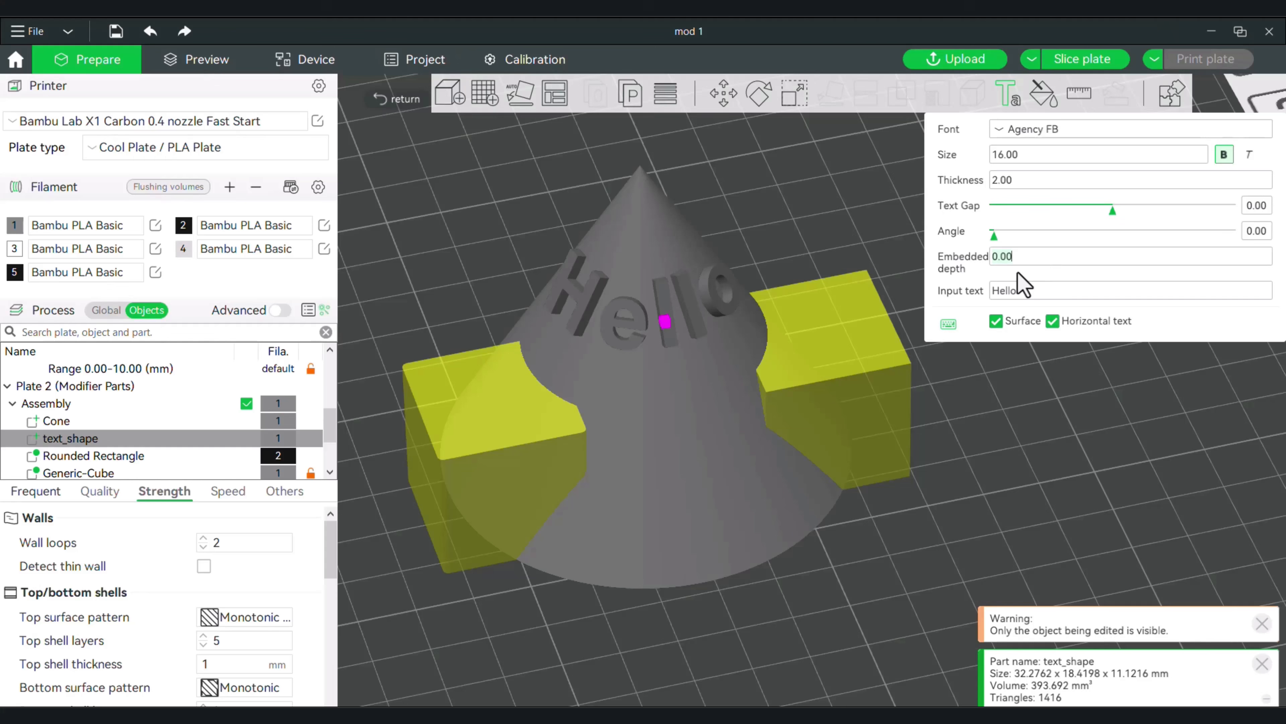
type("1")
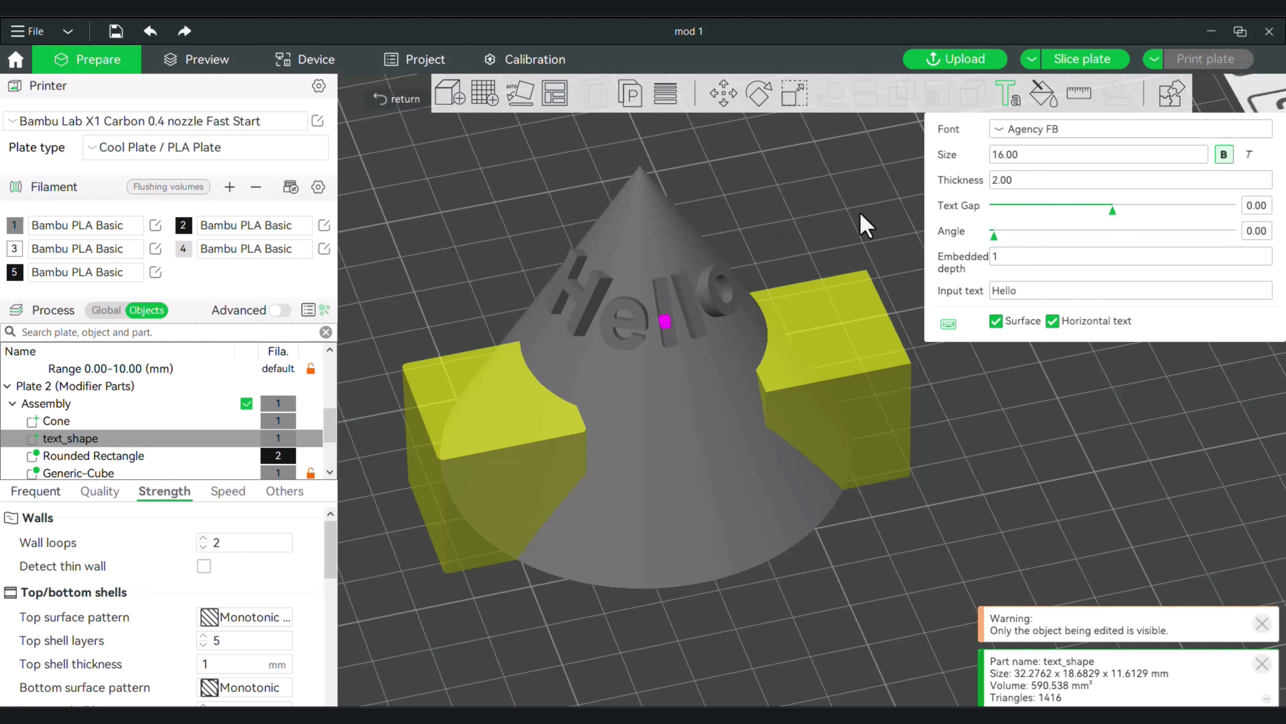
key("BackSpace")
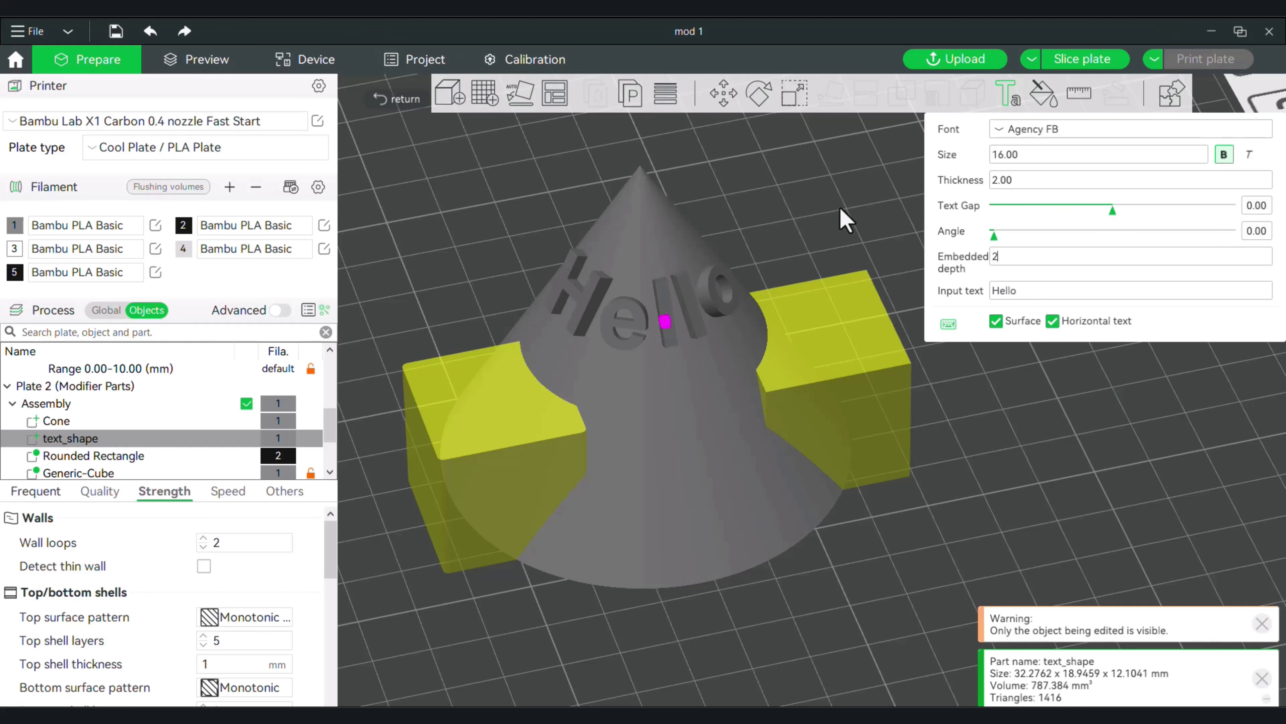
left_click(804, 199)
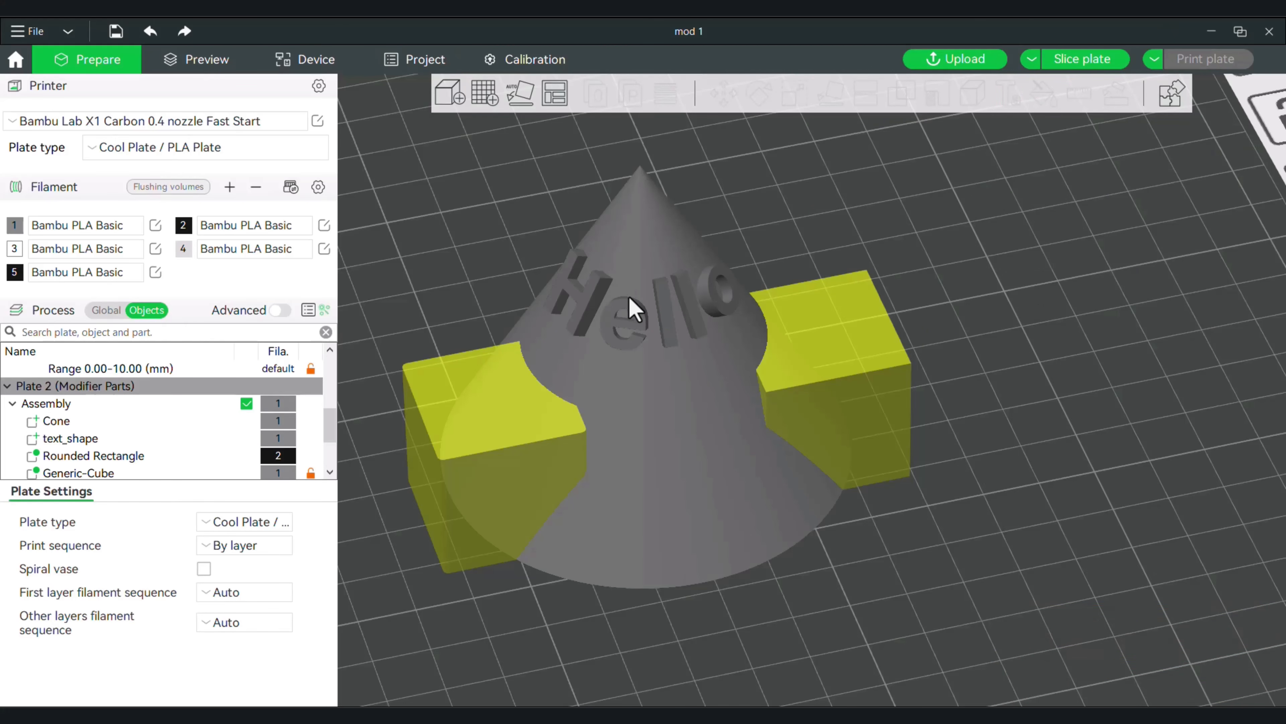
left_click(1088, 60)
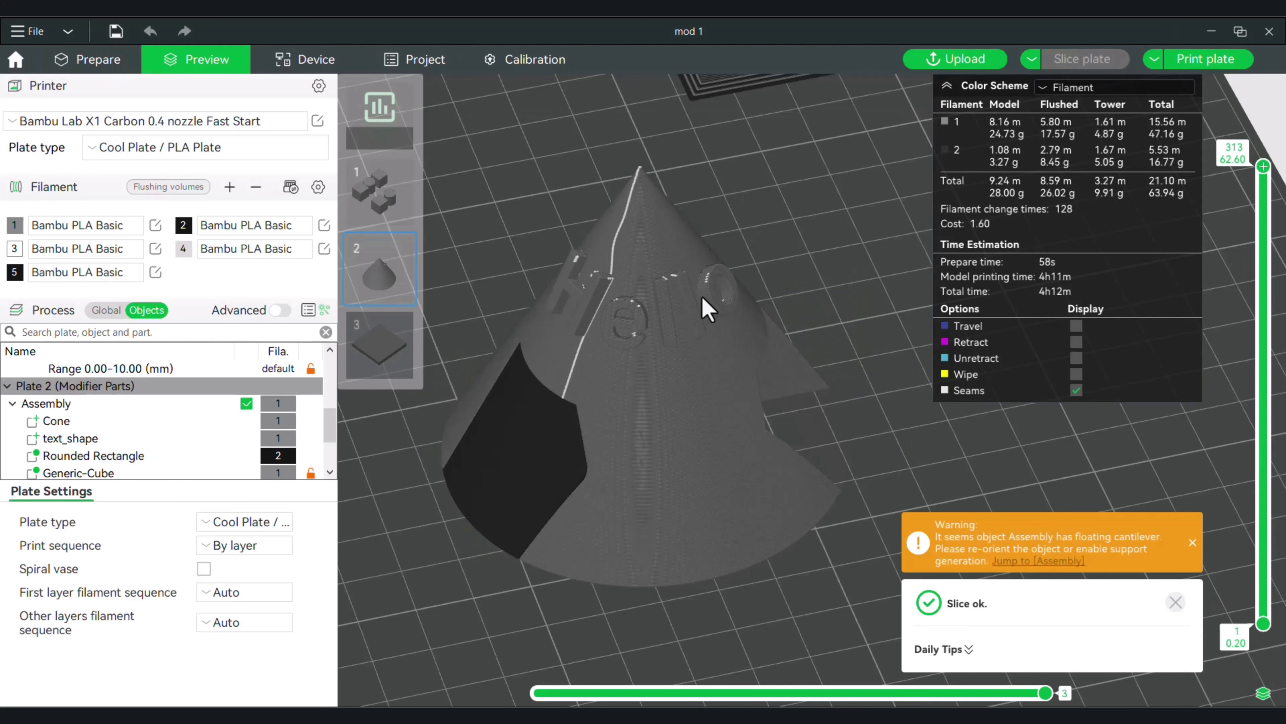
left_click(95, 58)
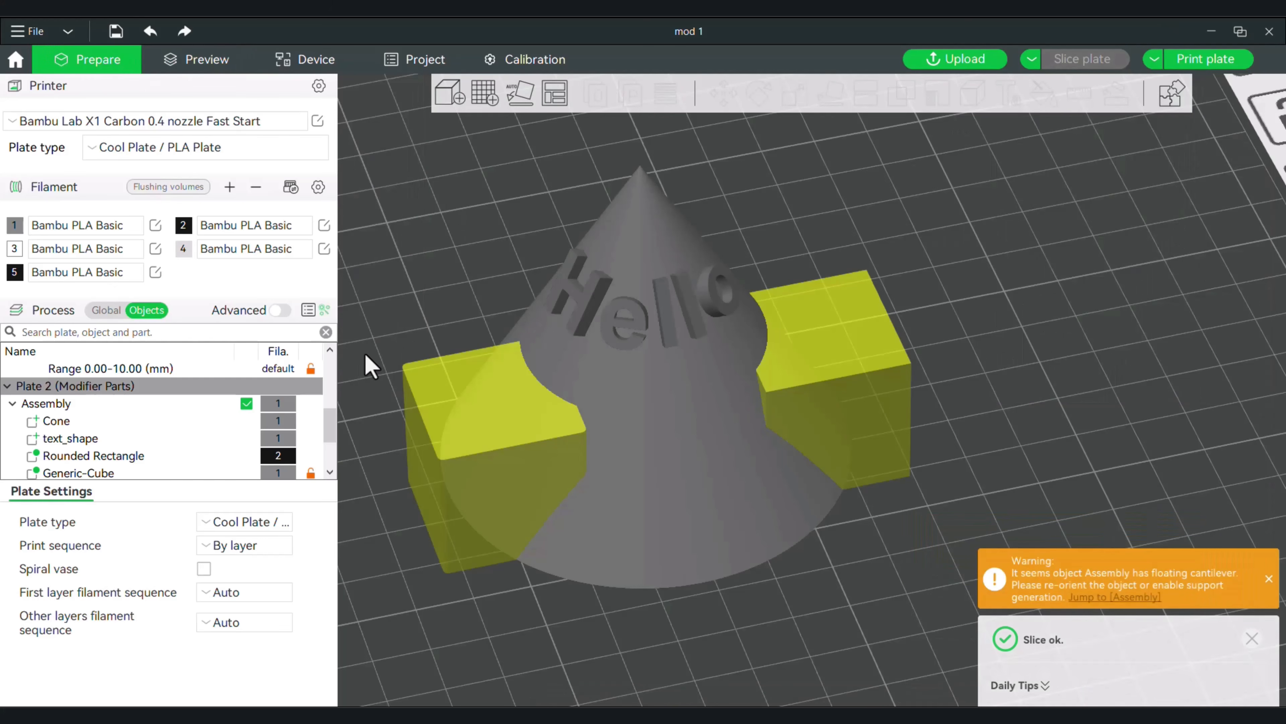
Change the part type of the "Hello" text from Part to Modifier.
left_click(75, 442)
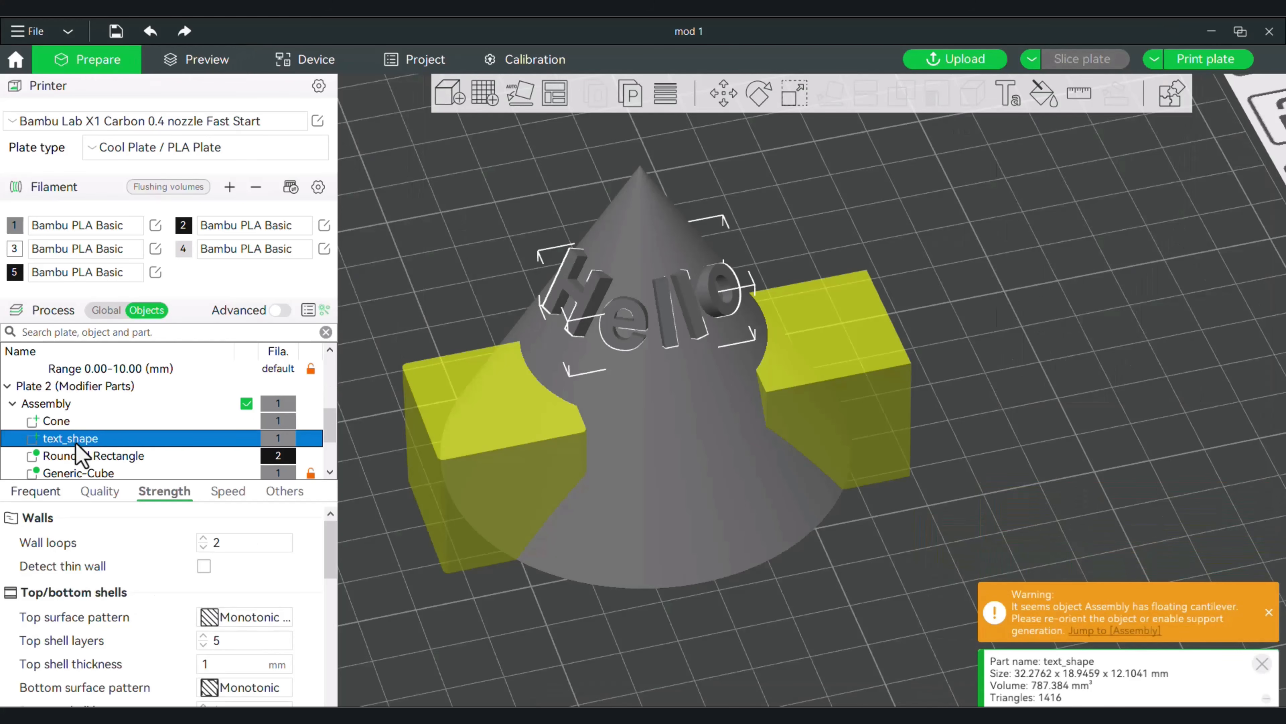
right_click(75, 443)
left_click(200, 573)
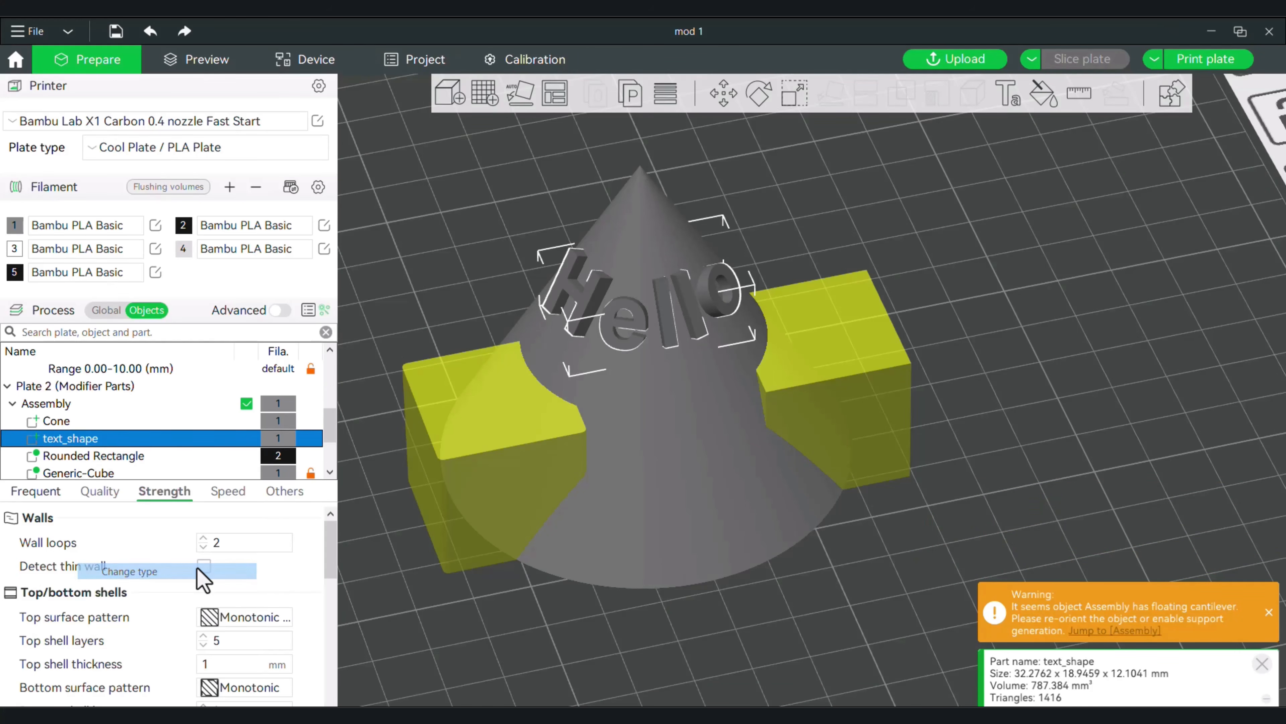
left_click(566, 345)
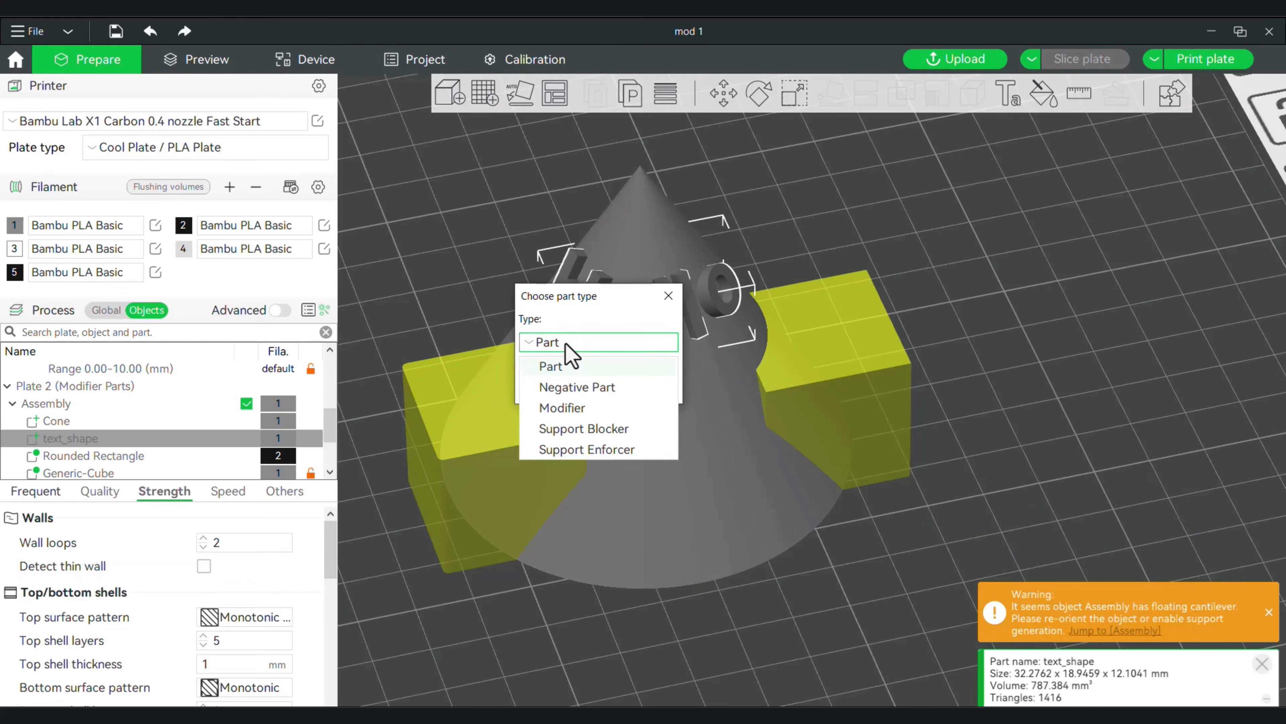
left_click(587, 409)
left_click(575, 387)
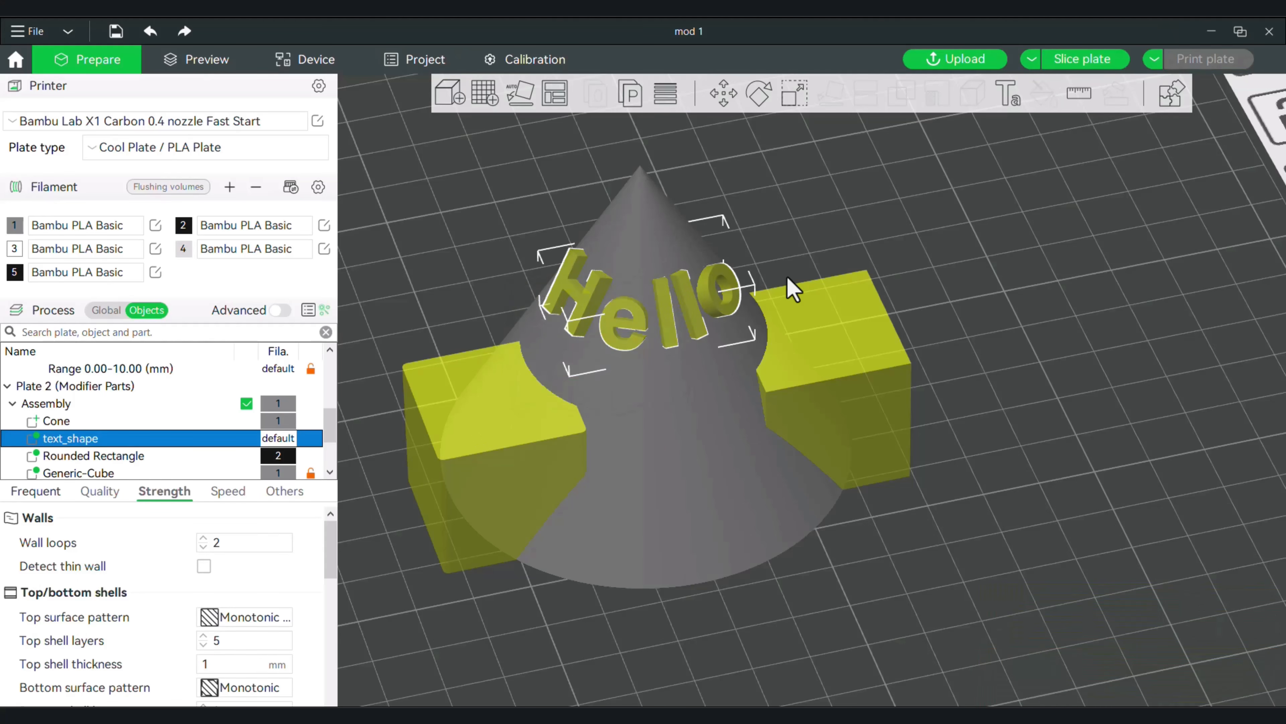
Slice the plate to inspect how the text modifier affects the cone's surface, and return to the model editing view.
left_click_drag(844, 204, 841, 210)
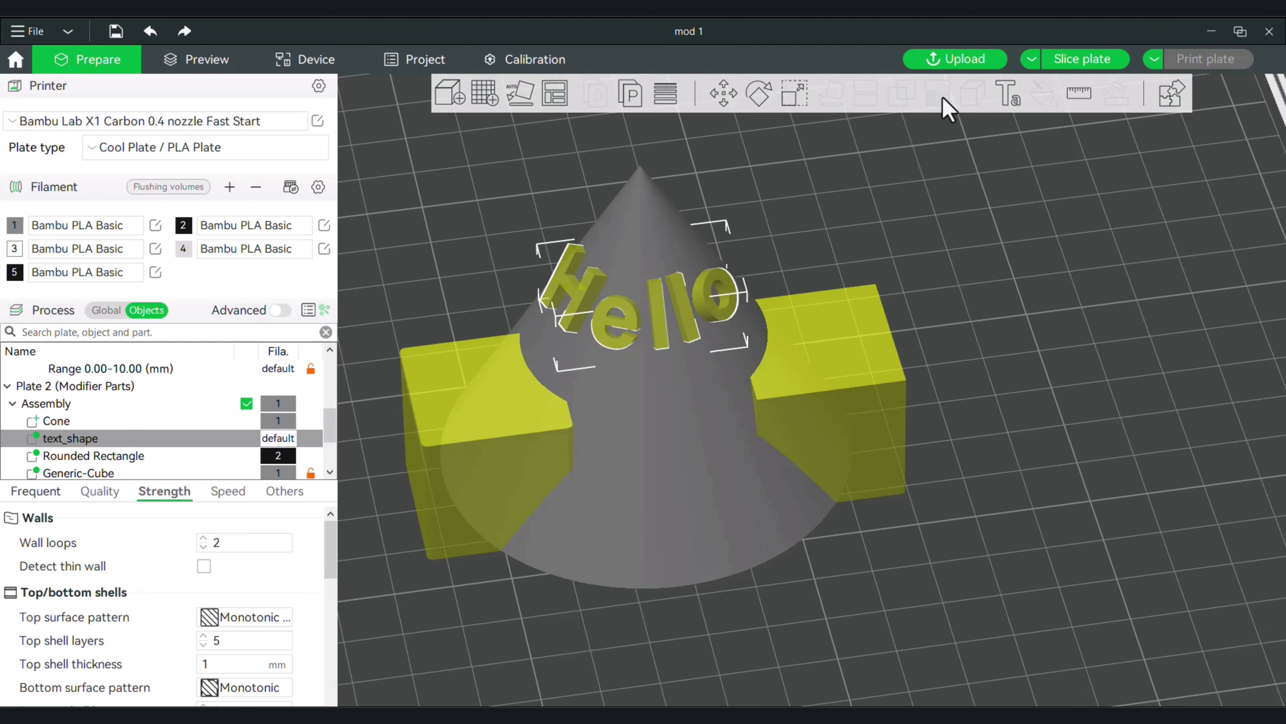
left_click(1109, 61)
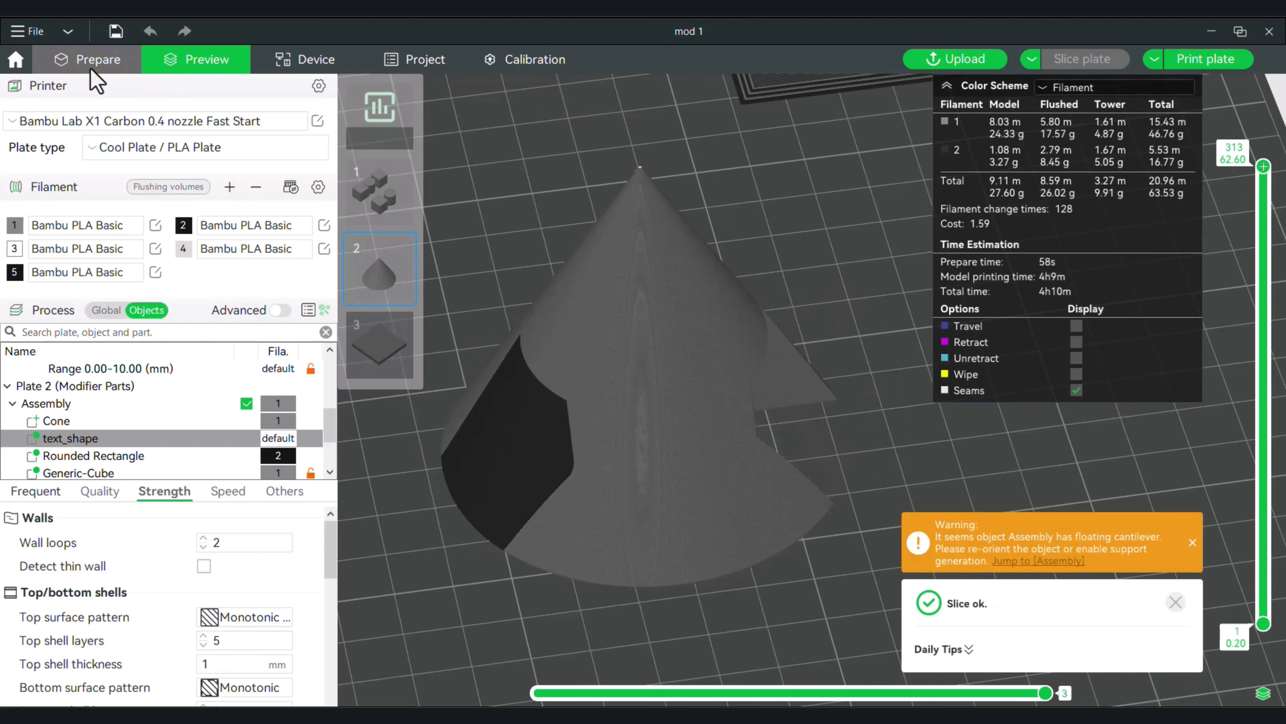
left_click(98, 61)
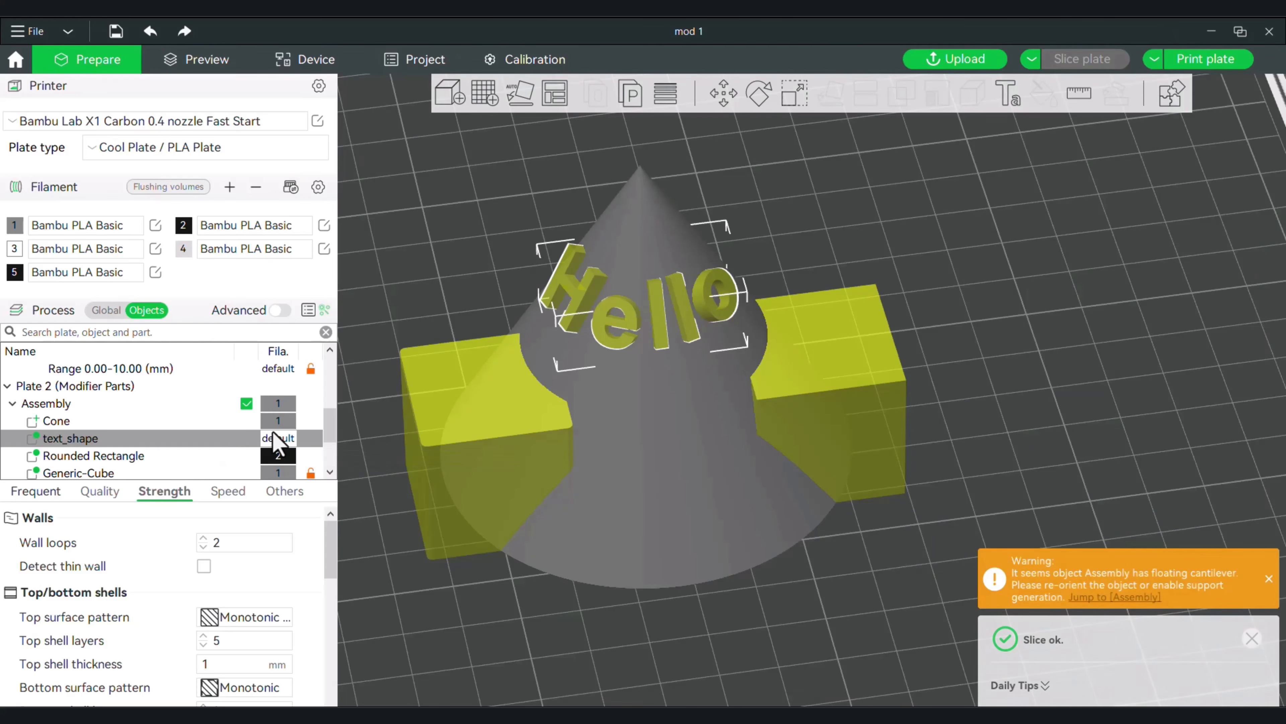
Assign filament 2 to the text modifier, and slice the plate to inspect the colour of the lettering on the cone.
key("2")
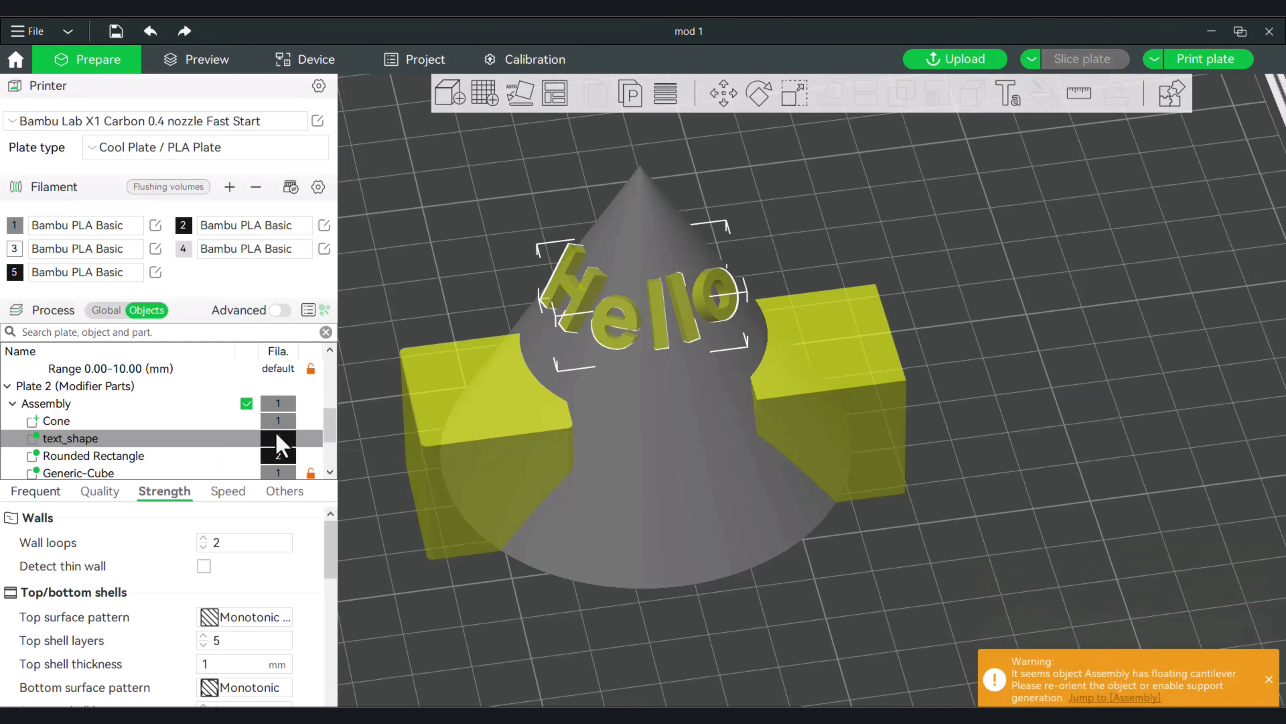
left_click(1061, 68)
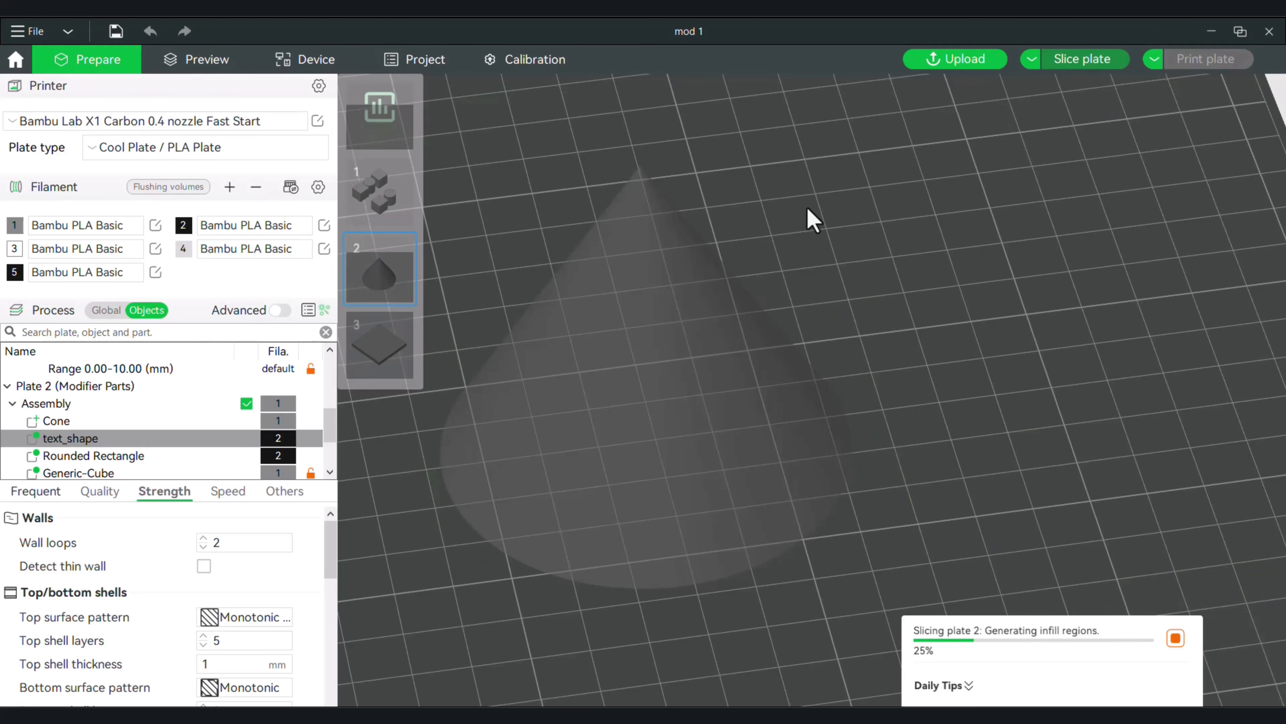
scroll(765, 223, "up", 3)
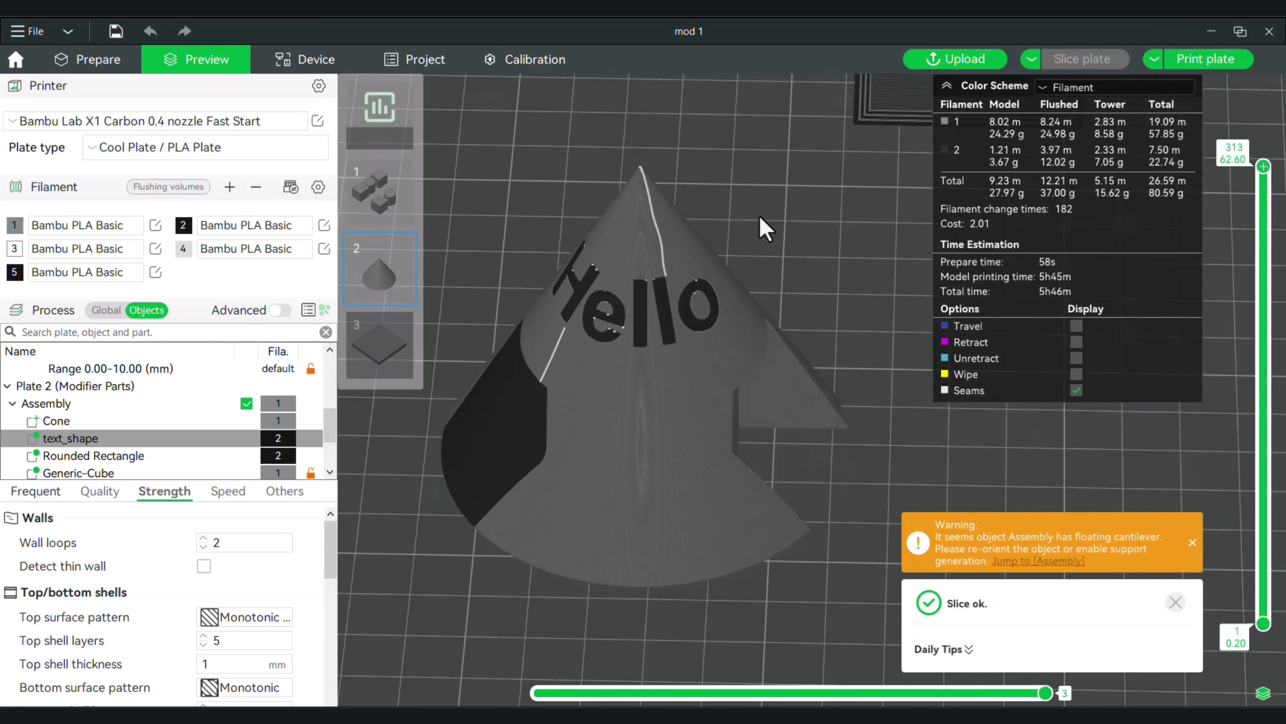
scroll(623, 296, "up", 2)
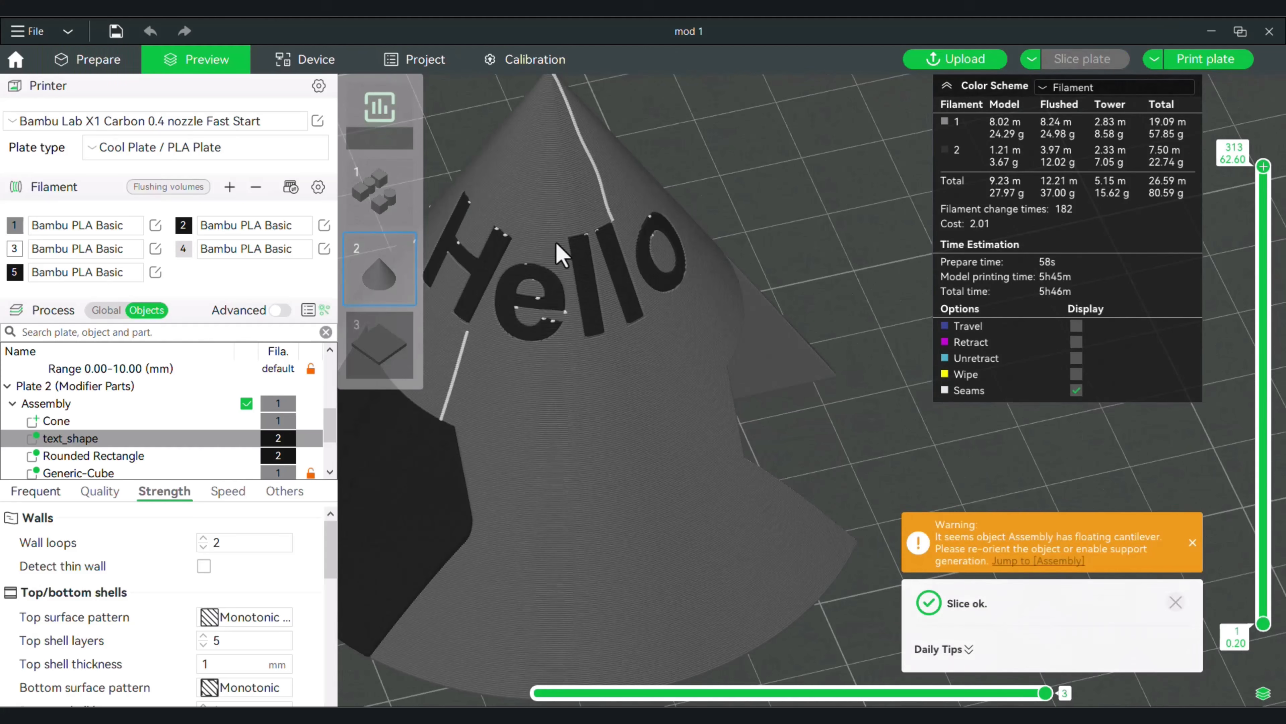
mouse_move(690, 193)
left_mouse_down()
mouse_move(764, 178)
mouse_move(696, 190)
left_mouse_up()
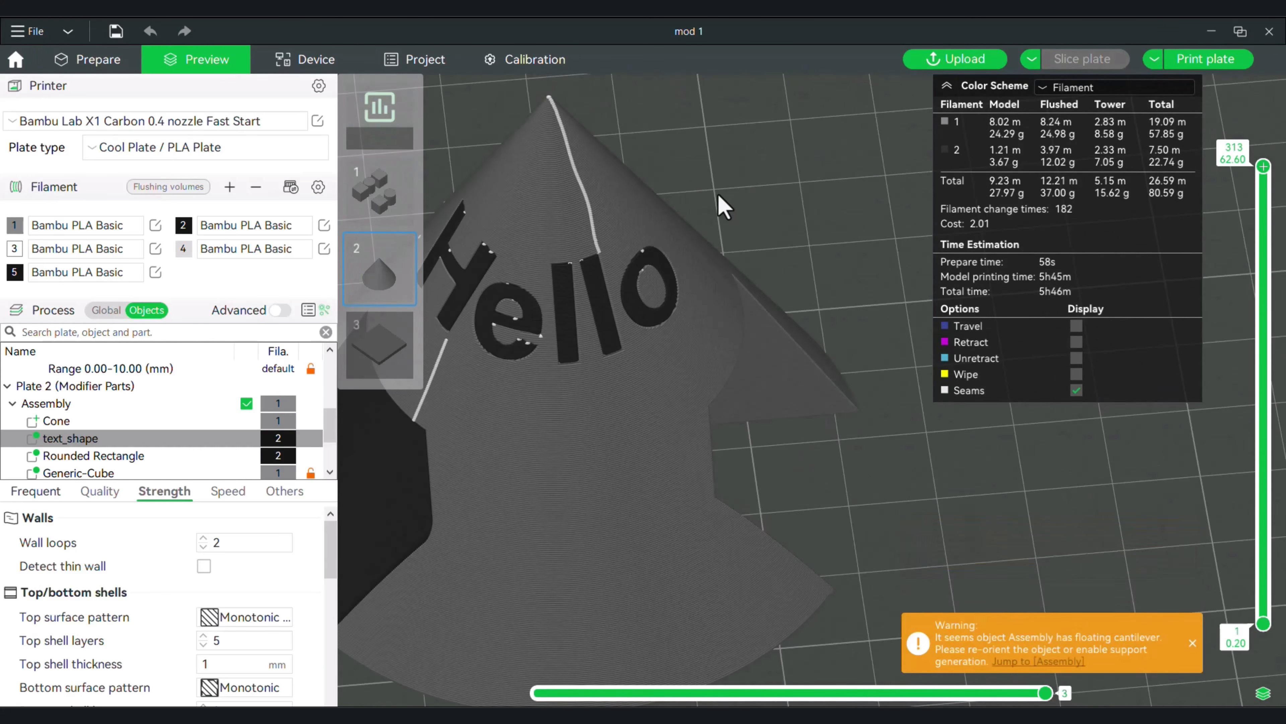
scroll(717, 200, "down", 3)
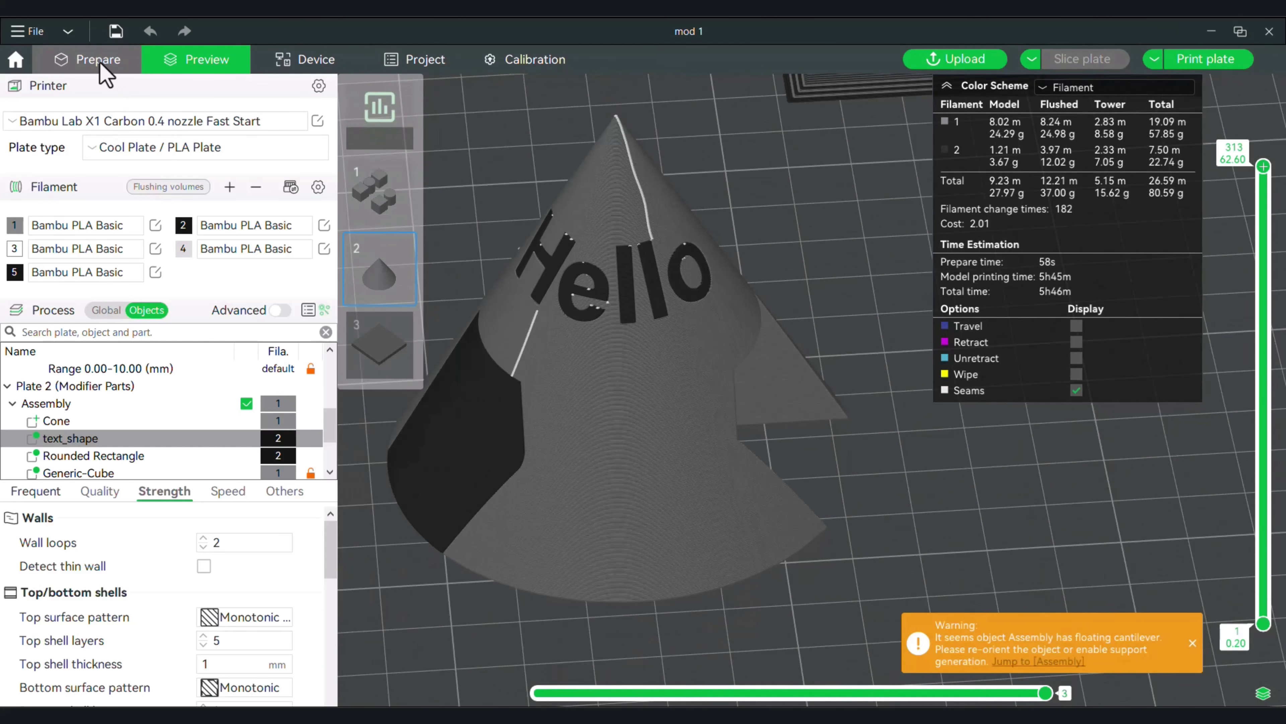
left_click(60, 57)
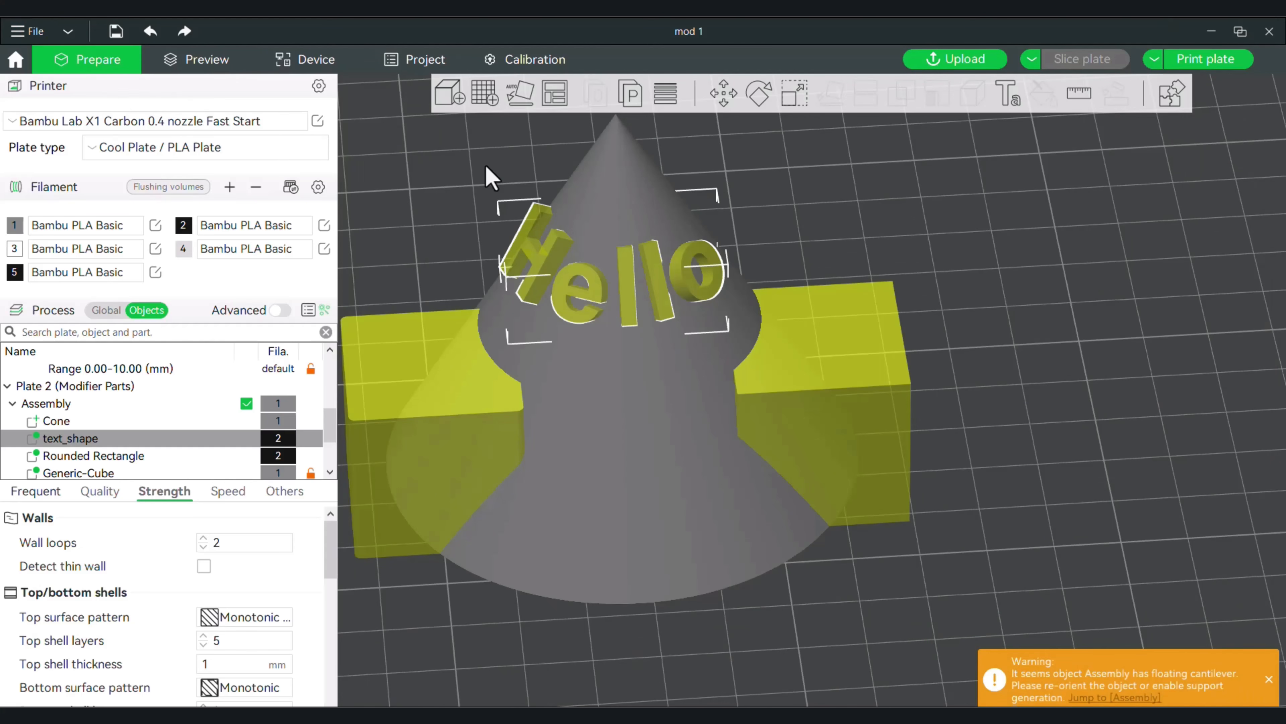
Open the colour painting tool on the assembly to check which parts can be painted, and leave it without painting.
left_click_drag(804, 234, 824, 259)
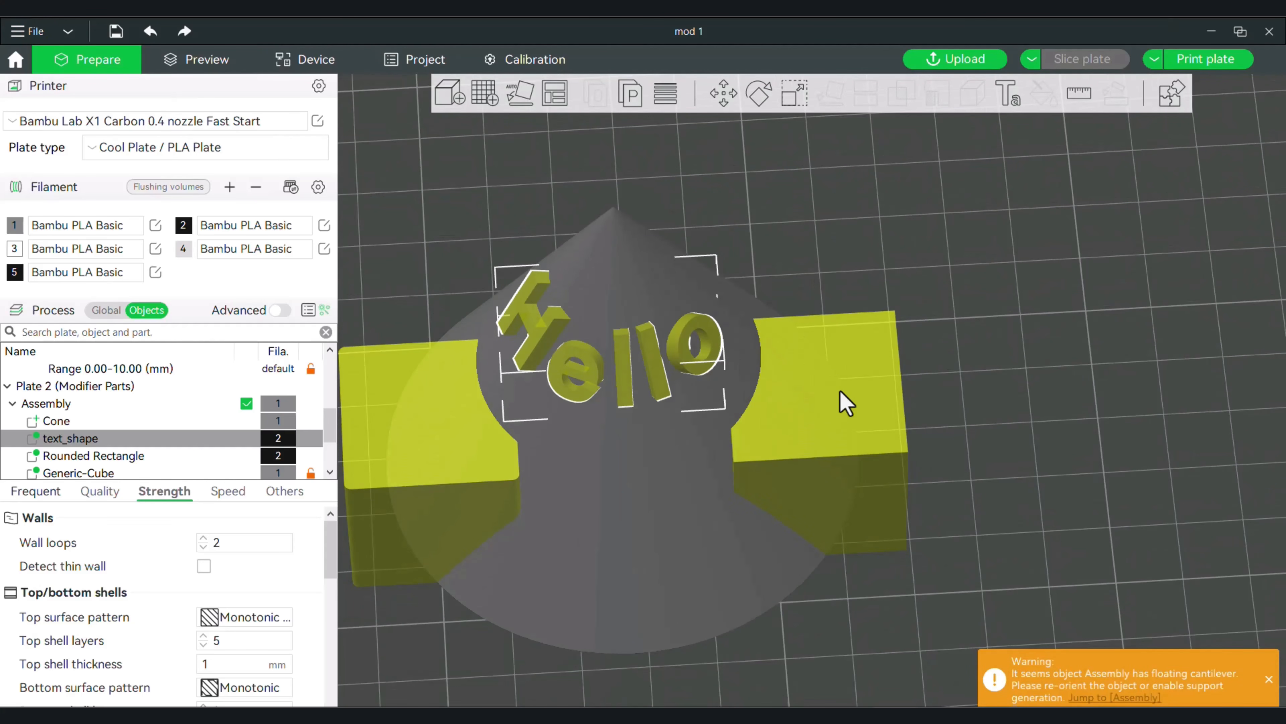
left_click_drag(932, 370, 785, 431)
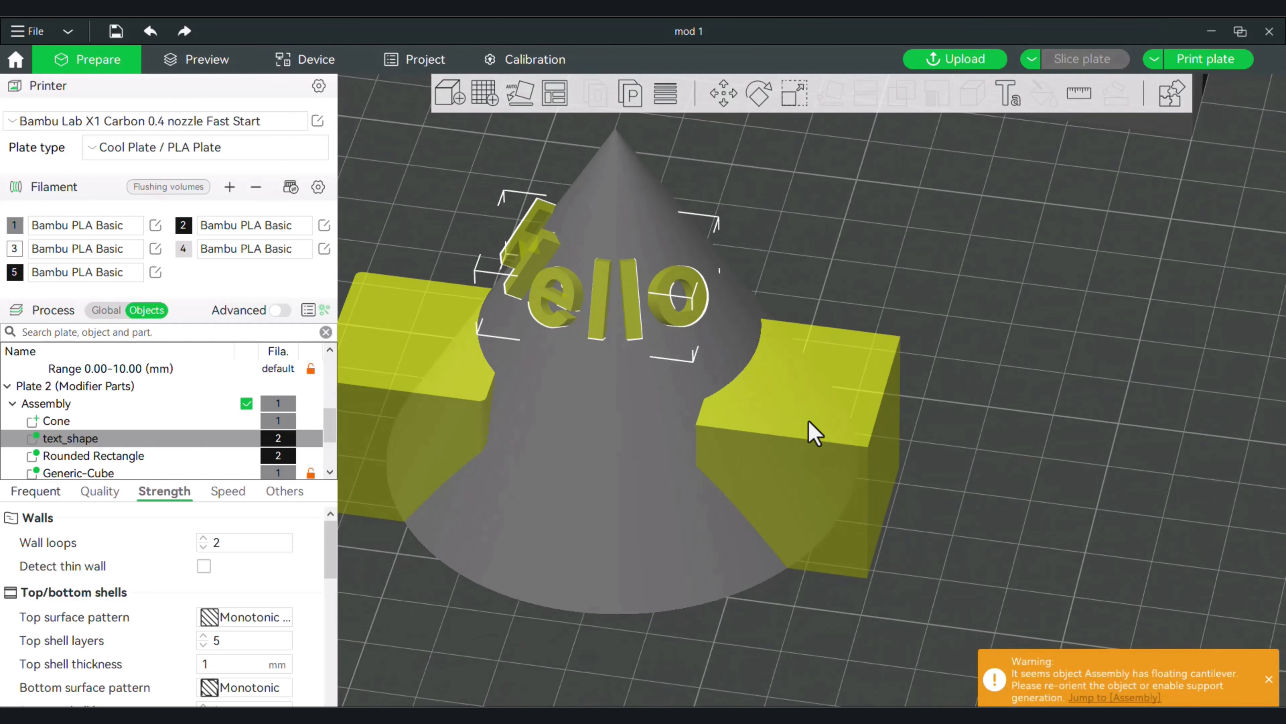
left_click_drag(976, 468, 1006, 434)
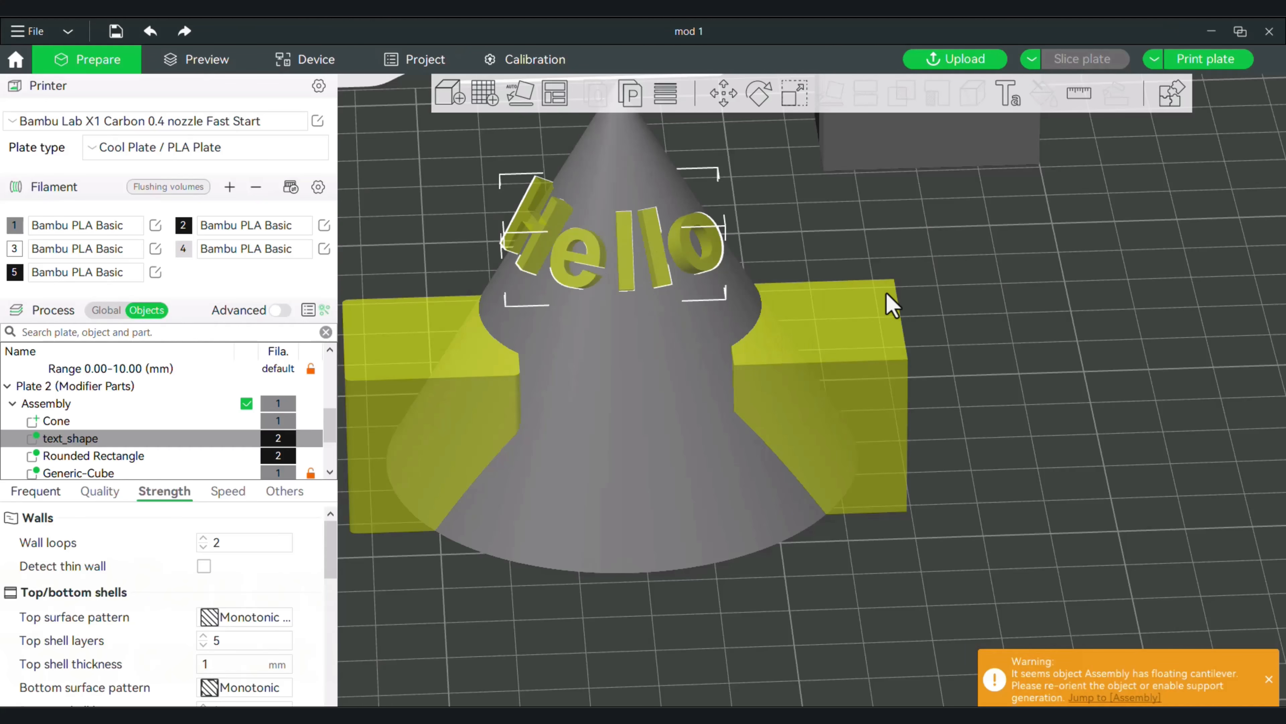
left_click(925, 247)
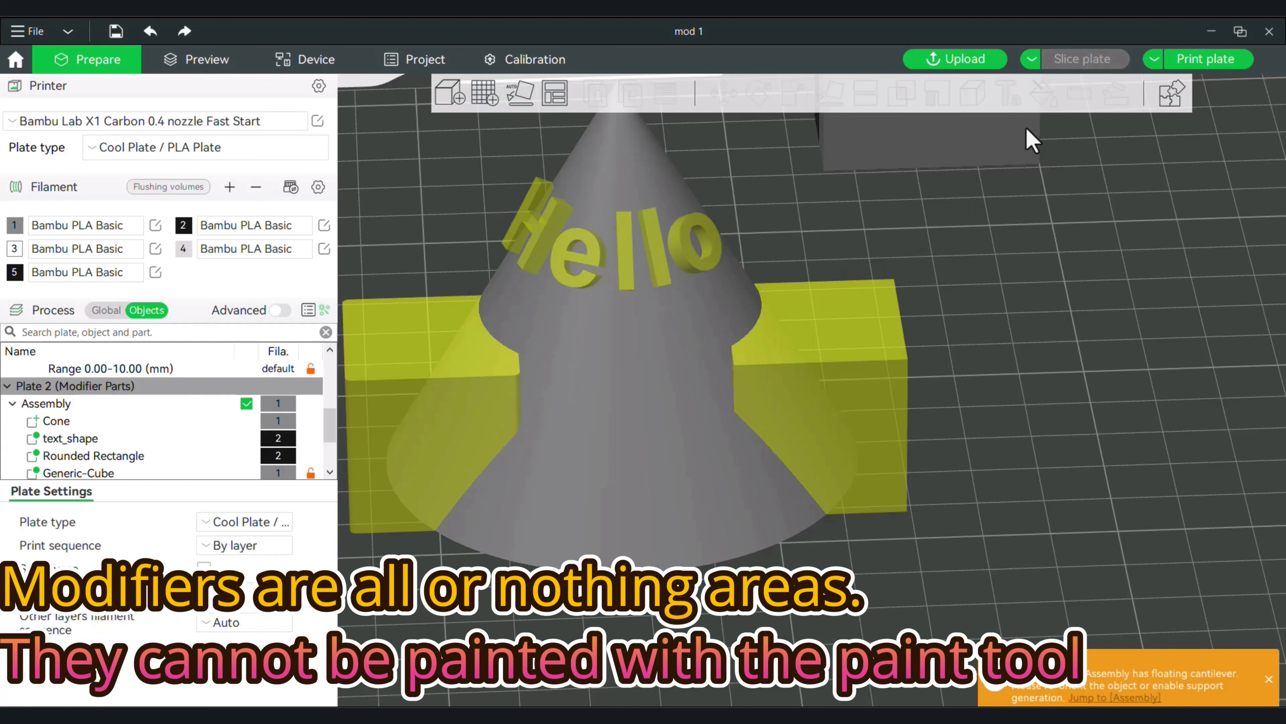
left_click(693, 451)
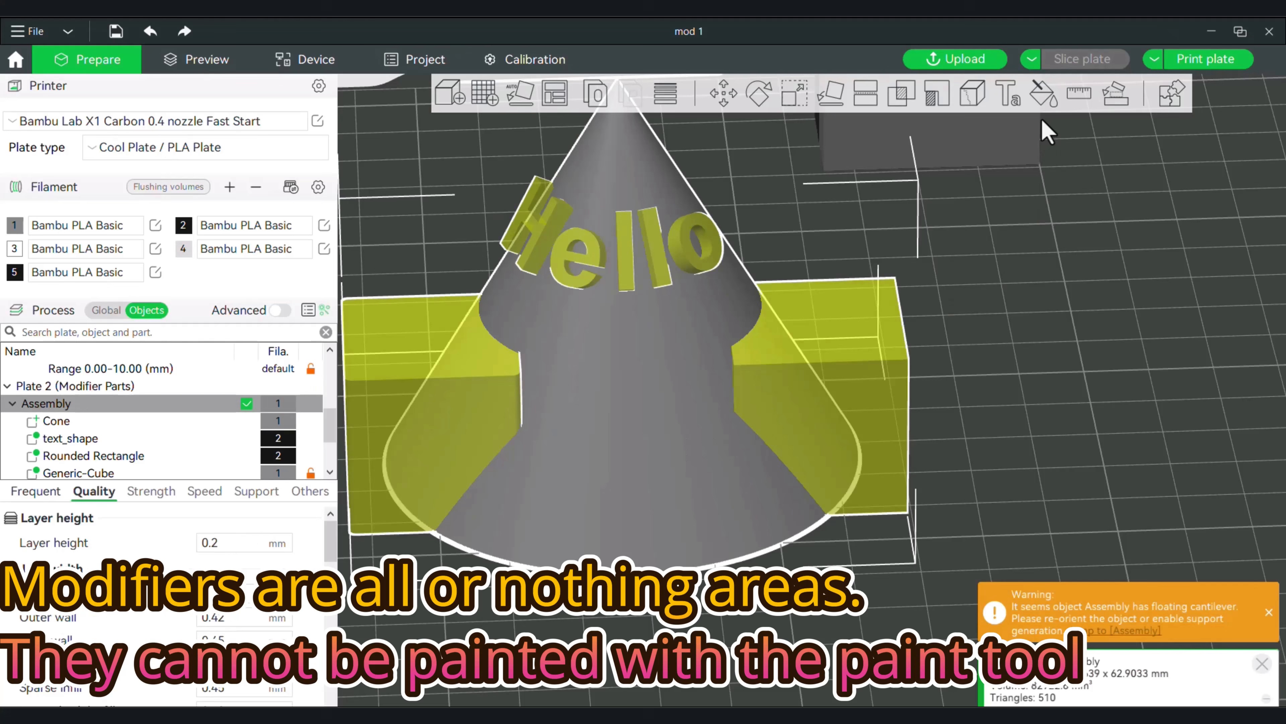
left_click(1043, 94)
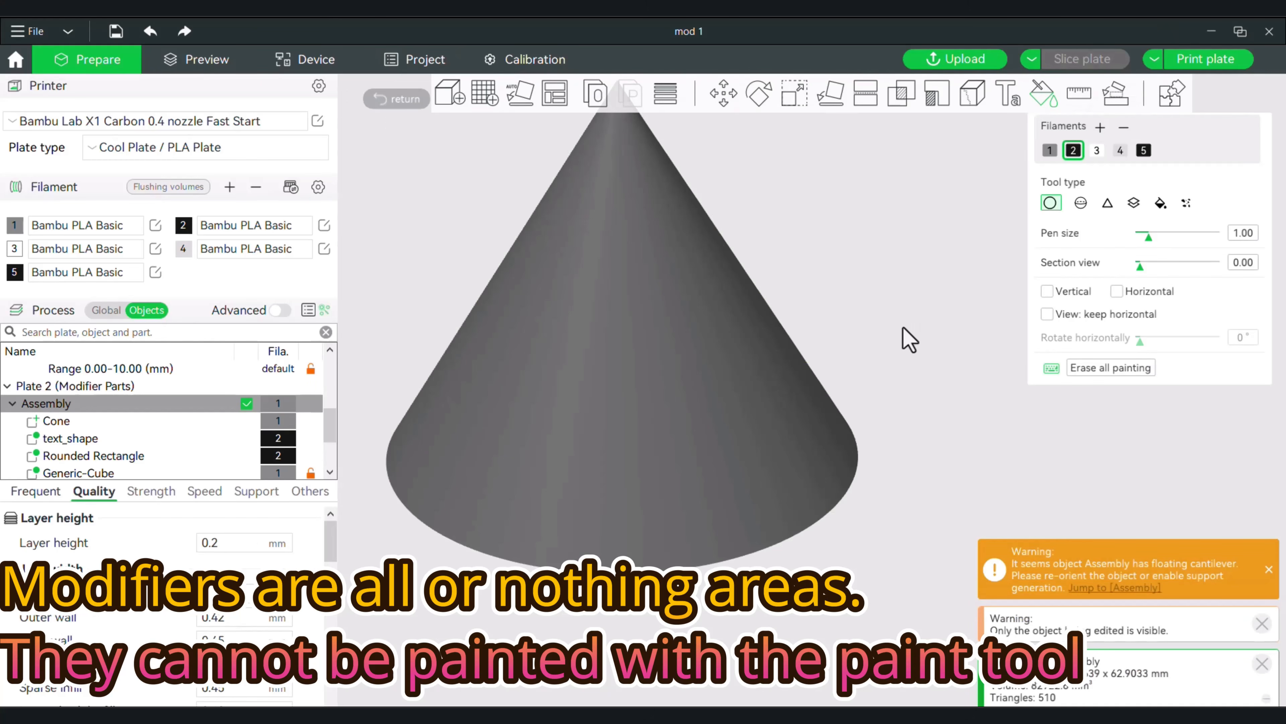
mouse_move(861, 310)
left_mouse_down()
mouse_move(841, 288)
mouse_move(852, 322)
mouse_move(873, 295)
mouse_move(850, 287)
mouse_move(838, 305)
left_mouse_up()
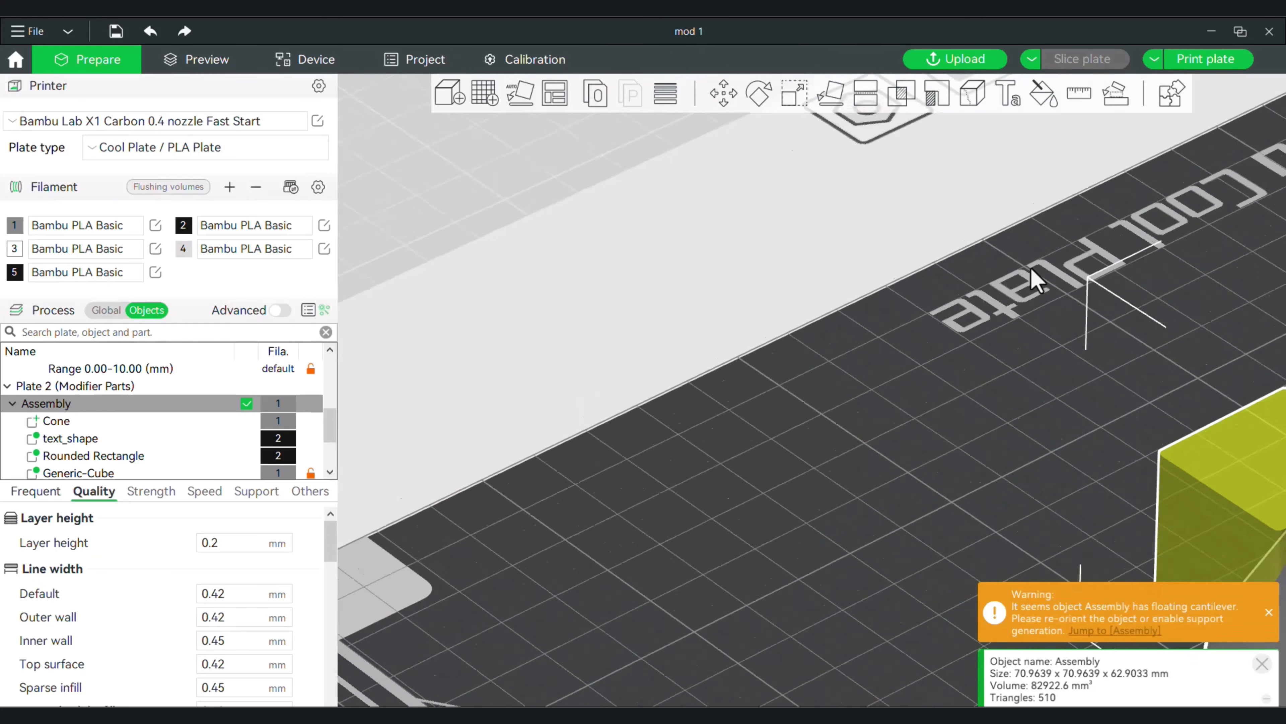
Review the assembly's Strength and Speed settings.
scroll(1029, 278, "up", 5)
scroll(945, 336, "down", 10)
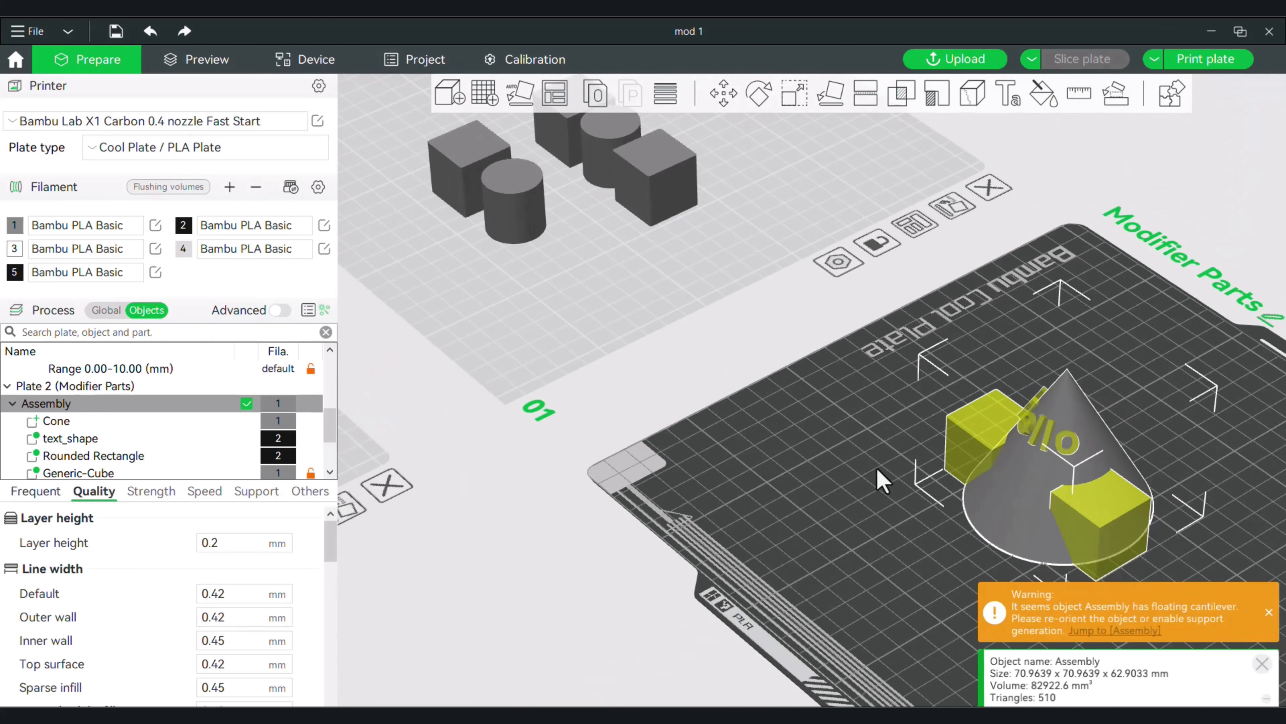
left_click_drag(875, 467, 913, 474)
right_click_drag(844, 430, 692, 389)
scroll(1057, 422, "up", 6)
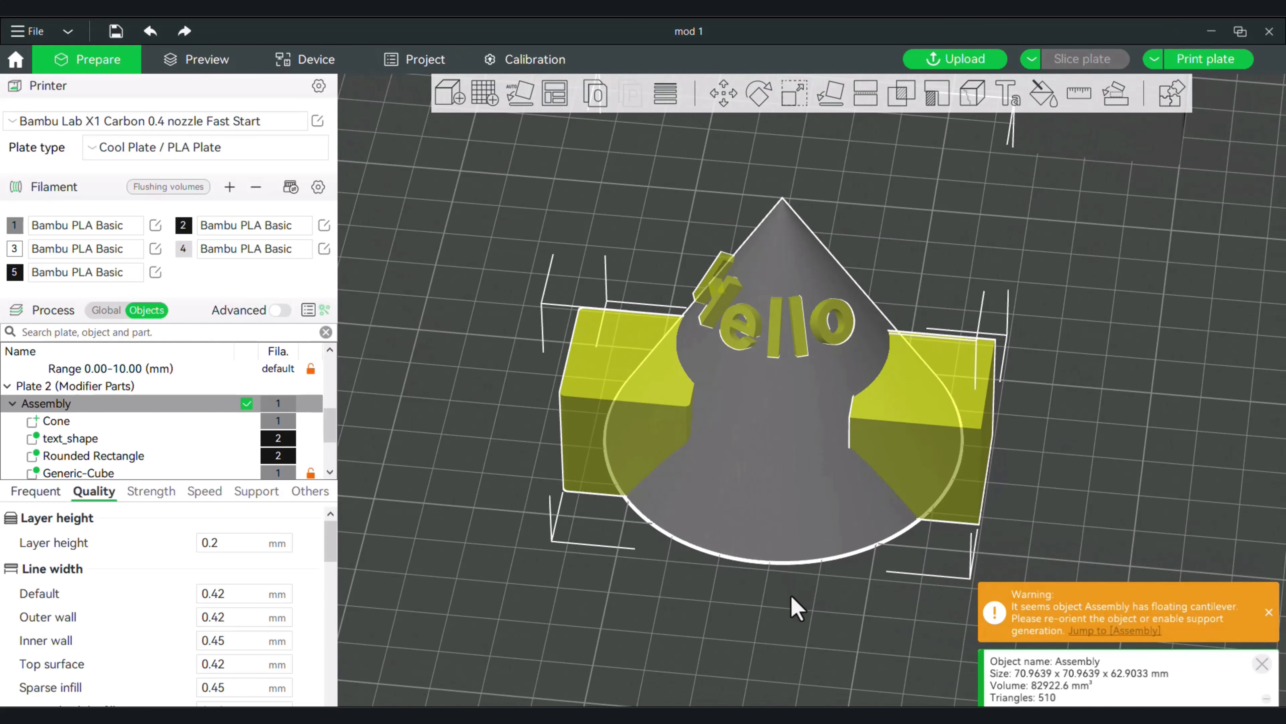
left_click_drag(791, 596, 795, 580)
right_click_drag(983, 392, 953, 429)
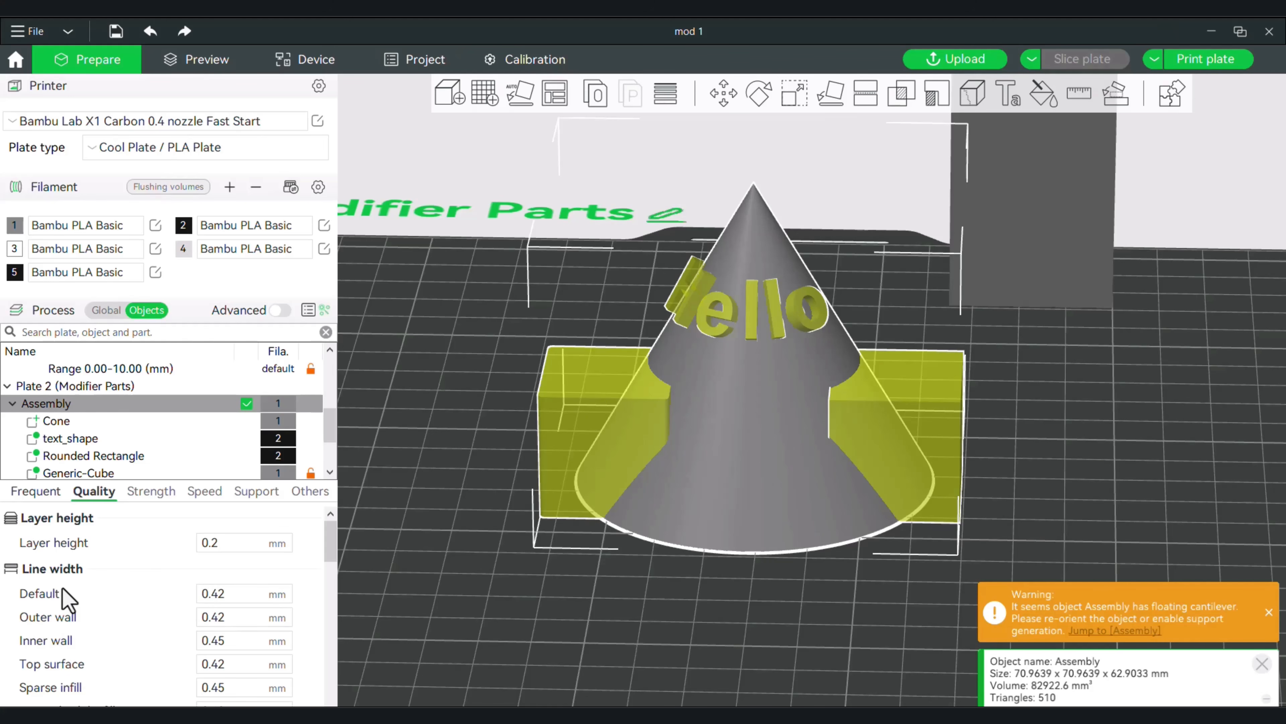
left_click(148, 491)
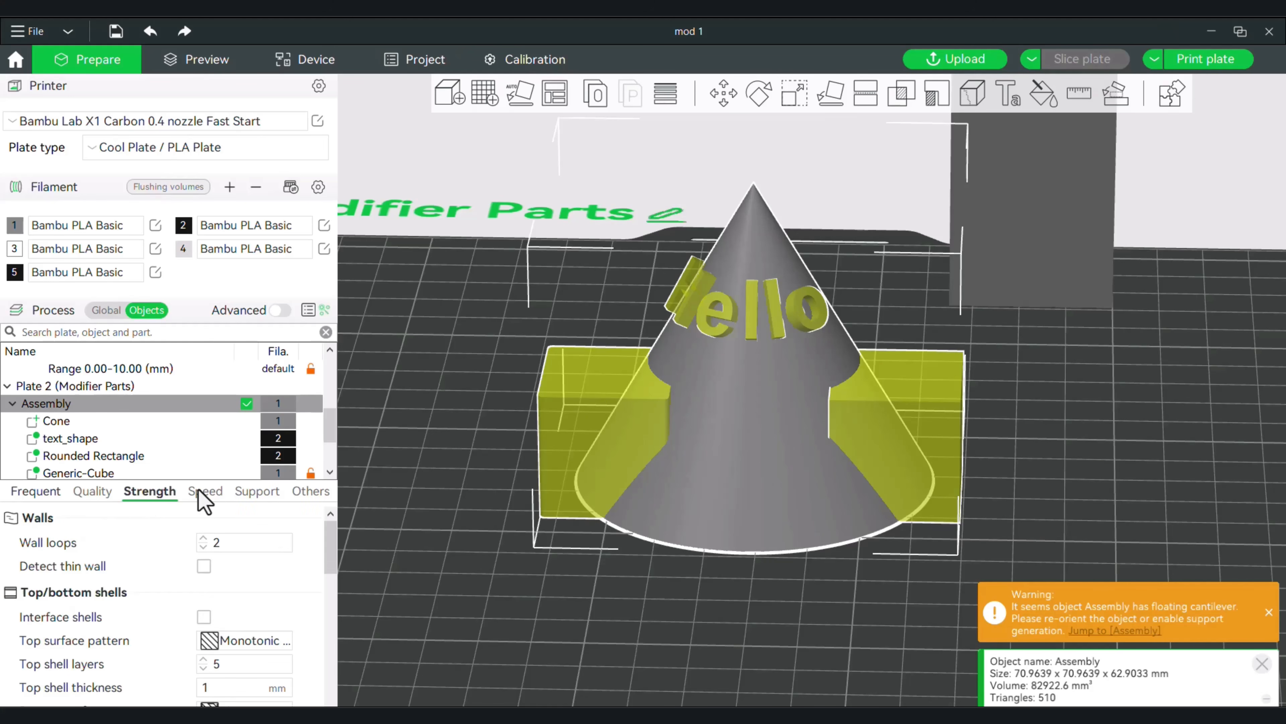
left_click(205, 491)
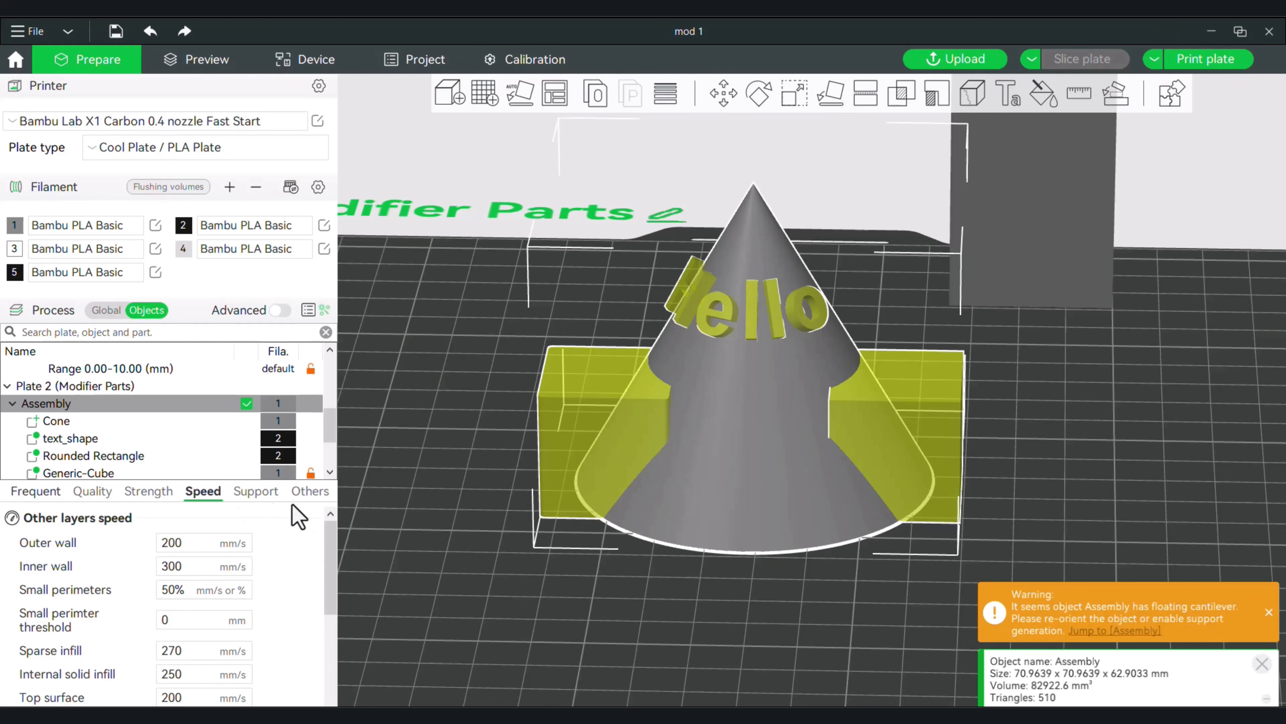
Review the Strength and Speed settings available for the text modifier.
left_click_drag(465, 505, 516, 608)
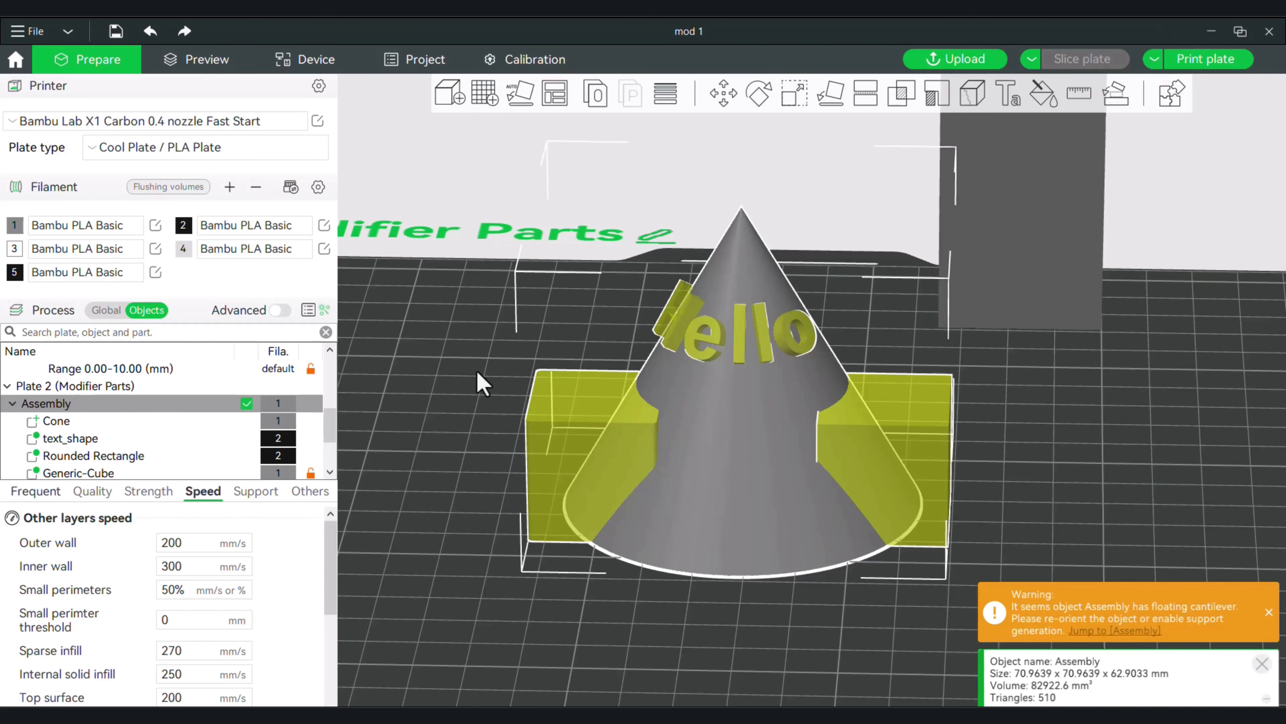
left_click(81, 439)
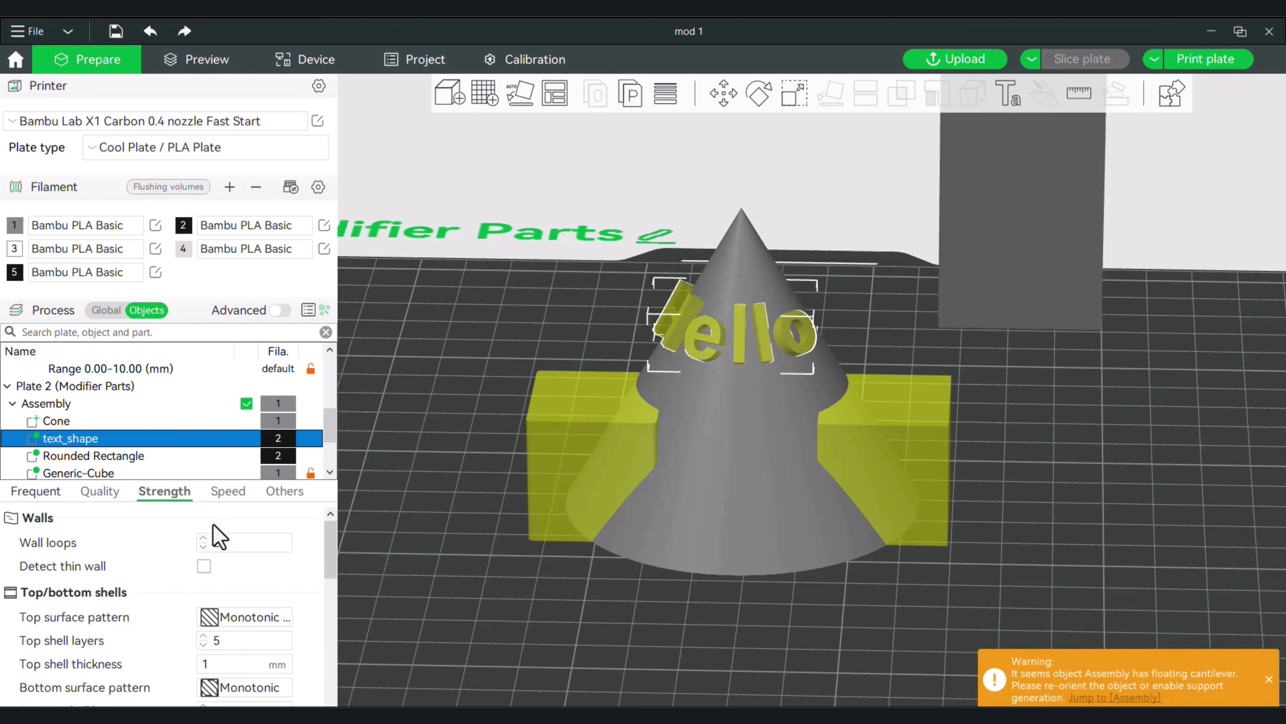
left_click(225, 490)
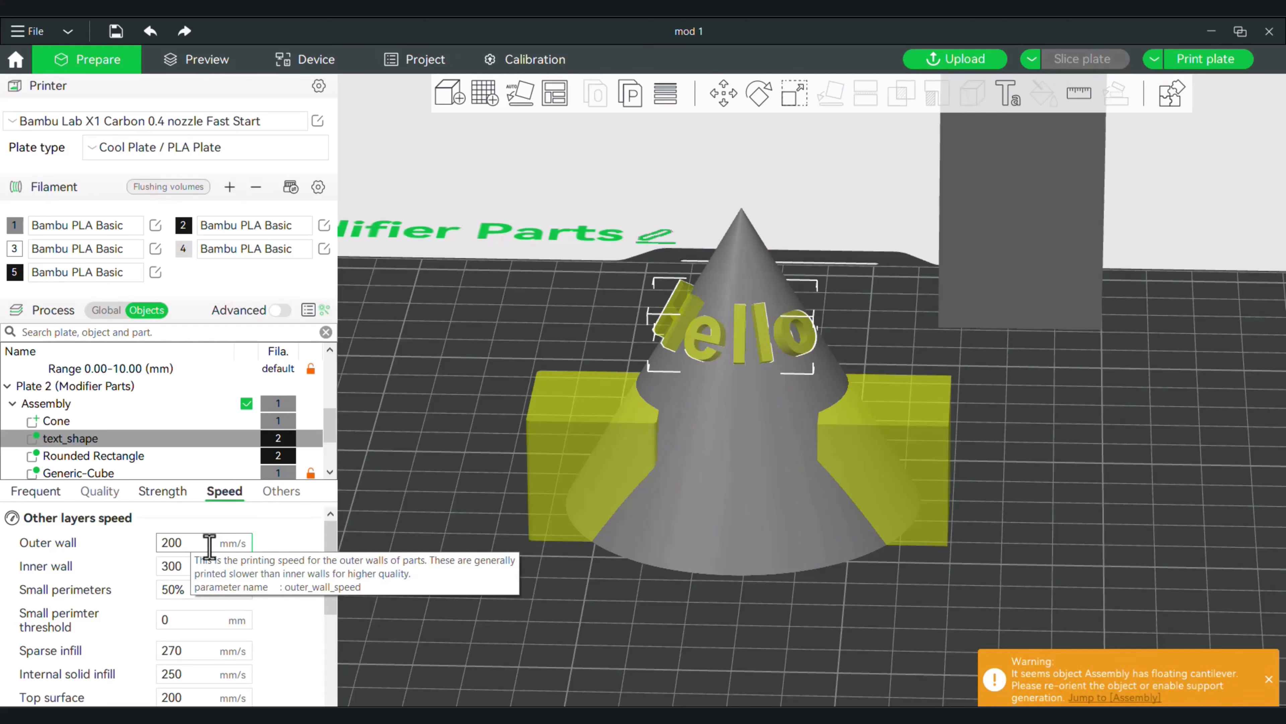
Review the Others settings available for the text modifier, including Fuzzy Skin.
left_click(276, 492)
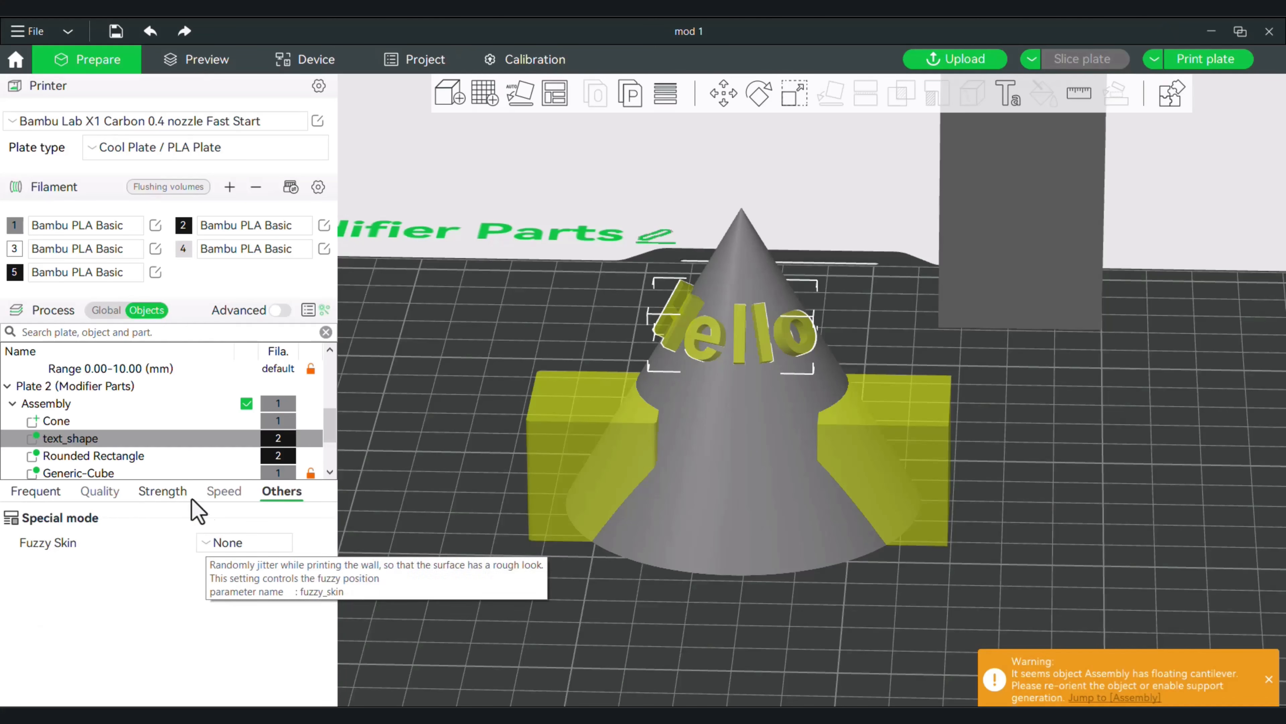
left_click_drag(404, 507, 471, 554)
scroll(466, 544, "down", 2)
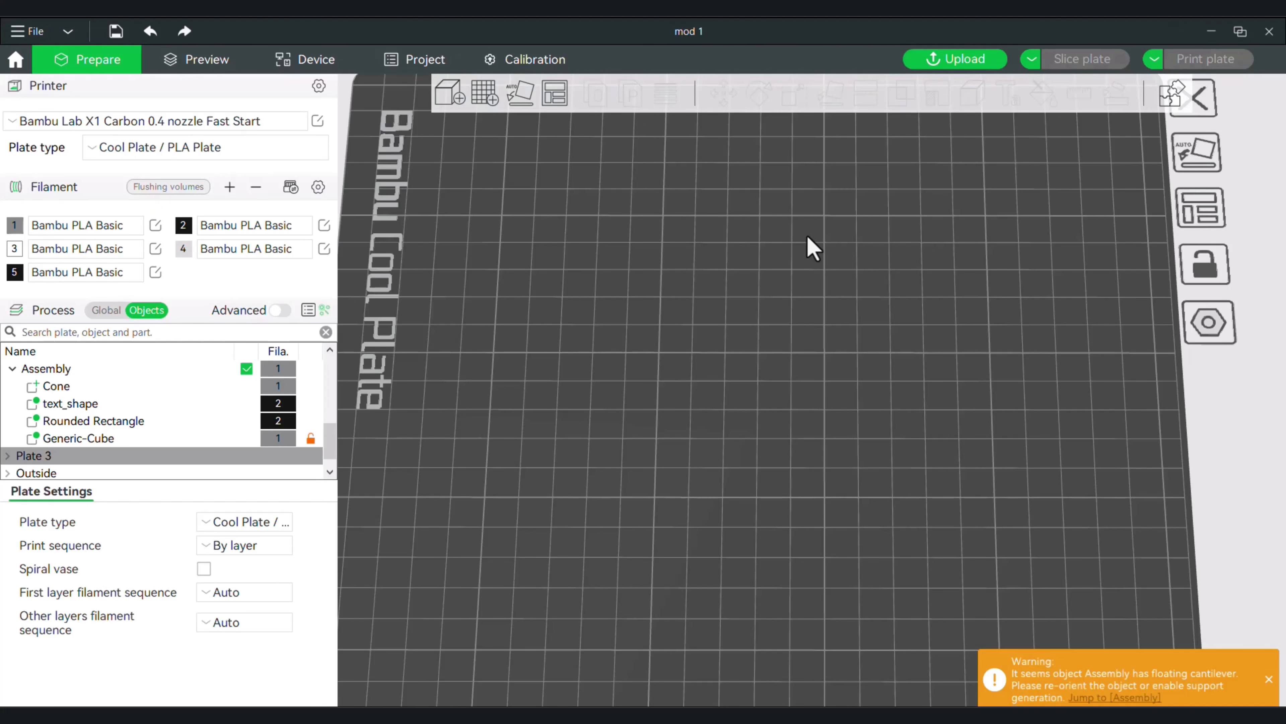
Add a rounded rectangle primitive to the empty Plate 3.
middle_click_drag(904, 350, 894, 334)
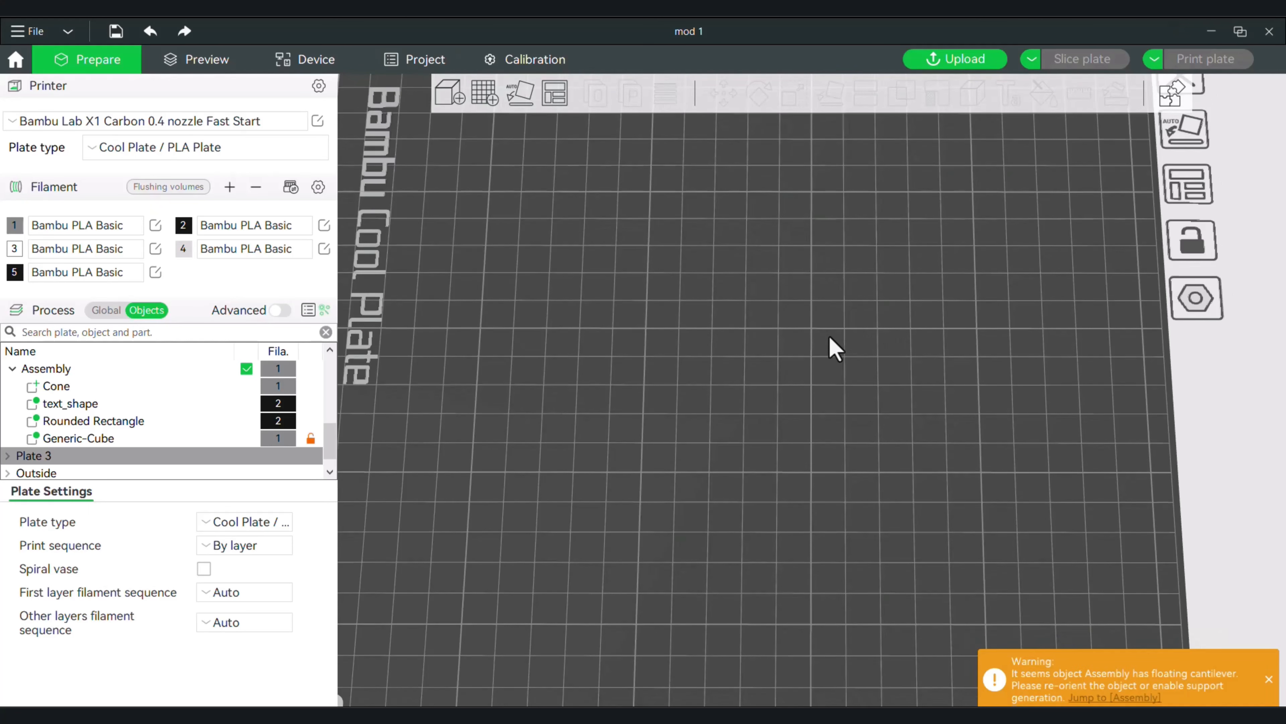
right_click(715, 360)
mouse_move(789, 403)
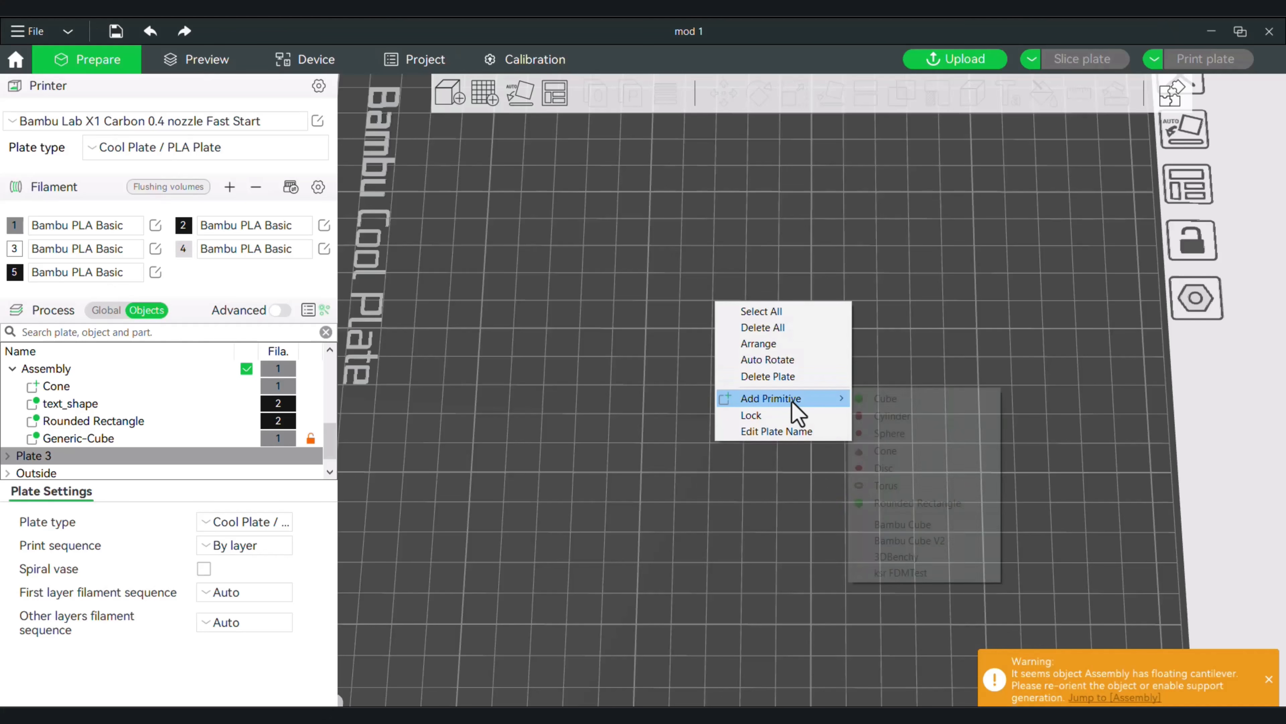
left_click(935, 503)
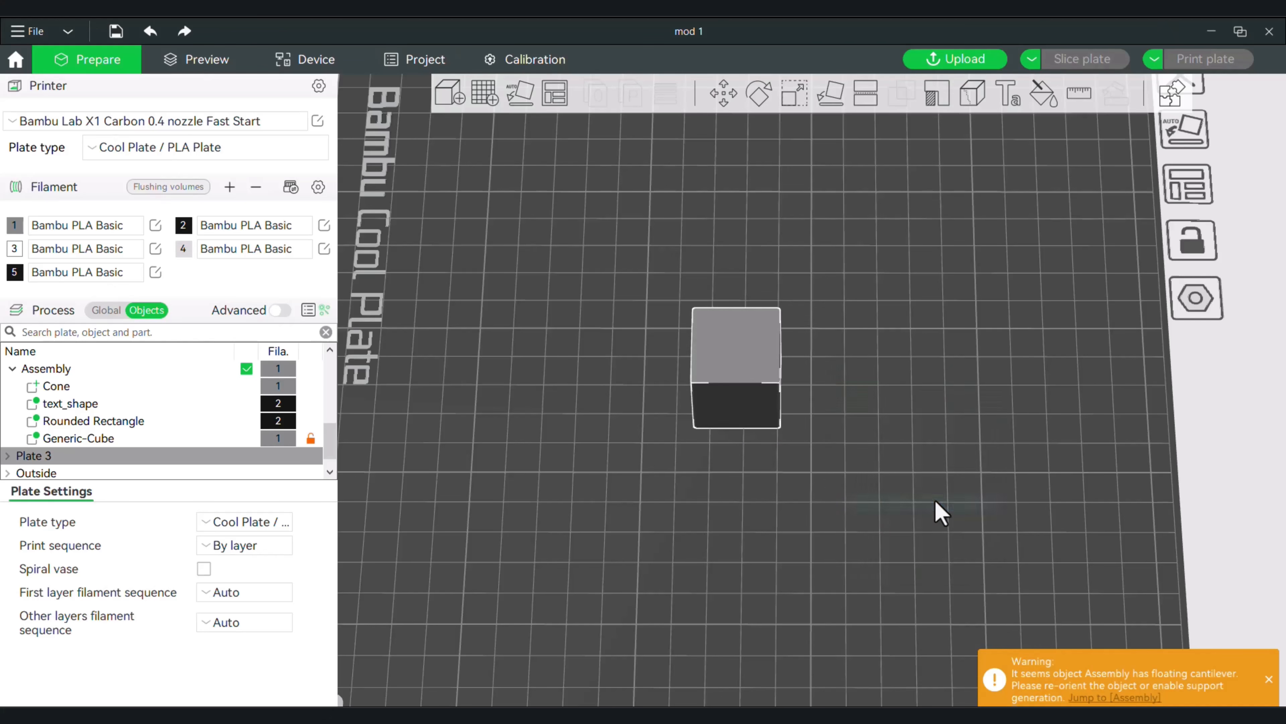
Set the Z size of the rounded rectangle on Plate 3 to 1 mm.
left_click(793, 92)
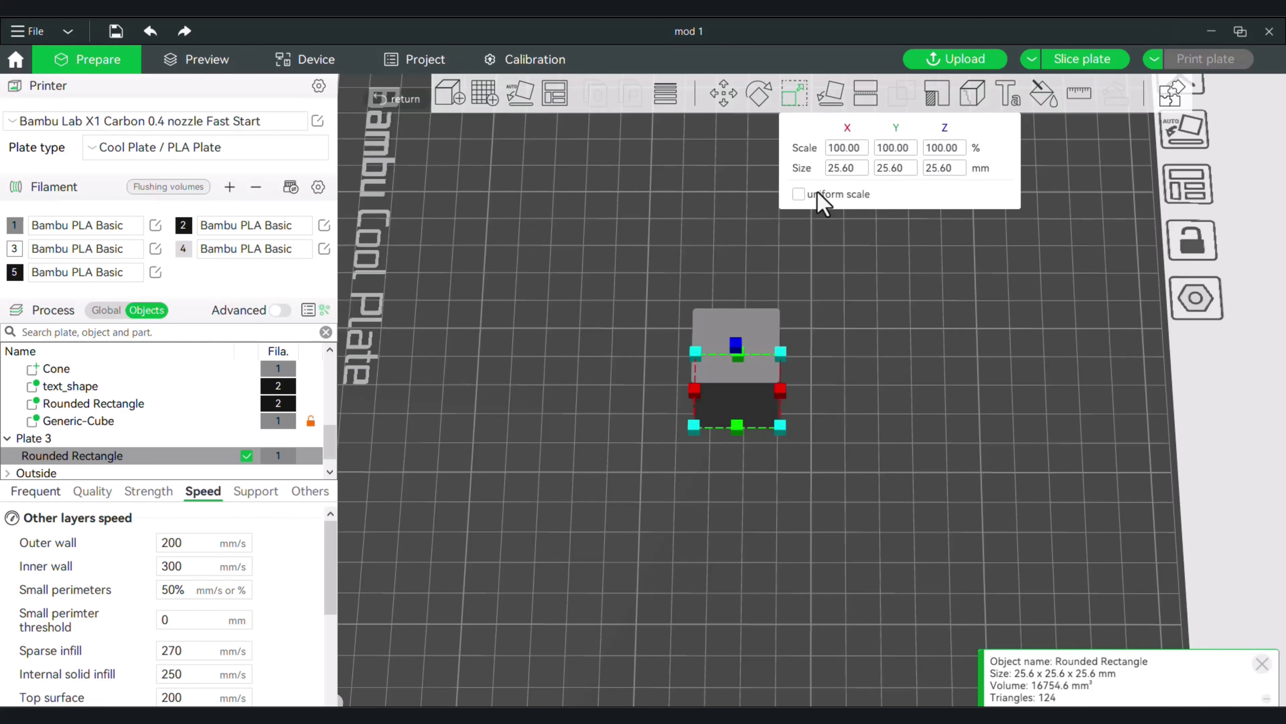
left_click(941, 168)
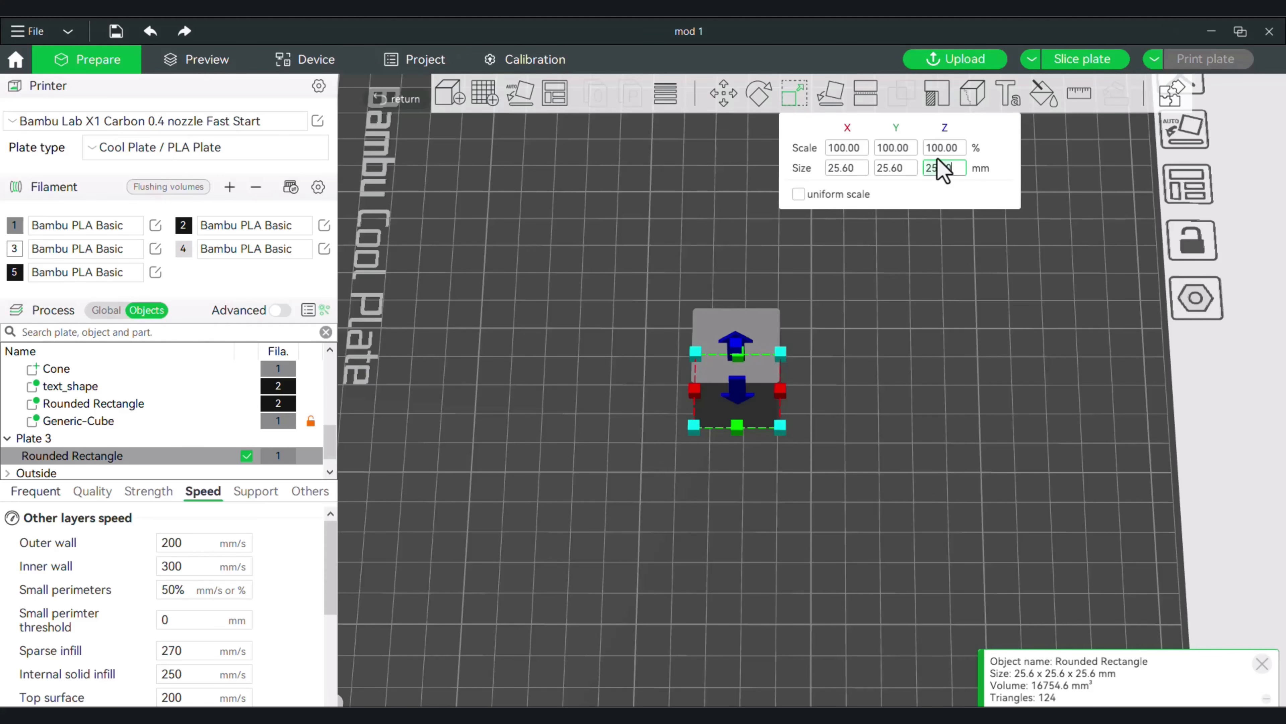
key("Return")
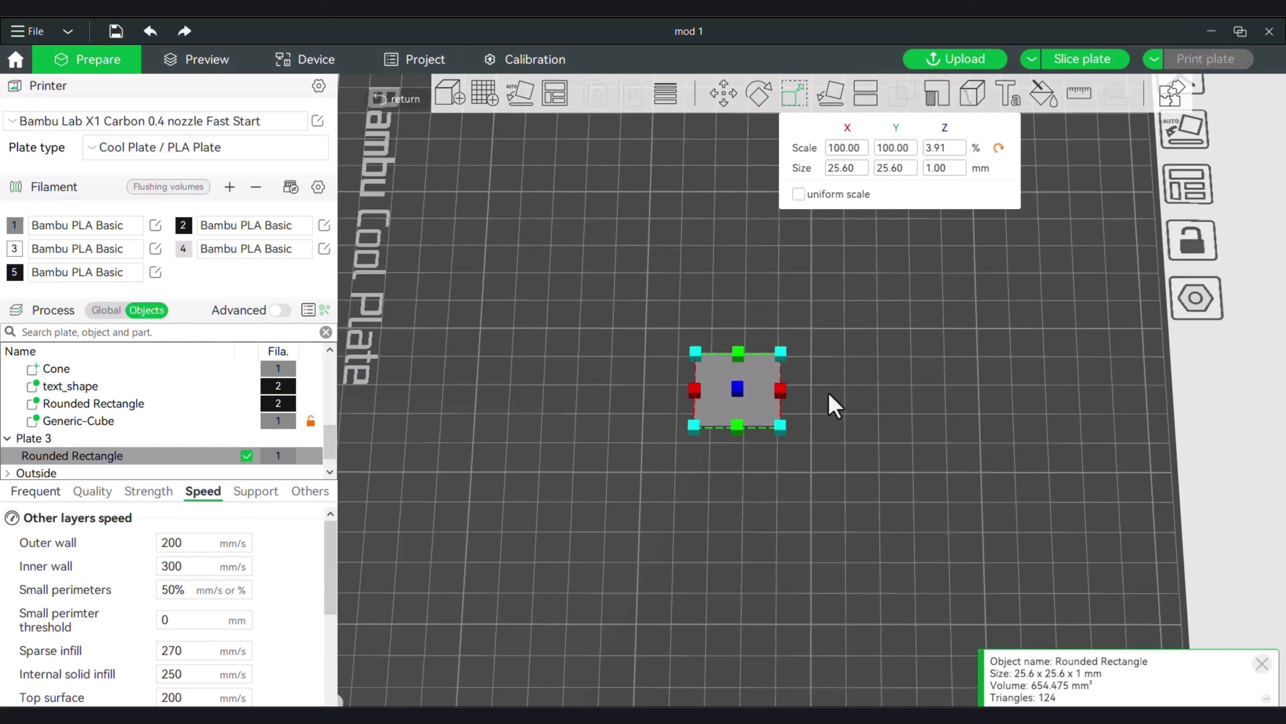
Scale the rounded rectangle up freehand to about 205 mm in X by about 127 mm in Y.
left_click_drag(782, 427, 1094, 460)
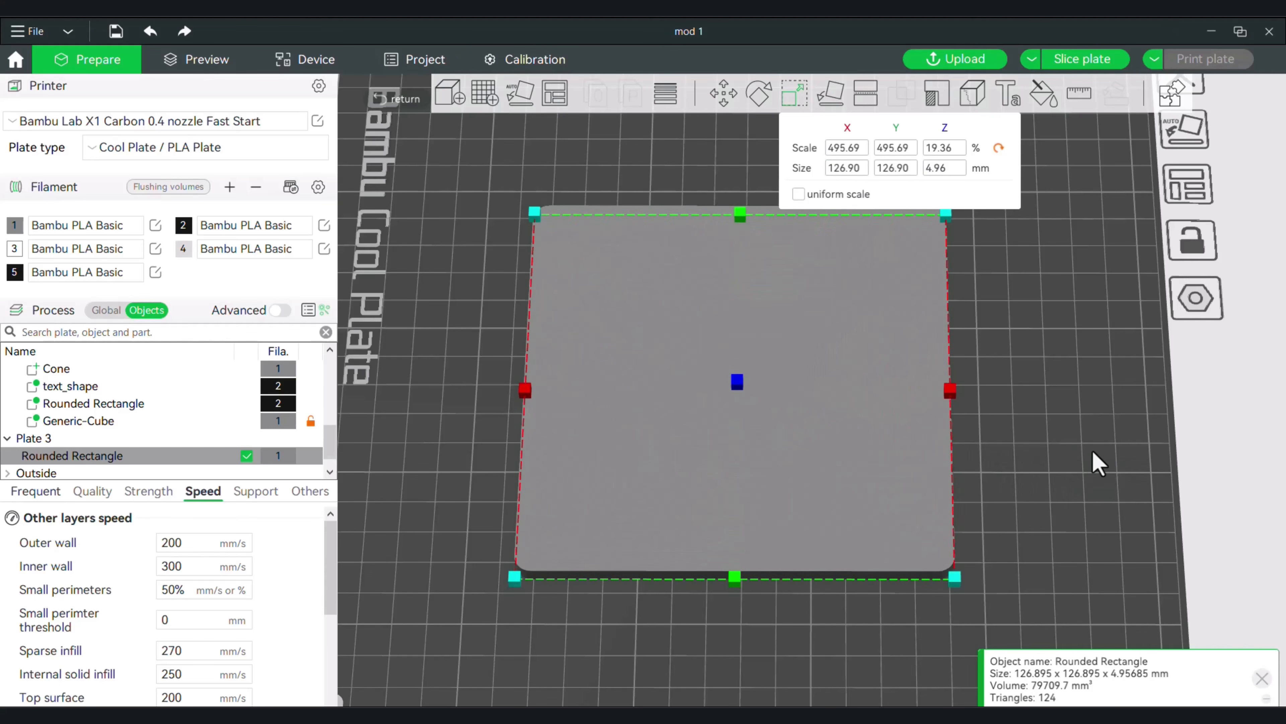
key("Escape")
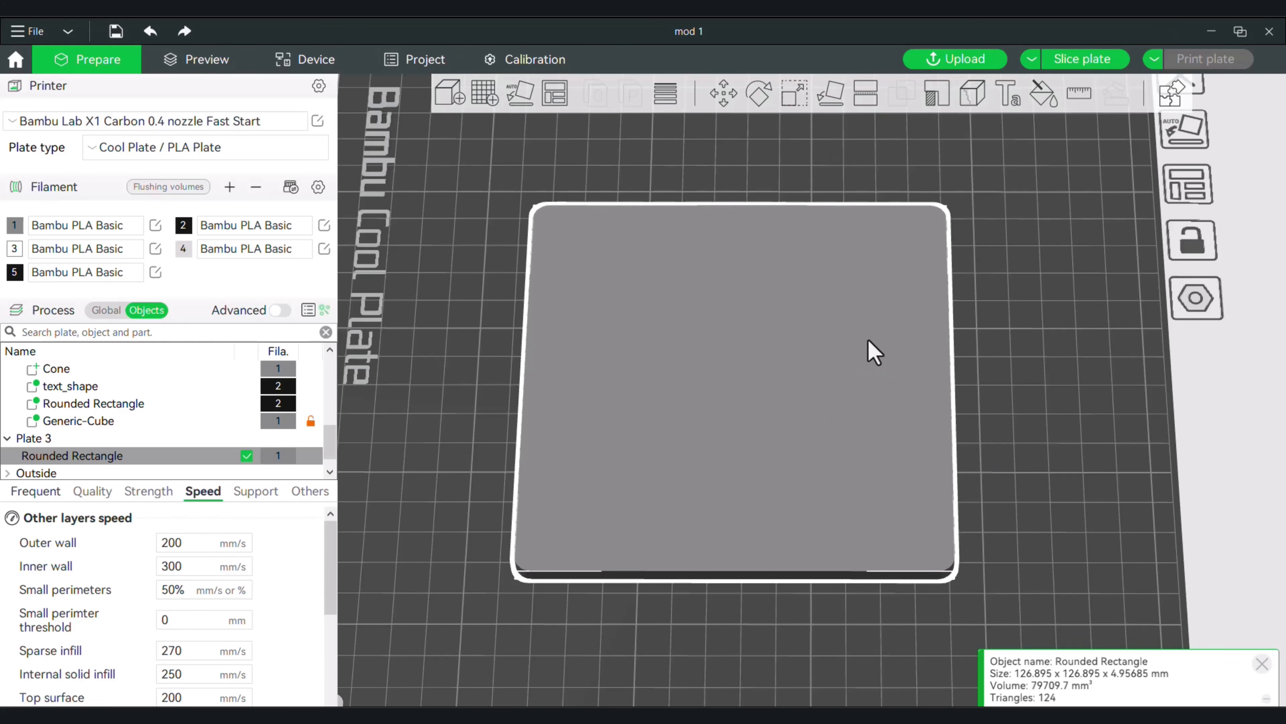
left_click(793, 93)
left_click_drag(946, 390, 1085, 389)
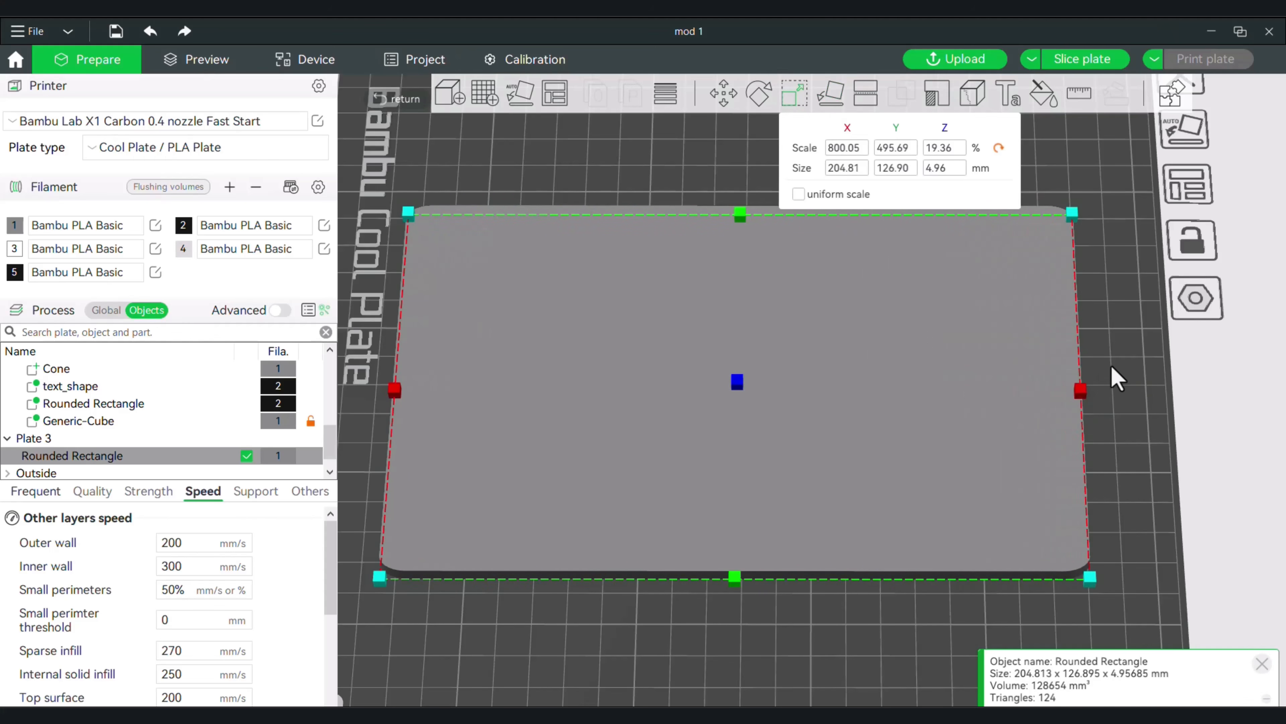
left_click(1136, 360)
Thin the enlarged rounded rectangle into a flat slab with a Z size of 1 mm.
left_click(887, 443)
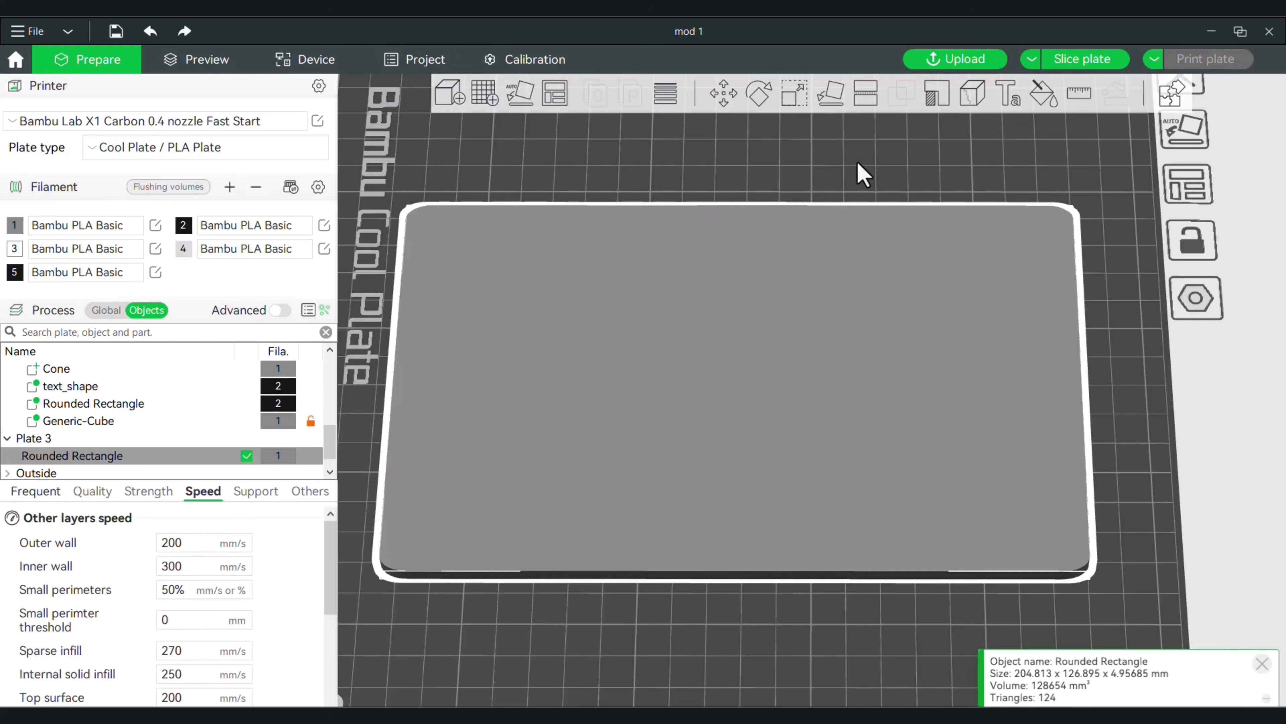
left_click(791, 93)
left_click(948, 172)
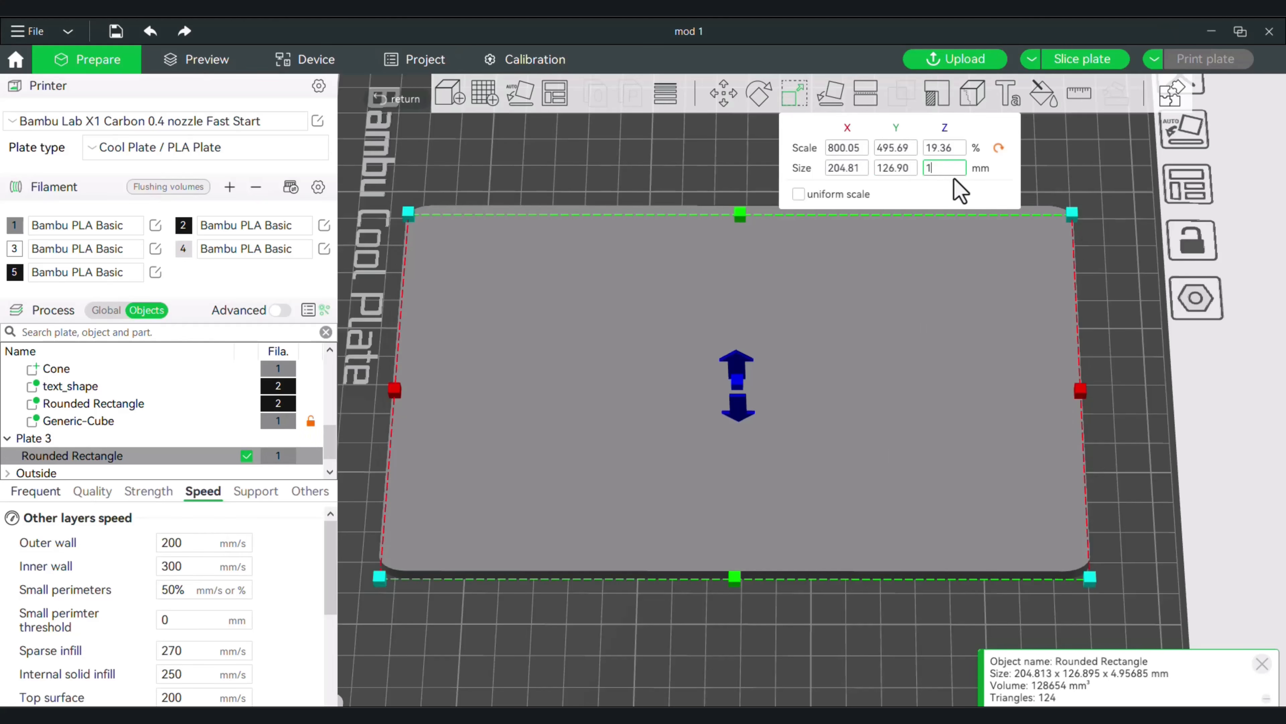
key("Return")
left_click_drag(1140, 444, 953, 573)
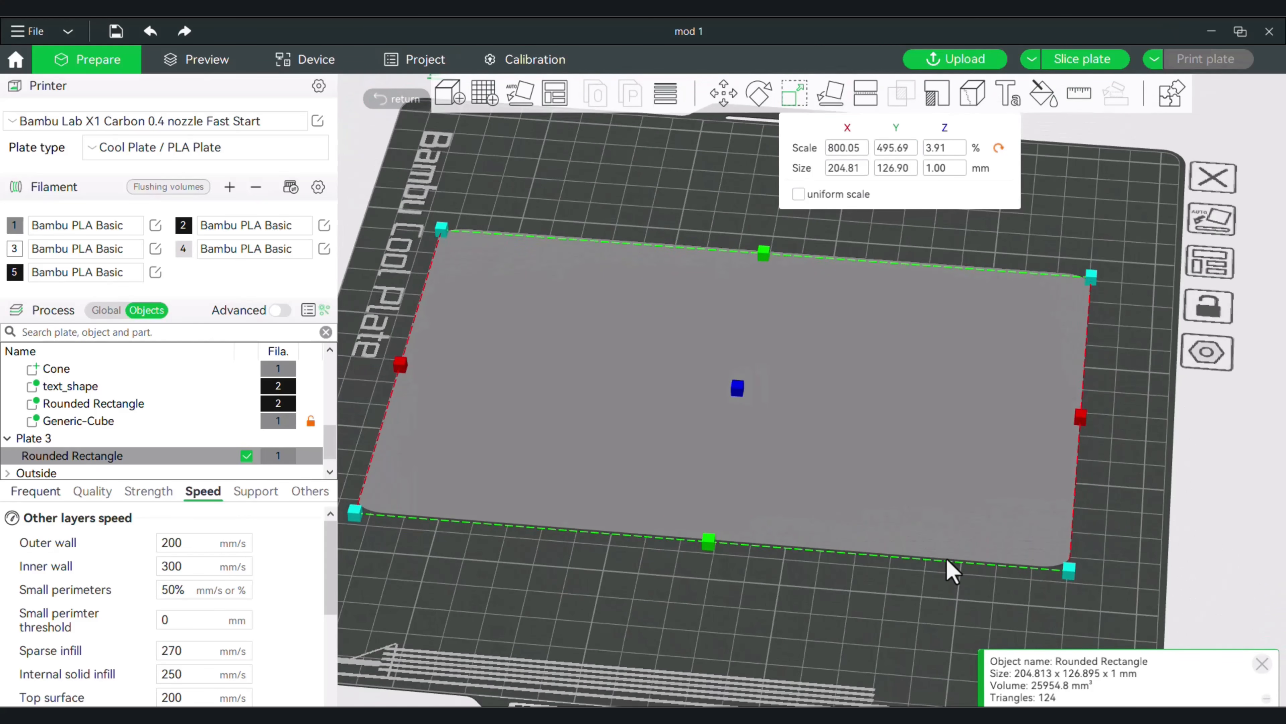
middle_click_drag(923, 613, 970, 610)
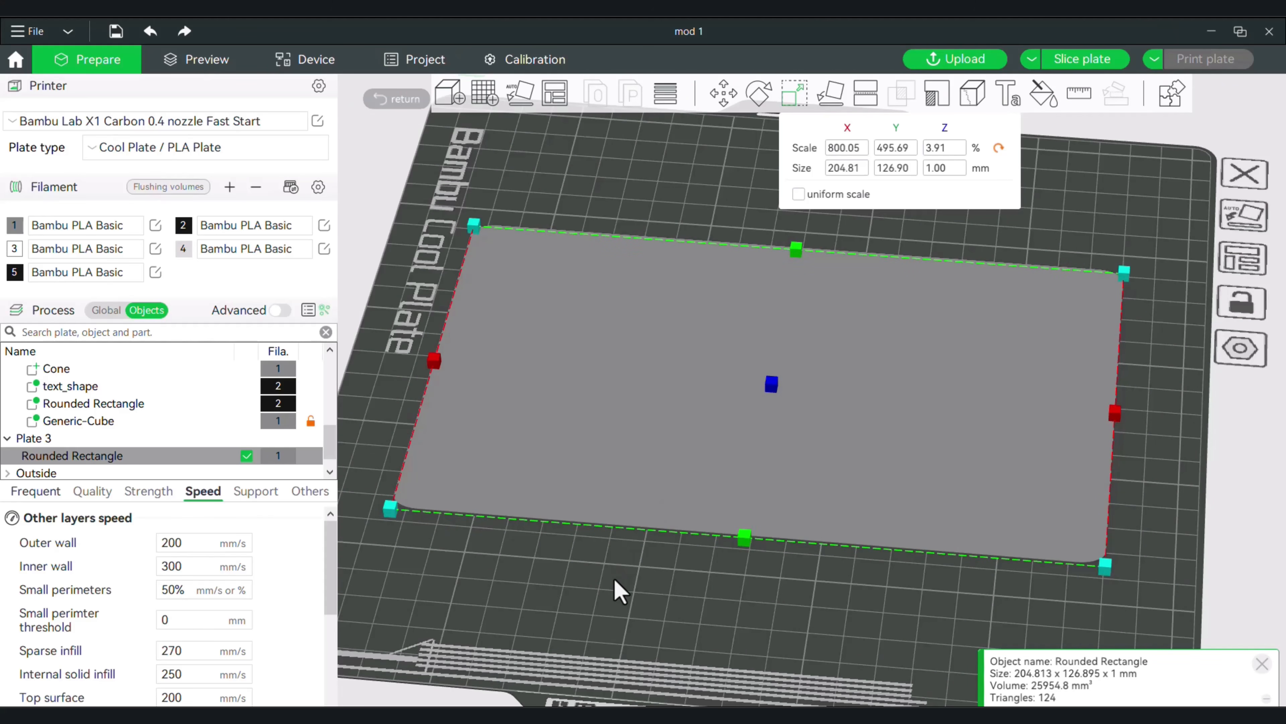
left_click_drag(620, 590, 658, 609)
left_click(657, 609)
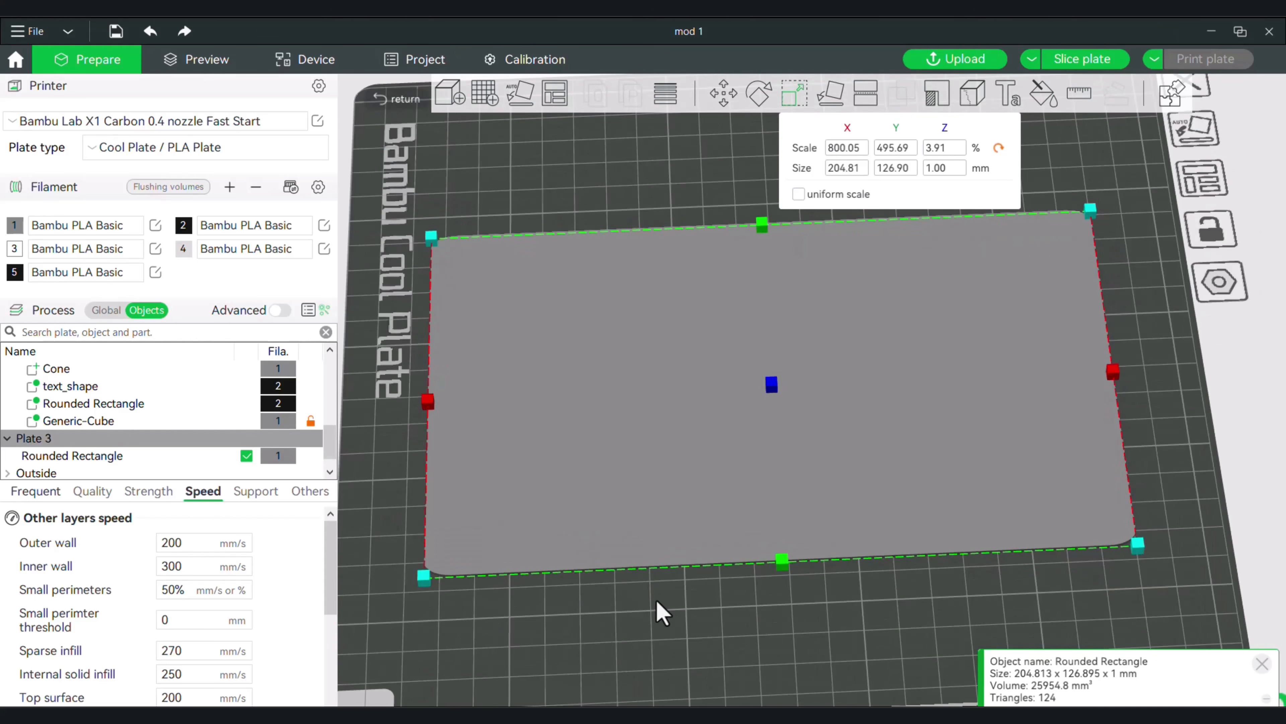
Add a second rounded rectangle primitive to Plate 3, separate from the flat slab.
right_click(770, 445)
left_click(711, 630)
right_click(714, 632)
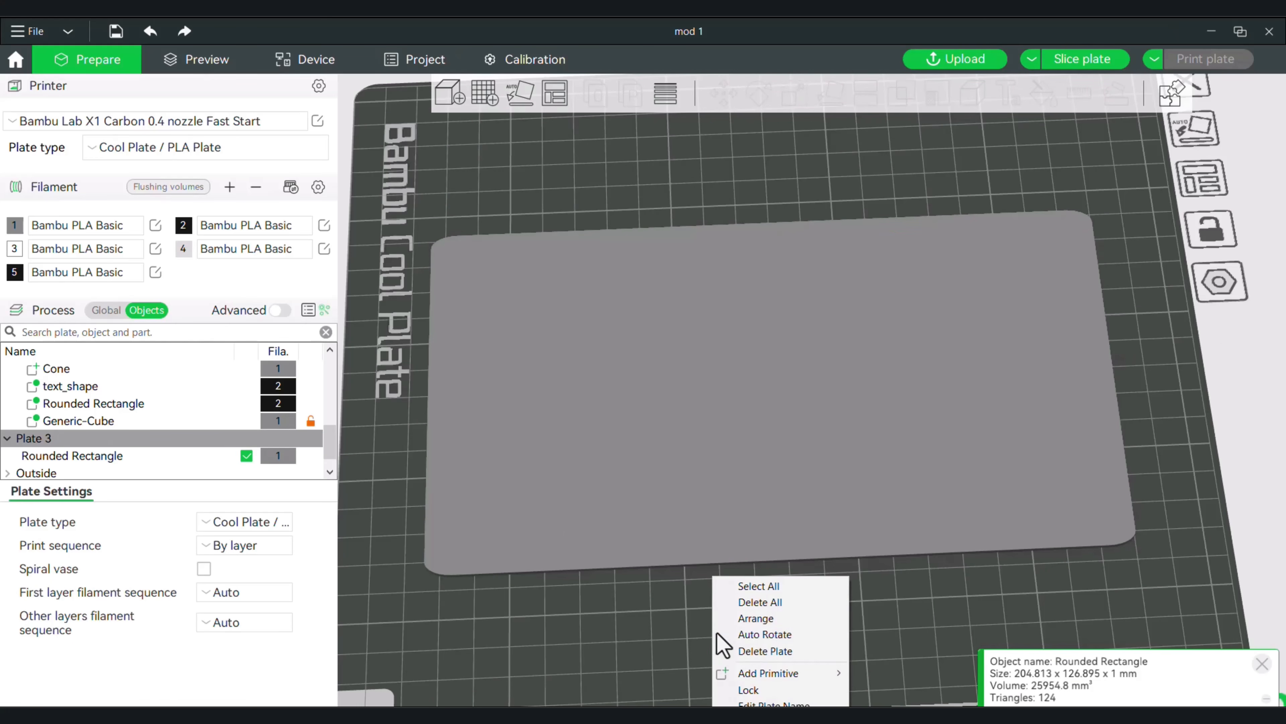
mouse_move(810, 675)
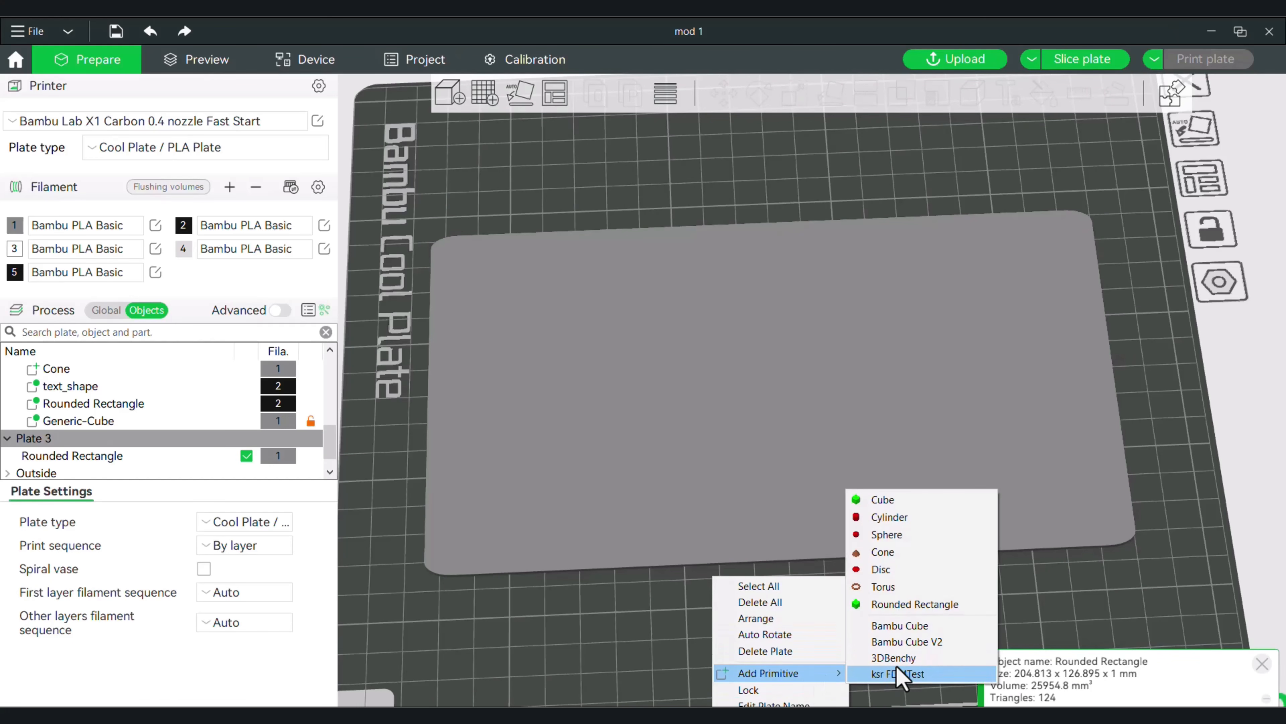
left_click(899, 614)
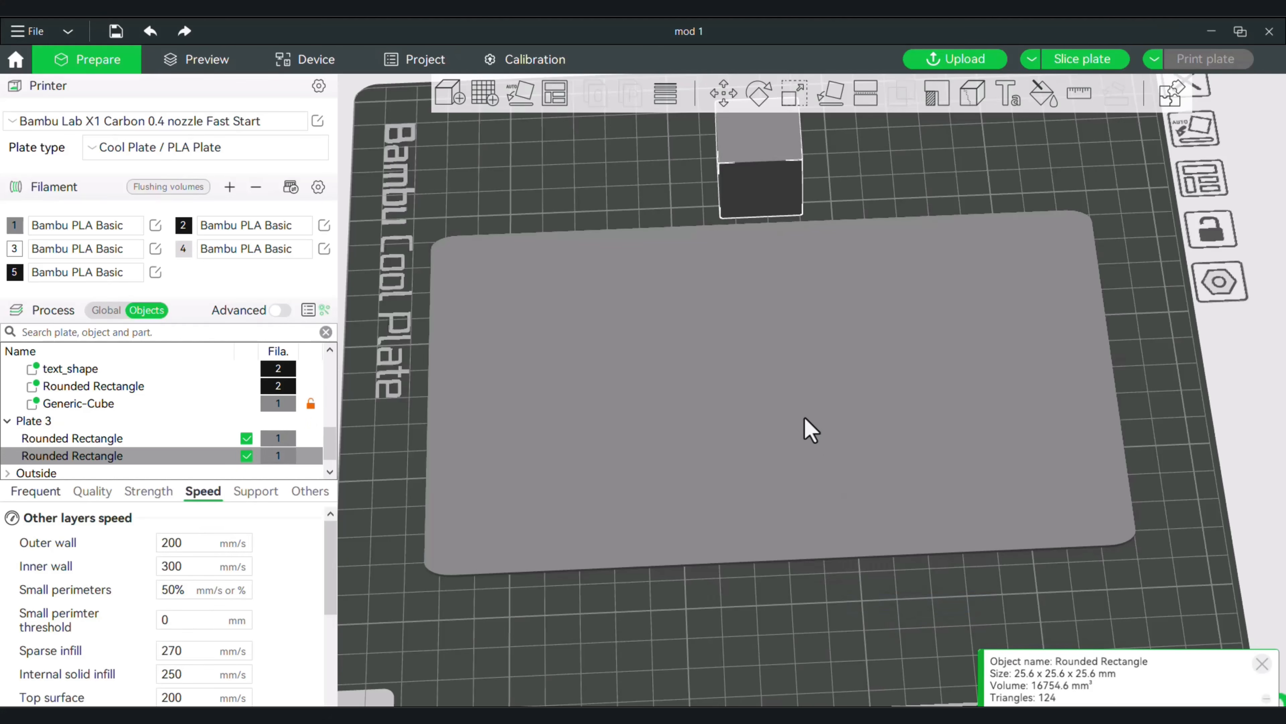
Review the new cube's Speed, Quality and Strength settings, and examine the available sparse infill patterns without changing the selection.
left_click_drag(782, 656, 781, 643)
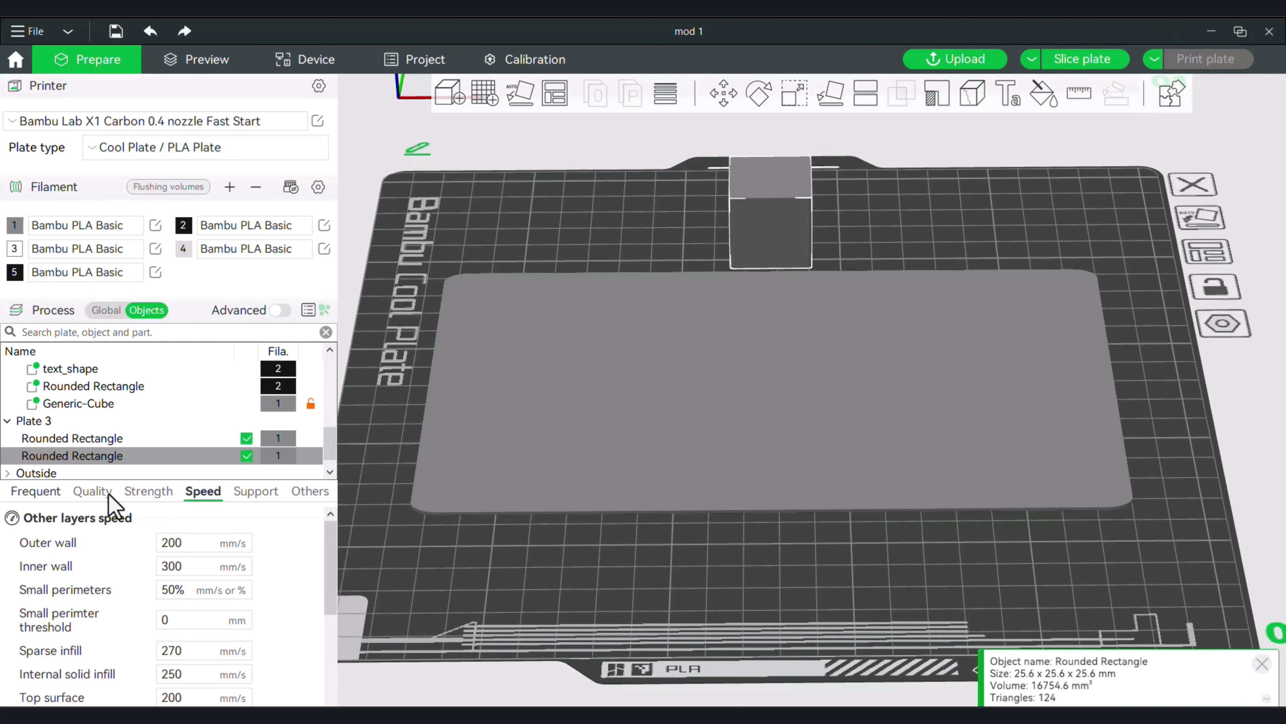
scroll(215, 596, "down", 5)
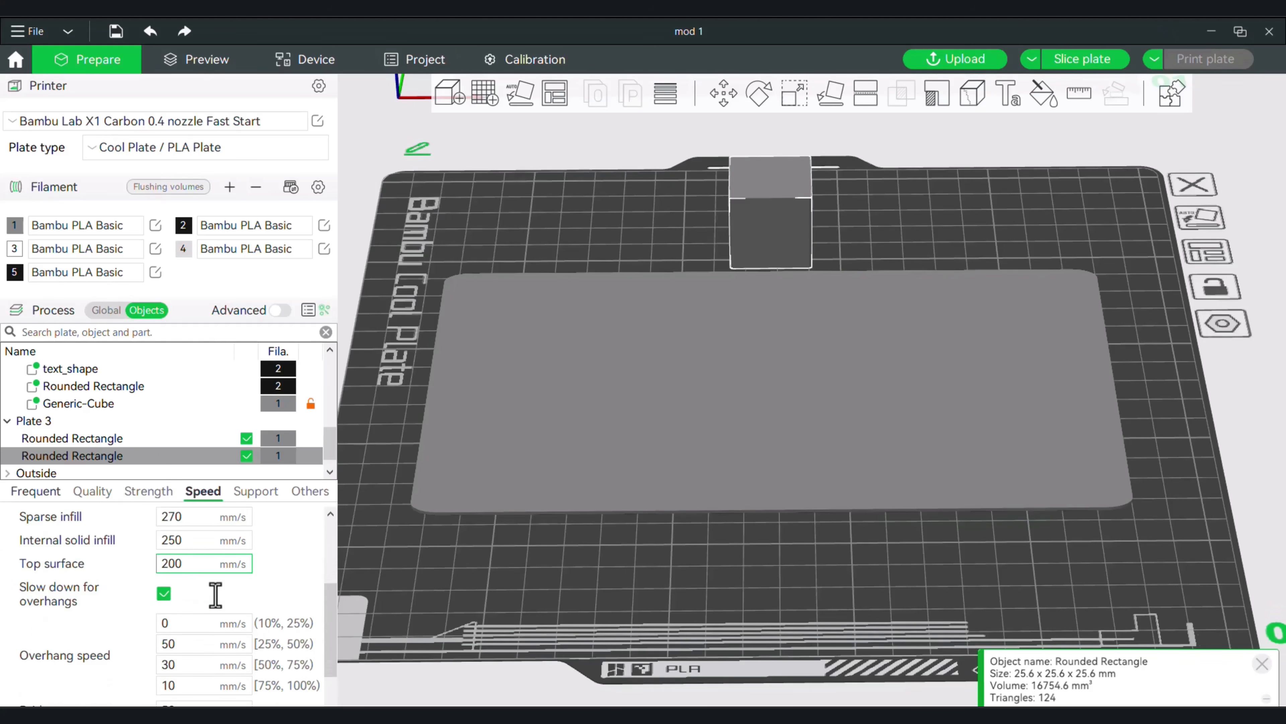
scroll(215, 595, "up", 3)
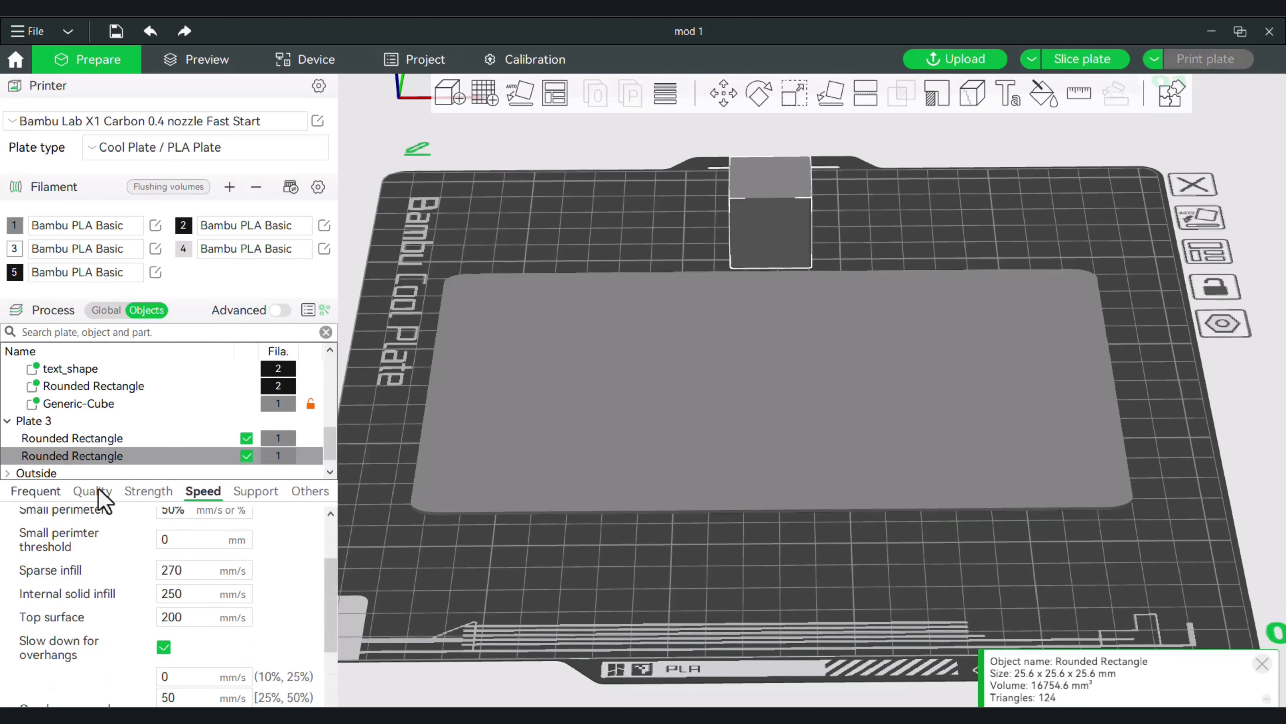
left_click(99, 489)
left_click(150, 491)
left_click_drag(330, 551, 331, 601)
left_click(223, 586)
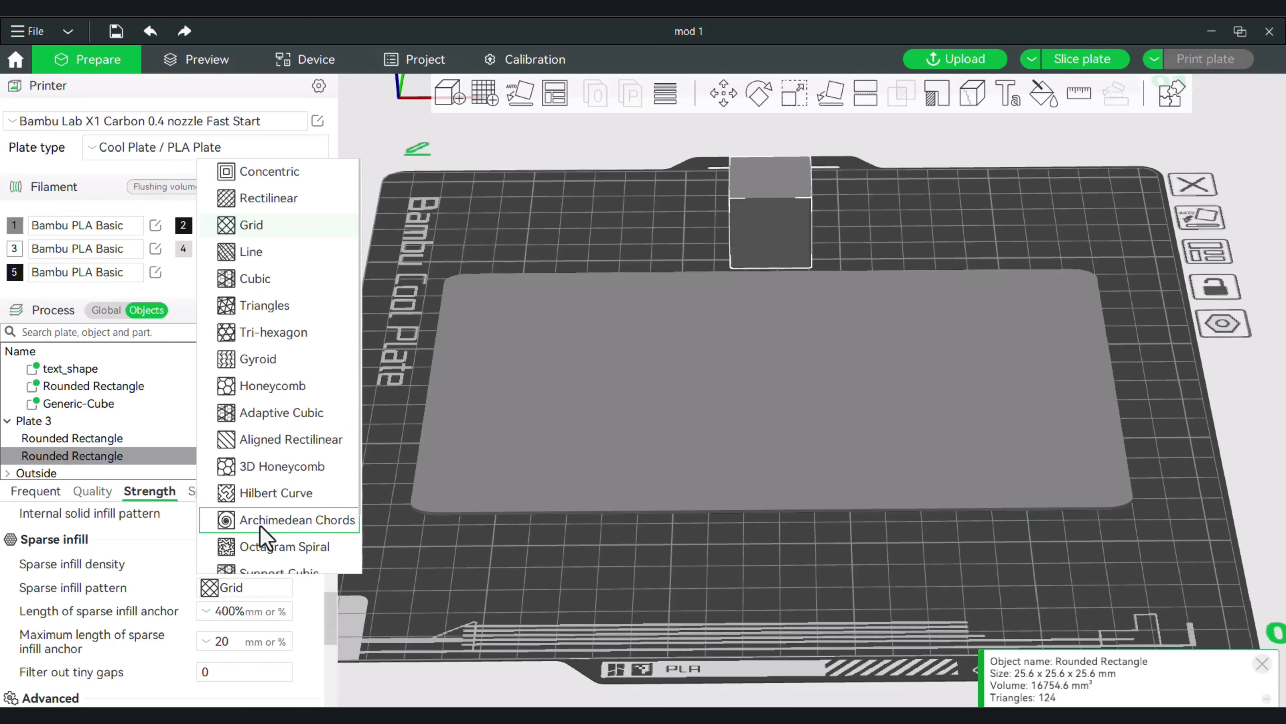
scroll(258, 527, "down", 1)
left_click(613, 194)
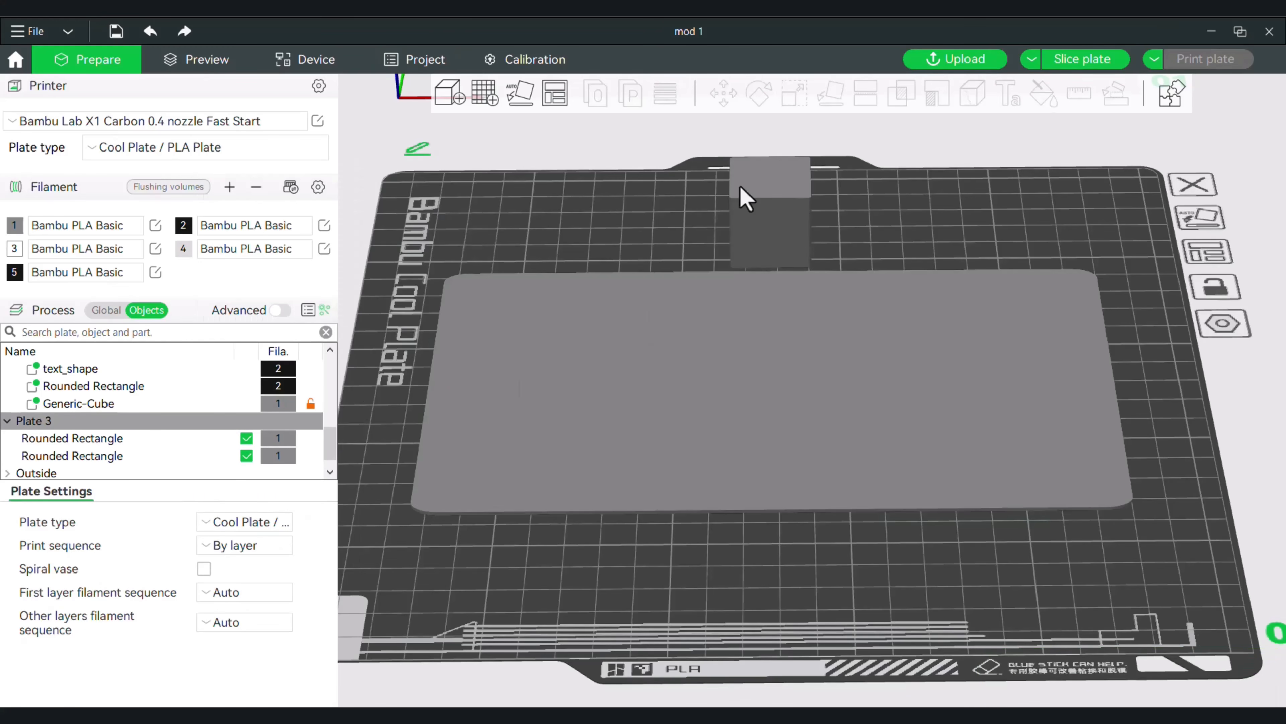
Clone the small rounded cube with 17 copies on Plate 3.
right_click(741, 186)
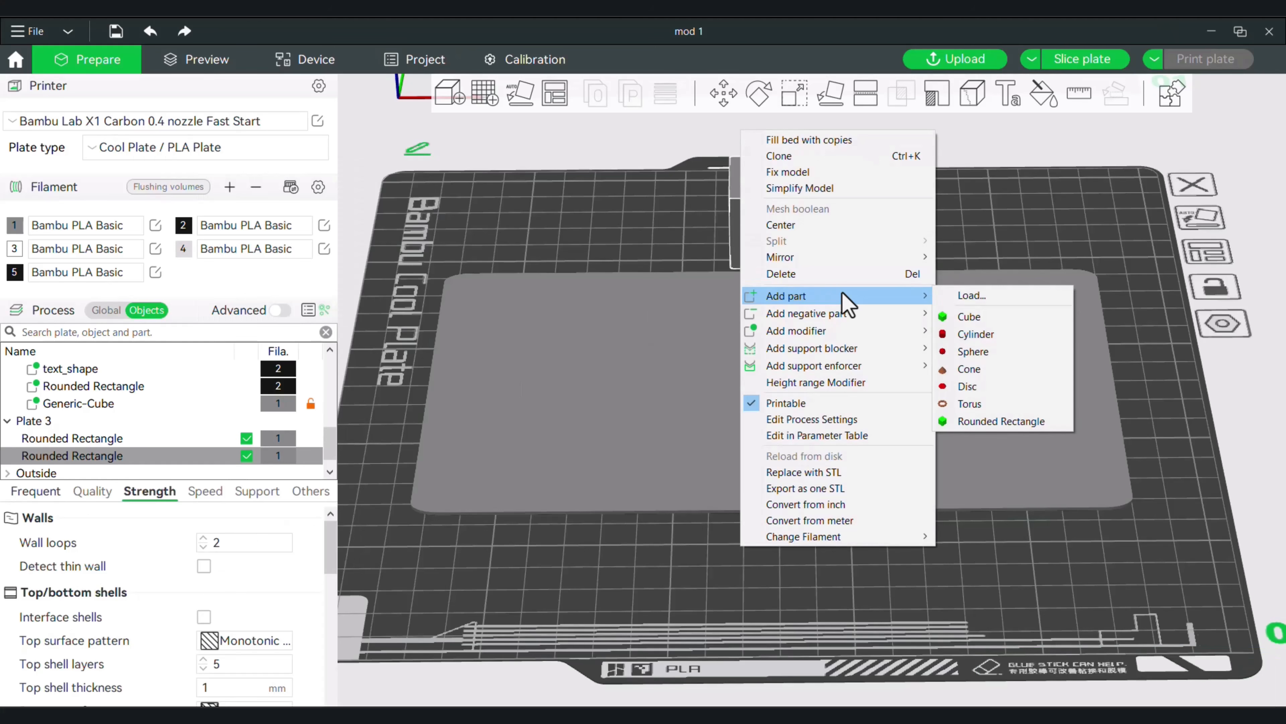
left_click(773, 157)
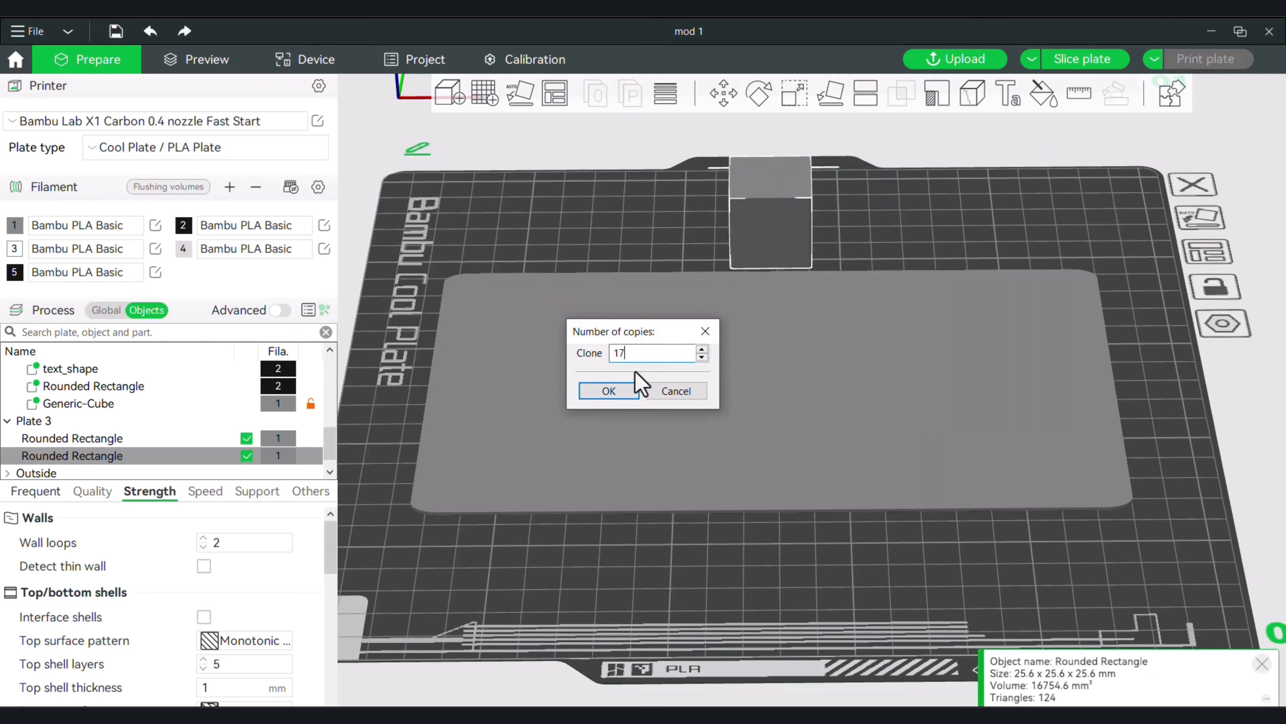
left_click(625, 394)
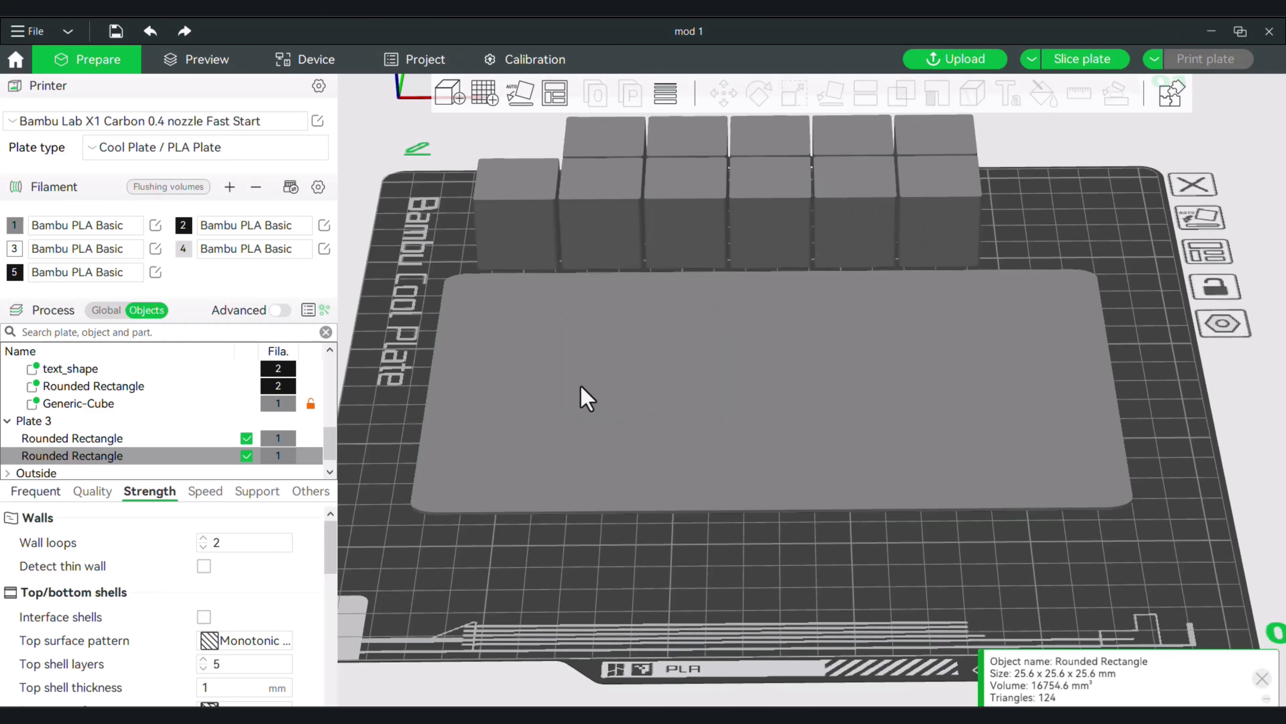
right_click(650, 575)
left_click(880, 525)
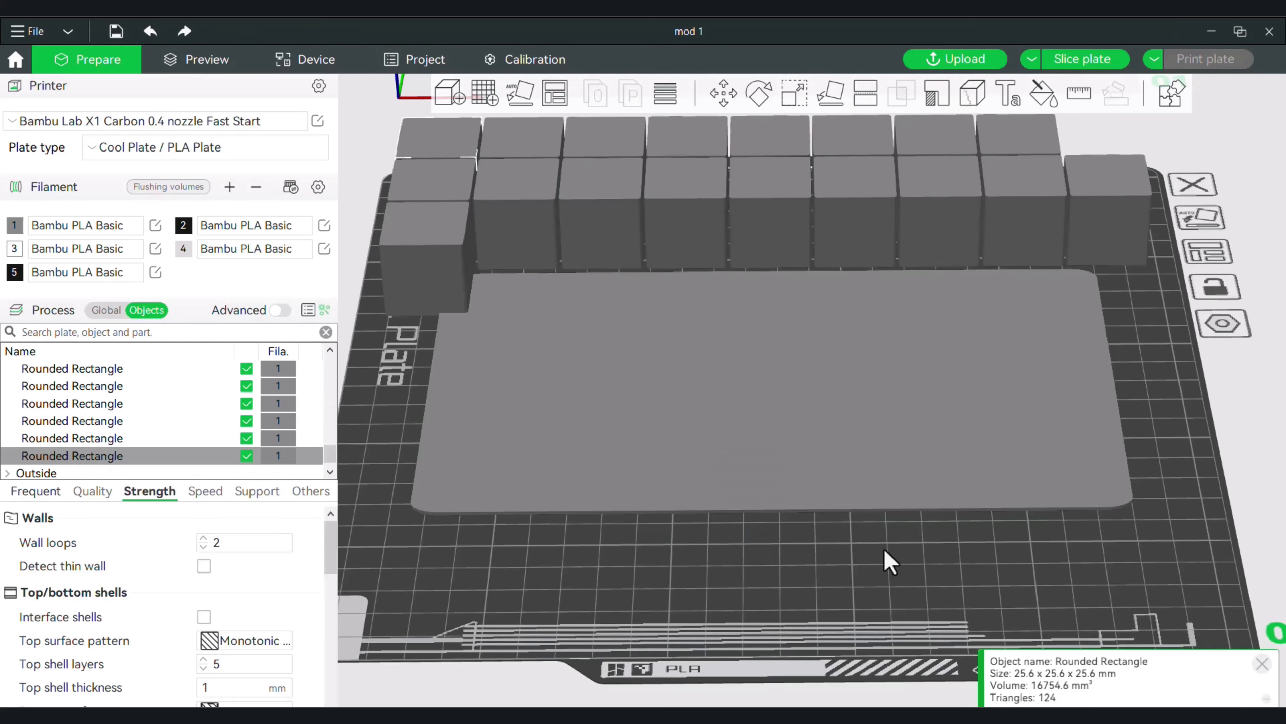
scroll(806, 531, "down", 3)
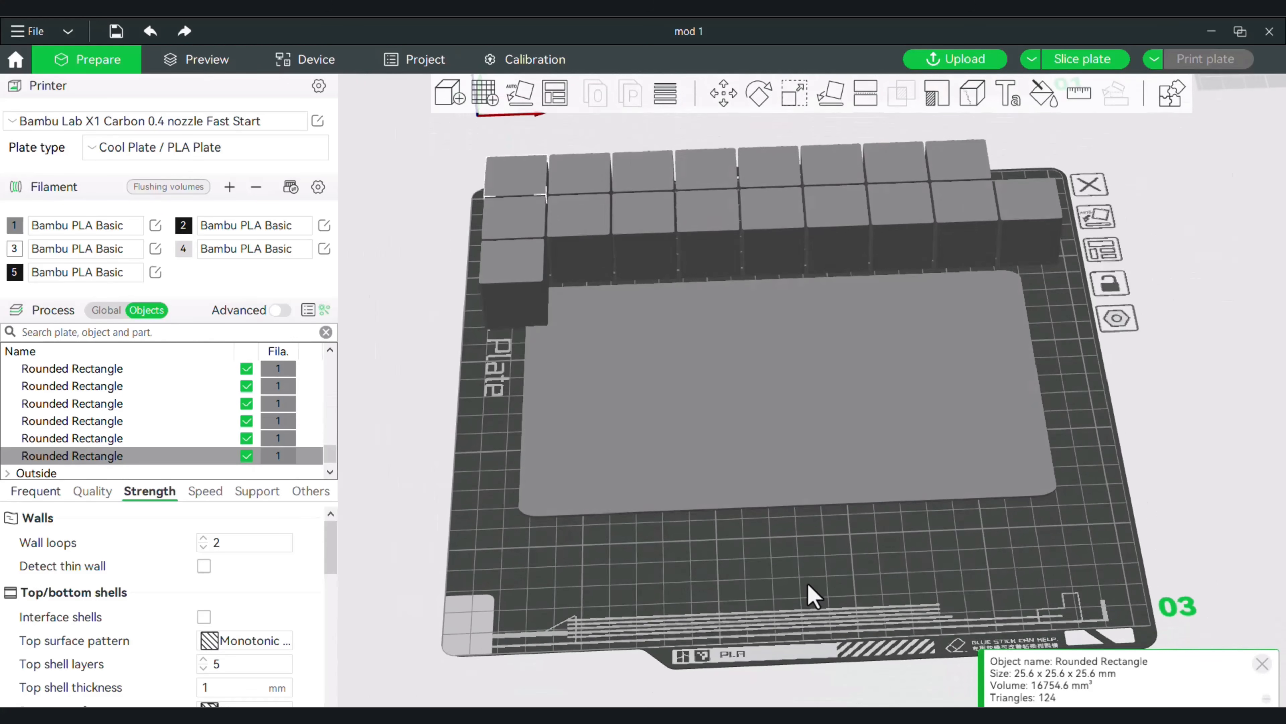
Center one of the cubes on the flat slab and shift it along X to the slab's right end.
right_click(771, 233)
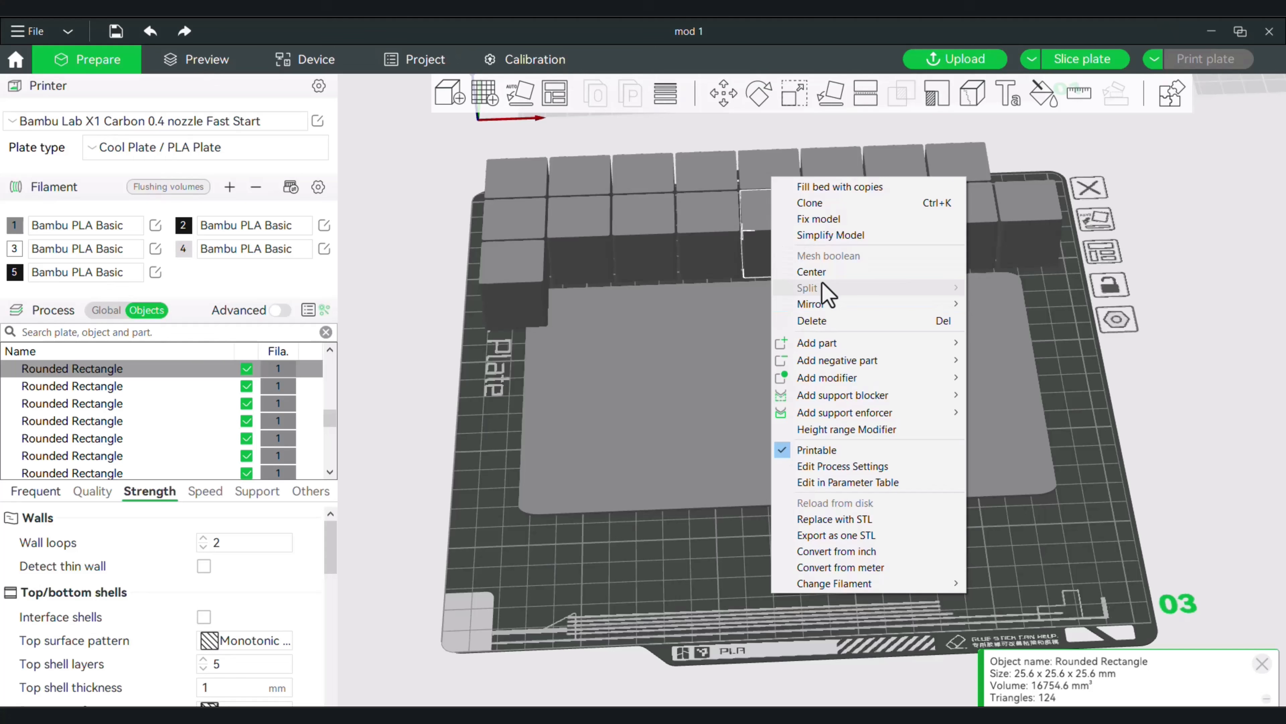
left_click(823, 266)
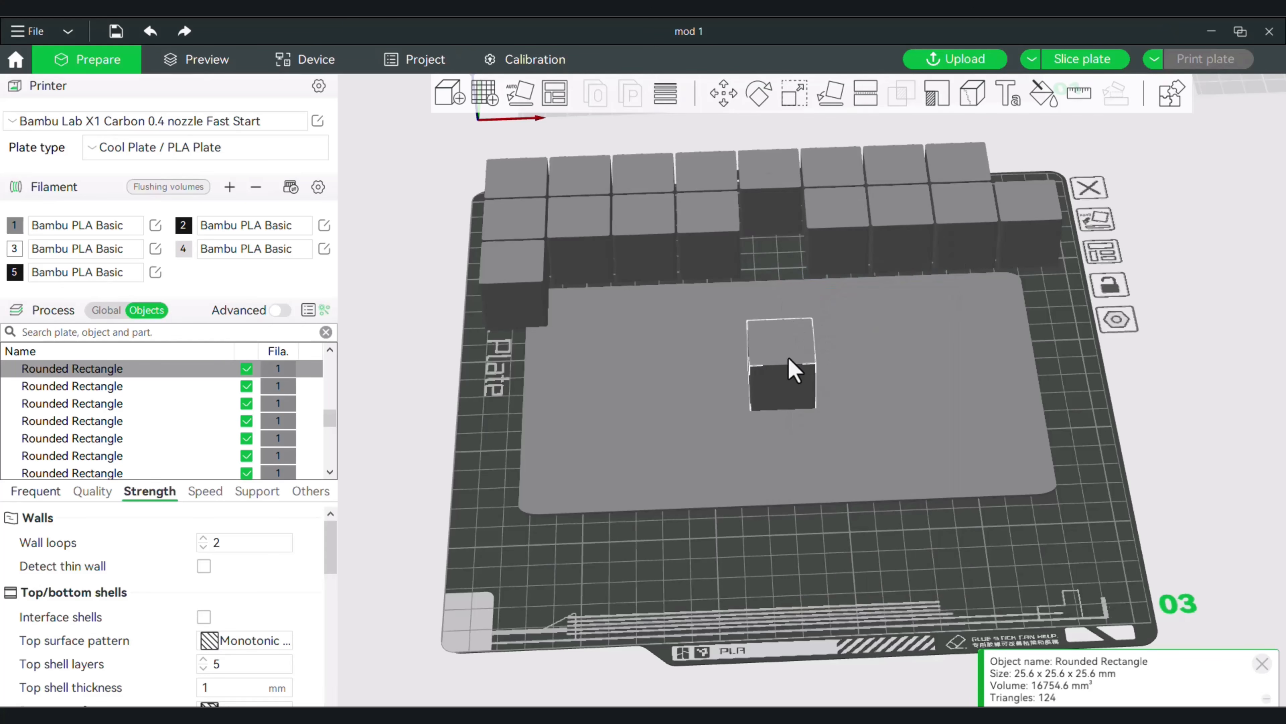
key("Right")
key("Right")
key("Right")
key("Right")
key("Right")
key("Right")
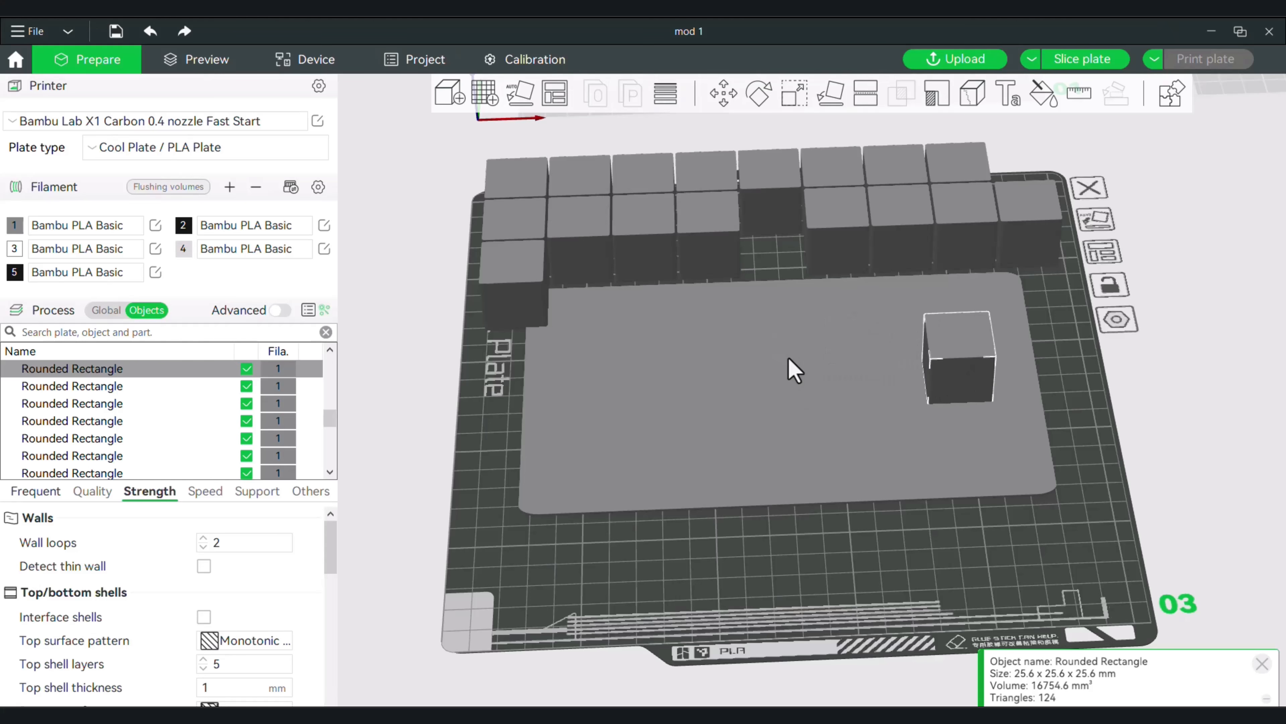
Center two more cubes on the slab, placing one beside the first cube and the other at the slab's left end.
right_click(831, 211)
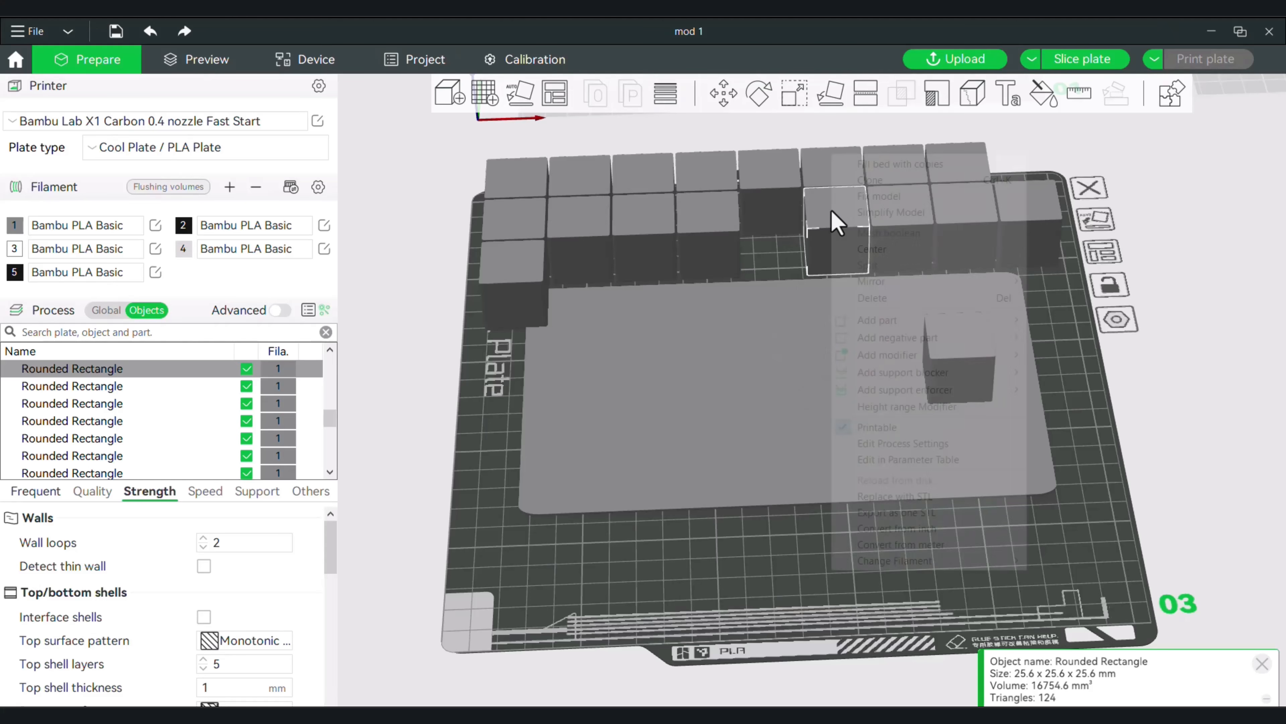
left_click(884, 244)
right_click(712, 230)
left_click(778, 273)
key("Left")
key("Left")
key("Left")
key("Left")
key("Left")
key("Left")
key("Left")
key("Left")
Center a fourth cube on the slab and move it to the slab's front right corner.
right_click(722, 198)
left_click(781, 239)
key("Down")
key("Down")
key("Down")
key("Right")
key("Right")
key("Right")
key("Right")
key("Right")
key("Right")
key("Right")
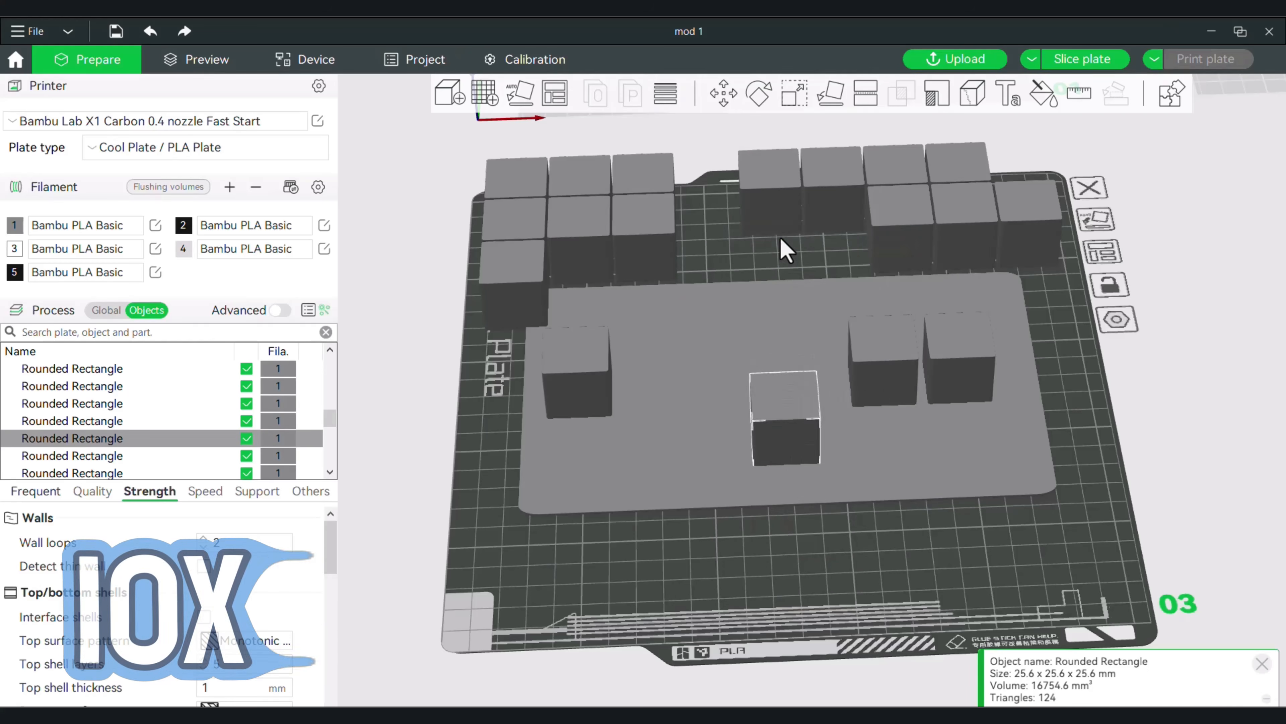
Center two more cubes on the slab and place them beside the corner cube in the front row.
right_click(668, 230)
left_click(735, 264)
right_click(577, 211)
left_click(647, 272)
key("Down")
key("Down")
key("Right")
Center another cube on the slab and move it to the left end of the front row.
right_click(587, 177)
left_click(658, 238)
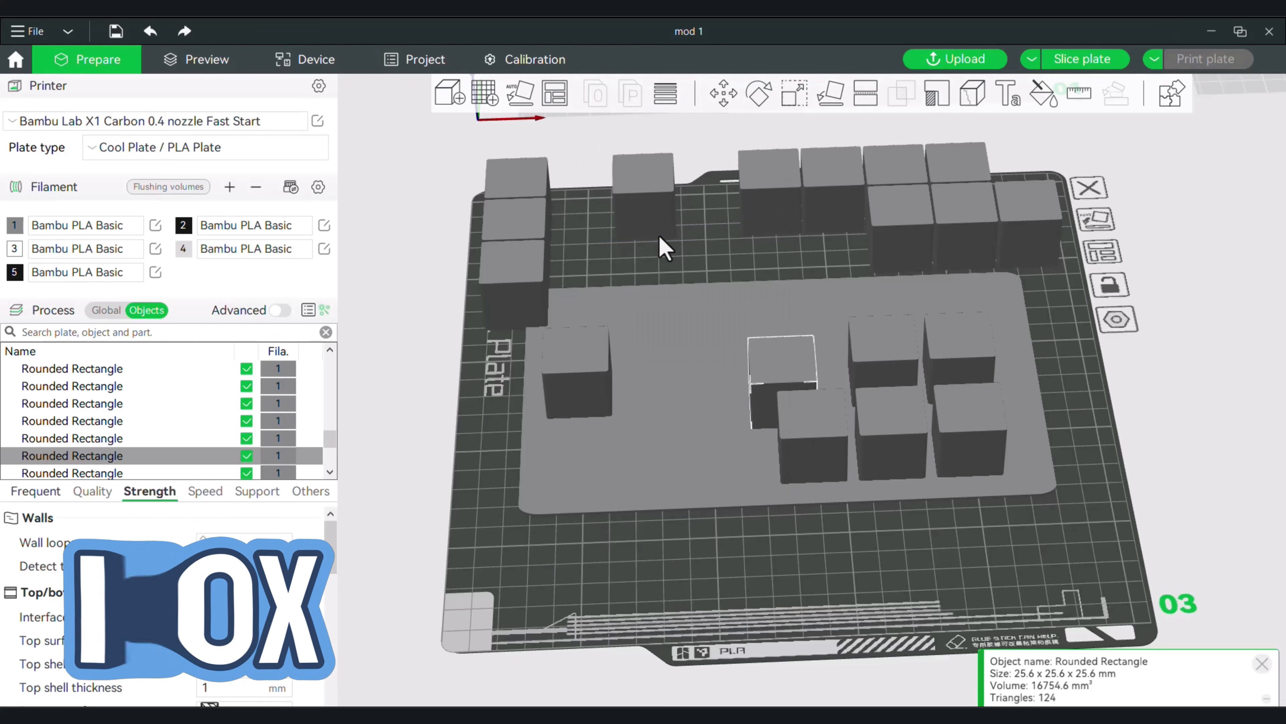
key("Down")
key("Down")
key("Left")
key("Left")
key("Left")
key("Left")
key("Left")
key("Left")
key("Left")
key("Left")
Center two more cubes and place them second from the left, one in the front row and one in the middle row.
right_click(509, 221)
left_click(579, 282)
right_click(669, 181)
left_click(734, 235)
key("Left")
key("Left")
key("Left")
key("Left")
key("Left")
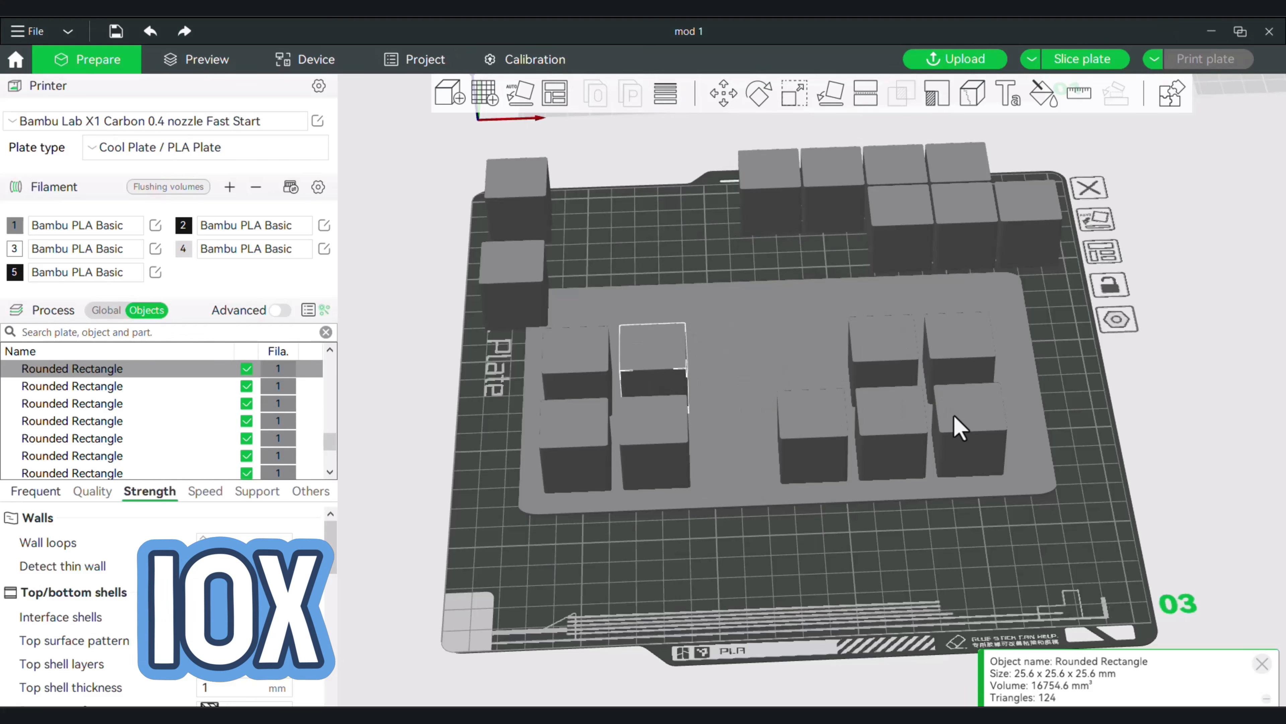
Nudge the group of cubes on the slab's right half farther right along X.
left_click(956, 425)
key("Right")
left_click(884, 426)
Center two more cubes and place them third from the left in the front and middle rows.
right_click(767, 170)
left_click(815, 223)
key("Down")
key("Down")
key("Down")
key("Left")
key("Left")
right_click(846, 175)
left_click(864, 228)
key("Left")
key("Left")
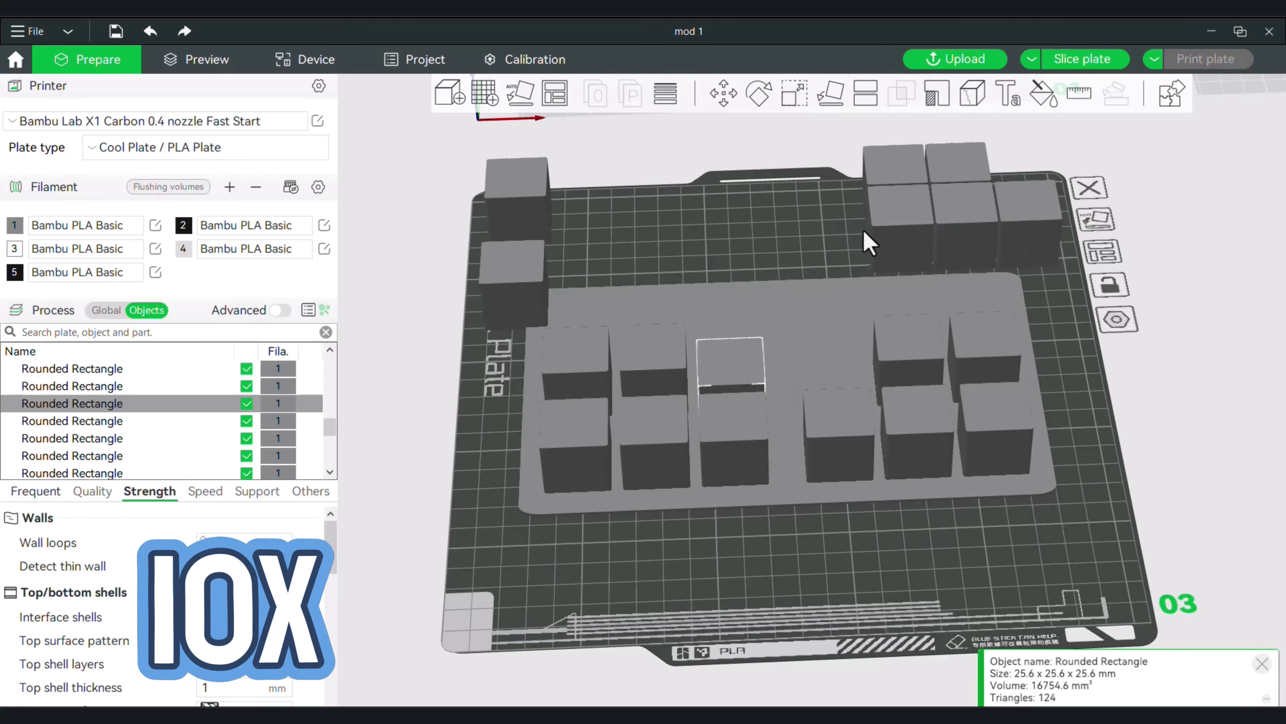
Center another cube to fill the fourth middle-row spot and even out the spacing of the right-hand cubes.
right_click(886, 215)
left_click(896, 269)
key("Right")
left_click(838, 418)
left_click(992, 416)
Center three more cubes and line them up in the slab's rear row, starting at its right end.
right_click(967, 195)
left_click(994, 229)
right_click(898, 134)
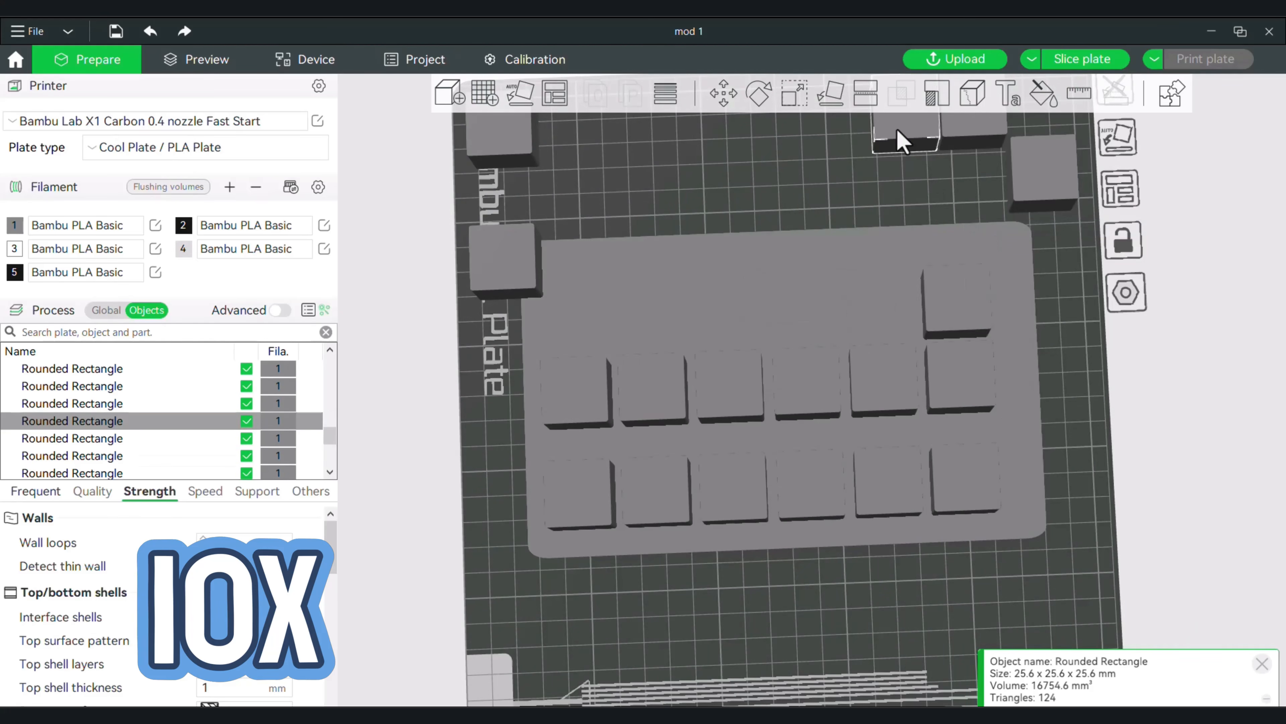
left_click(925, 161)
right_click(1059, 175)
left_click(1078, 198)
key("Up")
key("Up")
key("Up")
key("Right")
Center the two cubes from the plate's left edge and move them into the rear row's second and third spots.
right_click(499, 248)
key("Up")
key("Up")
key("Up")
key("Left")
key("Left")
right_click(499, 135)
key("Left")
key("Left")
key("Left")
key("Left")
key("Left")
key("Up")
key("Up")
key("Up")
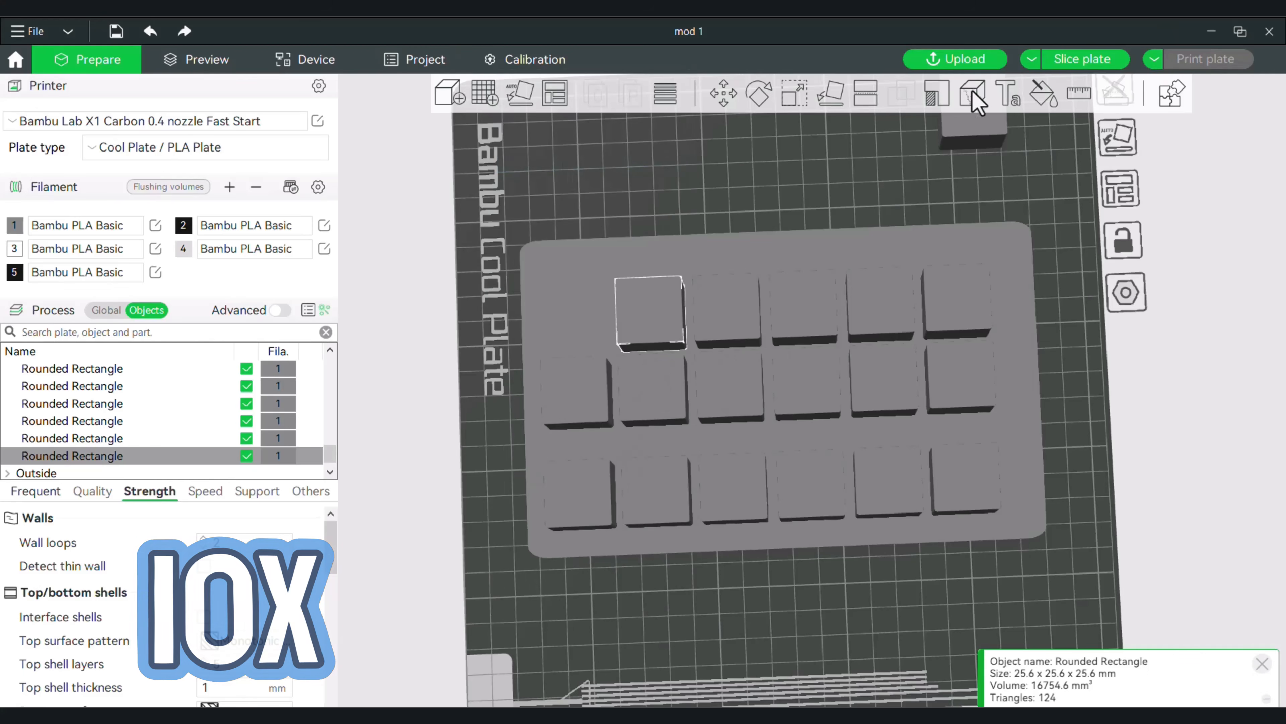
Center the last loose cube and move it to the left end of the slab's rear row.
right_click(972, 122)
left_click(1013, 165)
key("Up")
key("Up")
key("Up")
key("Left")
key("Left")
key("Left")
key("Left")
key("Left")
key("Left")
key("Left")
key("Left")
Nudge the rear-row cubes farther back along Y to even out the rows, and clear the selection.
left_click(955, 289)
key("Up")
left_click(645, 316)
key("Up")
left_click(577, 332)
key("Up")
left_click(753, 187)
left_click_drag(753, 188, 744, 150)
left_click_drag(829, 227, 831, 223)
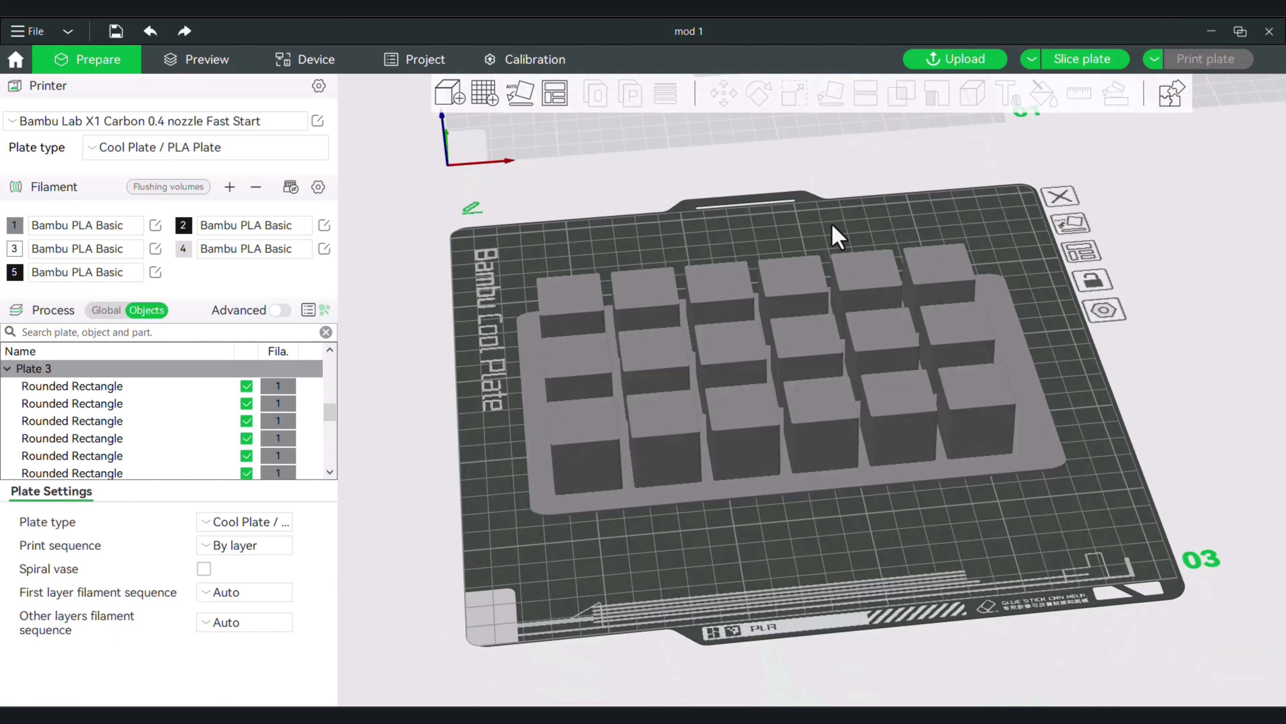
left_click_drag(815, 523, 884, 509)
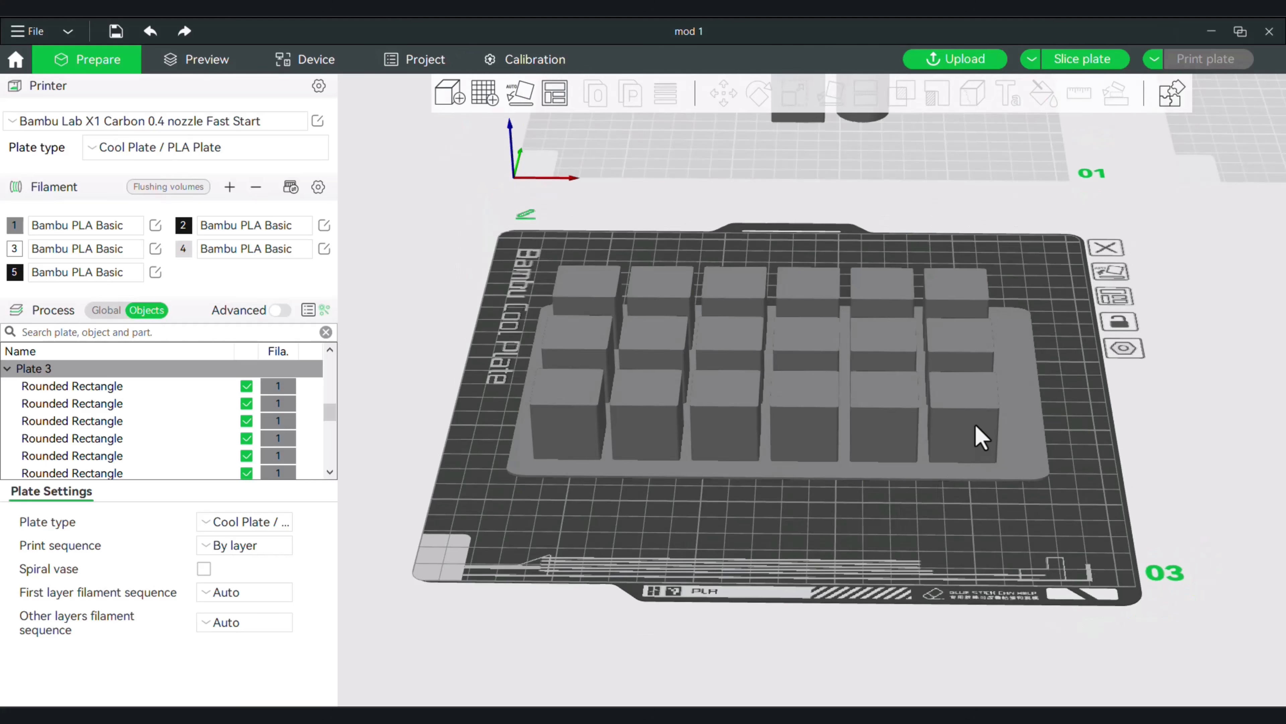
Select all 18 cubes on Plate 3 without the slab and assign them filament 2.
left_click(67, 388)
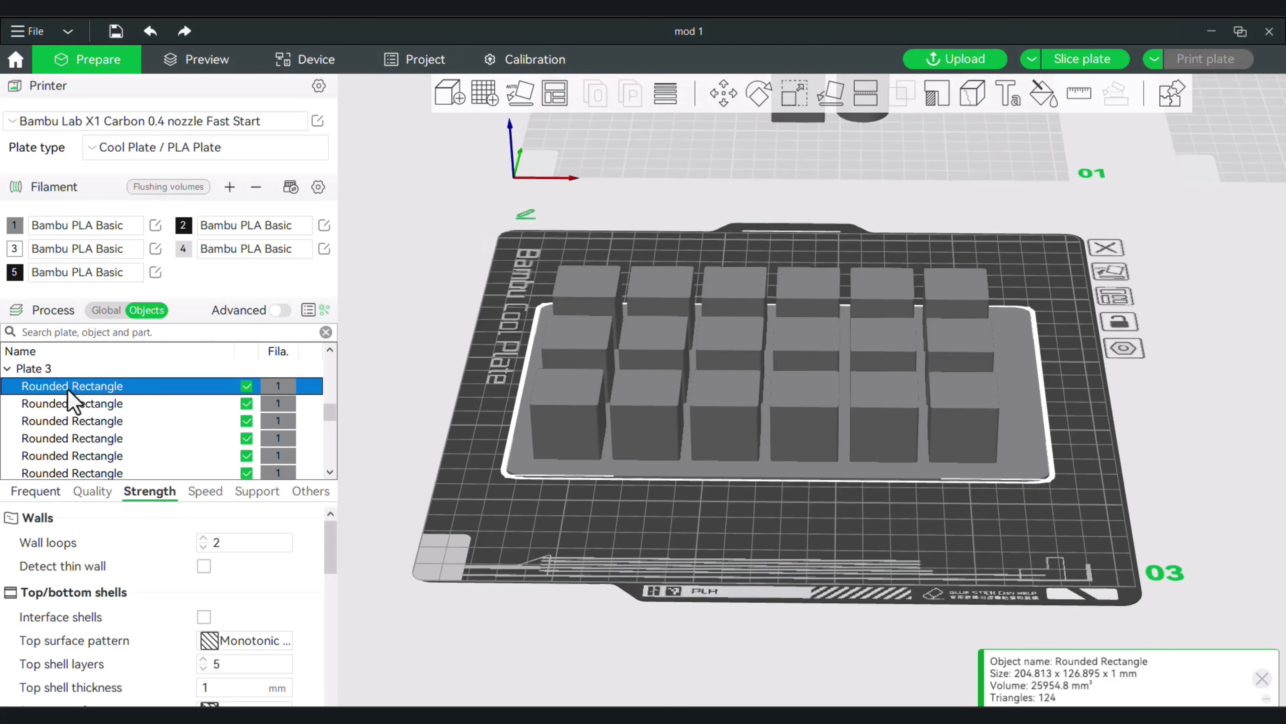
scroll(70, 398, "down", 3)
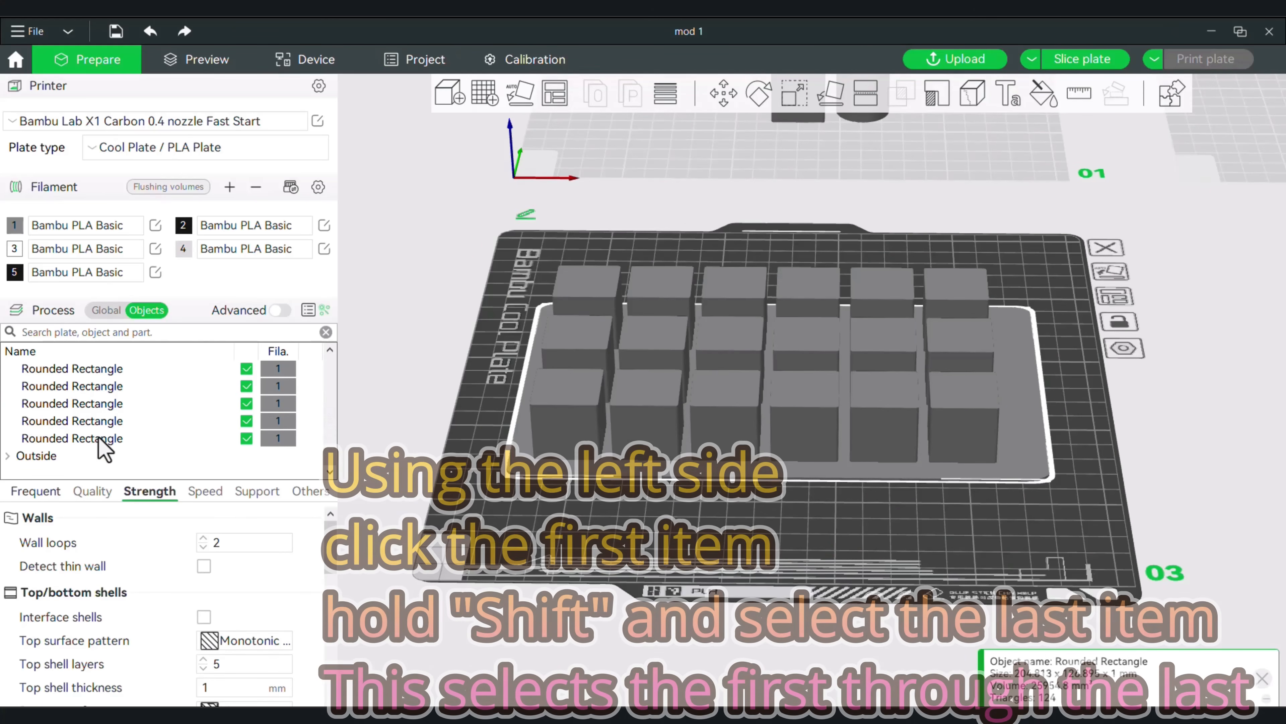
scroll(99, 439, "up", 2)
scroll(99, 440, "up", 4)
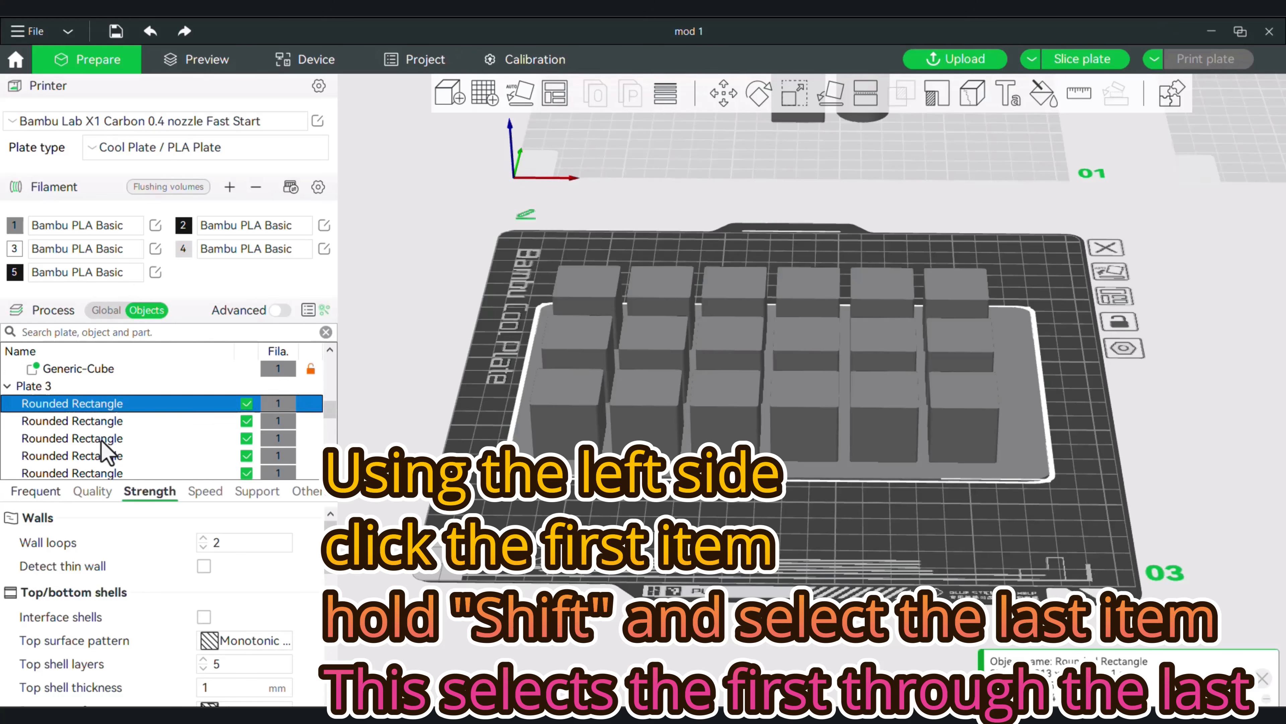
scroll(103, 448, "down", 2)
left_click(98, 426)
scroll(99, 431, "down", 5)
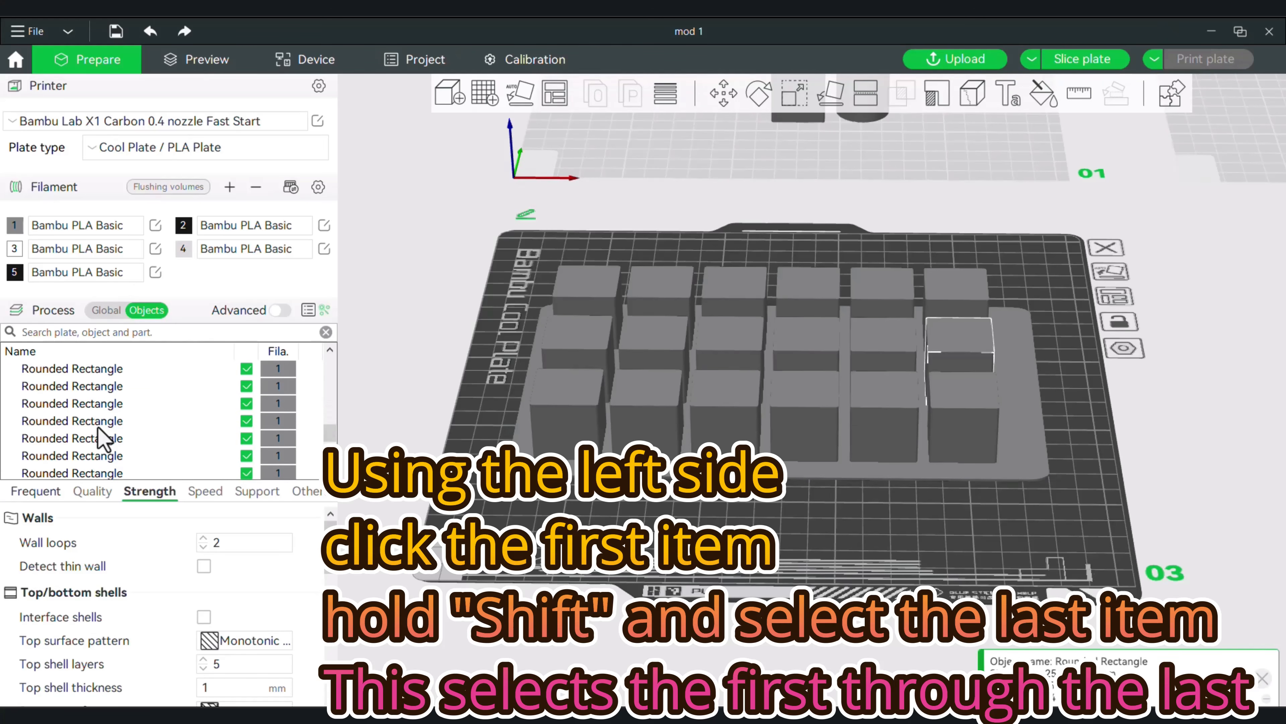
left_click(100, 439, "shift")
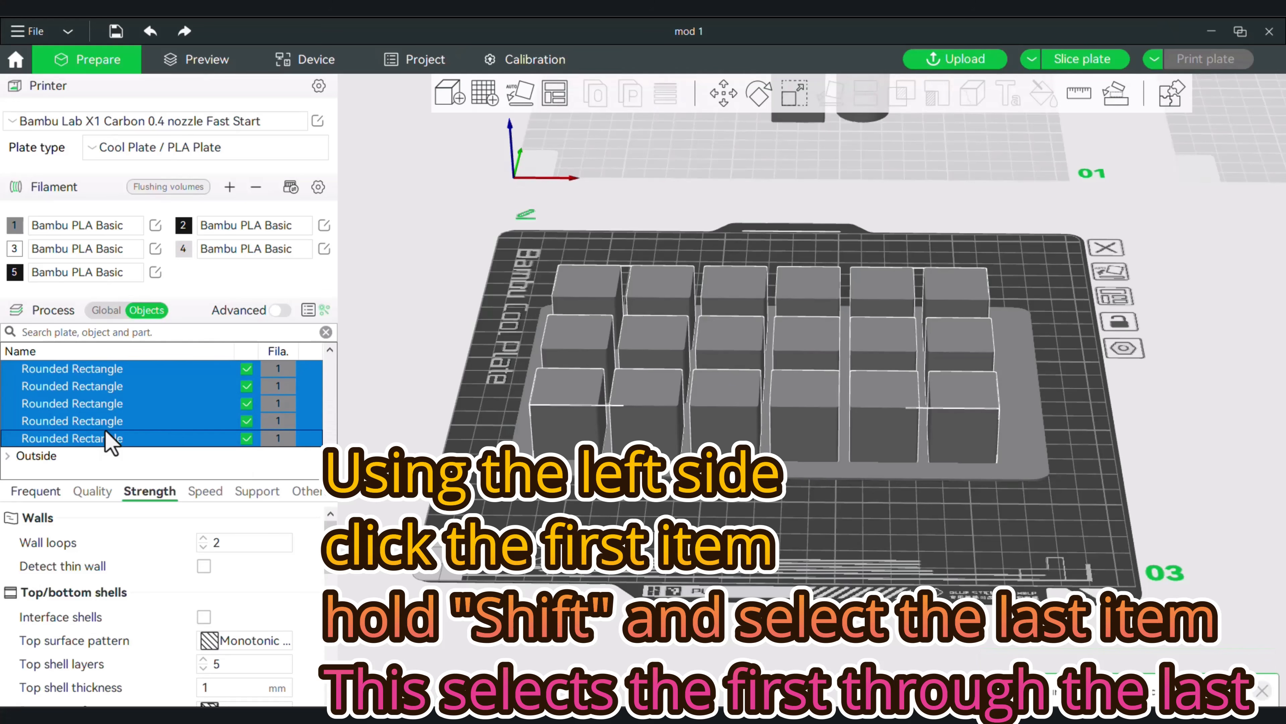
key("2")
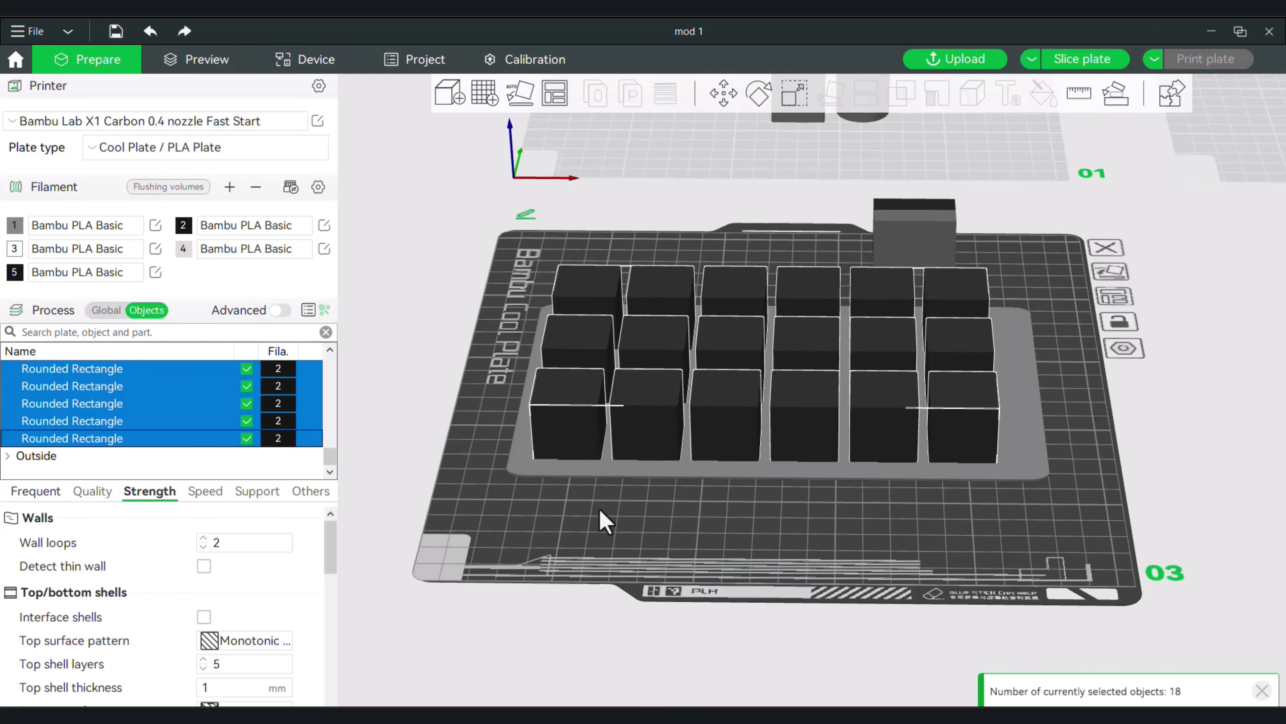
Select the slab together with all the cubes and merge them into one assembly.
left_click_drag(599, 509, 679, 570)
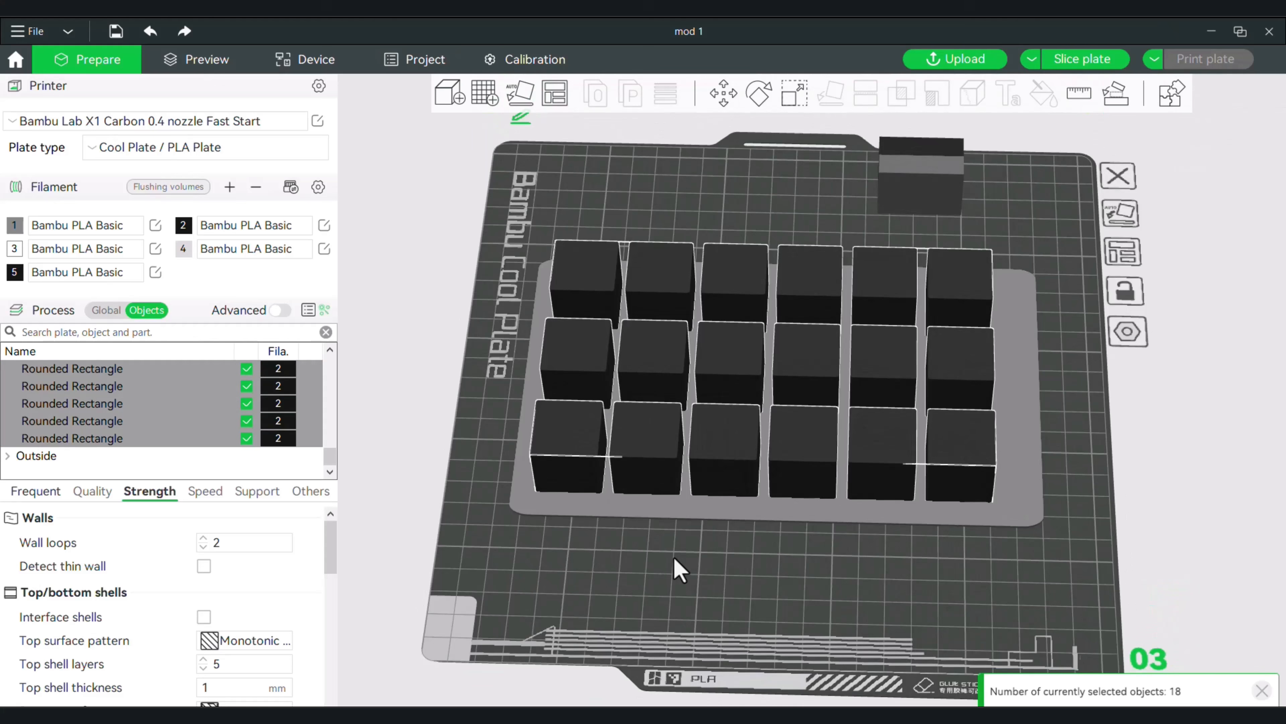
left_click(732, 570)
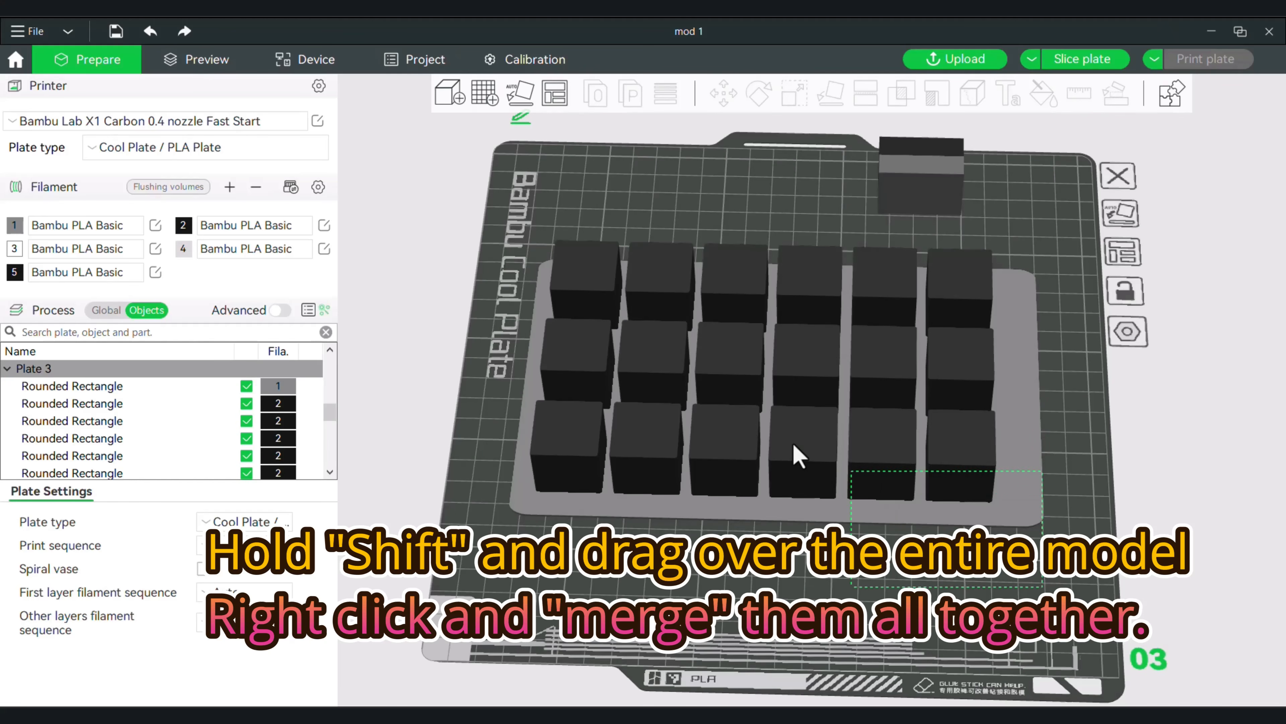
left_click_drag(794, 445, 529, 231, "shift")
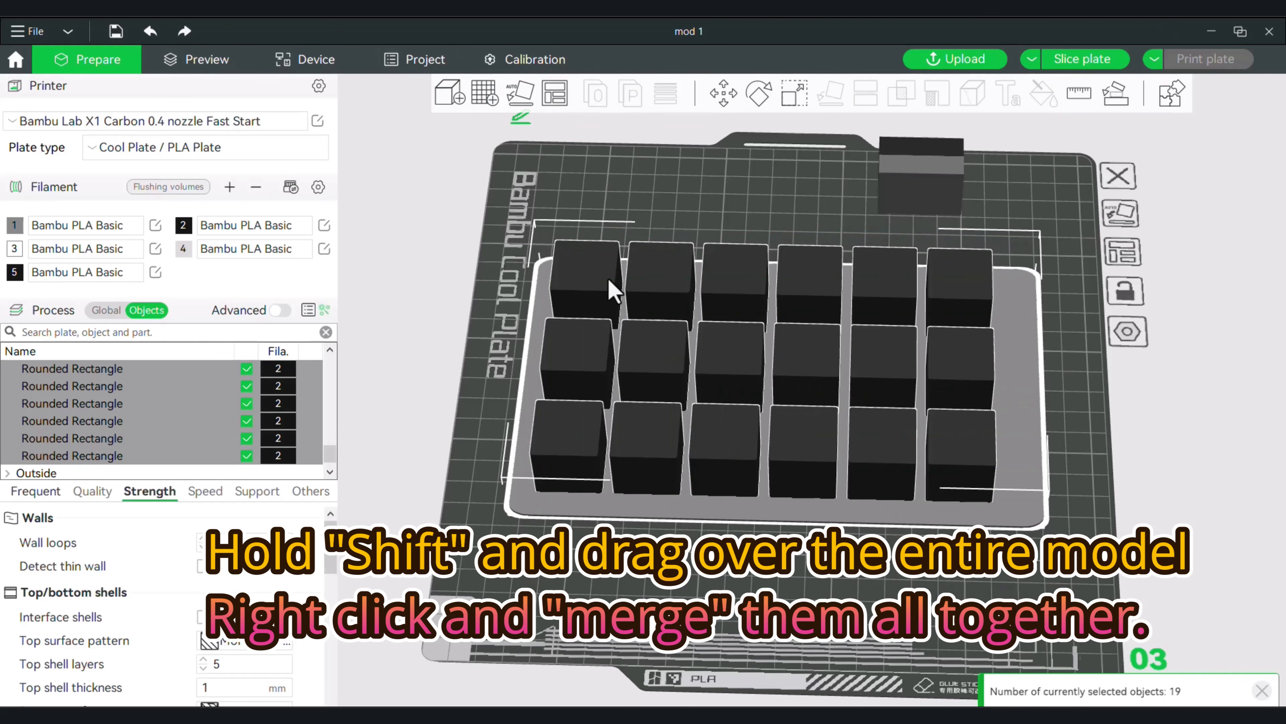
right_click(612, 289)
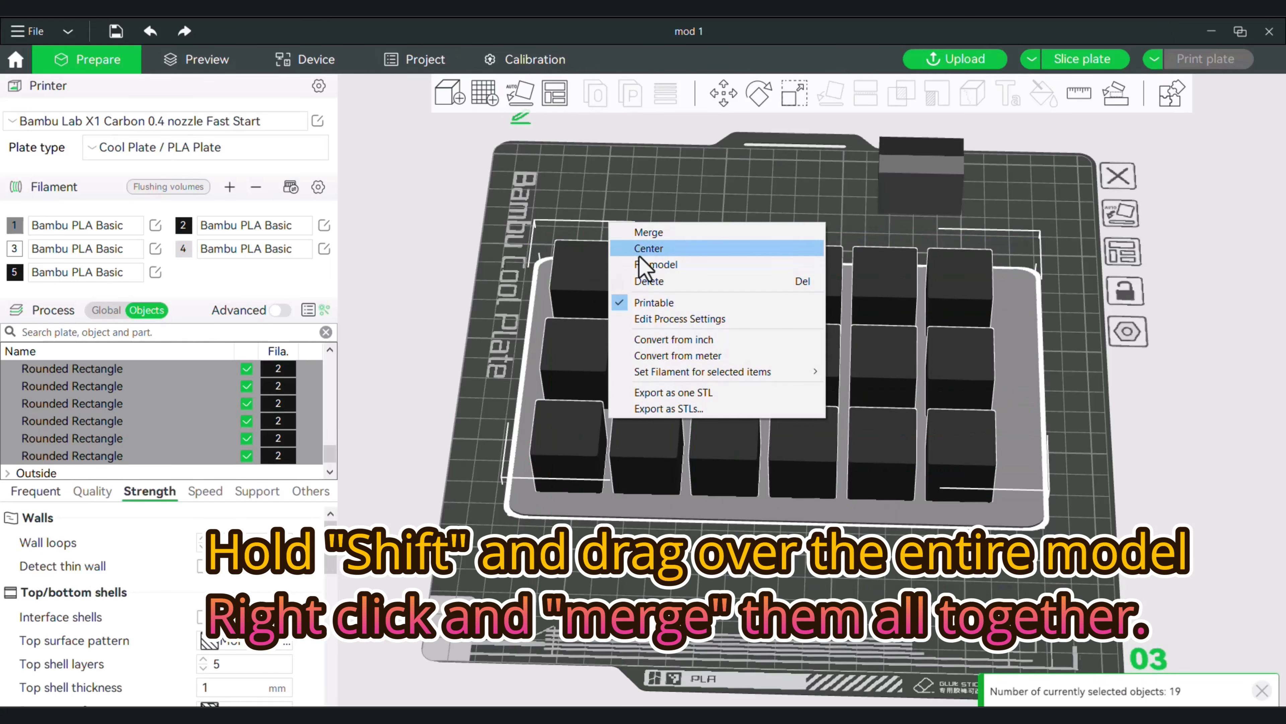
left_click(656, 234)
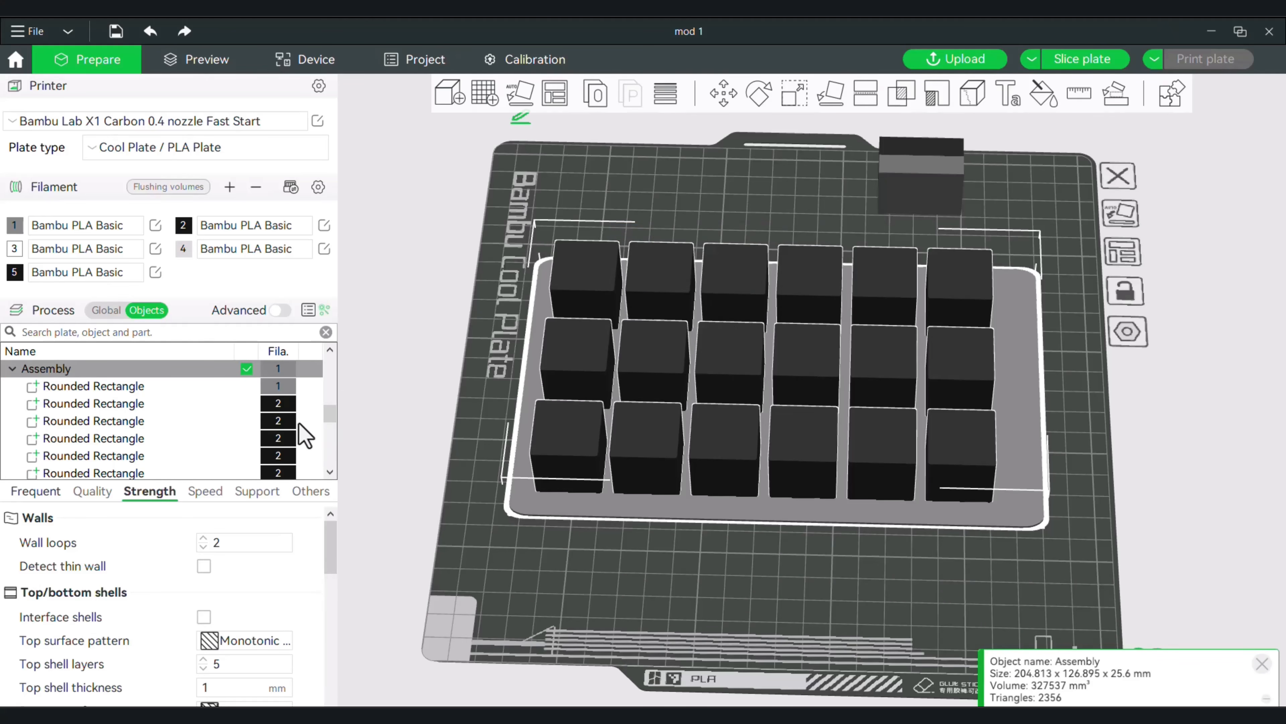
Change the type of the middle row's right-end cube from Part to Modifier.
left_click_drag(329, 420, 327, 414)
left_click(76, 421)
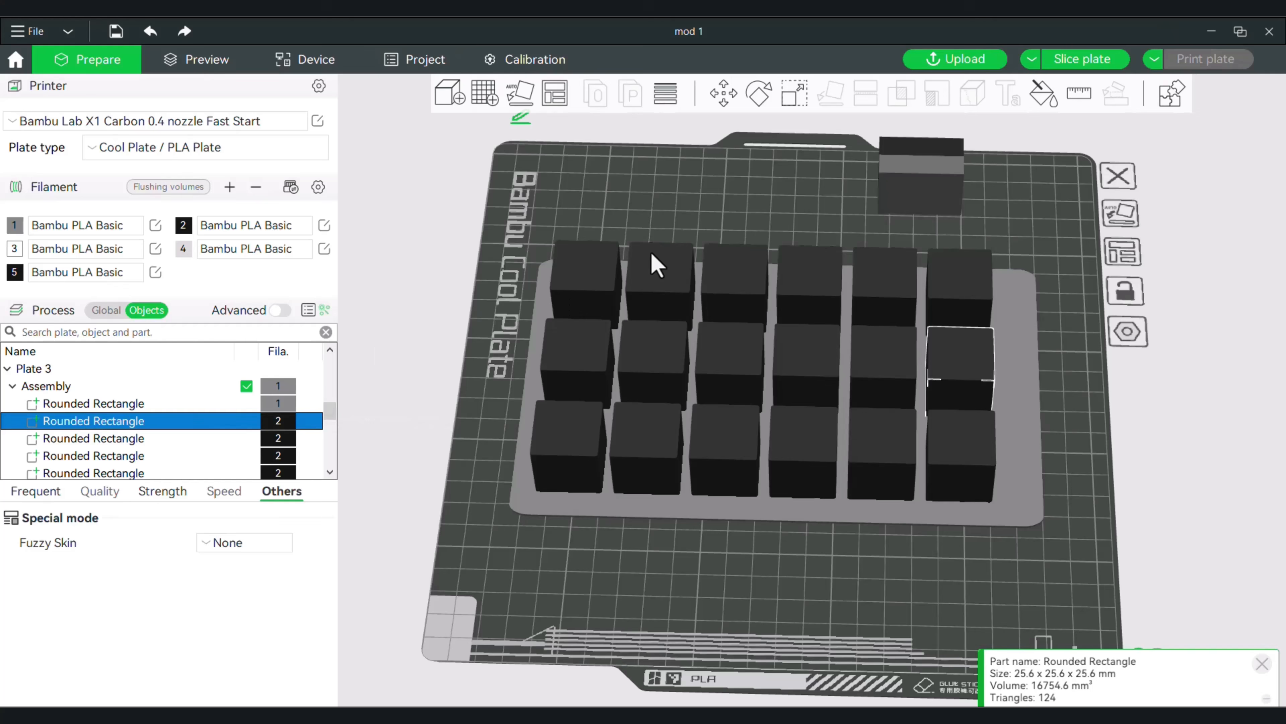
right_click(74, 425)
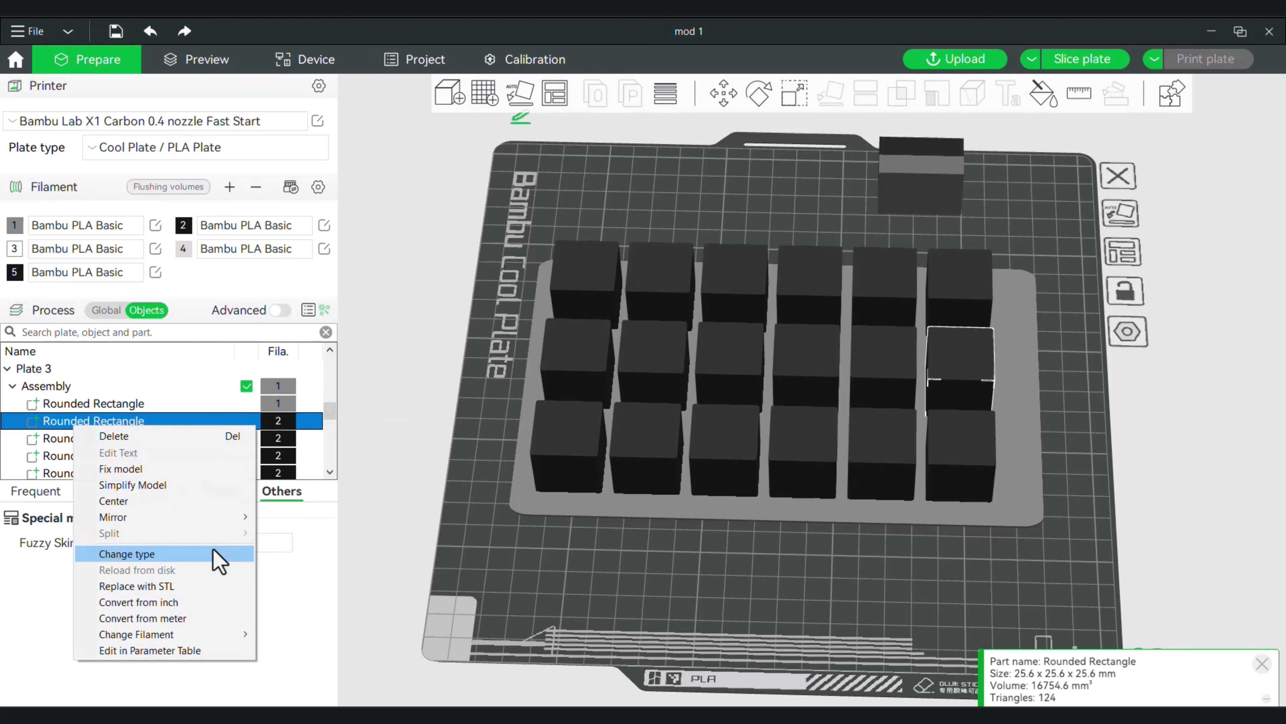
left_click(198, 554)
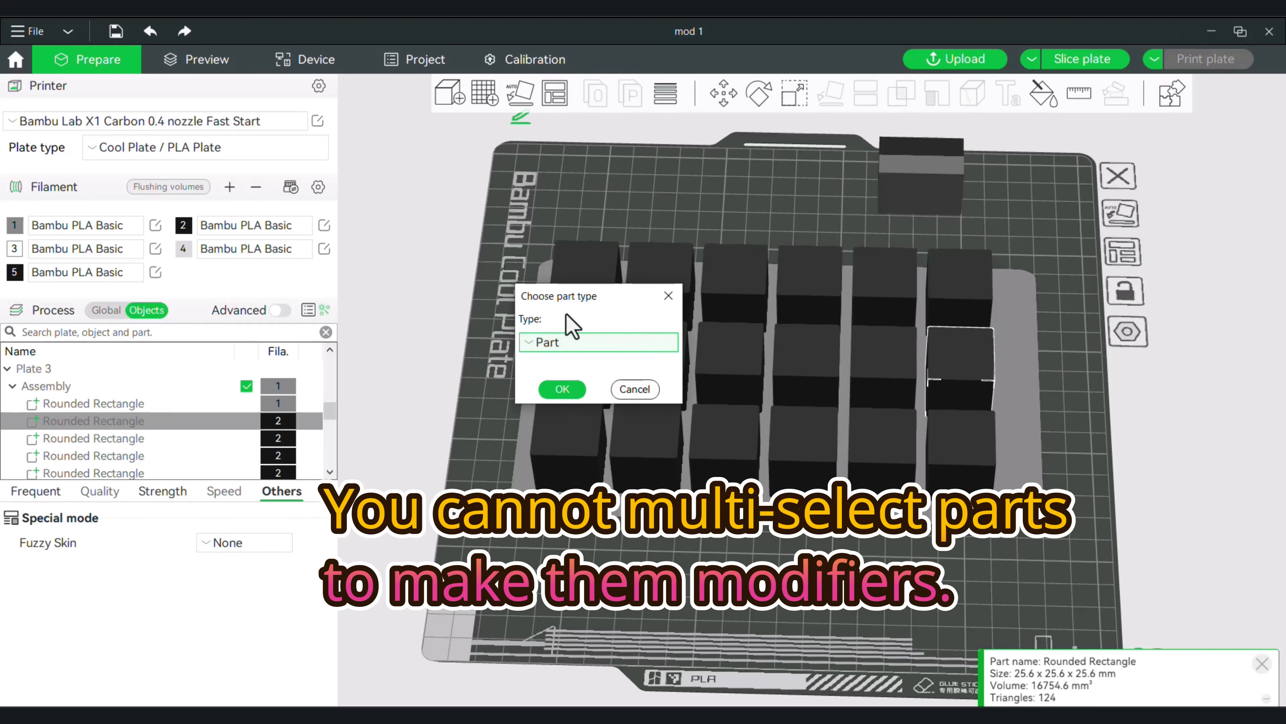
left_click(568, 342)
left_click(583, 404)
left_click(550, 388)
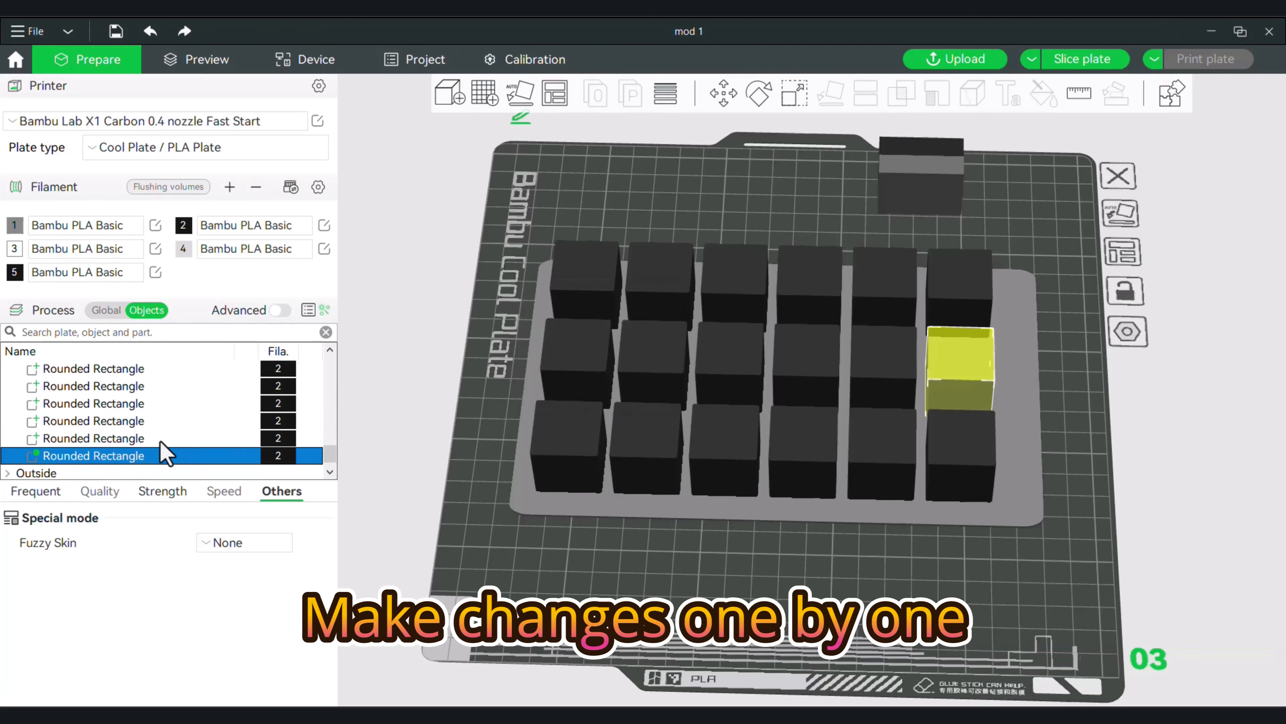
Change the second and third cubes of the rear row to the Modifier type.
right_click(99, 439)
left_click(152, 562)
left_click(576, 344)
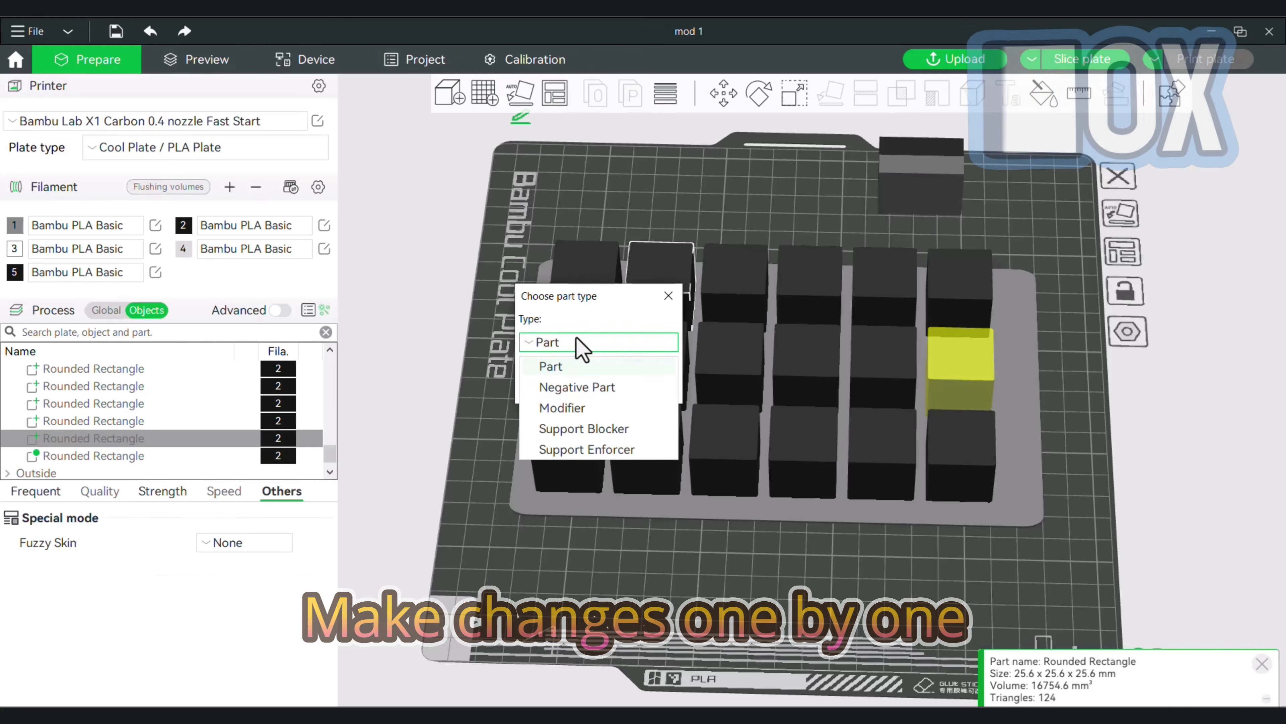
left_click(577, 405)
left_click(549, 388)
right_click(84, 420)
left_click(137, 546)
left_click(572, 343)
left_click(577, 405)
Change the rear row's fourth cube and the front row's second cube to the Modifier type.
right_click(101, 399)
left_click(157, 519)
left_click(572, 342)
left_click(567, 405)
left_click(555, 389)
right_click(101, 388)
left_click(157, 508)
left_click(567, 342)
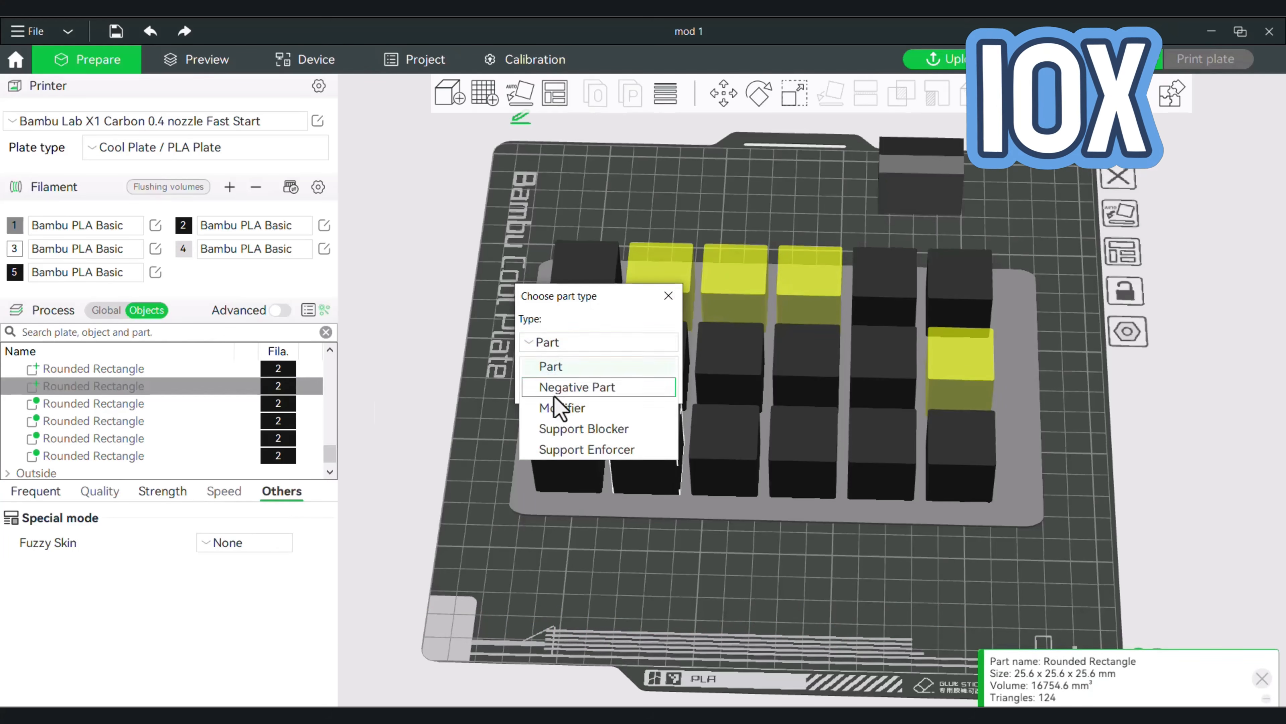
left_click(562, 343)
left_click(572, 406)
left_click(557, 389)
Change the left-end cubes of the rear and front rows to the Modifier type.
right_click(112, 421)
left_click(177, 544)
left_click(562, 343)
left_click(572, 406)
left_click(557, 388)
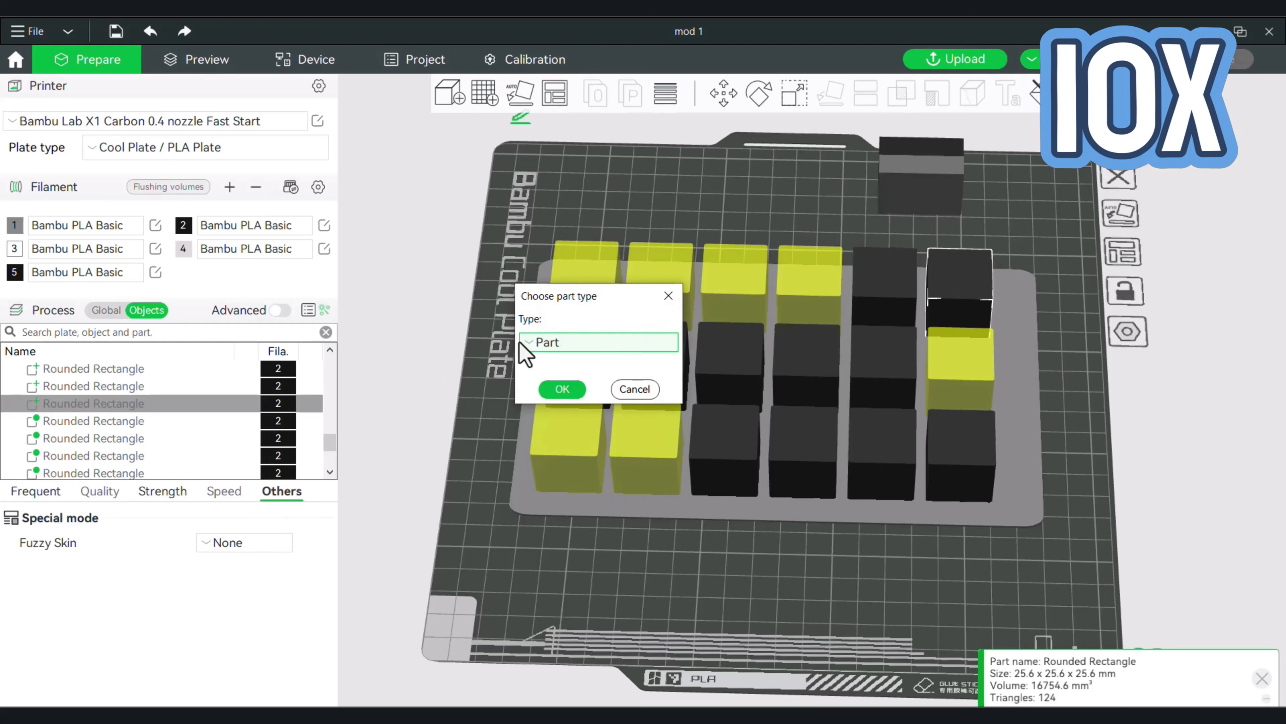
Change the last two rear-row cubes, the second middle-row cube and the fourth front-row cube to modifiers.
left_click(562, 342)
left_click(573, 405)
left_click(557, 388)
right_click(125, 424)
left_click(191, 551)
left_click(562, 342)
left_click(557, 389)
Change the third and fourth middle-row cubes and the fifth front-row cube to the Modifier type.
right_click(93, 404)
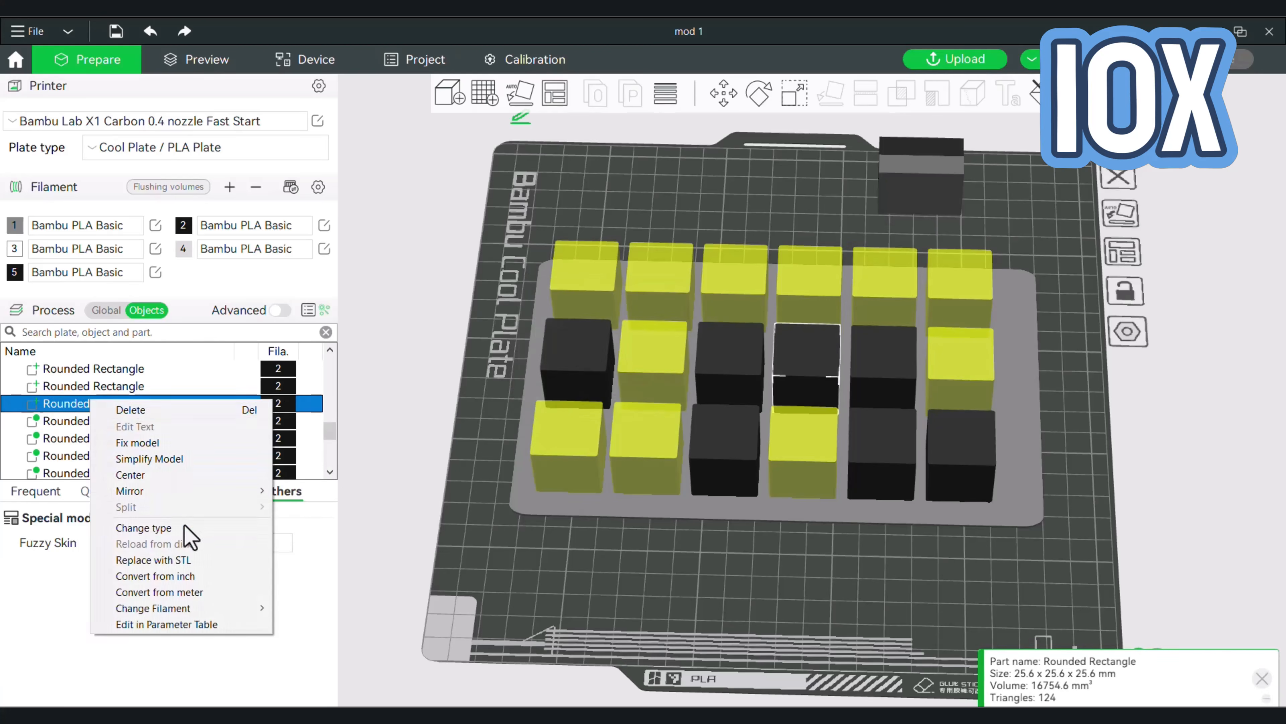
scroll(276, 407, "up", 1)
right_click(101, 437)
left_click(567, 407)
left_click(578, 389)
Change the front right corner cube and the remaining middle-row cubes to the Modifier type.
right_click(101, 424)
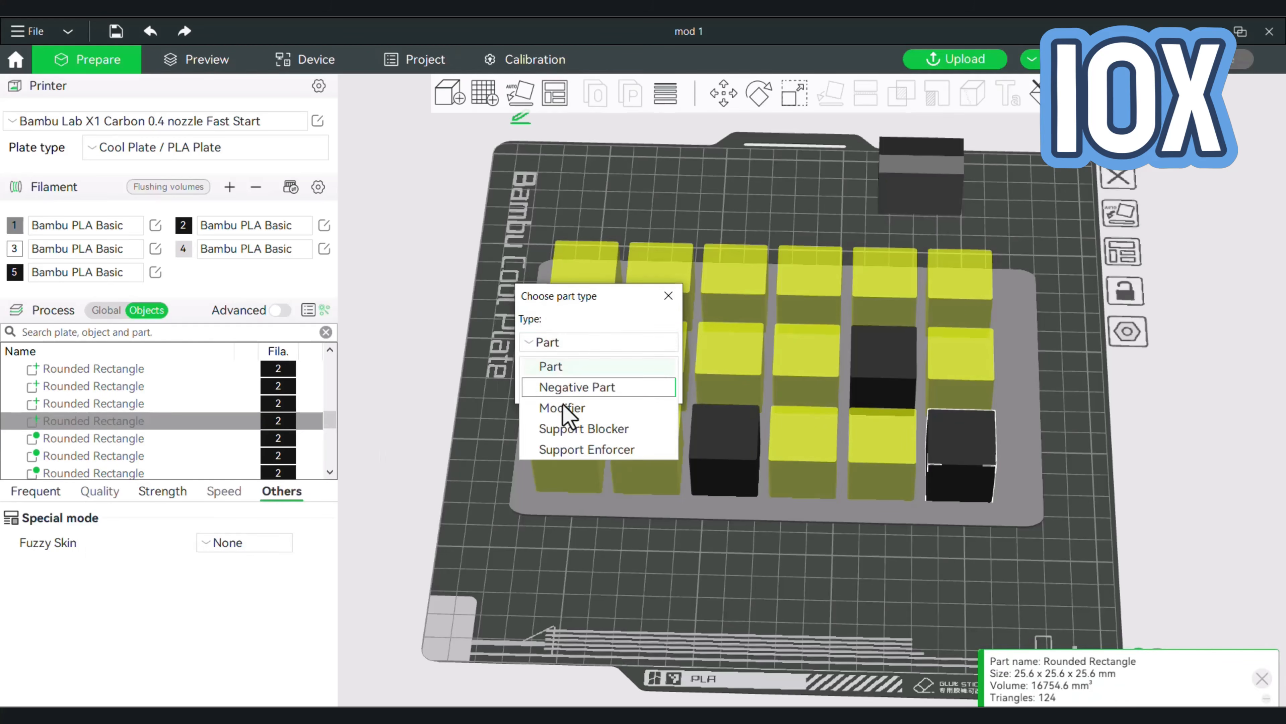
left_click(565, 408)
right_click(110, 440)
right_click(82, 429)
left_click(572, 406)
left_click(560, 389)
Change the type of the front row's third cube to Modifier.
right_click(97, 424)
left_click(162, 550)
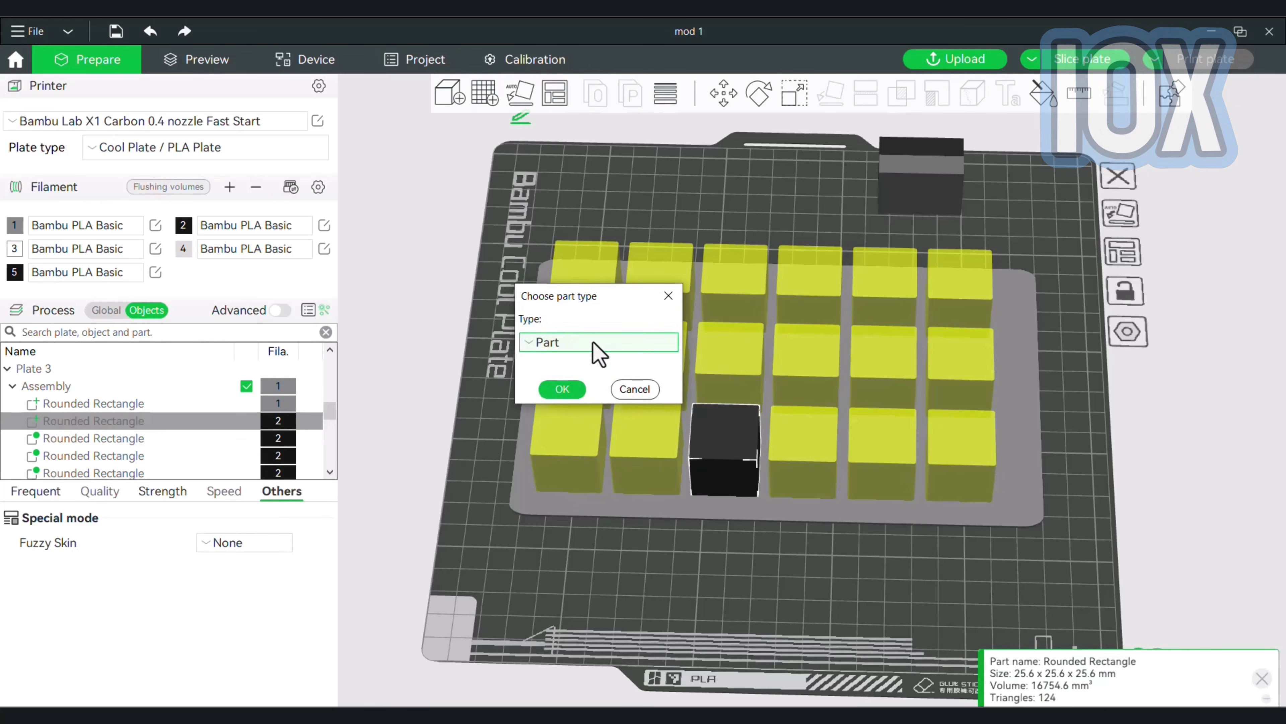
left_click(594, 343)
left_click(578, 405)
left_click(560, 388)
Set the rear left cube's top shell layers to 0 and its bottom shell layers to 2.
left_click_drag(423, 324, 442, 378)
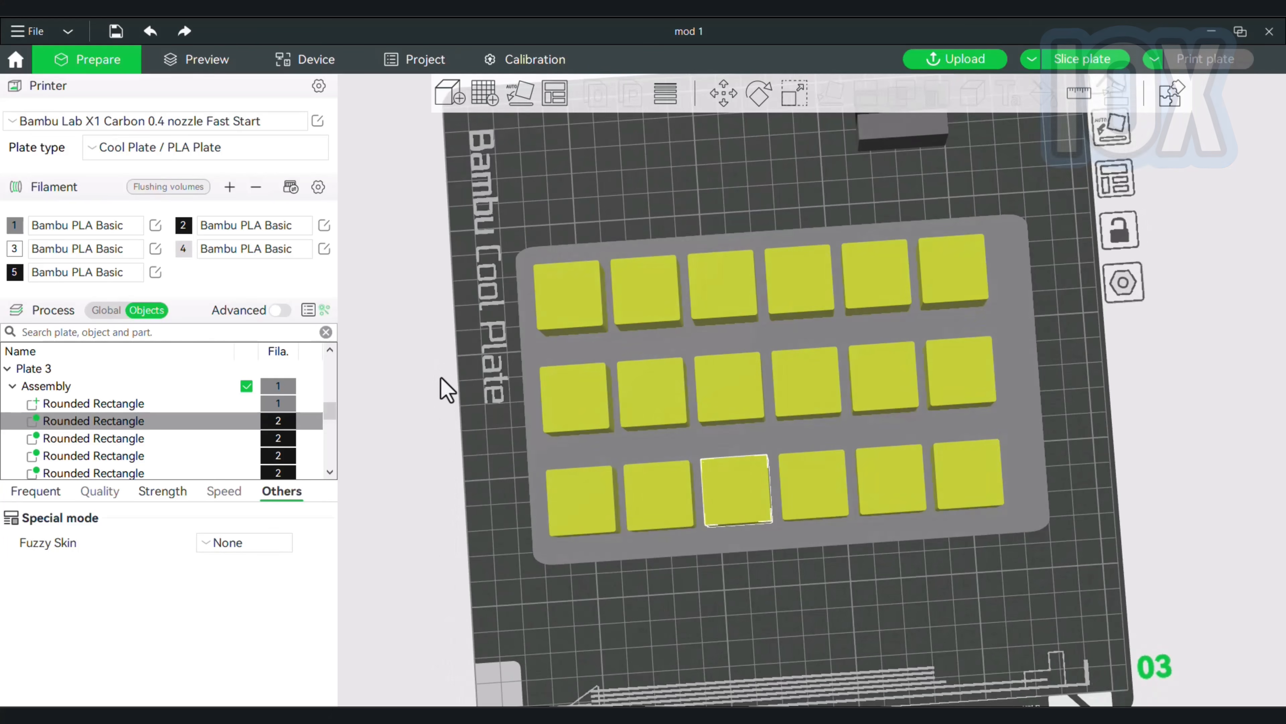
left_click(574, 306)
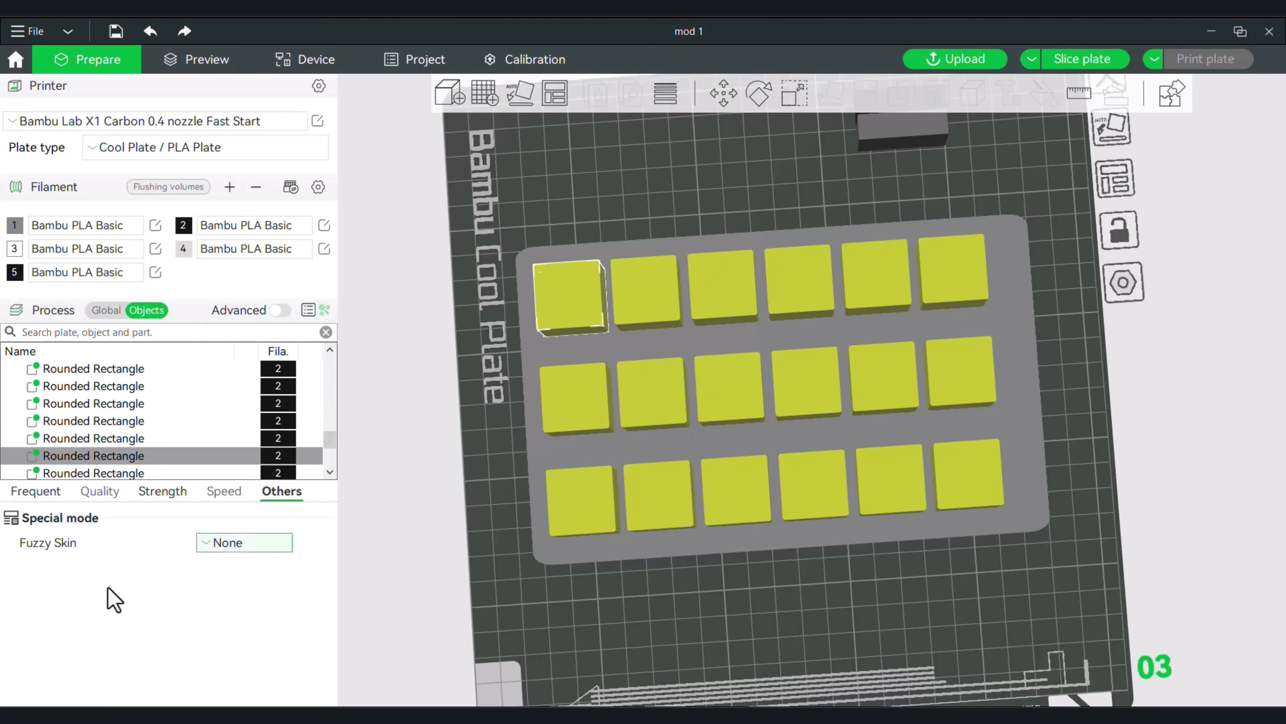
left_click(110, 495)
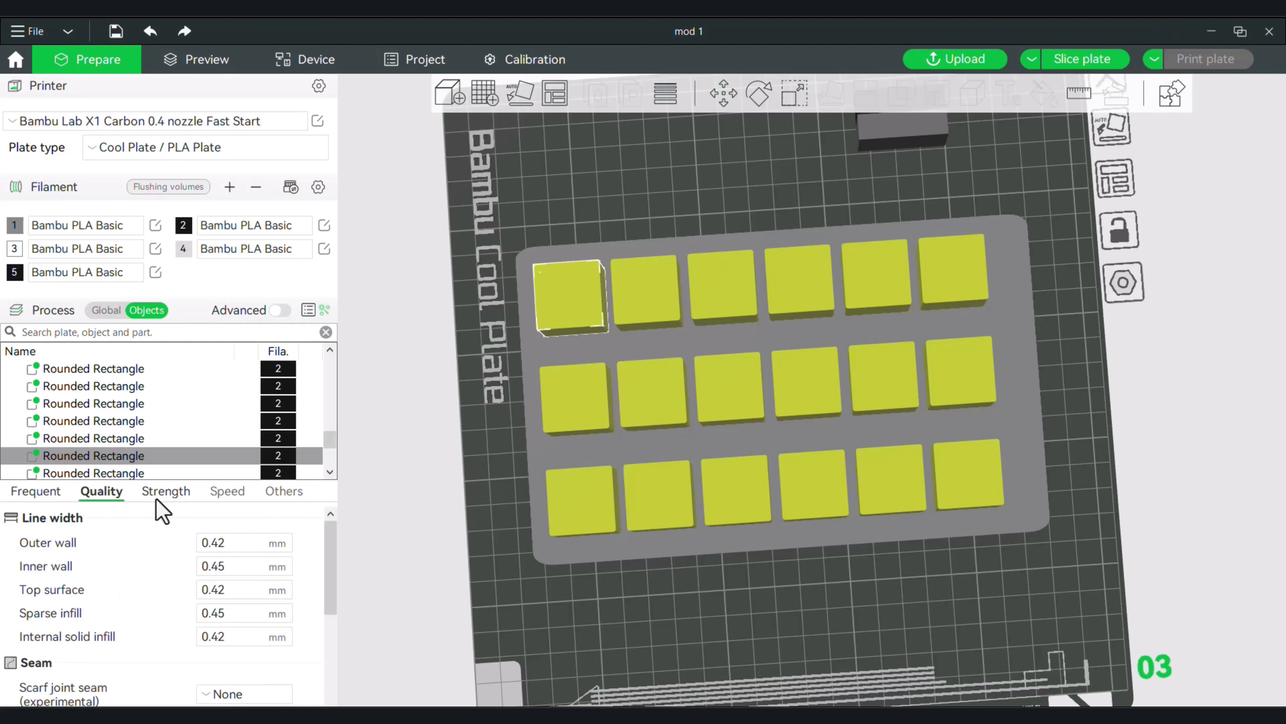
left_click(167, 491)
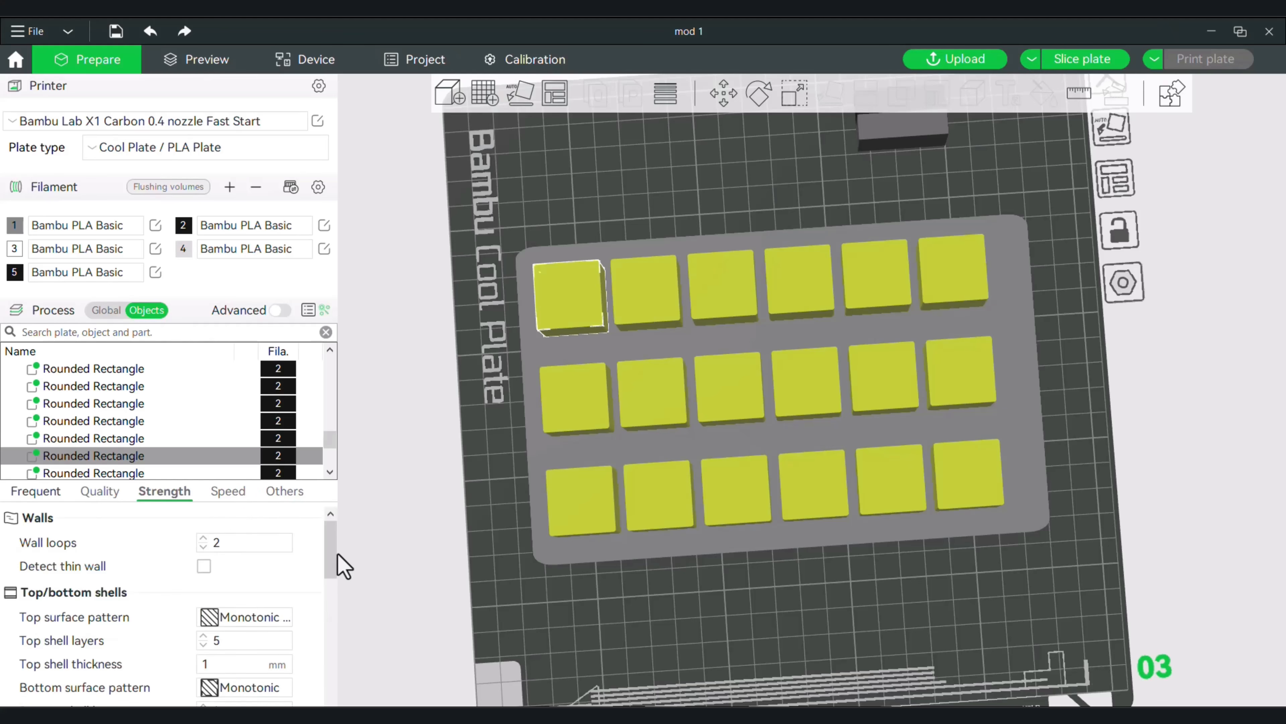
scroll(329, 566, "down", 3)
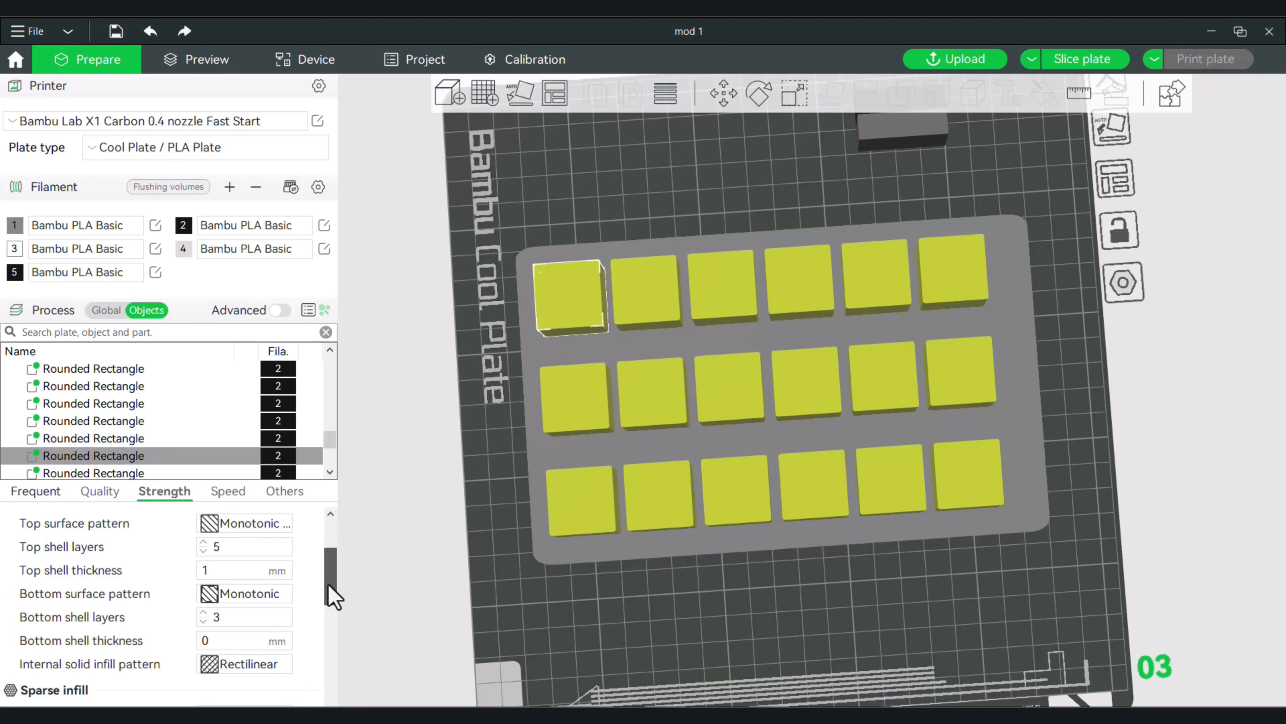
left_click(204, 553)
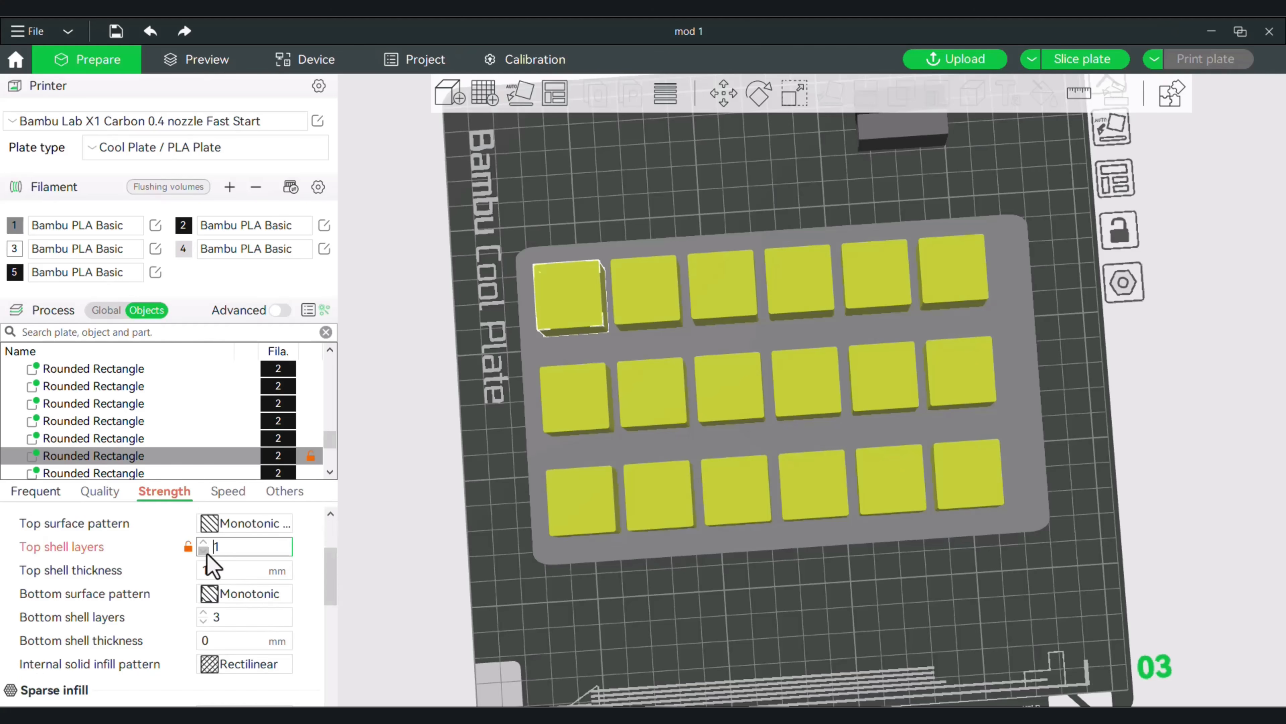
left_click(203, 622)
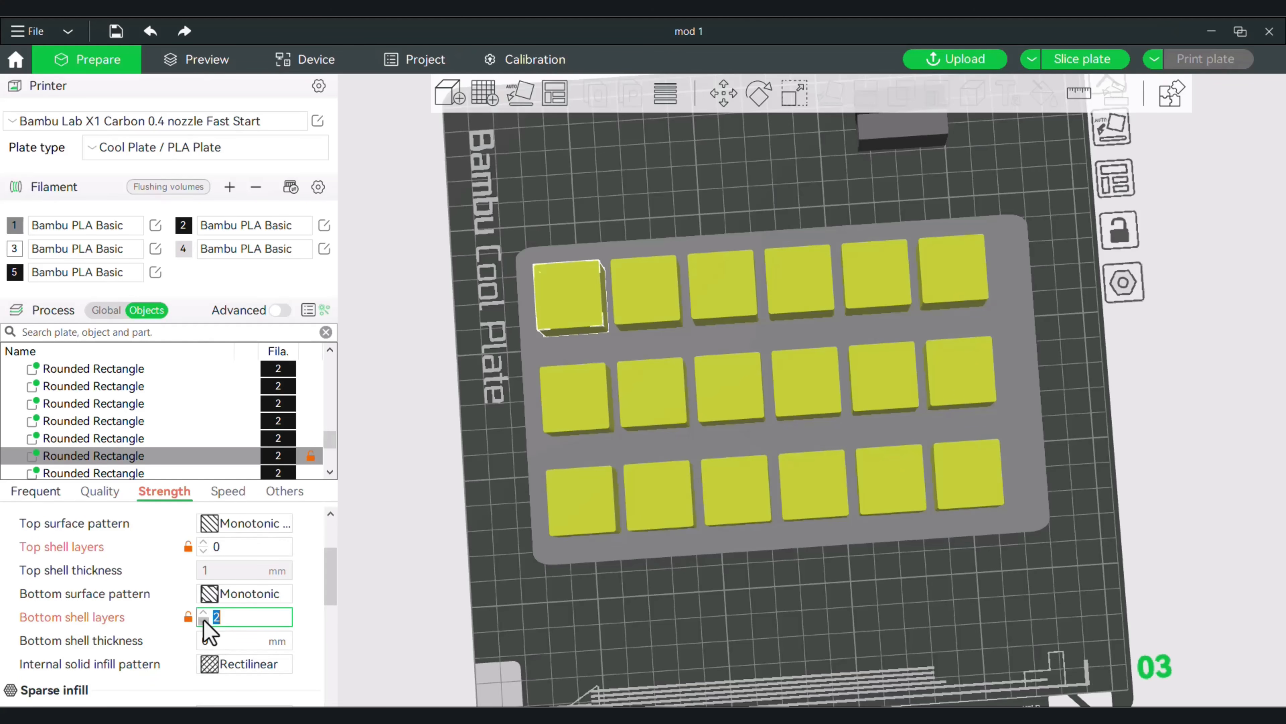
Set the rear left cube's sparse infill pattern to Concentric.
left_click_drag(330, 582, 332, 611)
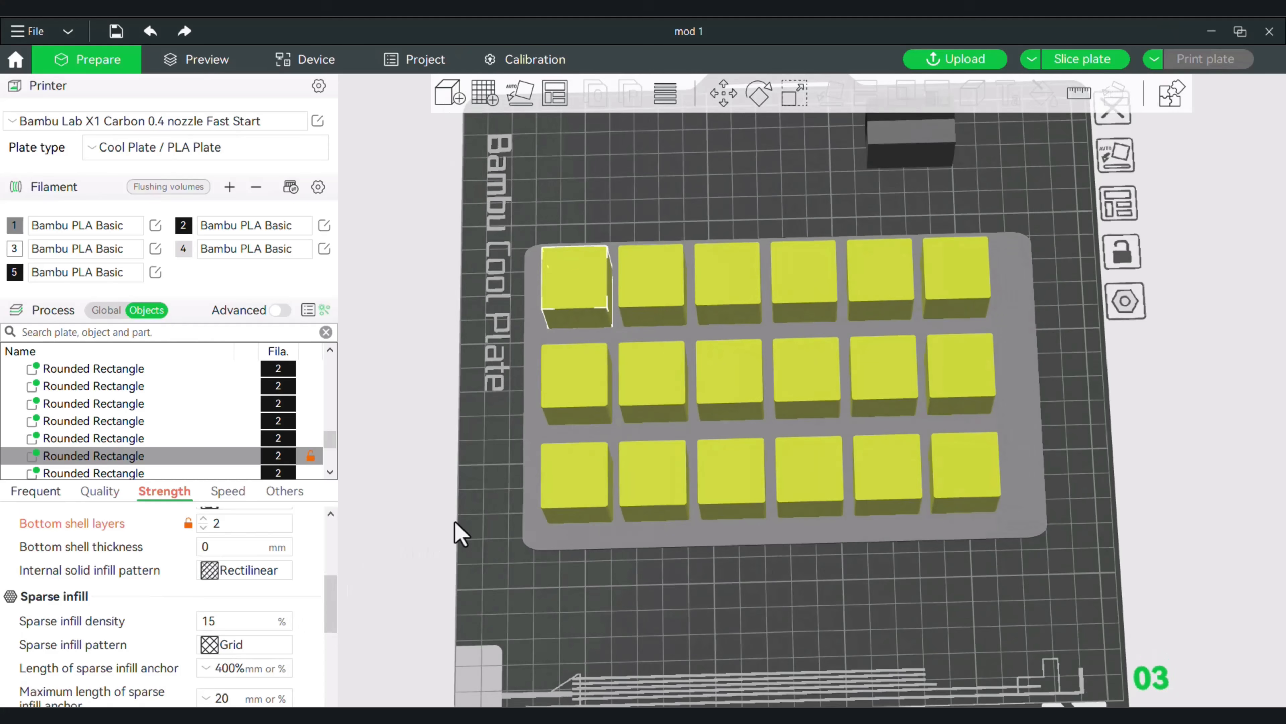
left_click(256, 647)
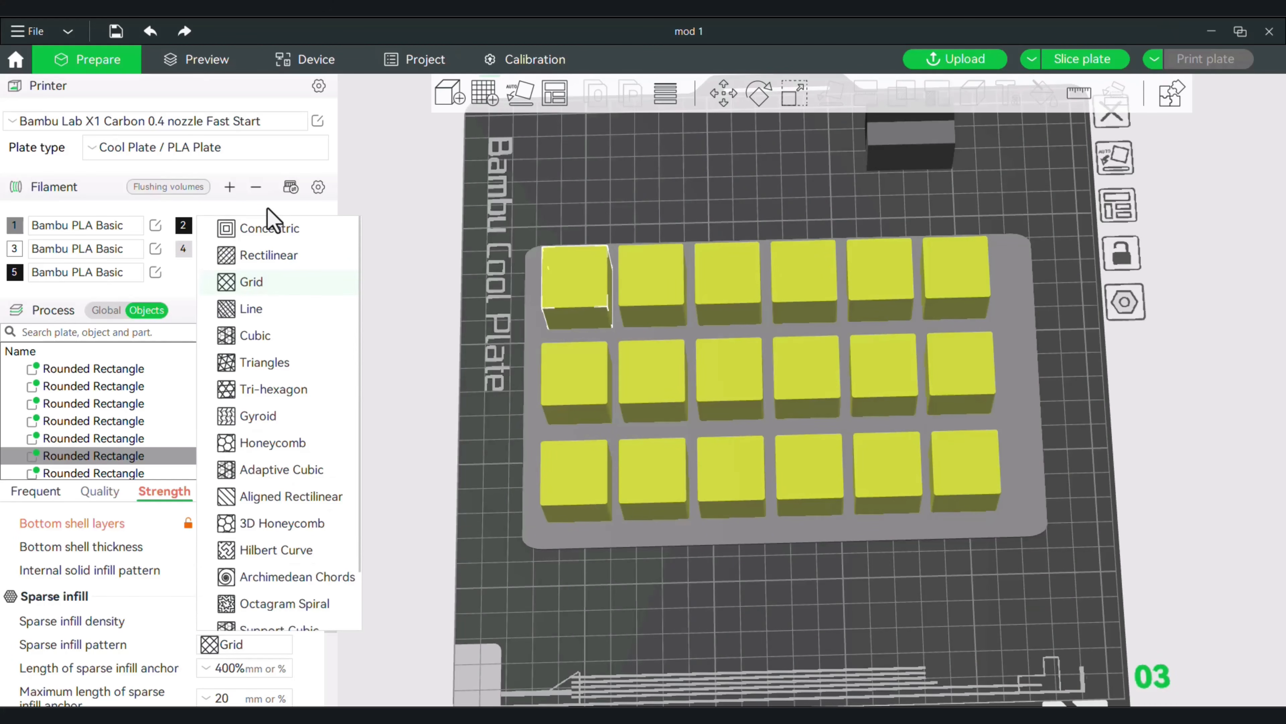
left_click(248, 228)
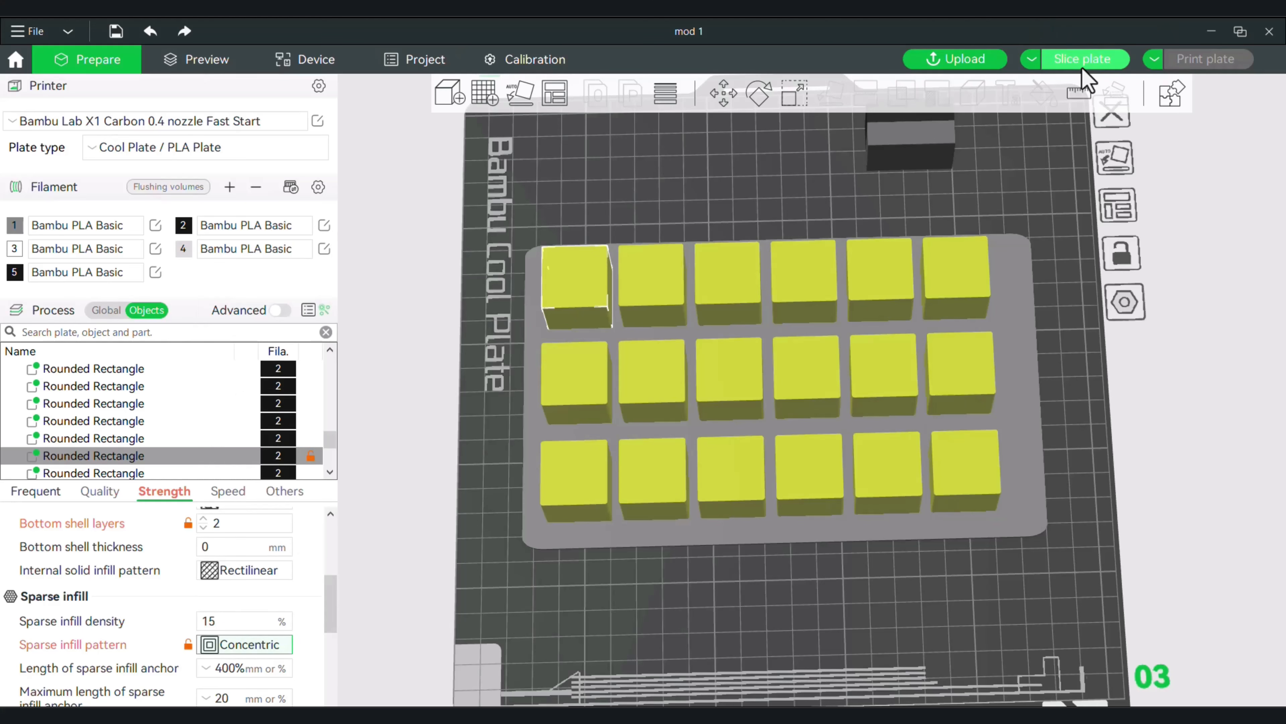
Slice the plate and examine the infill of the rear left cube up close.
left_click(1114, 59)
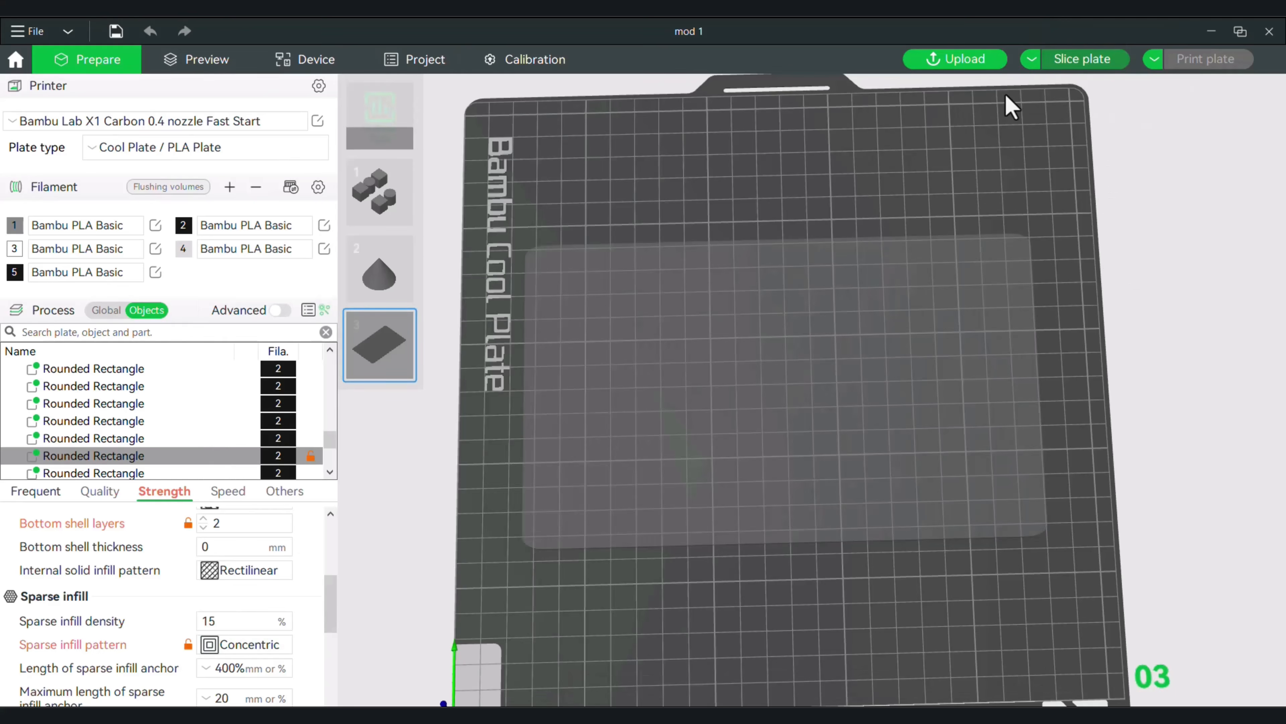
scroll(716, 212, "up", 8)
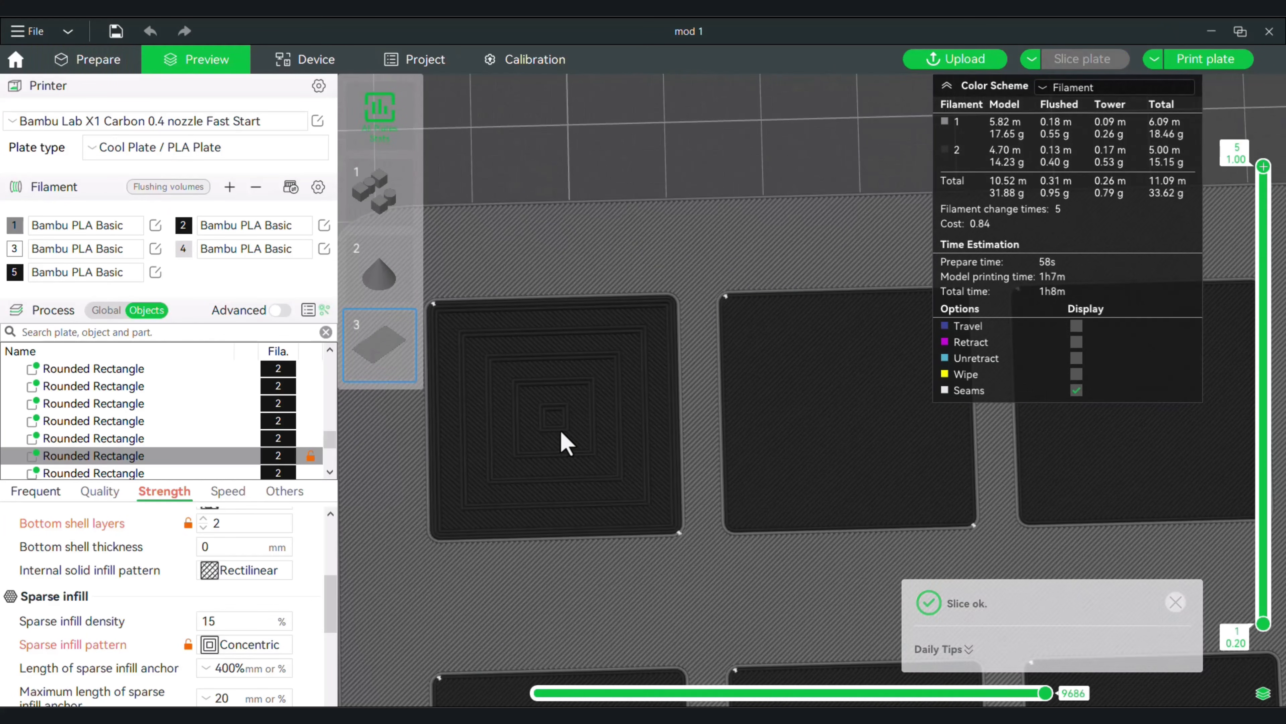
scroll(563, 439, "down", 3)
scroll(334, 544, "down", 1)
scroll(332, 527, "down", 2)
scroll(330, 521, "up", 1)
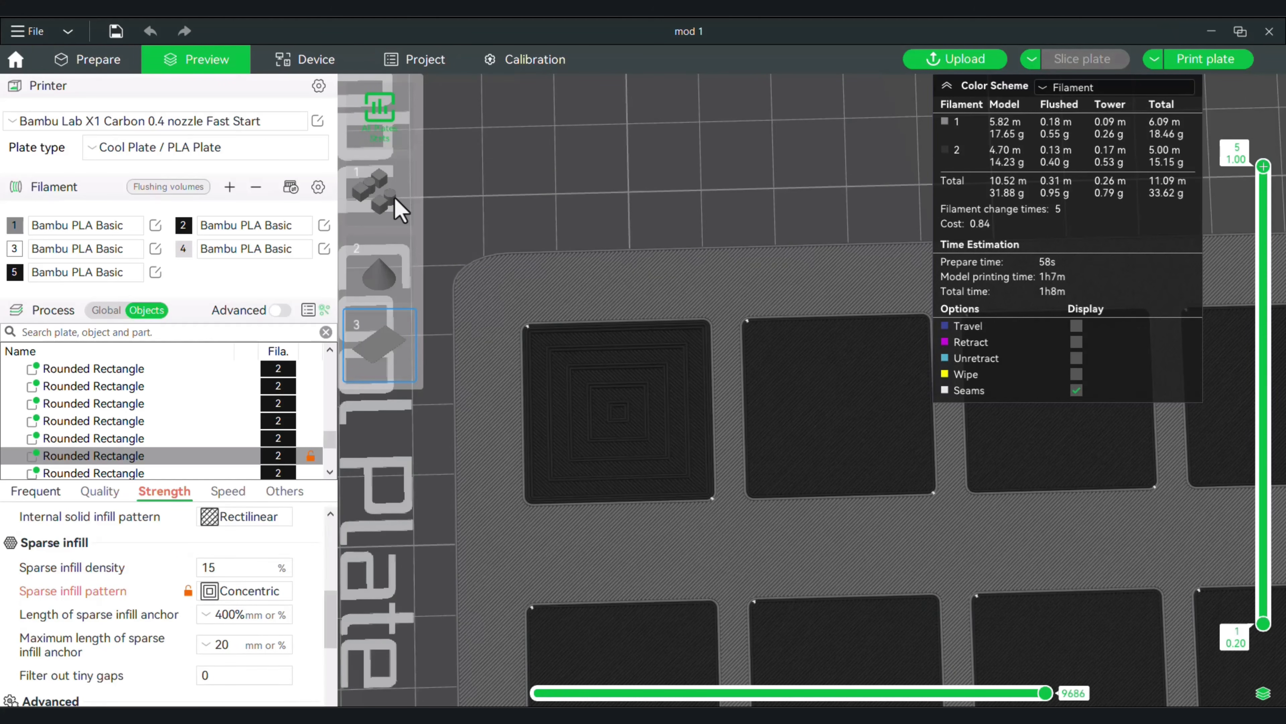
Return to plate editing and set the rear left cube's sparse infill density to 25%.
left_click(117, 61)
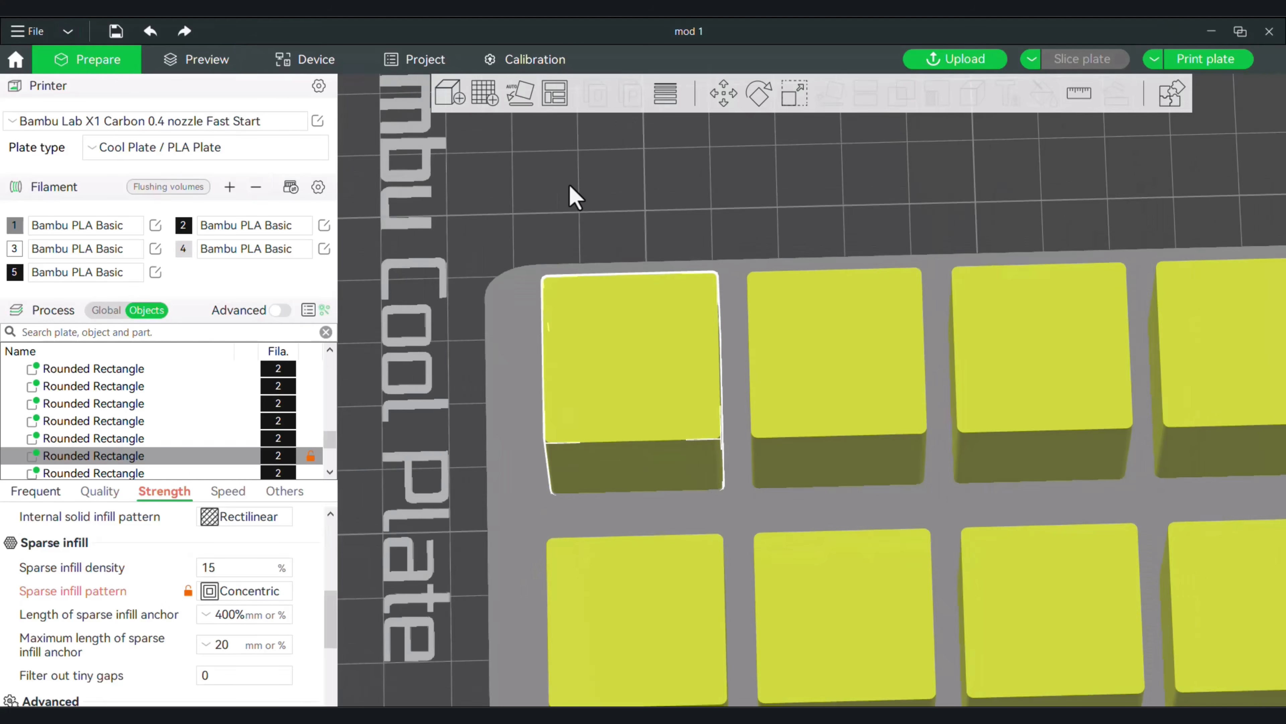
scroll(574, 195, "down", 2)
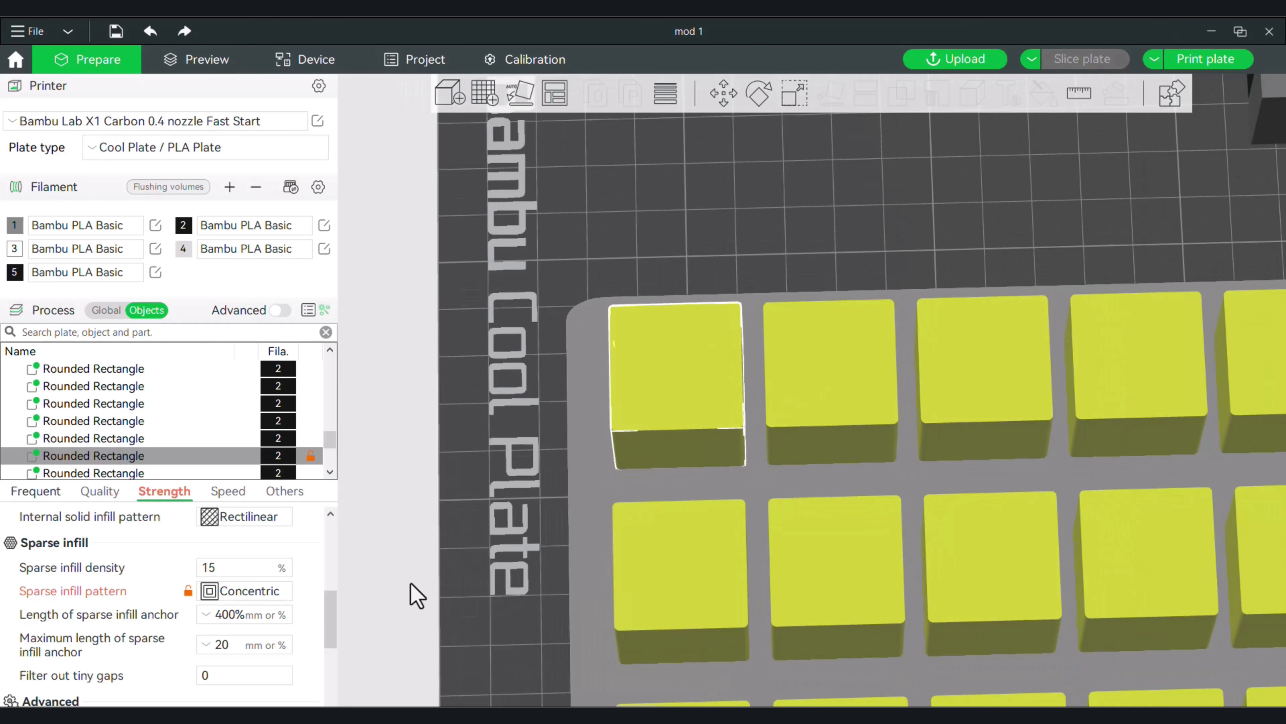
double_click(213, 567)
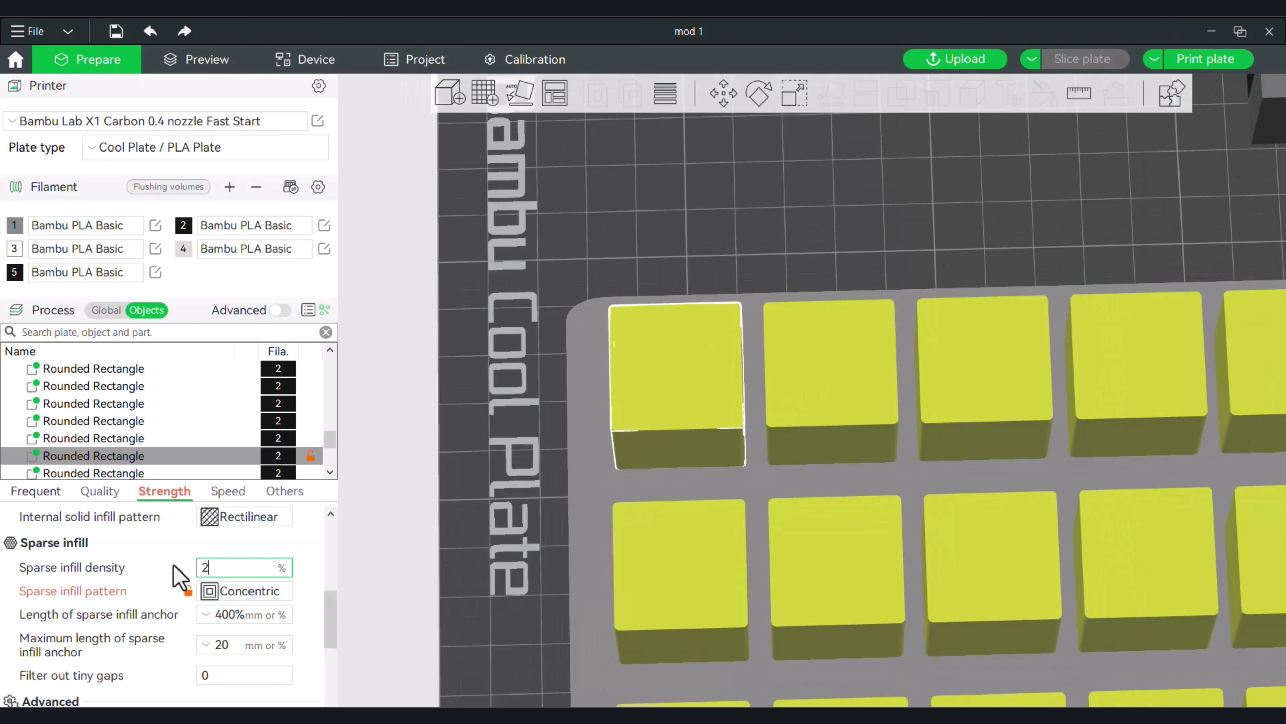
type("25")
Give the second rear-row cube the Rectilinear sparse infill pattern at 25% density.
left_click(796, 364)
left_click(256, 593)
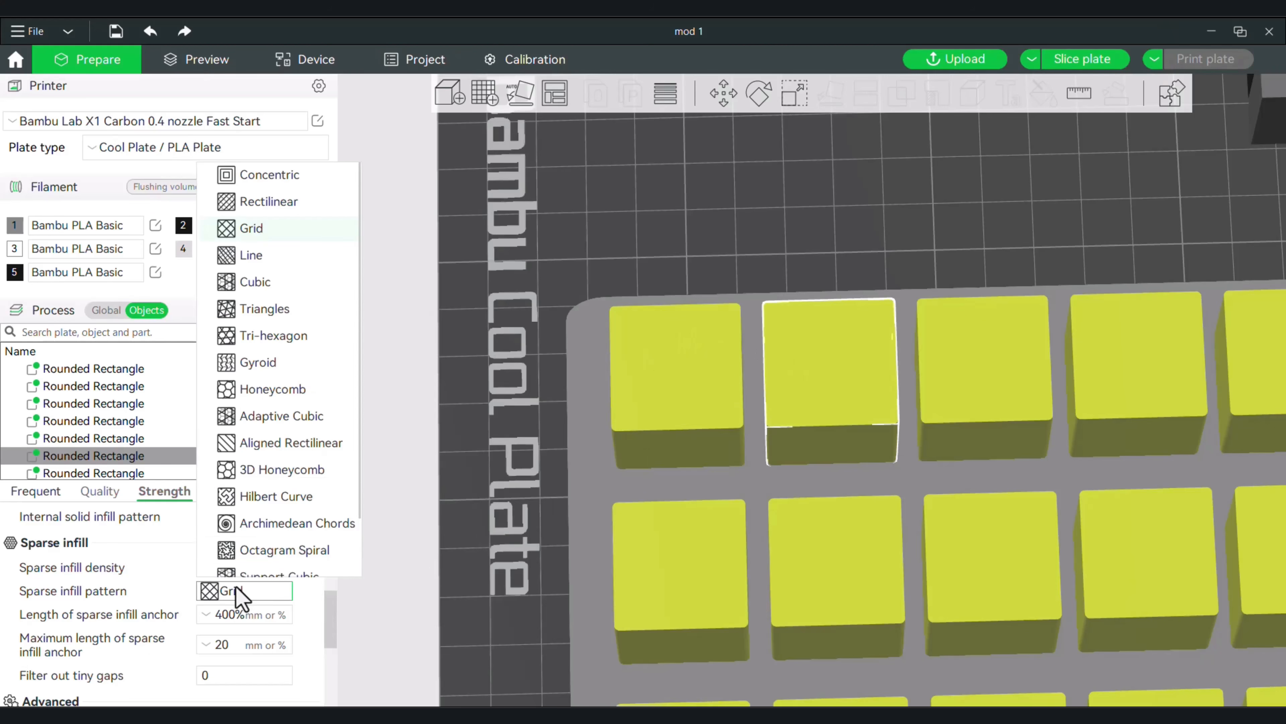
left_click(279, 199)
left_click(237, 567)
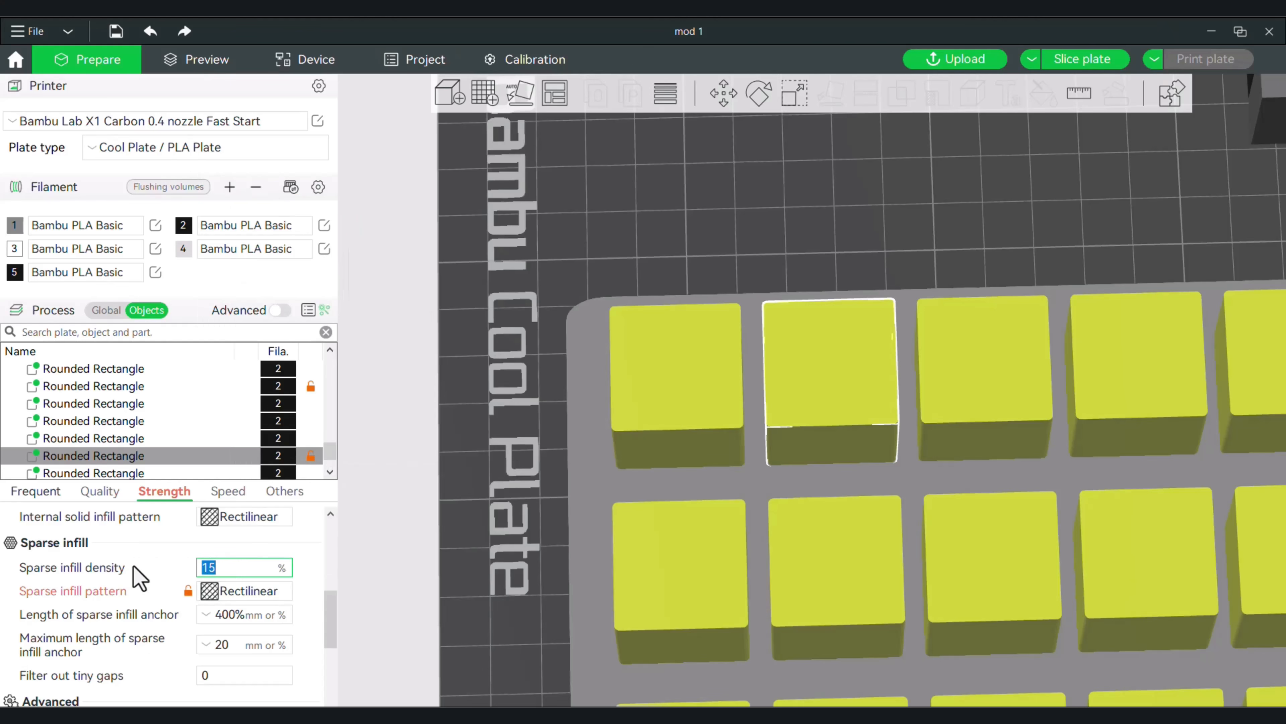
type("25")
Set the second rear-row cube's top shell layers to 0 and lower its bottom shell layers.
scroll(238, 603, "up", 3)
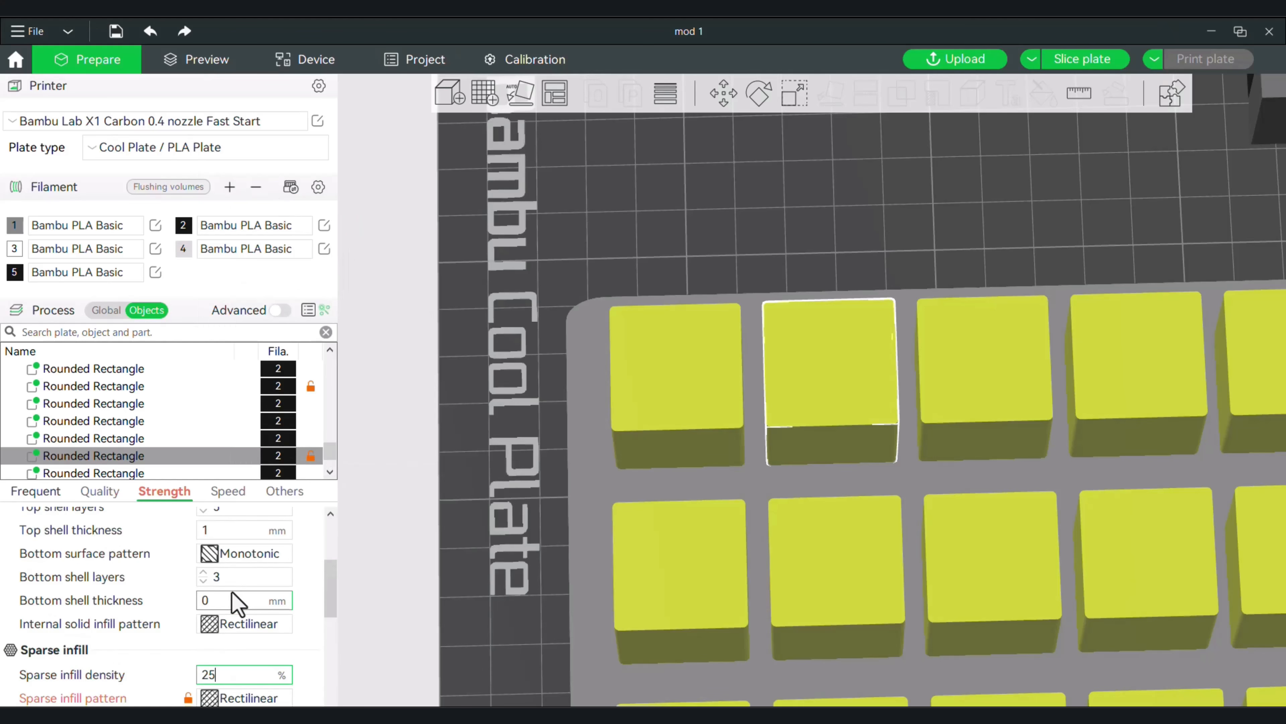
scroll(204, 591, "up", 1)
left_click(204, 564)
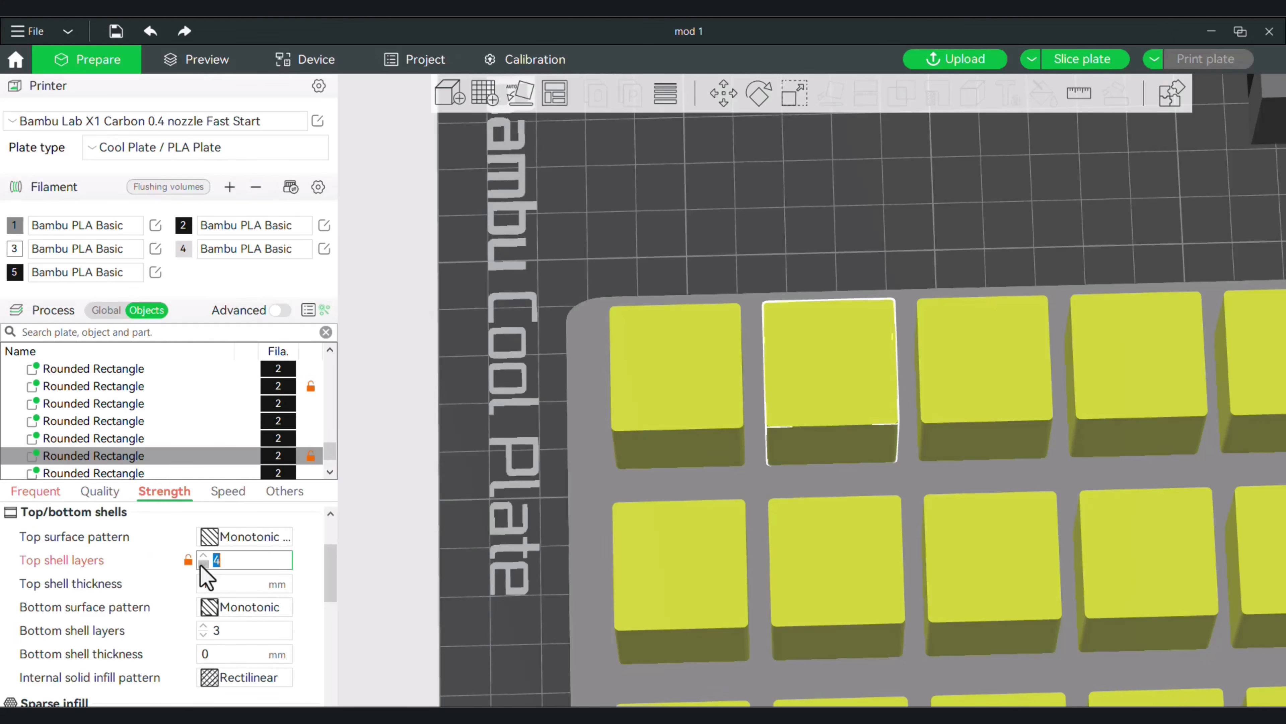
left_click(203, 564)
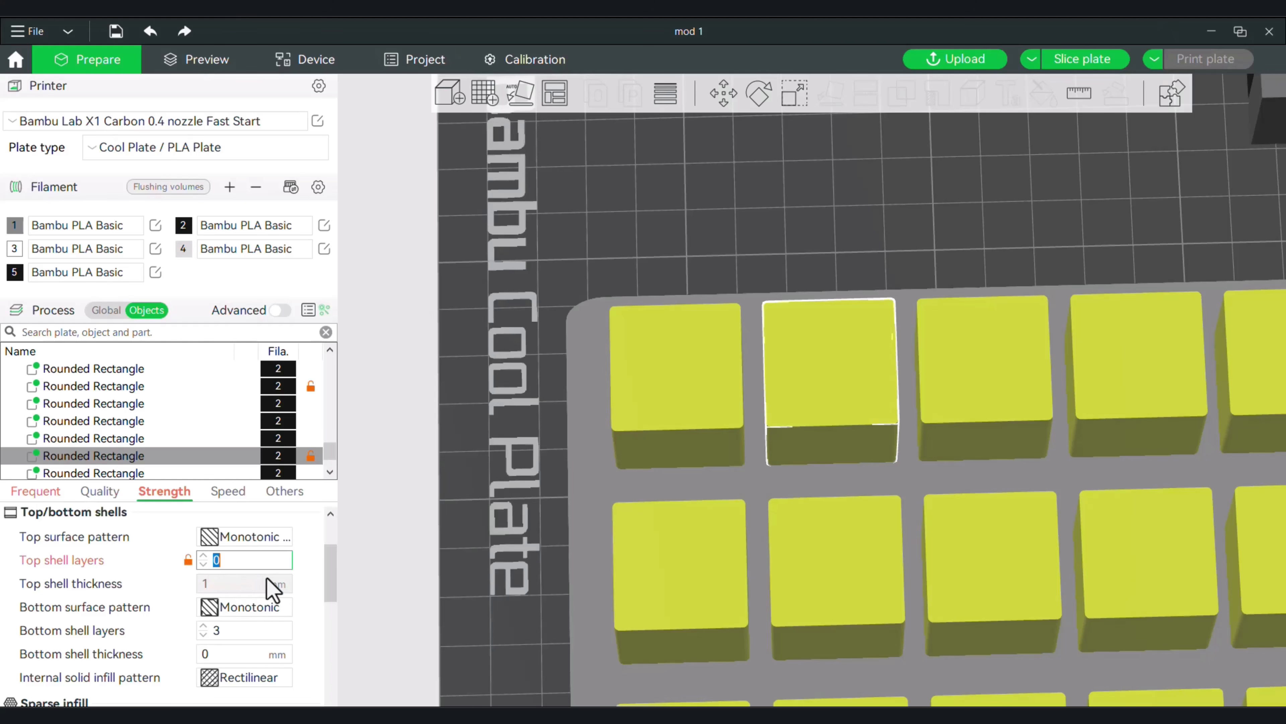
scroll(271, 585, "down", 3)
left_click(200, 545)
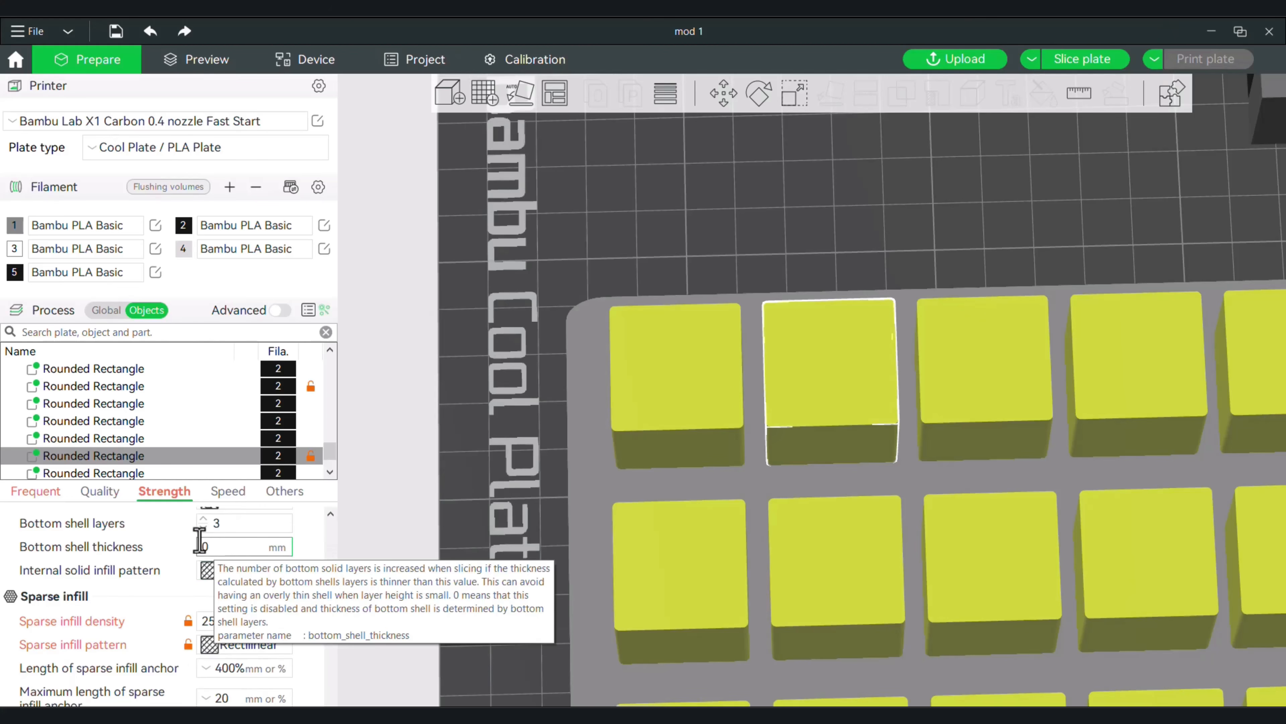
left_click(202, 528)
Adjust the sparse infill pattern and density of the third rear-row cube.
scroll(291, 540, "down", 2)
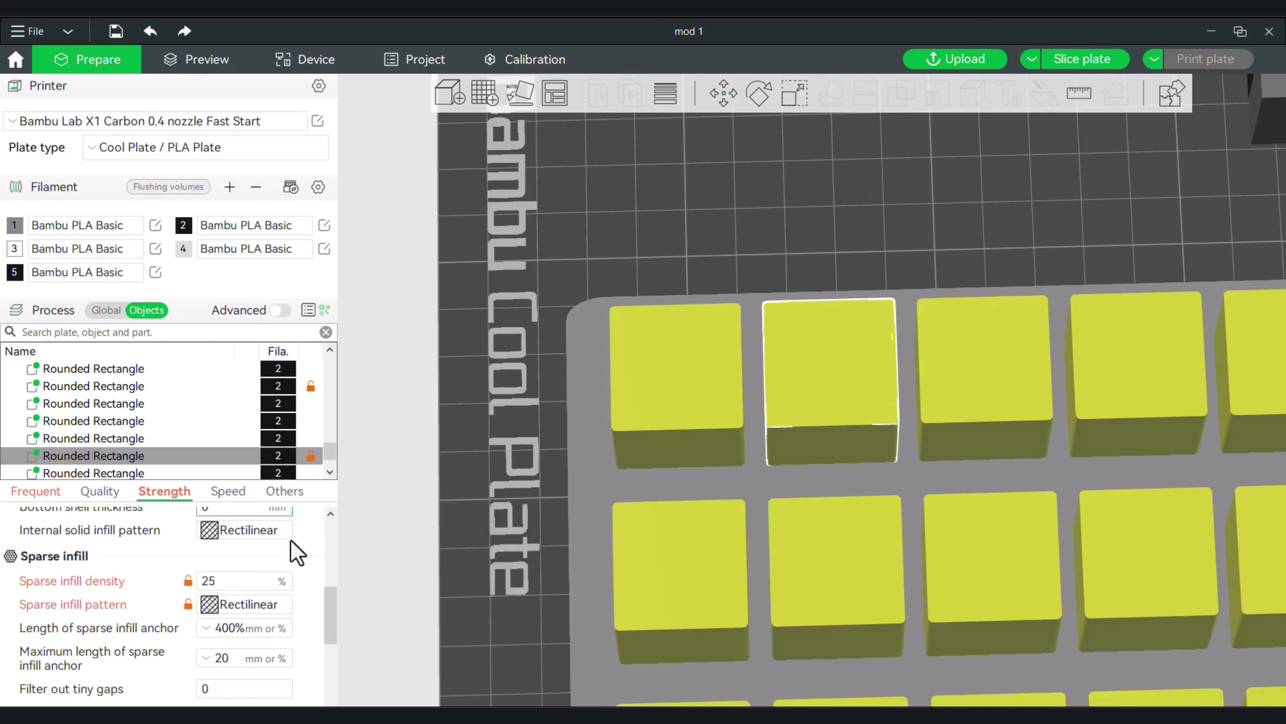
scroll(310, 532, "up", 1)
left_click(986, 358)
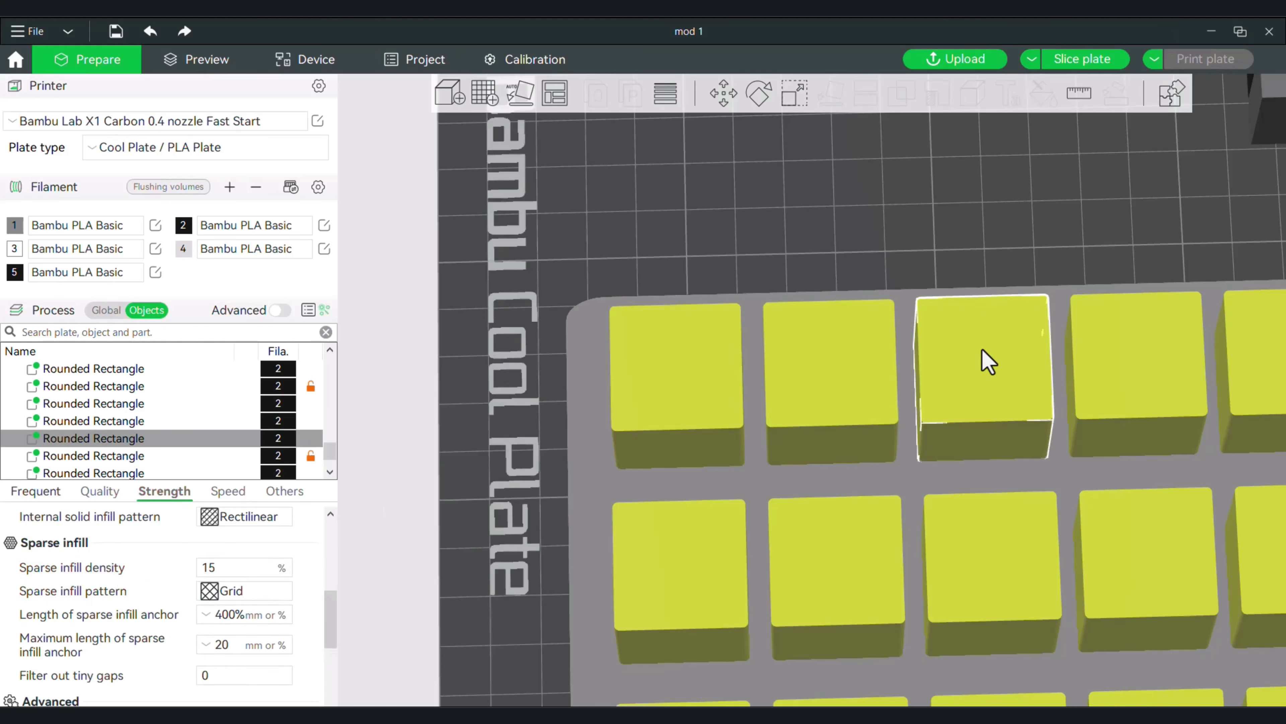
left_click(235, 593)
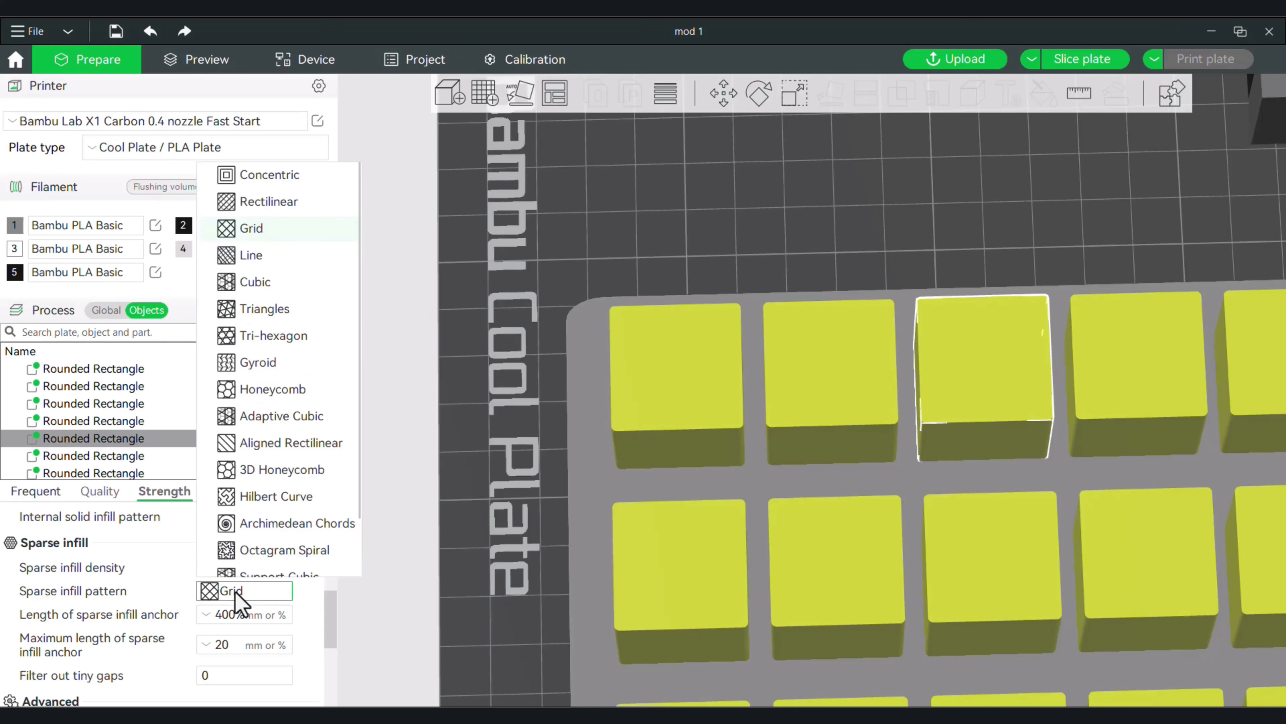
left_click(251, 257)
left_click_drag(223, 568, 163, 559)
Lower the top and bottom shell layers of the third rear-row cube.
scroll(216, 575, "up", 3)
left_click(202, 563)
scroll(203, 570, "down", 1)
left_click(202, 581)
Give the fourth rear-row cube the Line sparse infill pattern at 25% density.
scroll(962, 400, "down", 3)
left_click(1064, 378)
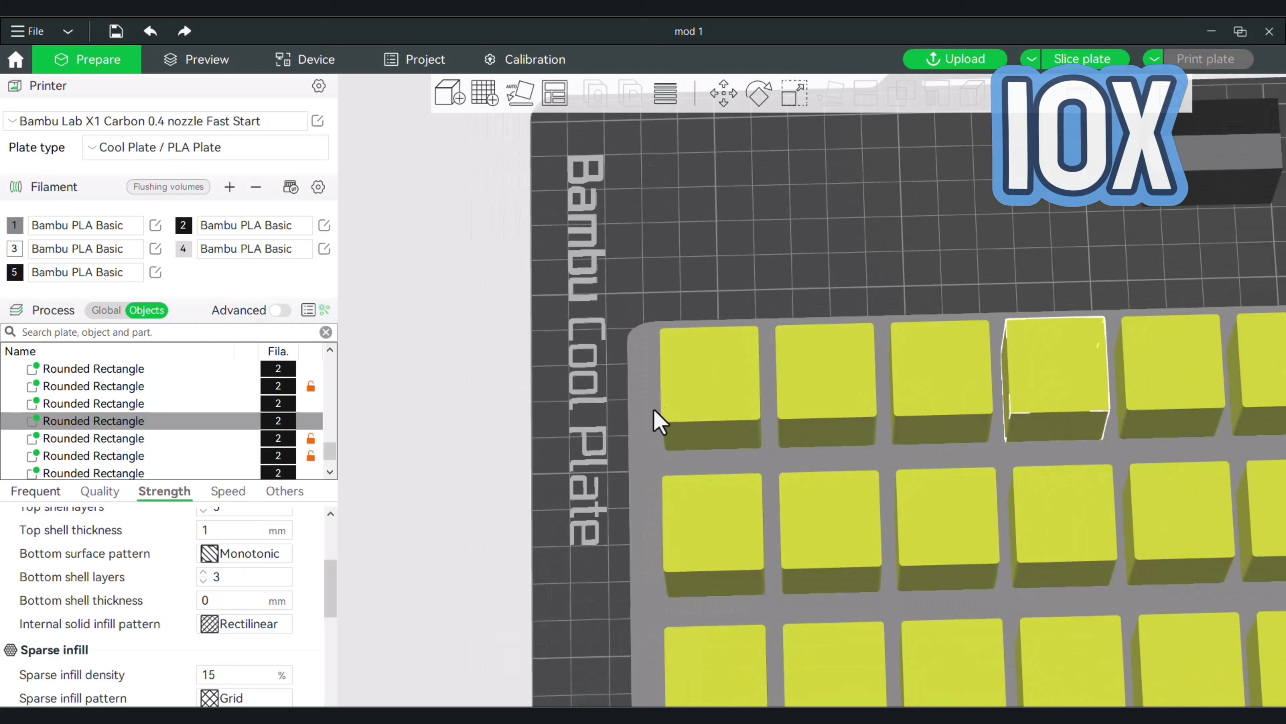
left_click(237, 696)
left_click(252, 362)
type("25")
scroll(238, 615, "down", 1)
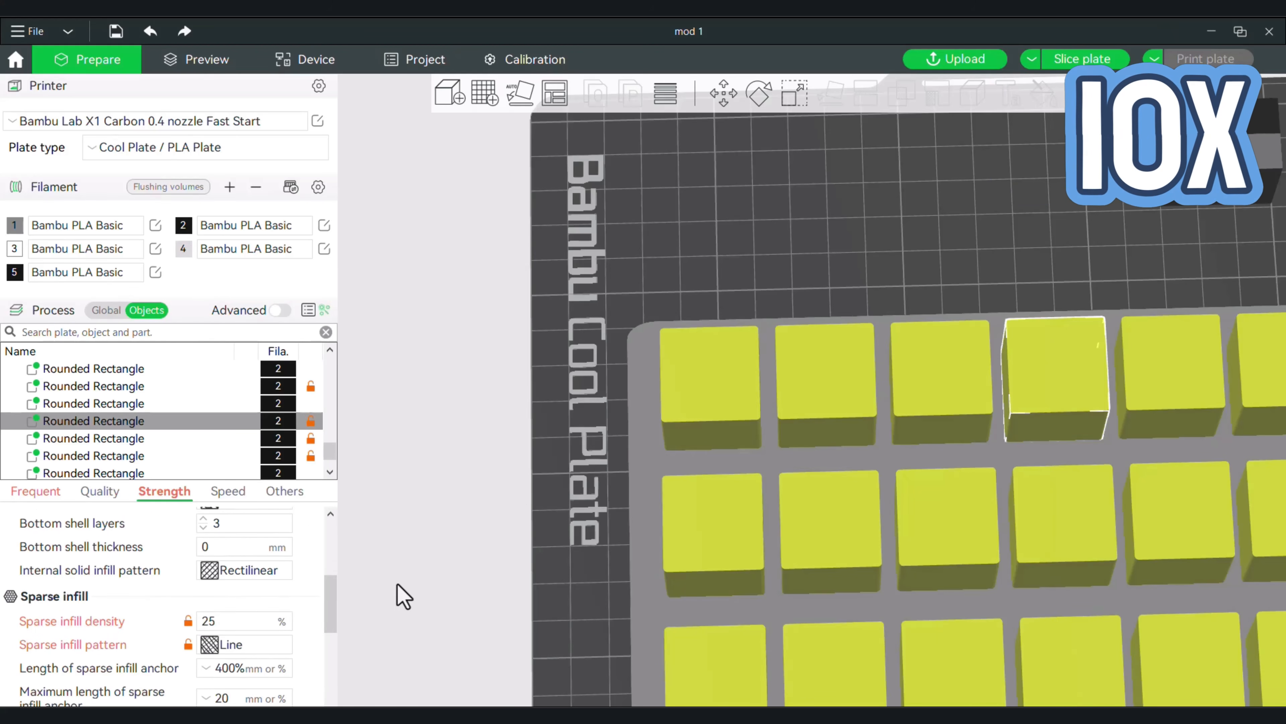
Change the sparse infill pattern of the fifth rear-row cube and lower its top and bottom shell layers.
scroll(1089, 365, "down", 2)
left_click(1089, 350)
left_click(232, 643)
left_click(251, 307)
scroll(247, 585, "up", 2)
left_click(203, 564)
left_click(203, 579)
Lower the rear right cube's top shell layers and give it the Triangles sparse infill pattern at 25% density.
left_click(1183, 349)
left_click(204, 564)
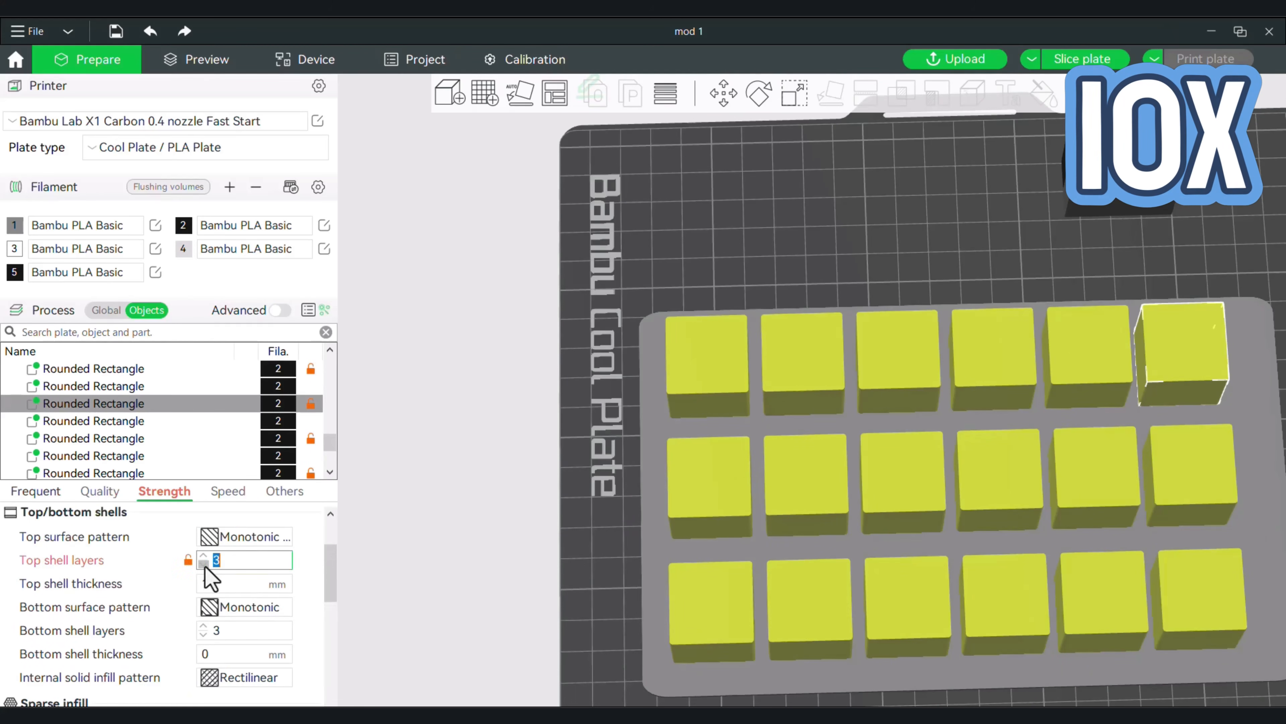
scroll(218, 577, "down", 3)
left_click(238, 591)
left_click(259, 307)
type("25")
Slice the plate to check the cubes' infill patterns in the preview, and return to plate editing.
left_click(1082, 59)
scroll(749, 276, "down", 4)
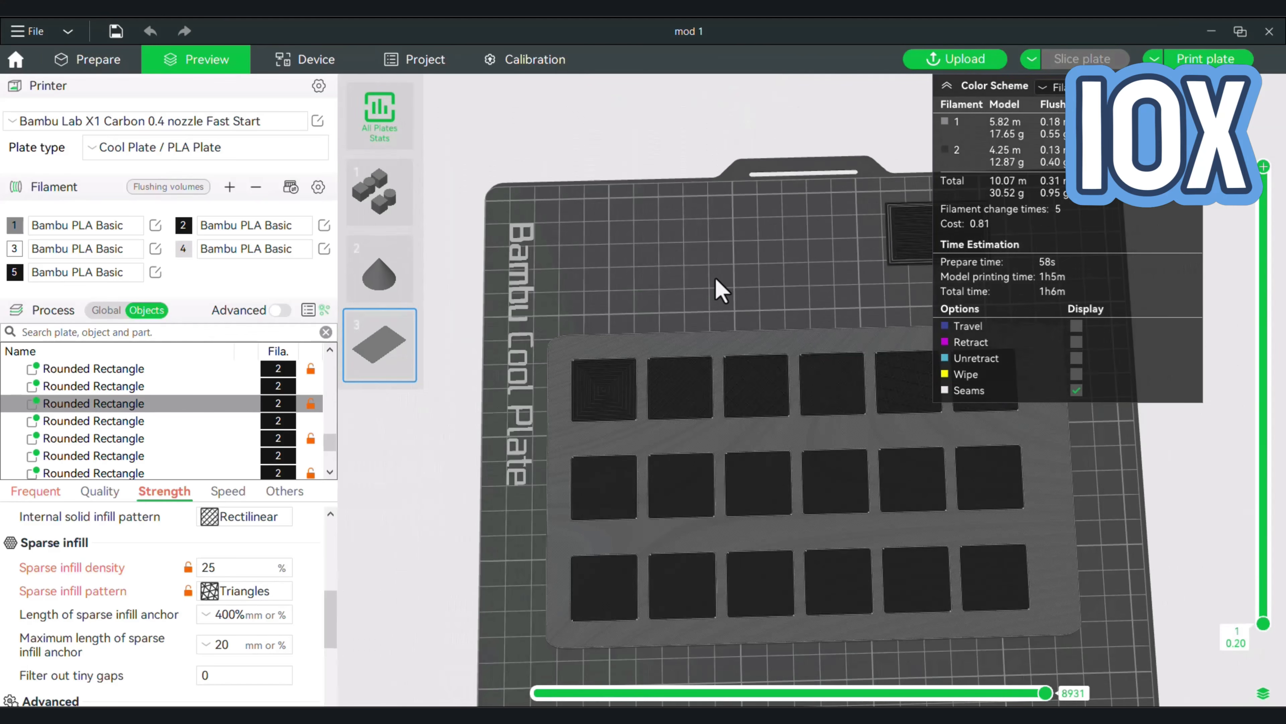
left_click(87, 59)
Set the front left cube's sparse infill density to 25%, top shell layers to 0 and bottom shell layers to 2.
left_click(554, 561)
left_click(238, 591)
type("25")
scroll(228, 587, "up", 2)
left_click(203, 580)
scroll(220, 582, "up", 1)
left_click(203, 564)
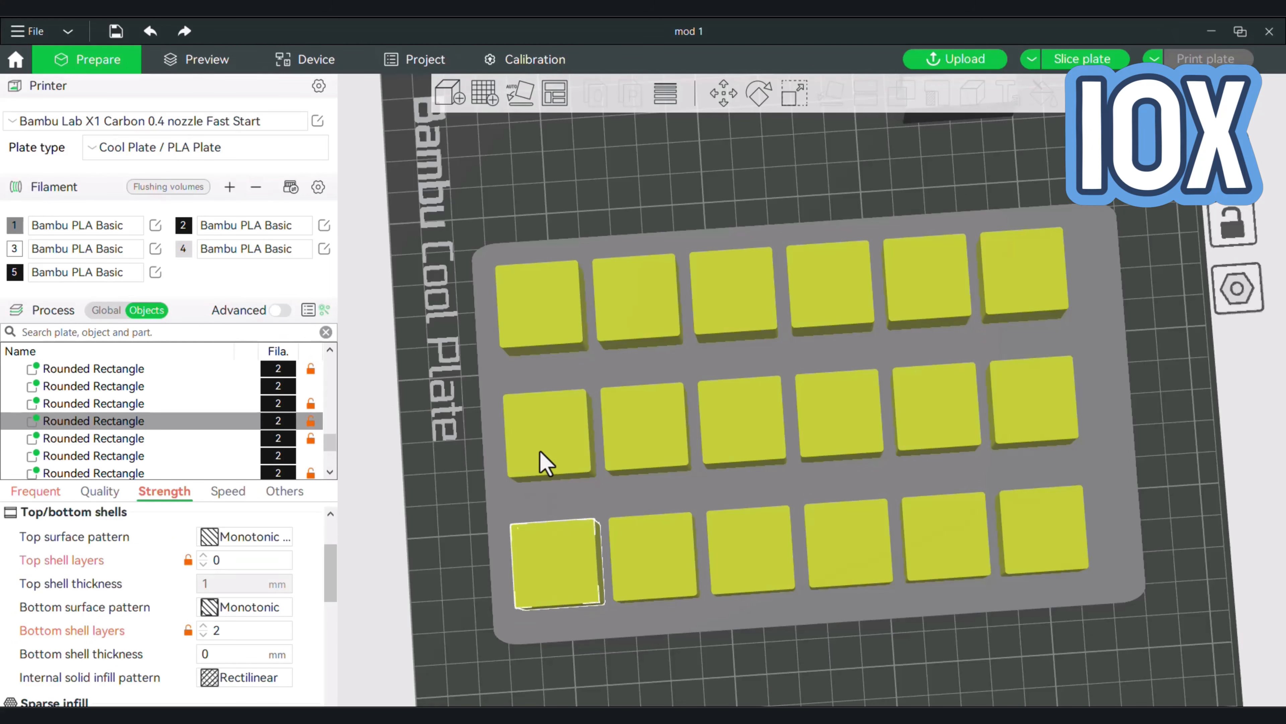
Undo the last change and select the second middle-row cube.
left_click_drag(546, 460, 534, 542)
key("ctrl+z")
left_click(644, 431)
scroll(218, 598, "down", 3)
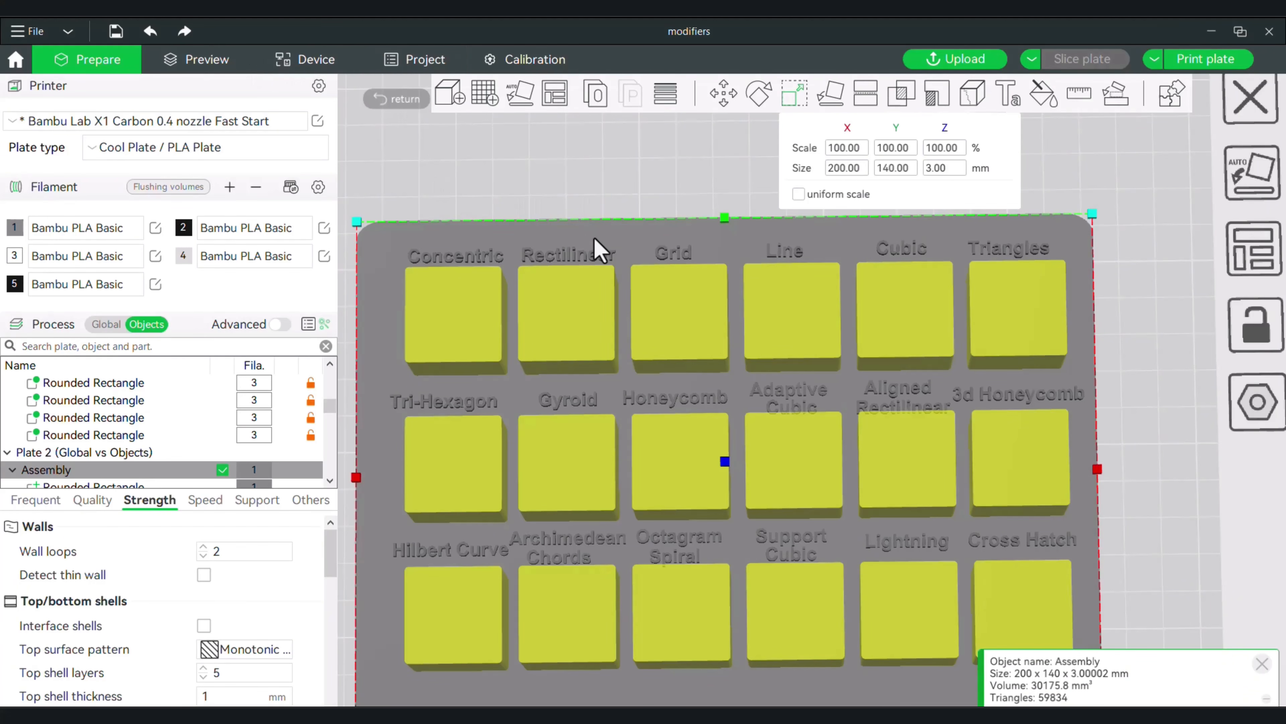
Examine the labelled infill-pattern cubes of the modifiers project in the sliced preview and in the editing view.
right_click_drag(595, 238, 587, 177)
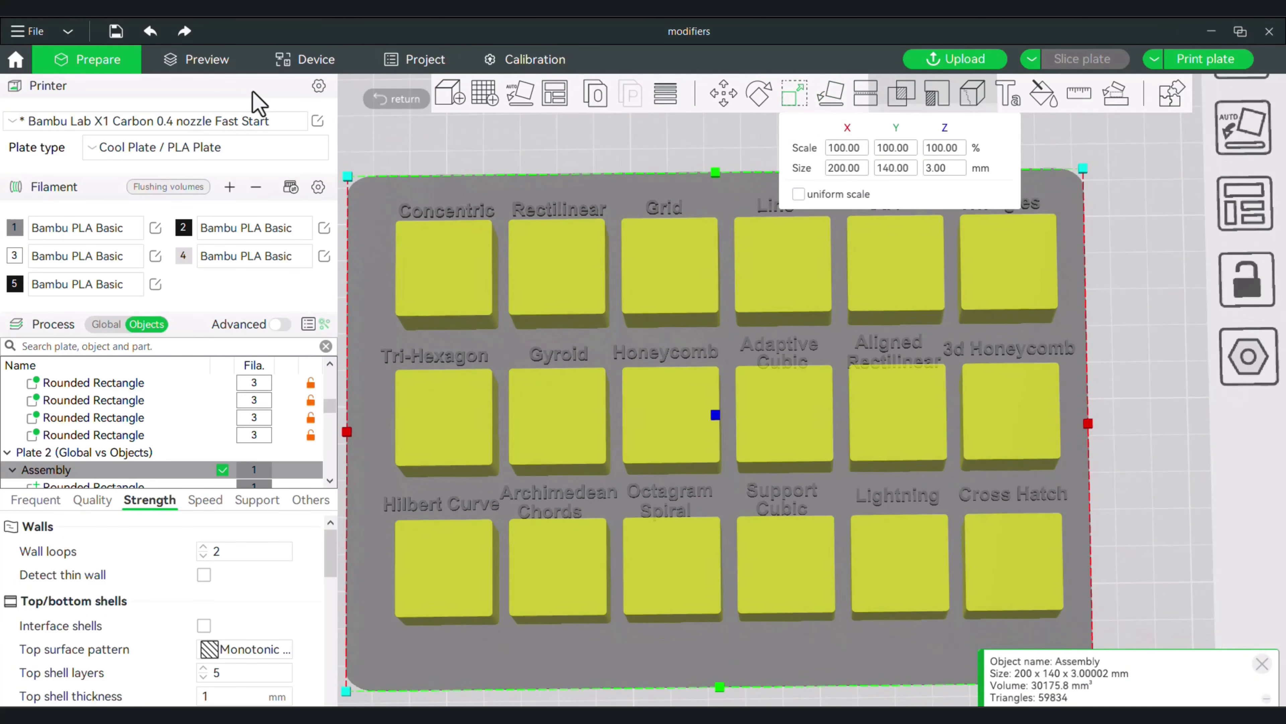
left_click(205, 61)
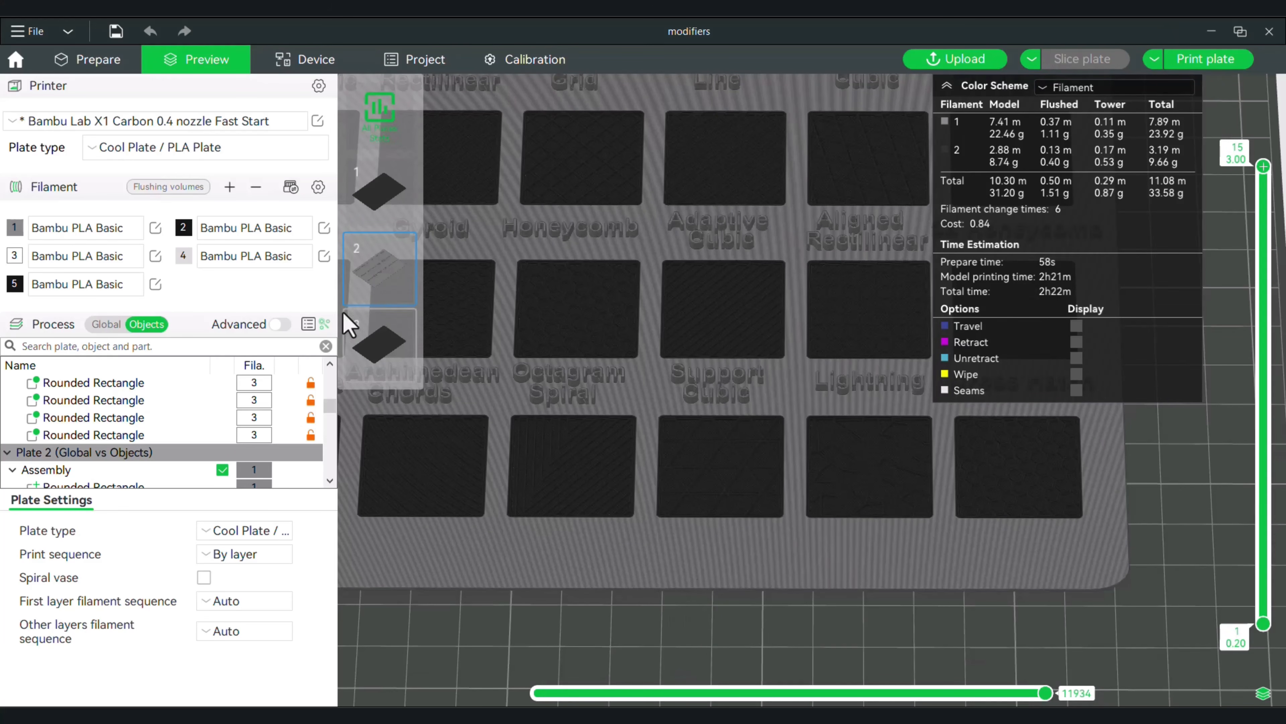
left_click(107, 67)
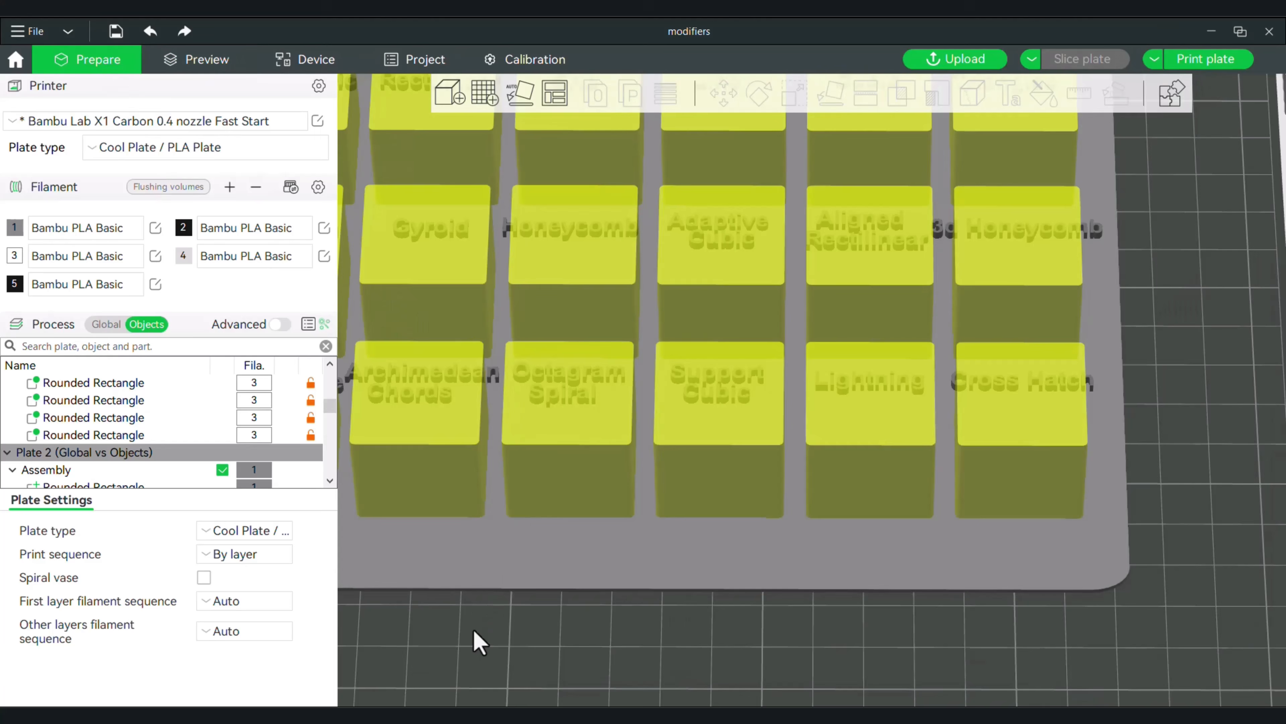
scroll(456, 623, "down", 3)
right_click_drag(449, 585, 620, 671)
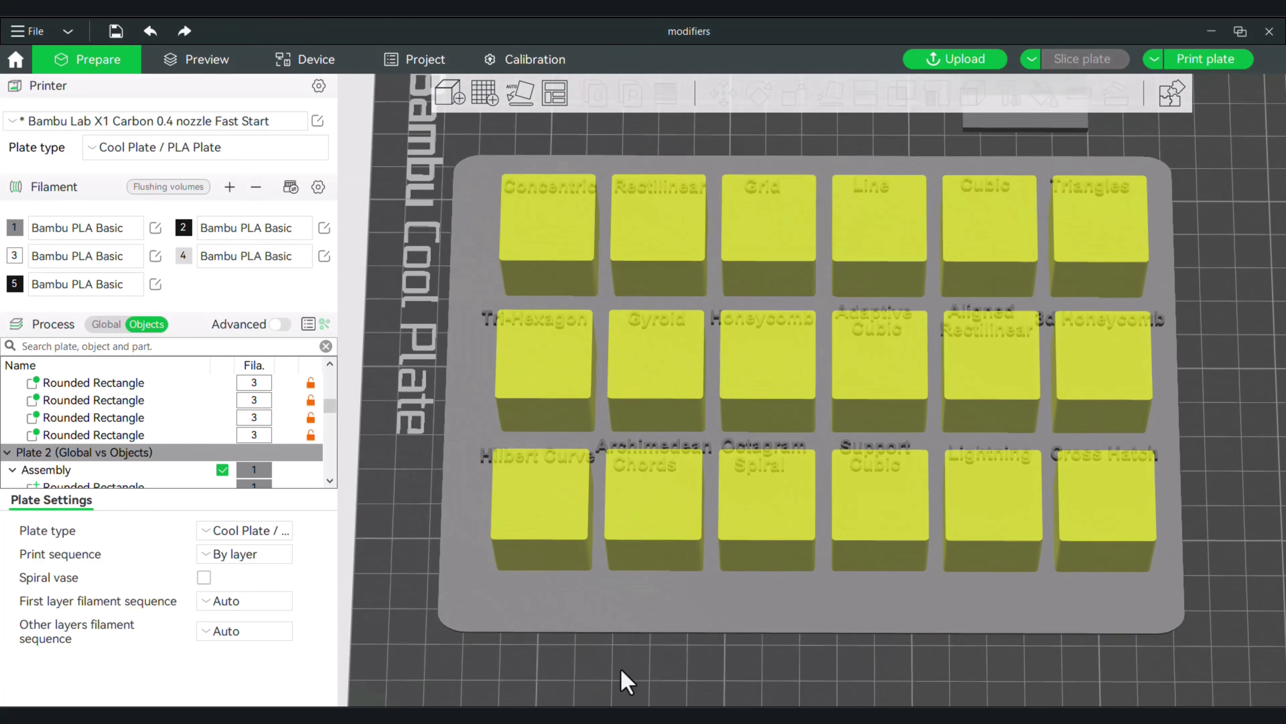
scroll(209, 421, "up", 10)
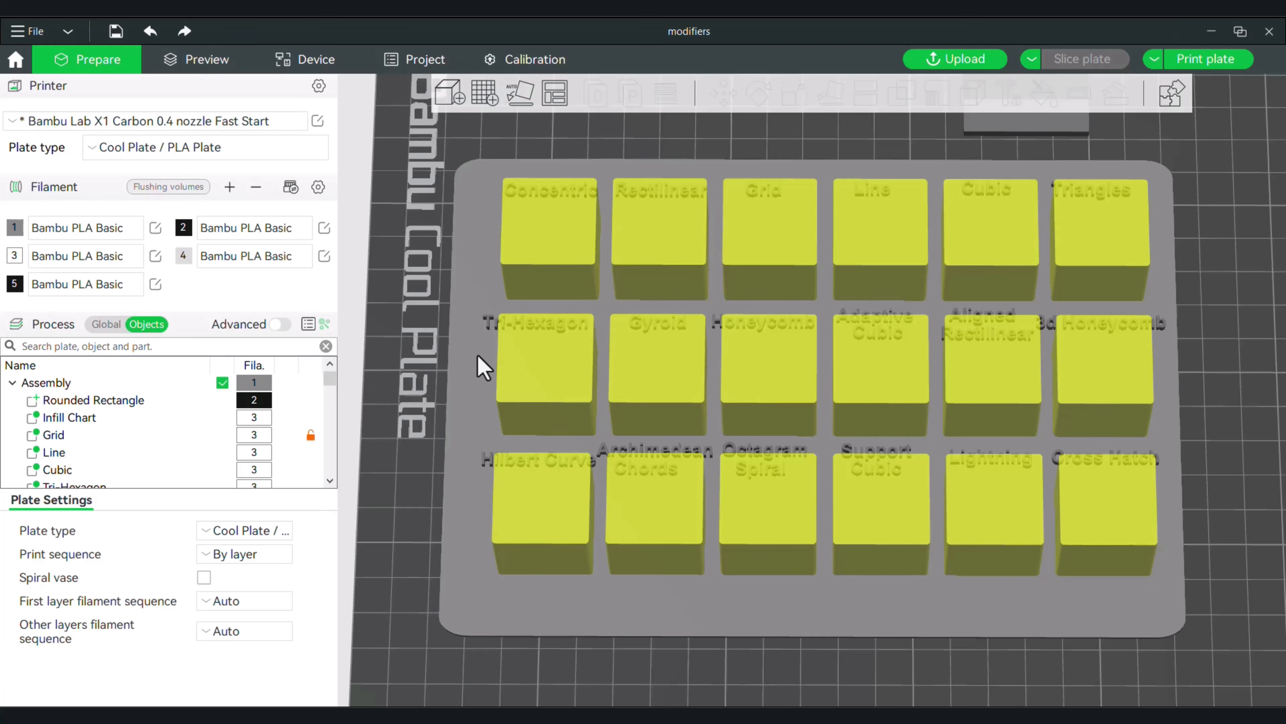
left_click(498, 363)
scroll(132, 456, "down", 8)
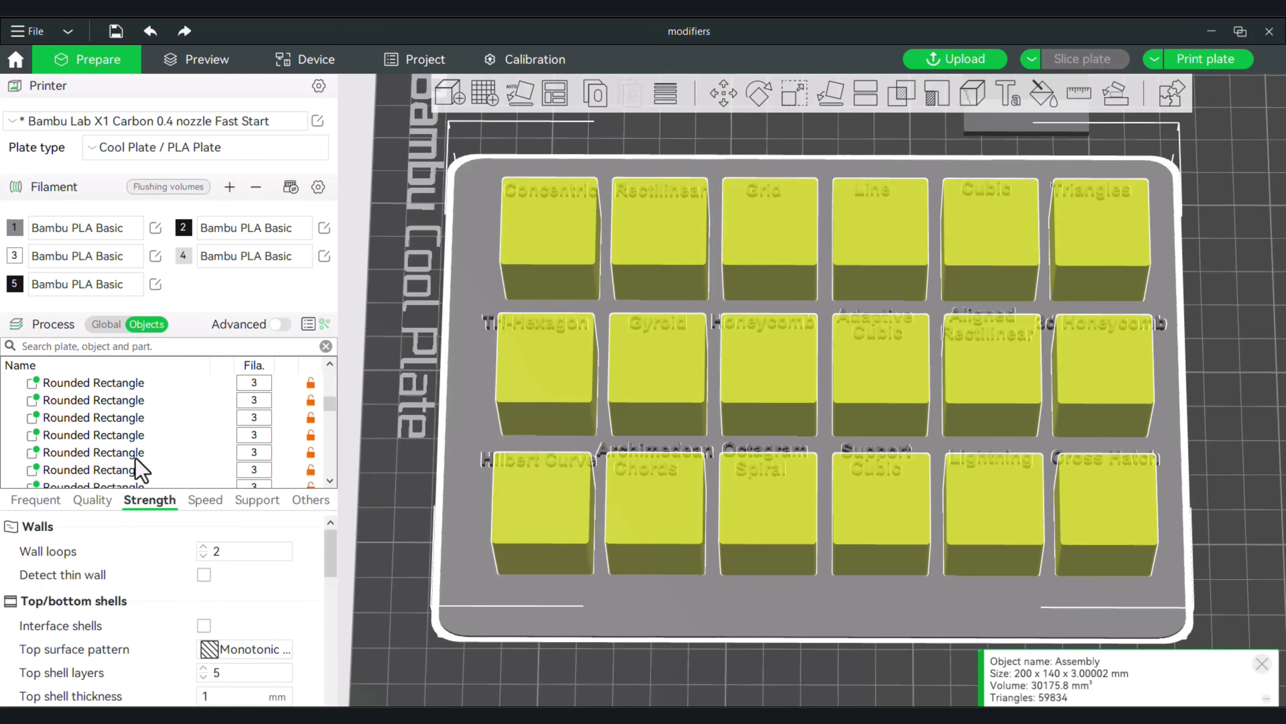
scroll(116, 444, "up", 8)
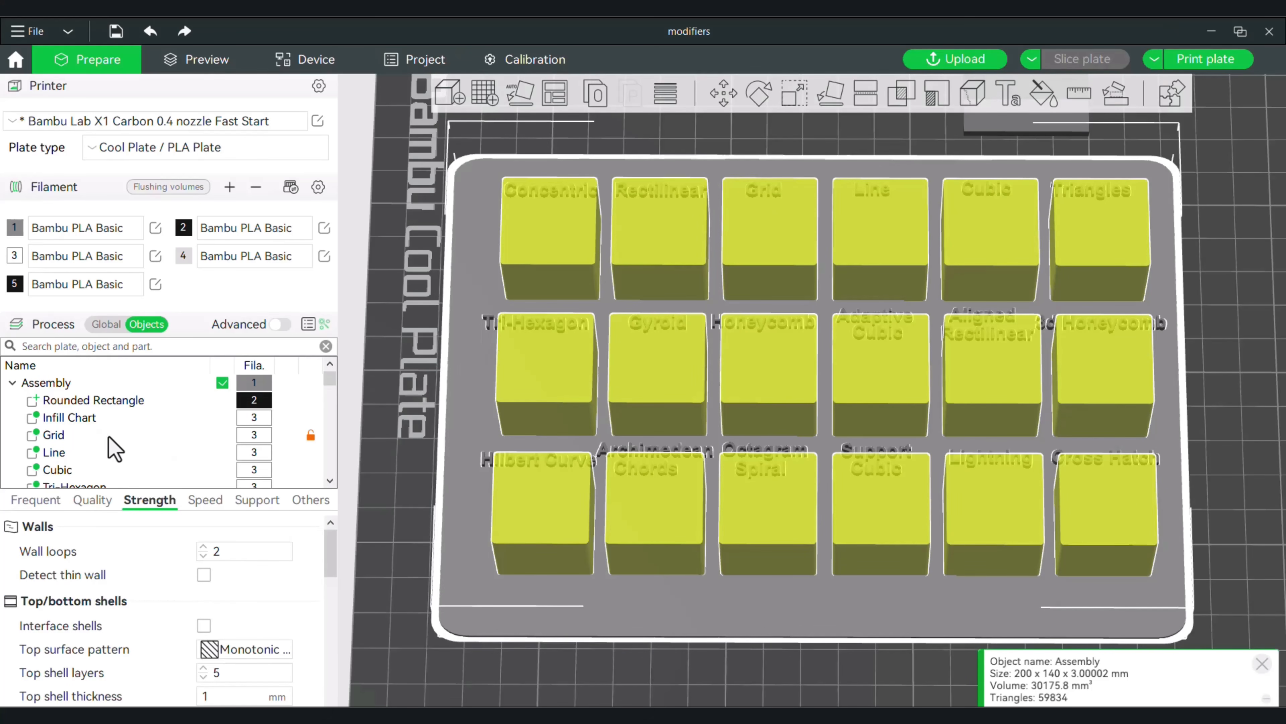
left_click(80, 415)
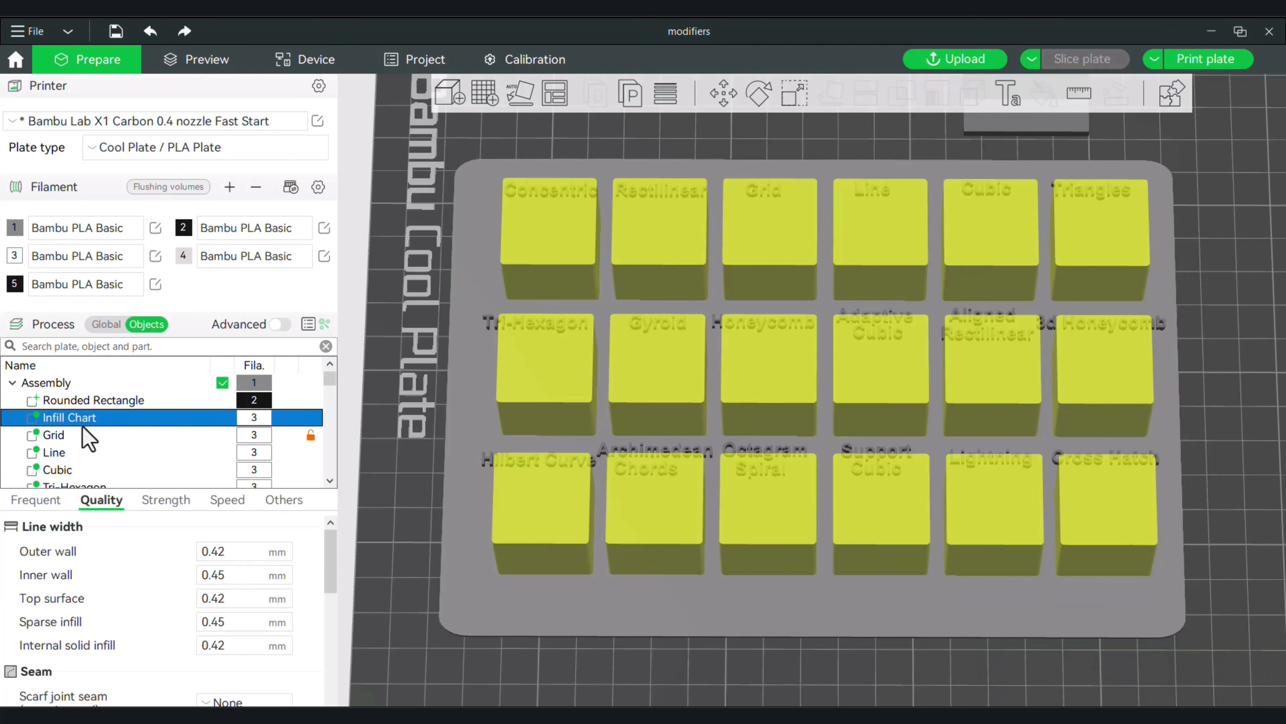
right_click(89, 423)
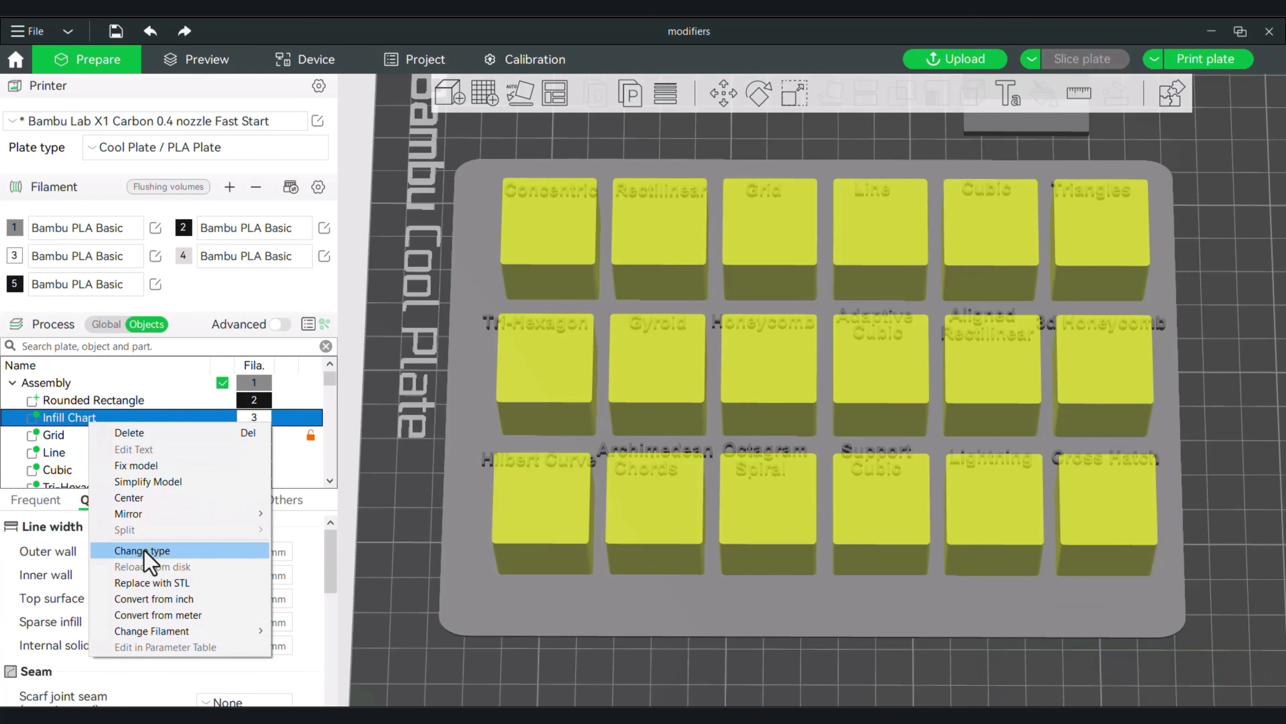
left_click(50, 440)
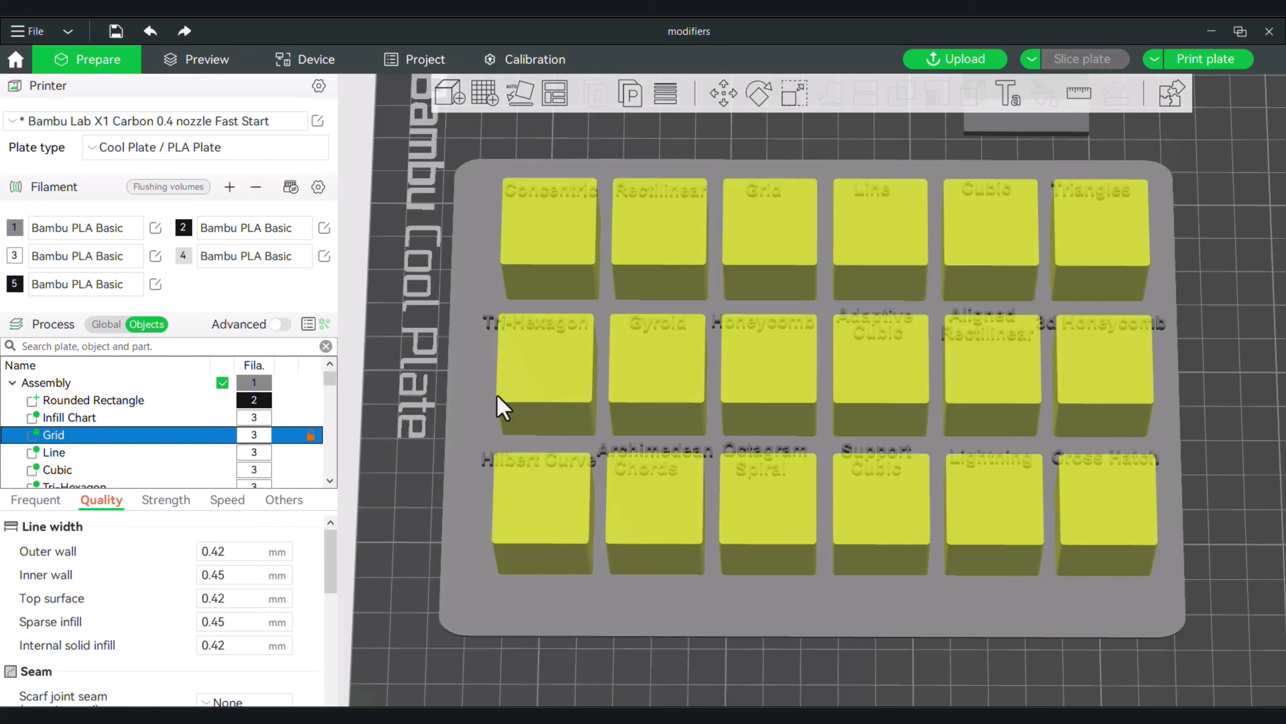
Change the type of the Concentric text part in the Global vs Objects plate's assembly to Modifier and inspect the label on the slab.
left_click(482, 424)
scroll(157, 456, "down", 2)
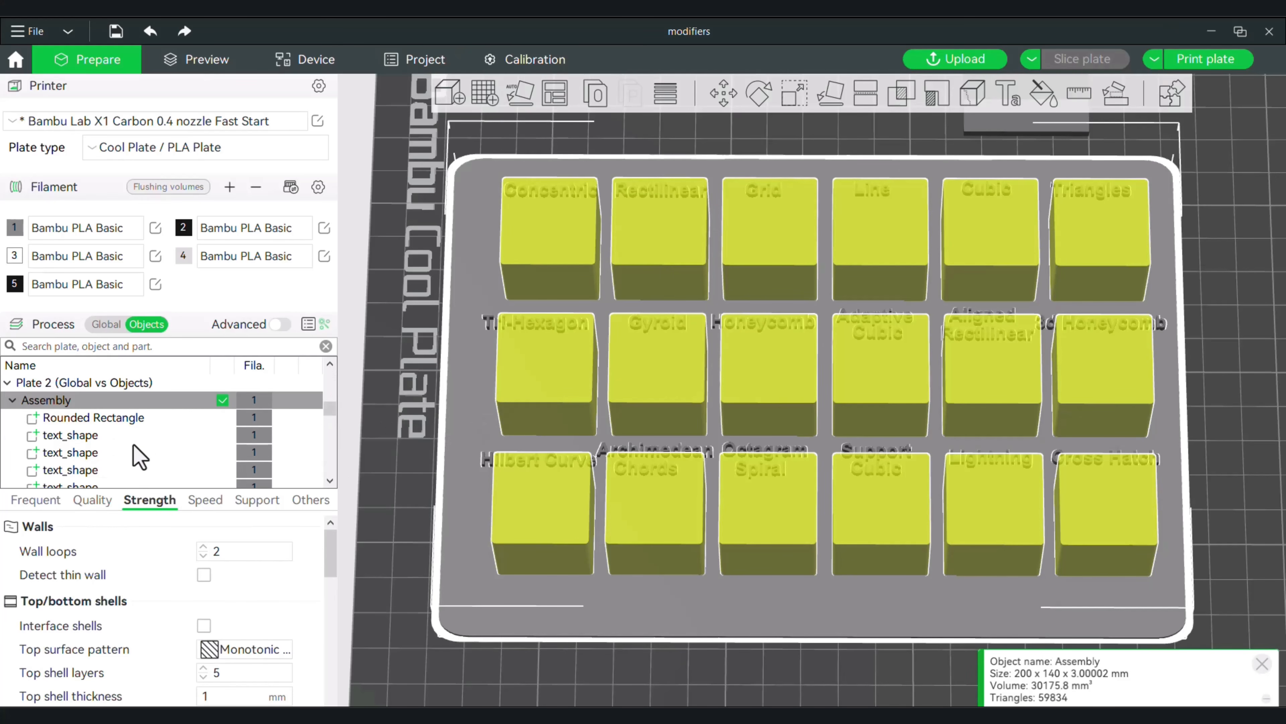
right_click(86, 436)
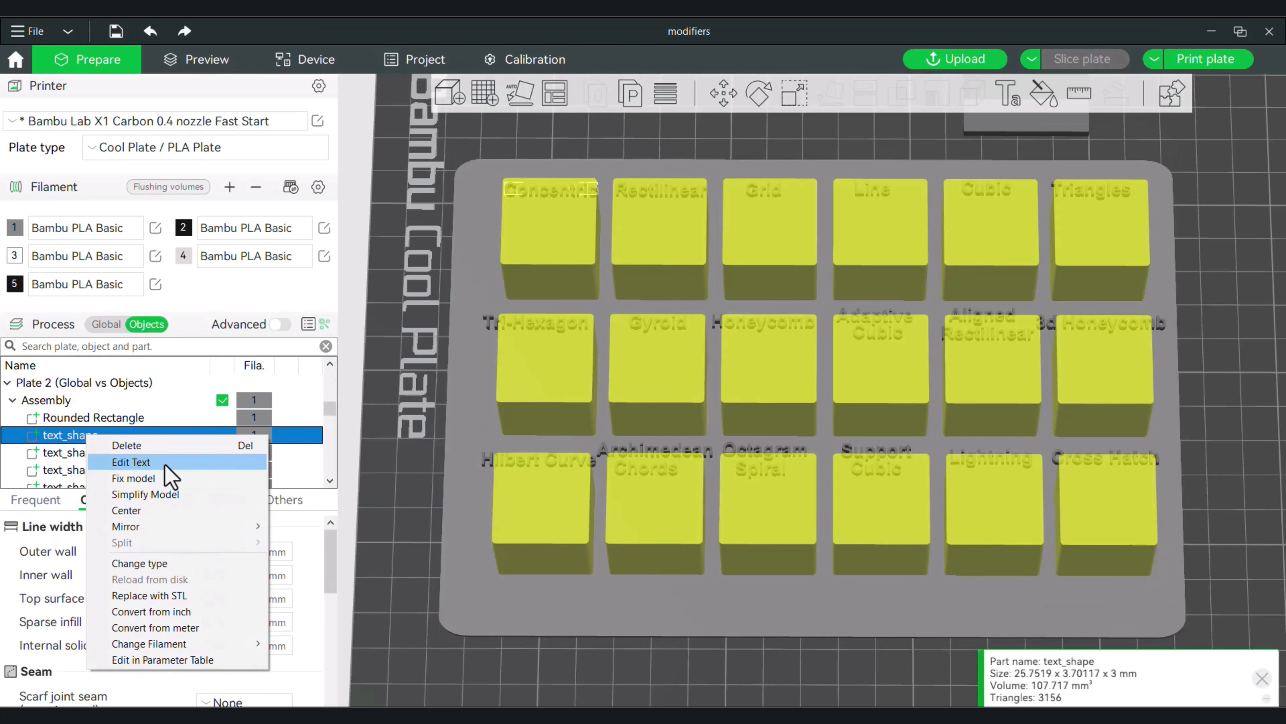
left_click(152, 563)
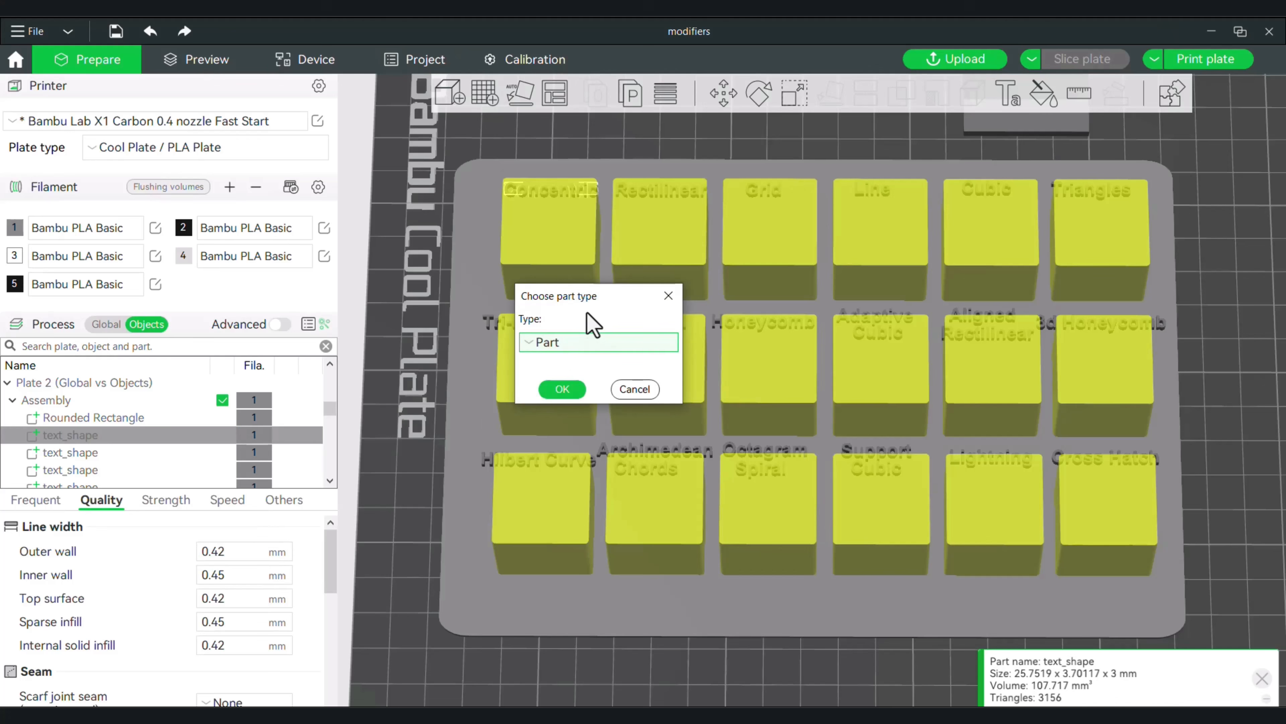
left_click(588, 343)
left_click(593, 406)
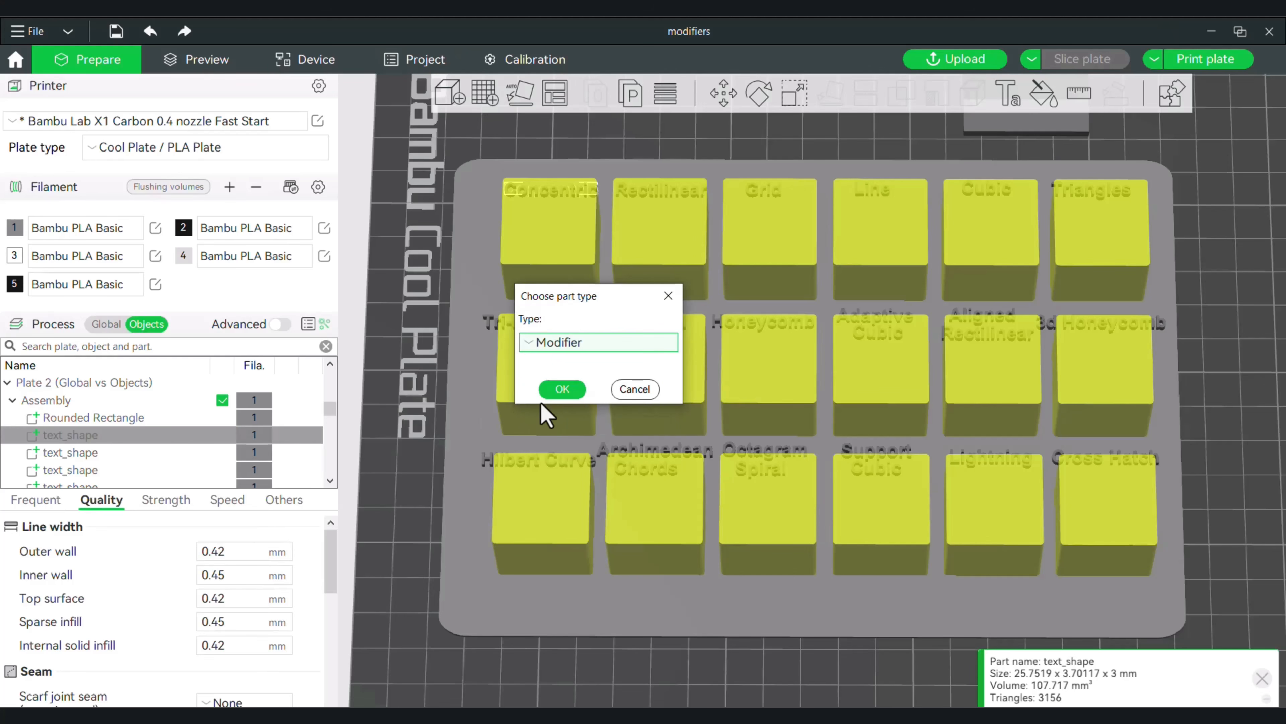
left_click(570, 391)
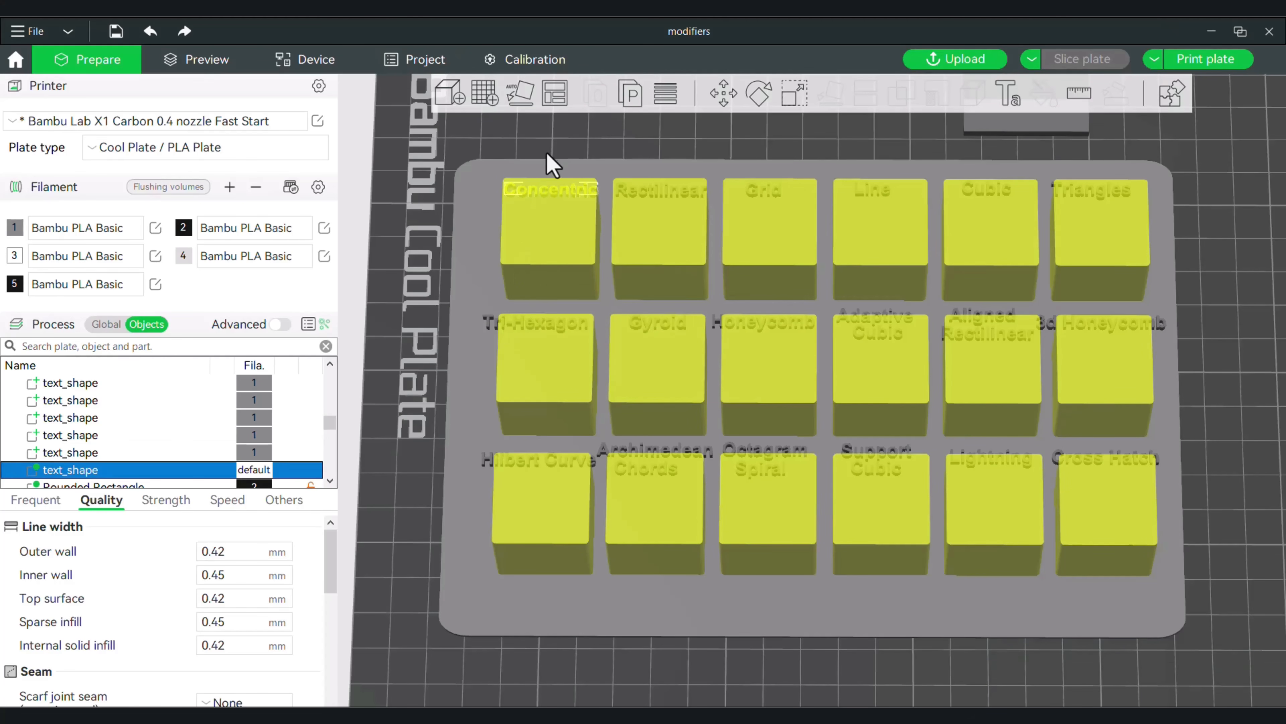
right_click(557, 259)
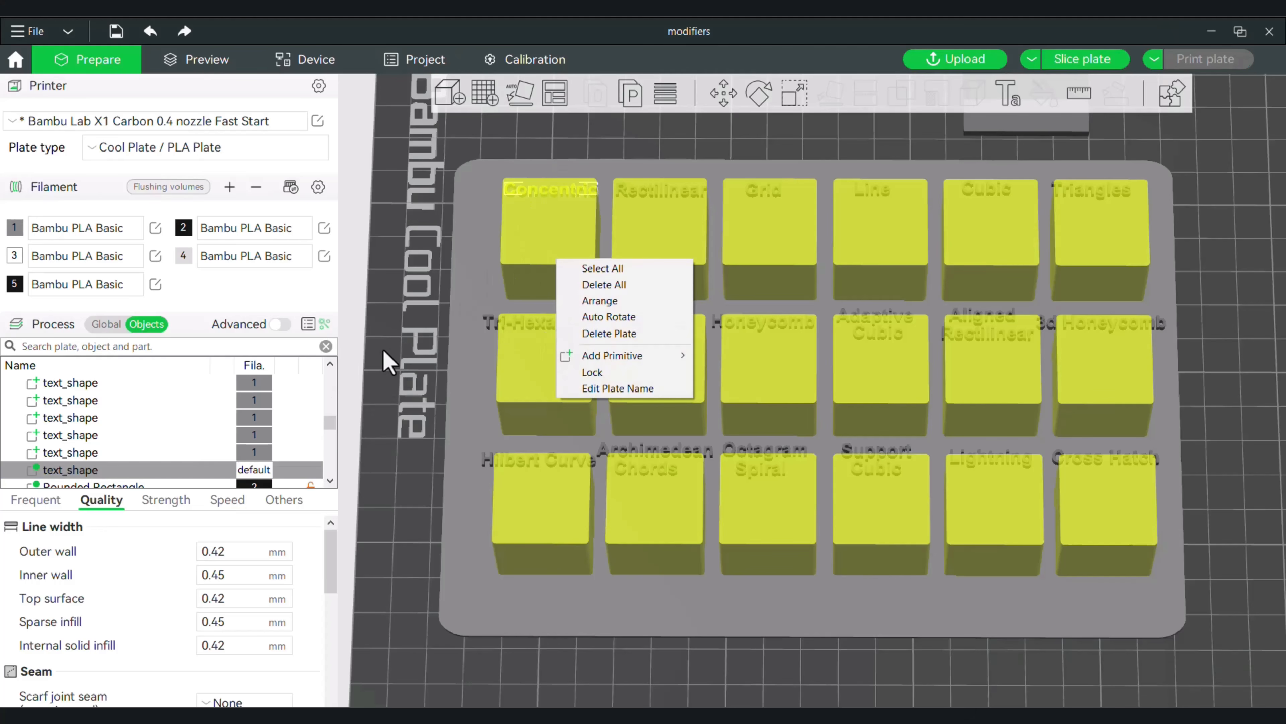
left_click_drag(437, 313, 399, 313)
right_click_drag(489, 223, 494, 382)
left_click_drag(547, 324, 628, 329)
mouse_move(709, 299)
left_mouse_down()
mouse_move(730, 265)
mouse_move(704, 324)
left_mouse_up()
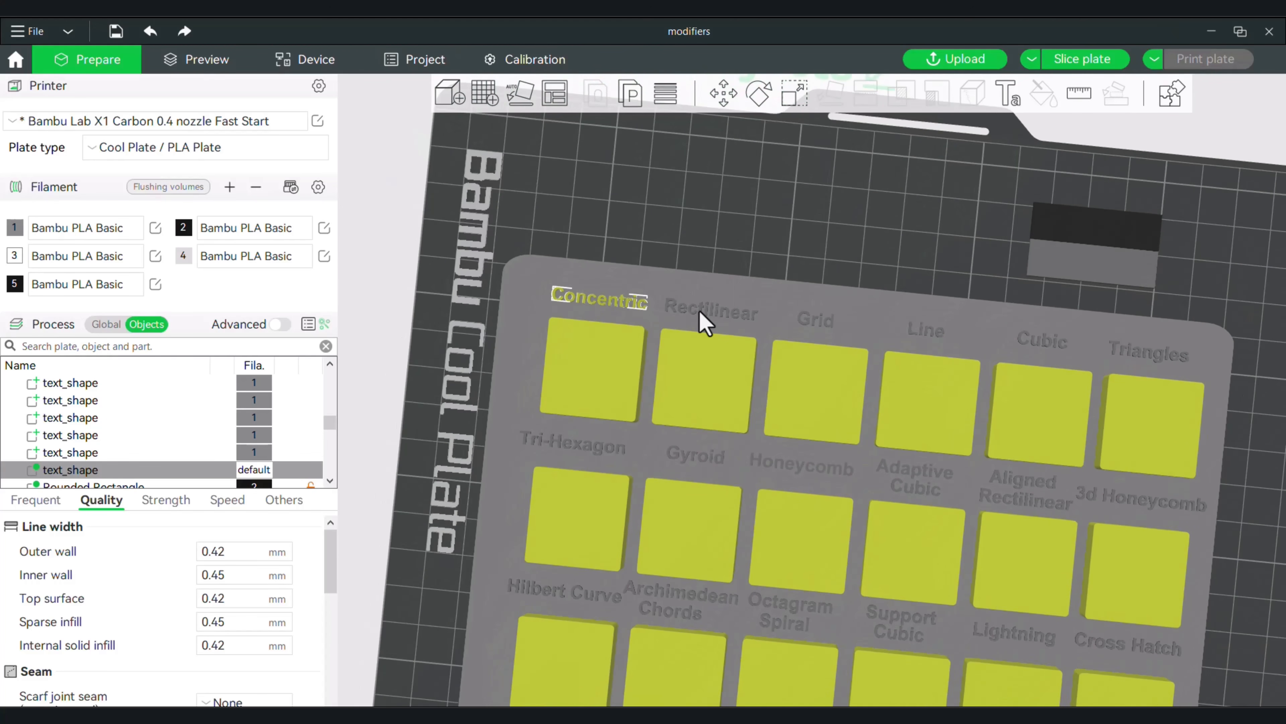
Select Plate 3 and examine its Infill Chart slab with the labelled modifier cubes from above, beside the other plates and at an angle.
scroll(181, 454, "down", 1)
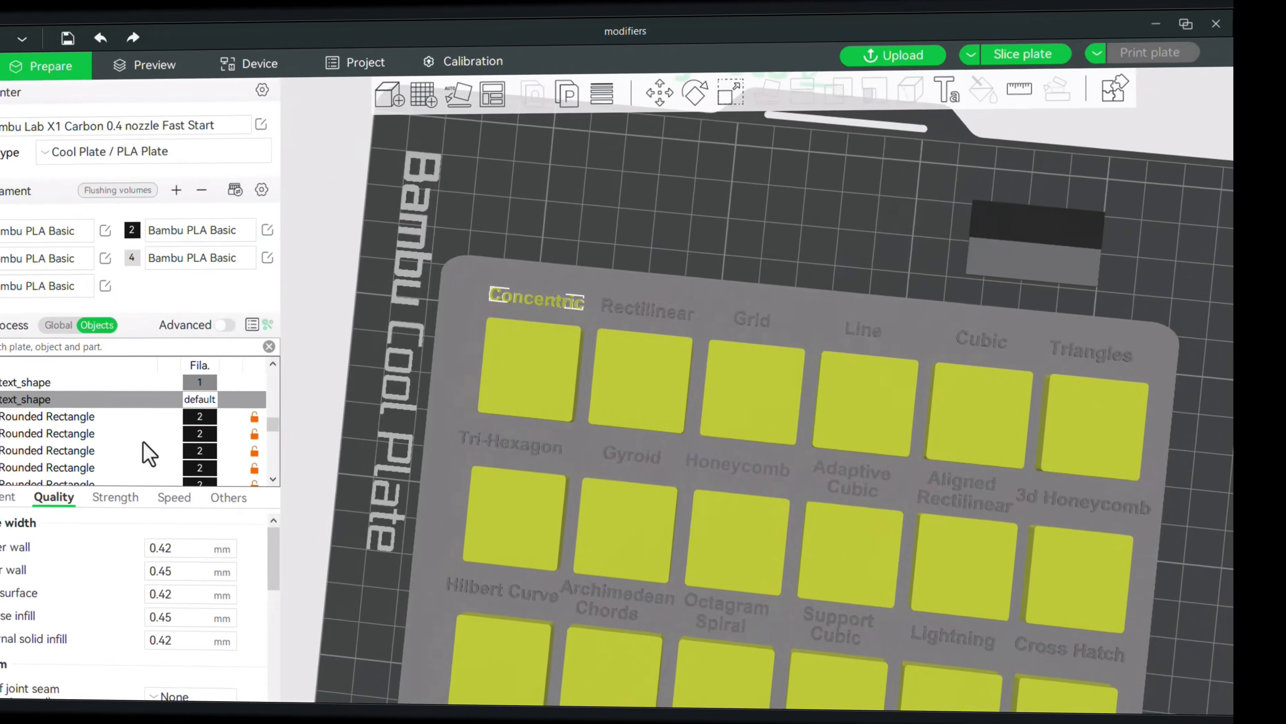
scroll(188, 448, "down", 4)
left_click(196, 446)
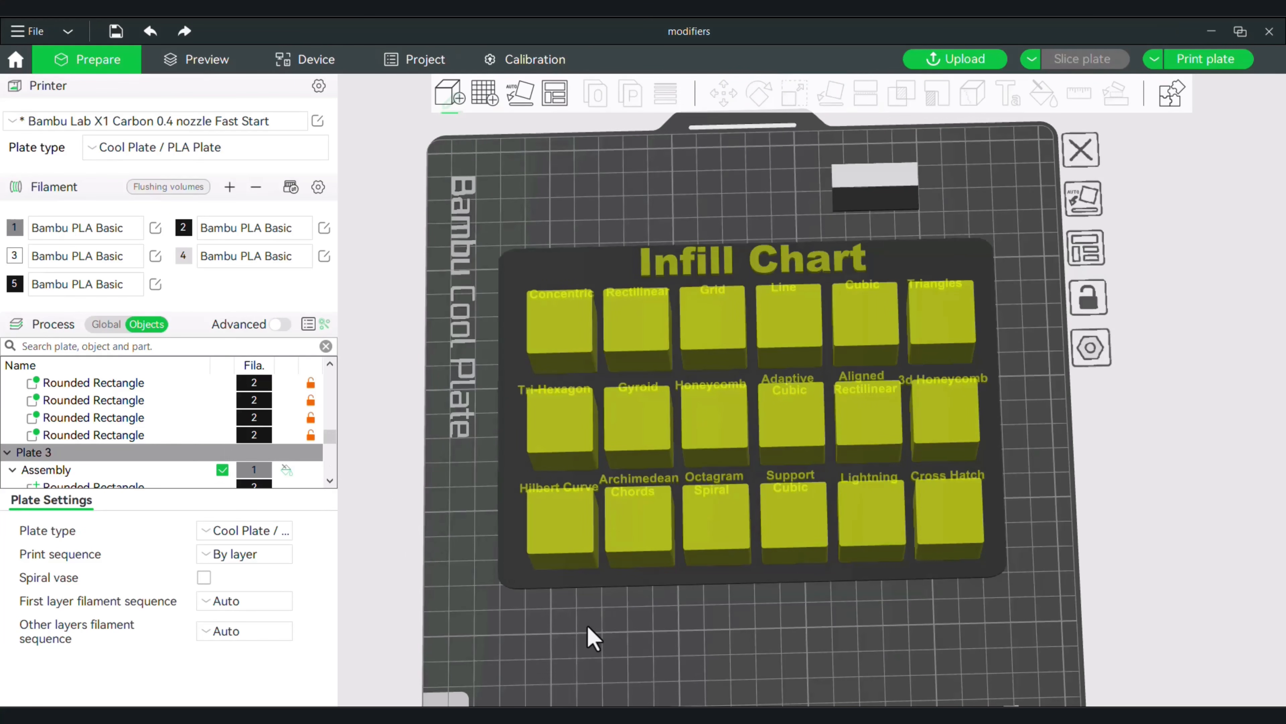
scroll(598, 640, "up", 3)
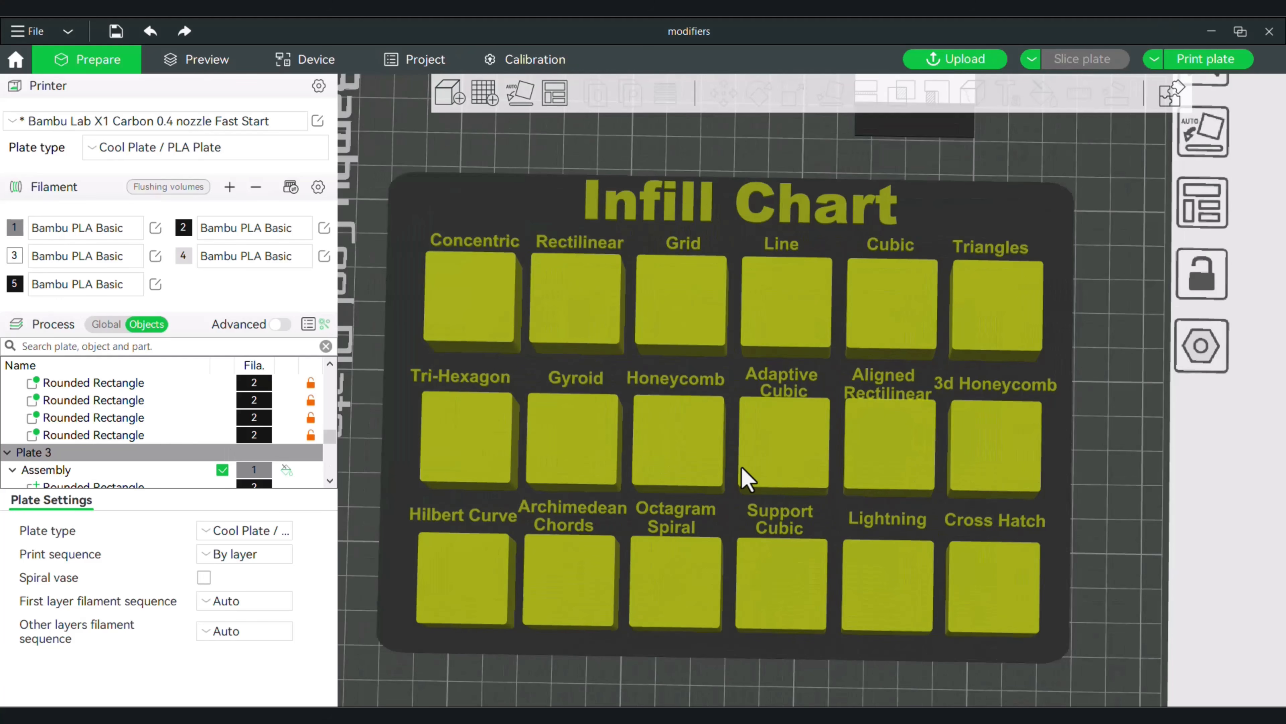
scroll(782, 459, "down", 5)
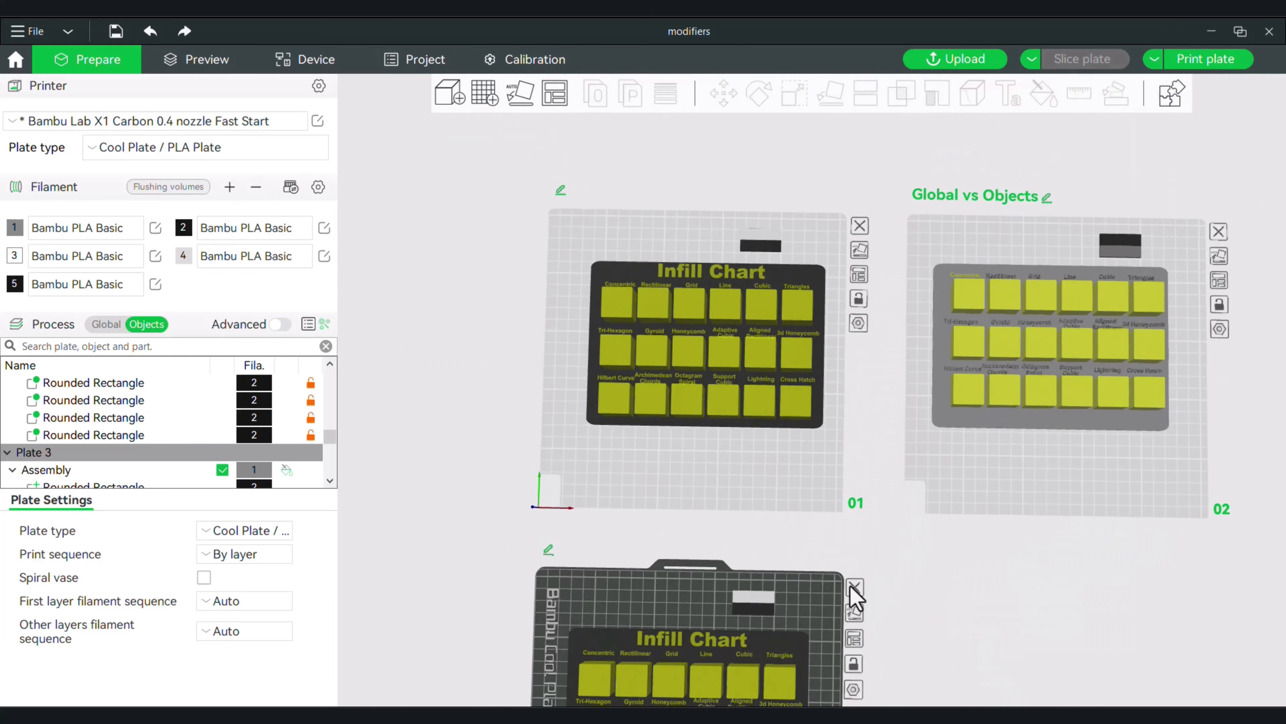
middle_click_drag(867, 573, 934, 316)
scroll(865, 382, "up", 5)
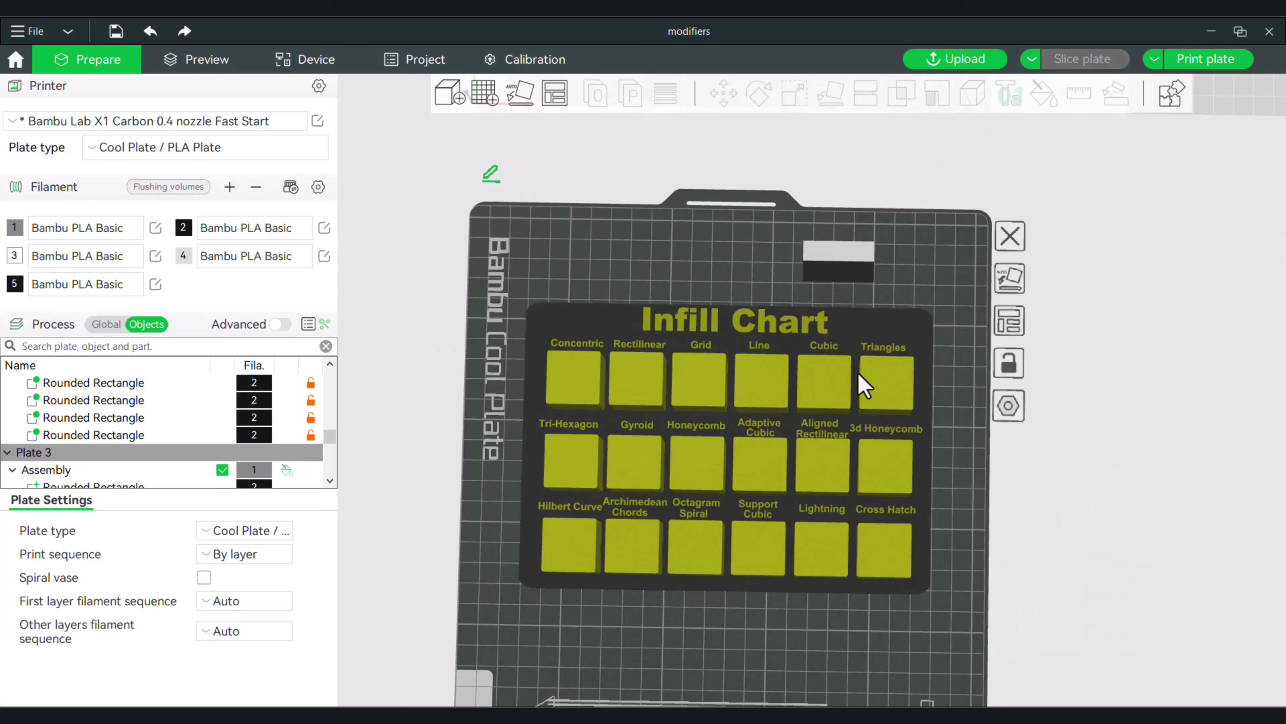
left_click_drag(1031, 420, 1032, 391)
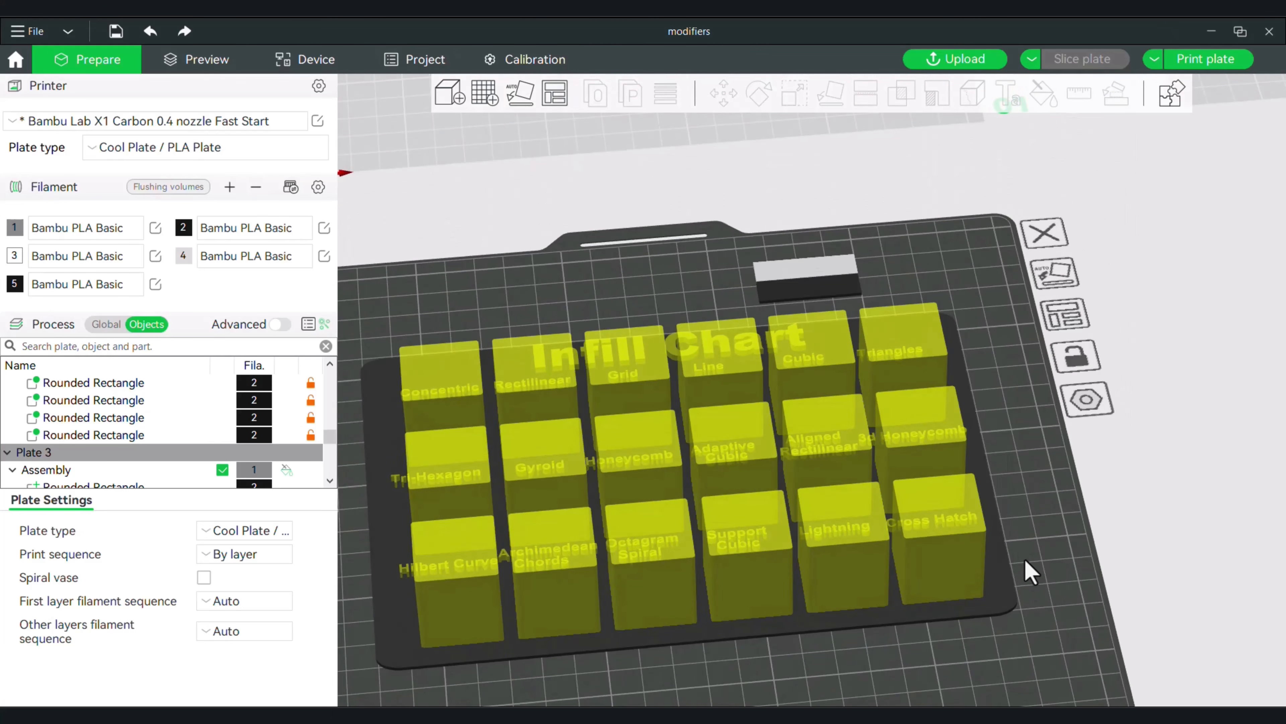
middle_click_drag(1014, 584, 1059, 487)
scroll(869, 656, "up", 4)
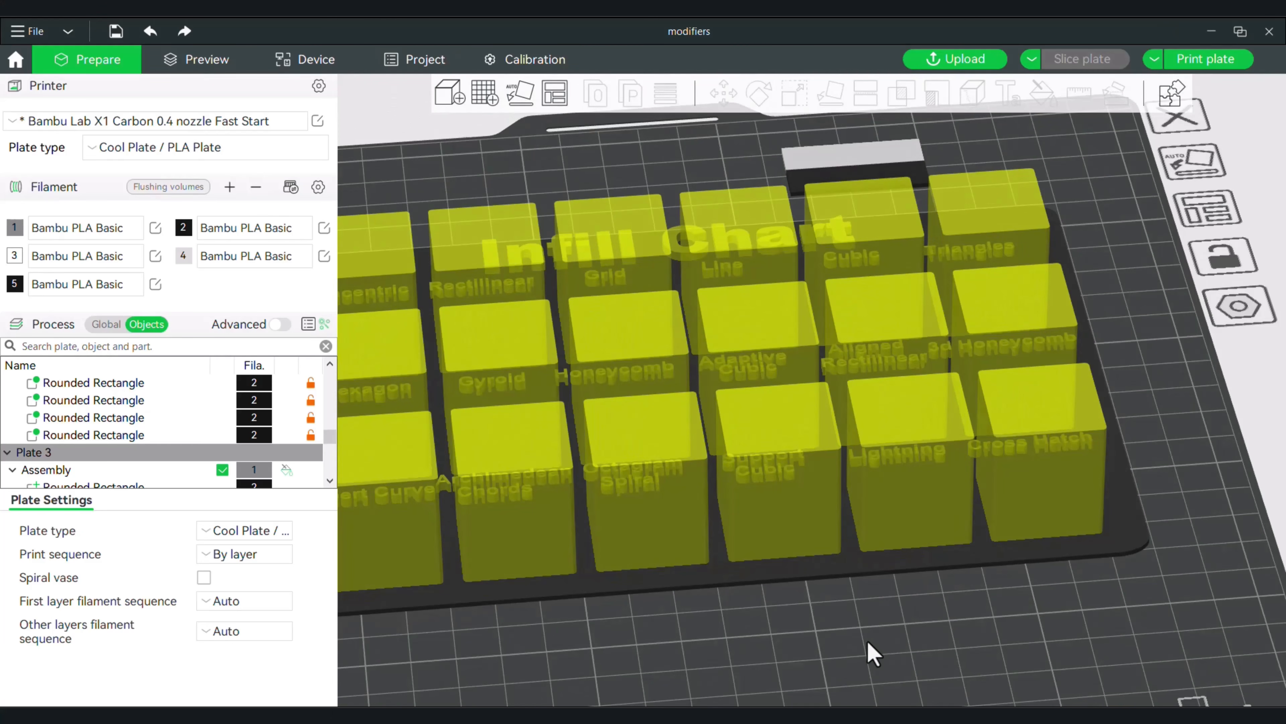
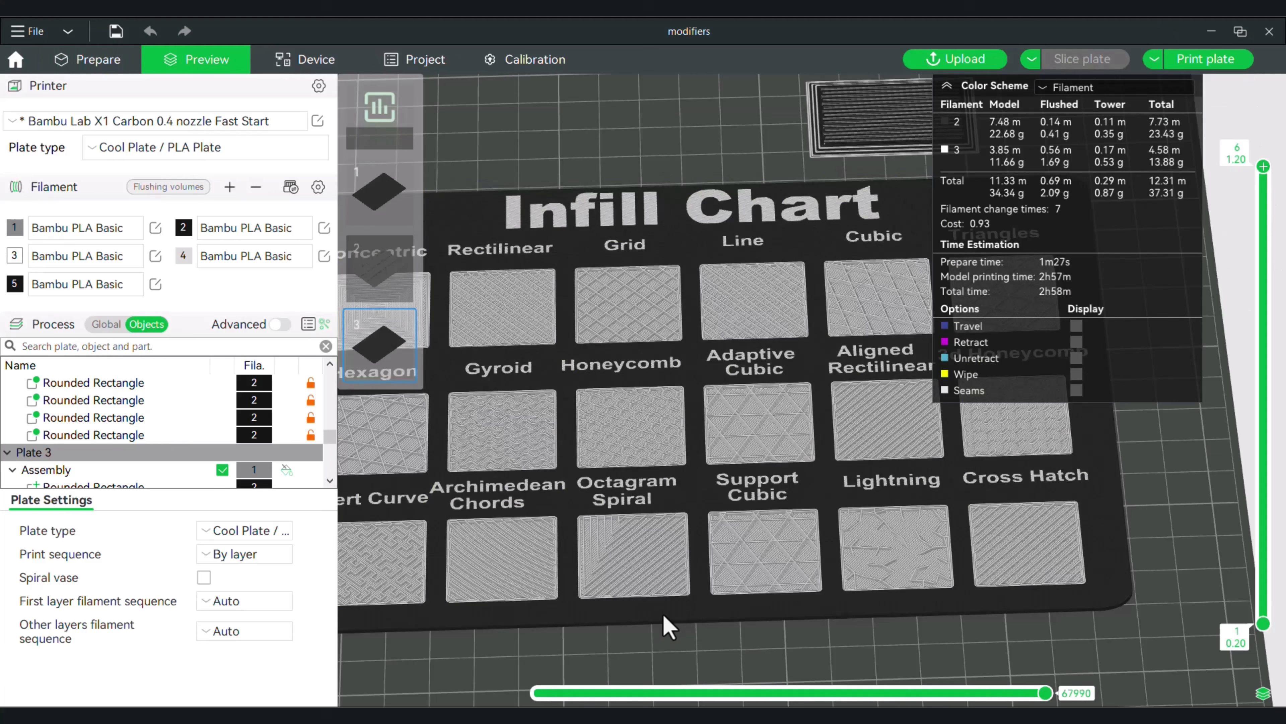
Lower the sliced preview of the Infill Chart slab to layer 1 at 0.20 mm, and raise it to layer 2 at 0.40 mm.
scroll(673, 646, "up", 2)
scroll(677, 646, "down", 2)
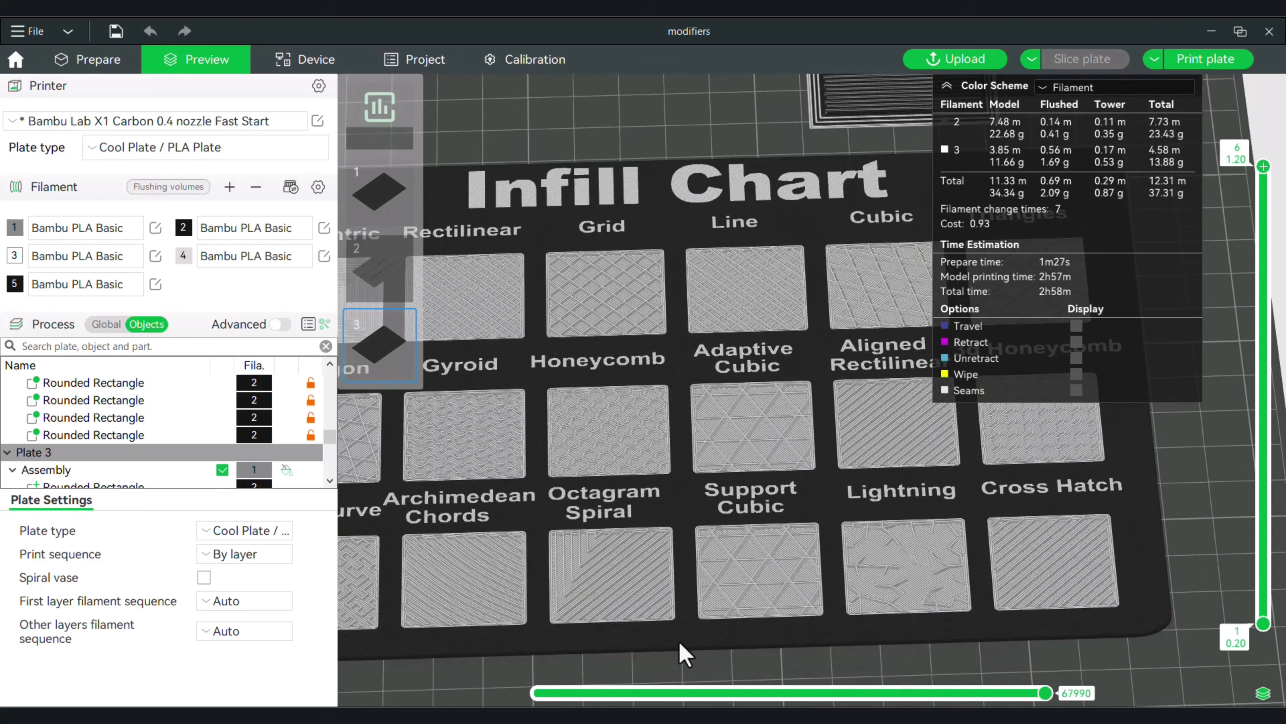
left_click_drag(1264, 168, 1264, 615)
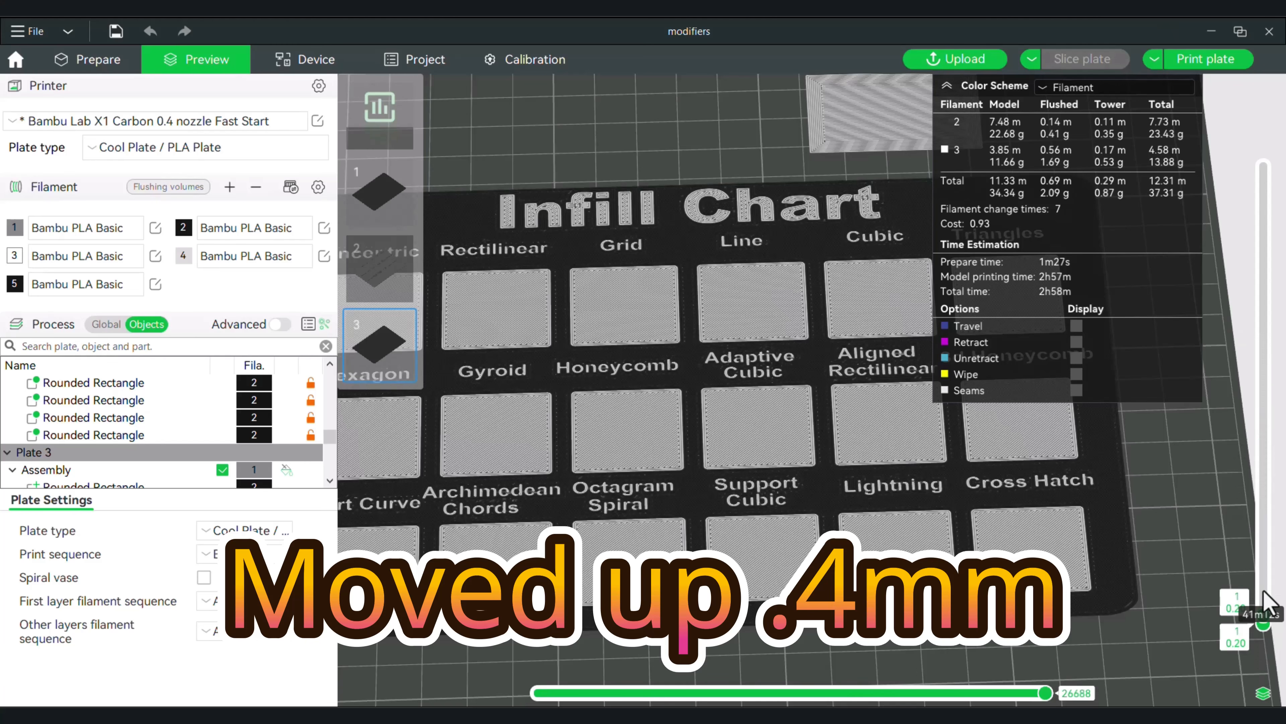
scroll(1266, 563, "up", 1)
mouse_move(1266, 563)
left_mouse_down()
mouse_move(1266, 590)
mouse_move(1266, 548)
left_mouse_up()
left_click_drag(1166, 608, 1111, 530)
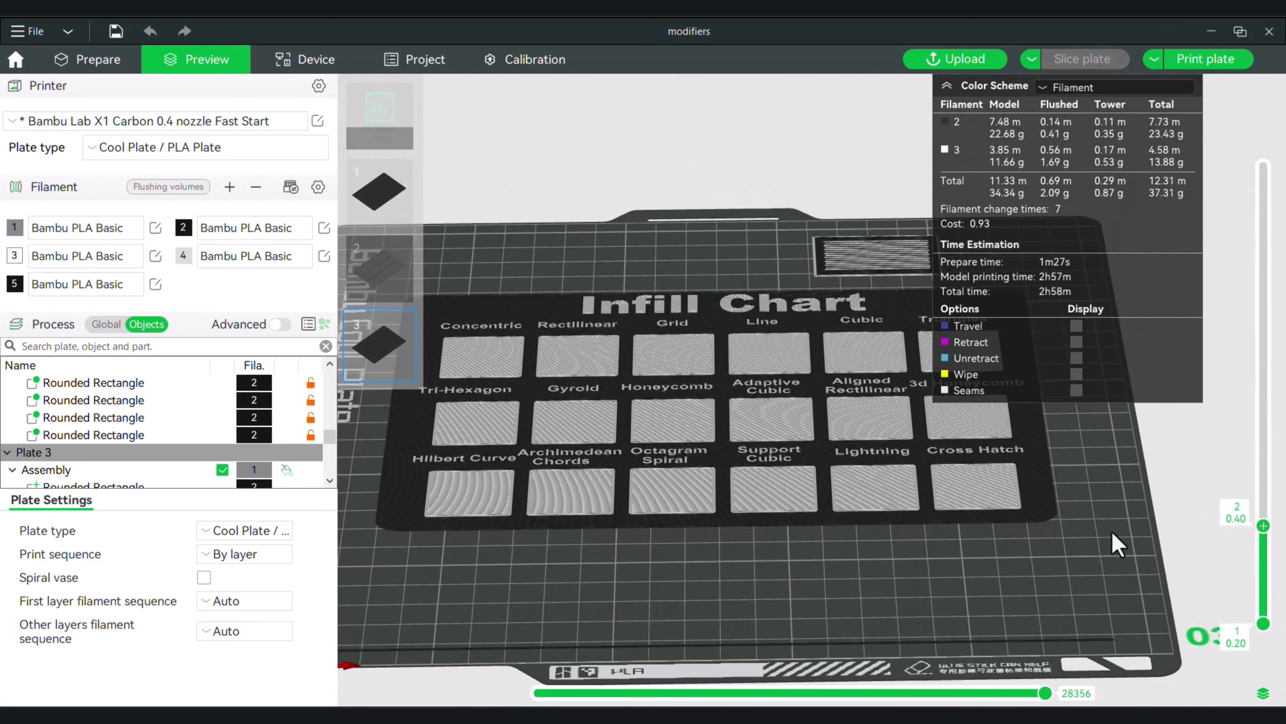
Return the sliced preview to layer 6 at 1.20 mm and examine the infill patterns in the labelled squares up close.
left_click_drag(1262, 522, 1264, 167)
left_click_drag(974, 579, 851, 594)
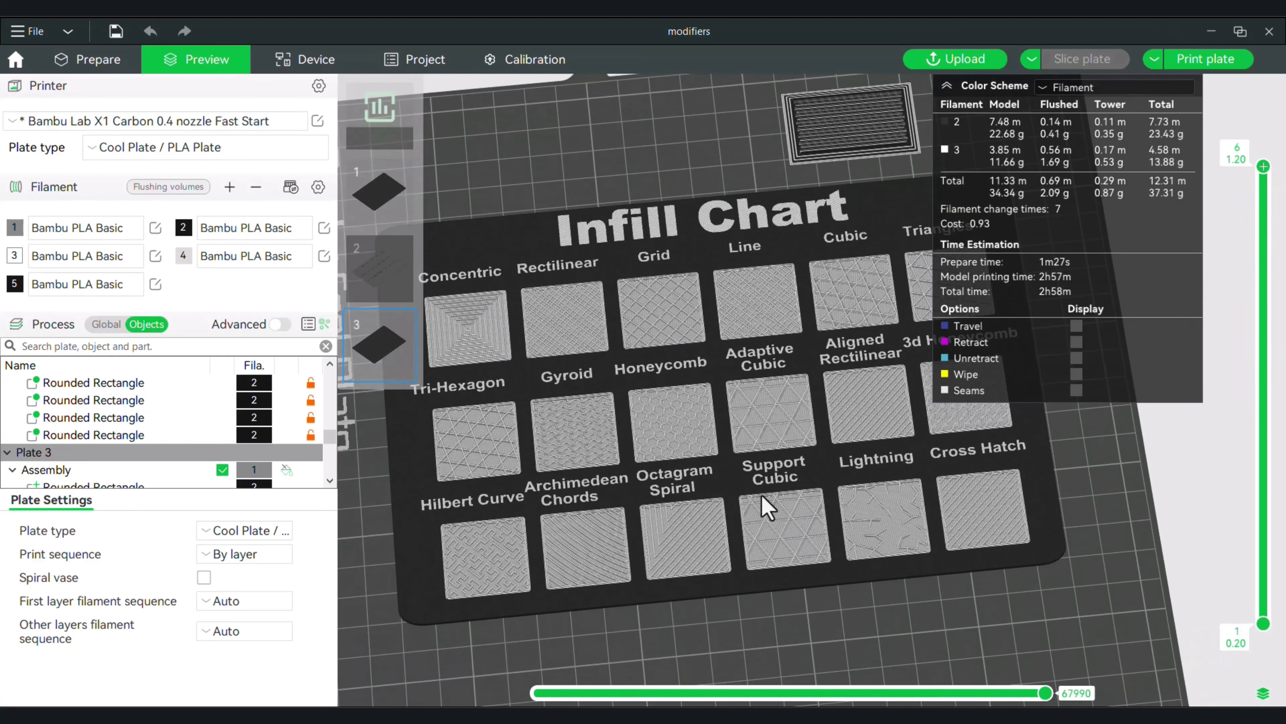
left_click_drag(769, 582, 771, 640)
scroll(766, 639, "up", 5)
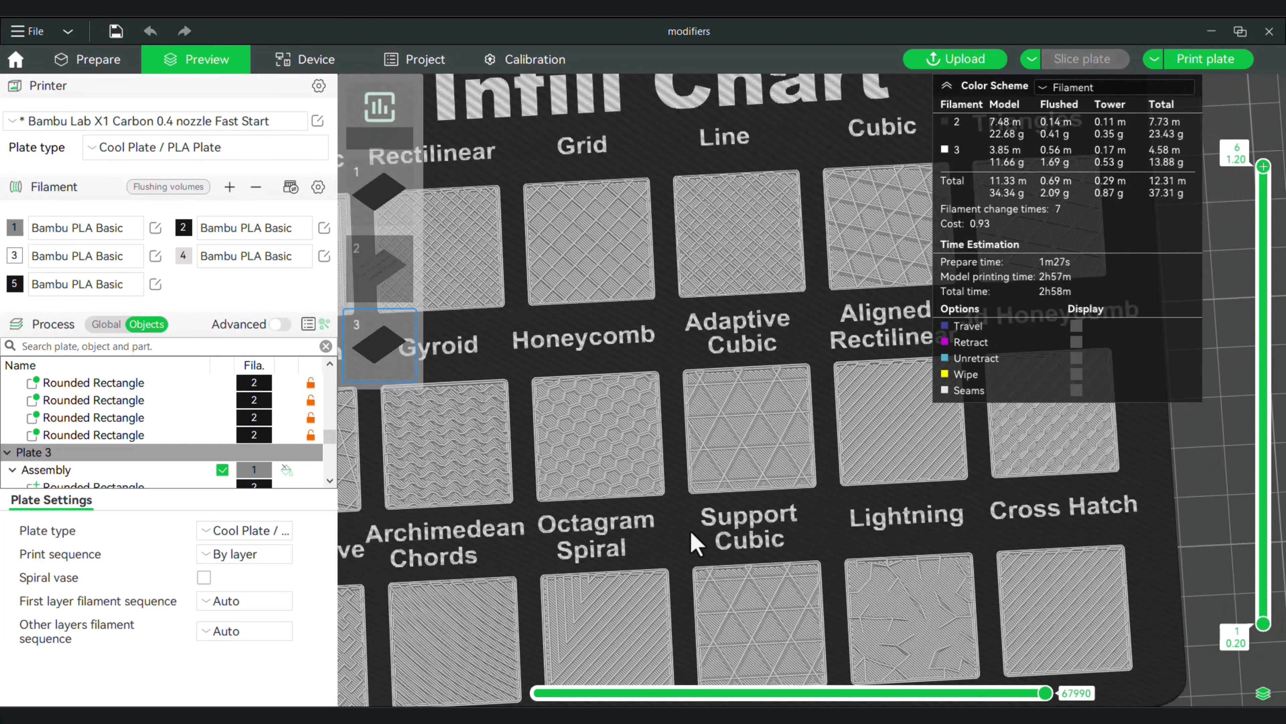
scroll(746, 507, "down", 3)
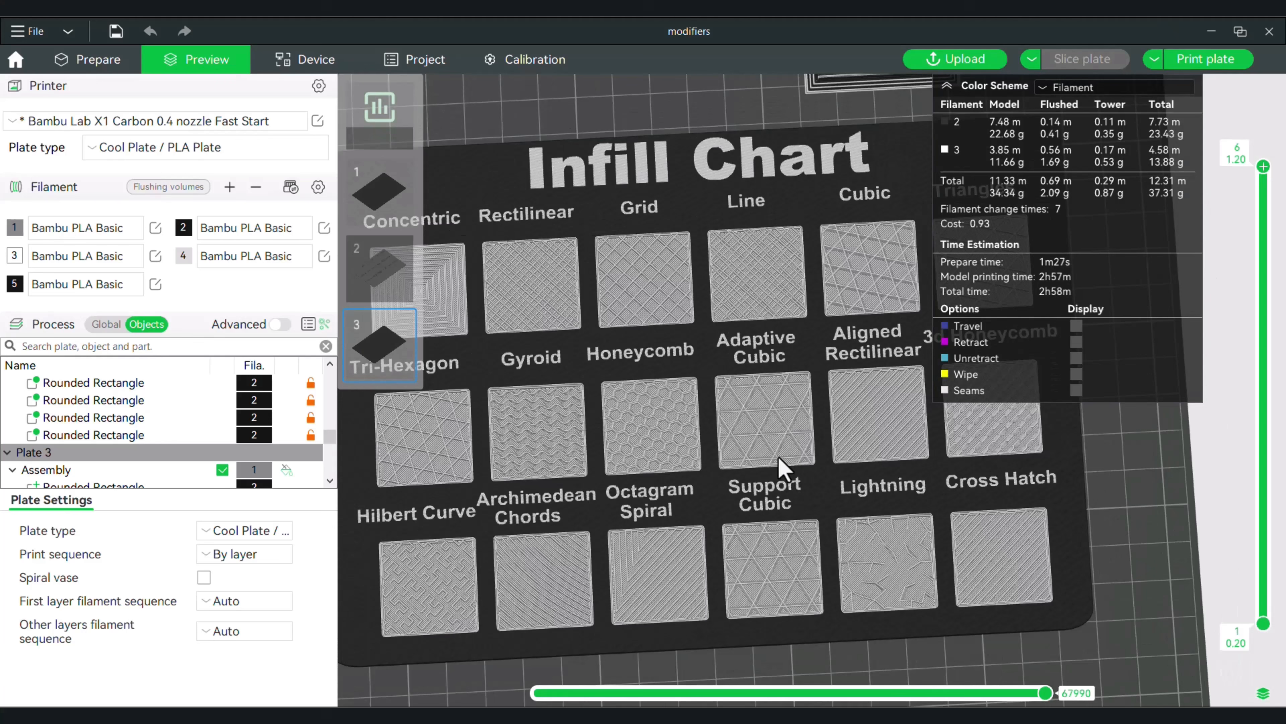
scroll(747, 443, "down", 2)
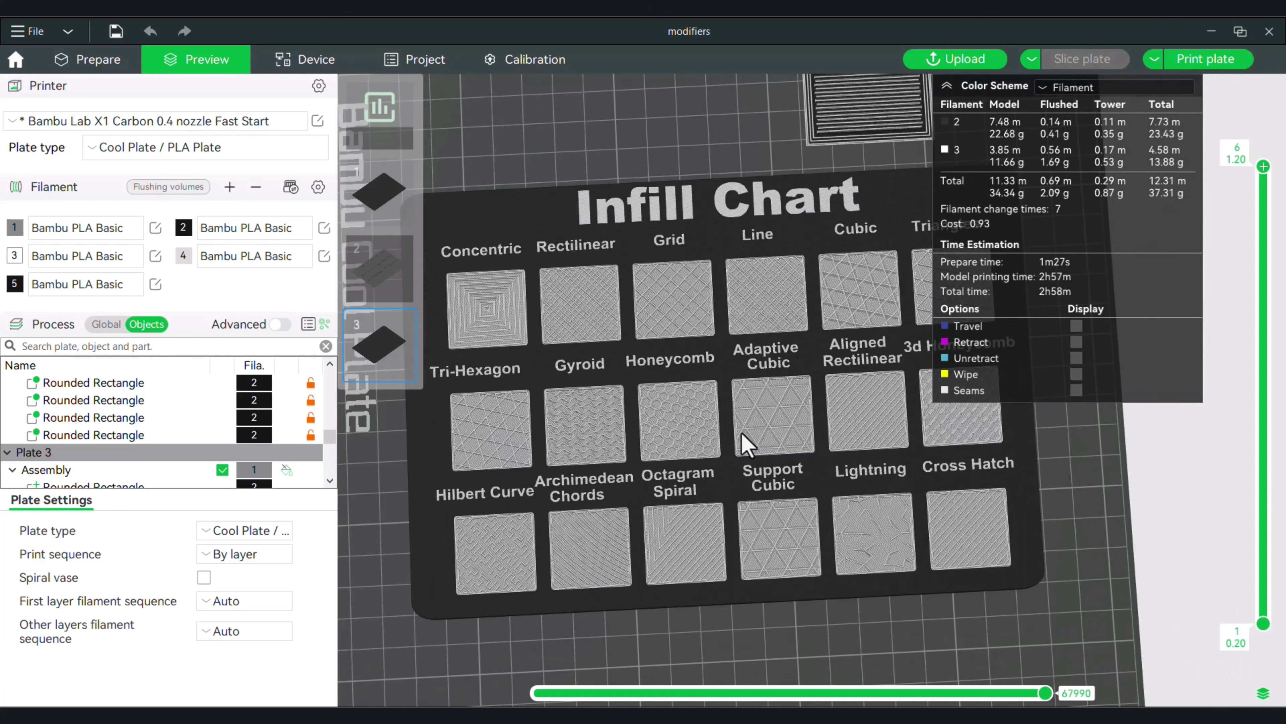